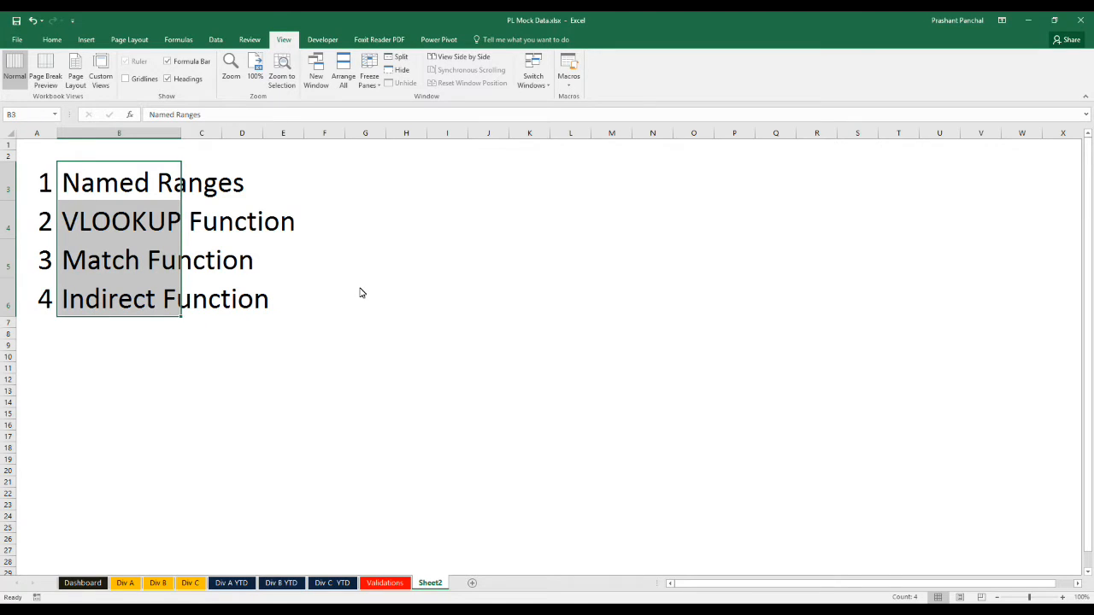
Go through the topic list on Sheet2: Named Ranges, VLOOKUP Function, Match Function and Indirect Function
left_click(273, 302, "shift")
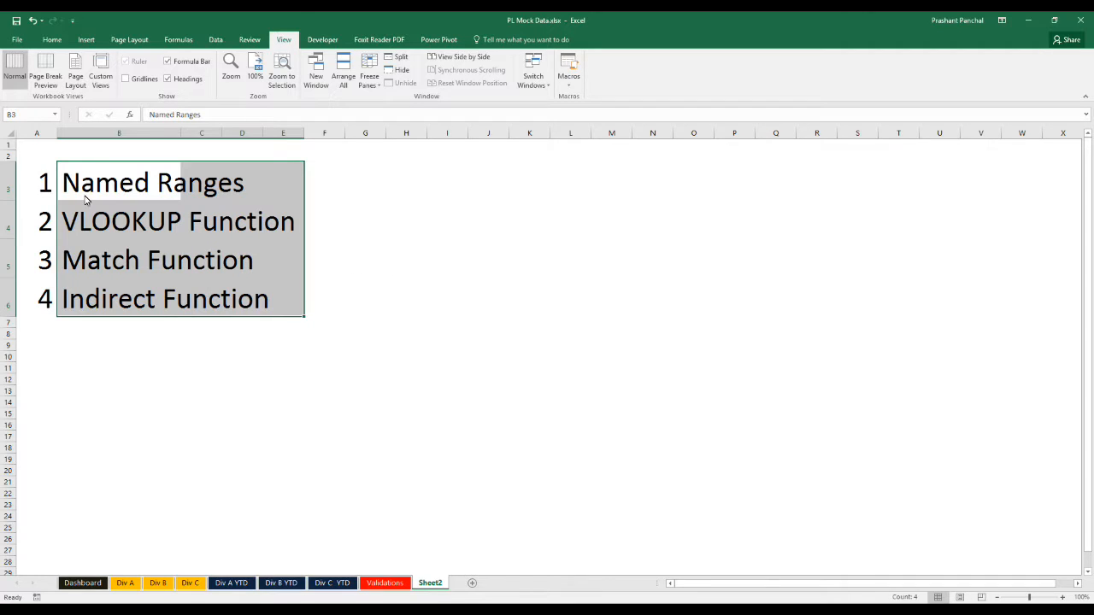
left_click_drag(45, 186, 283, 306)
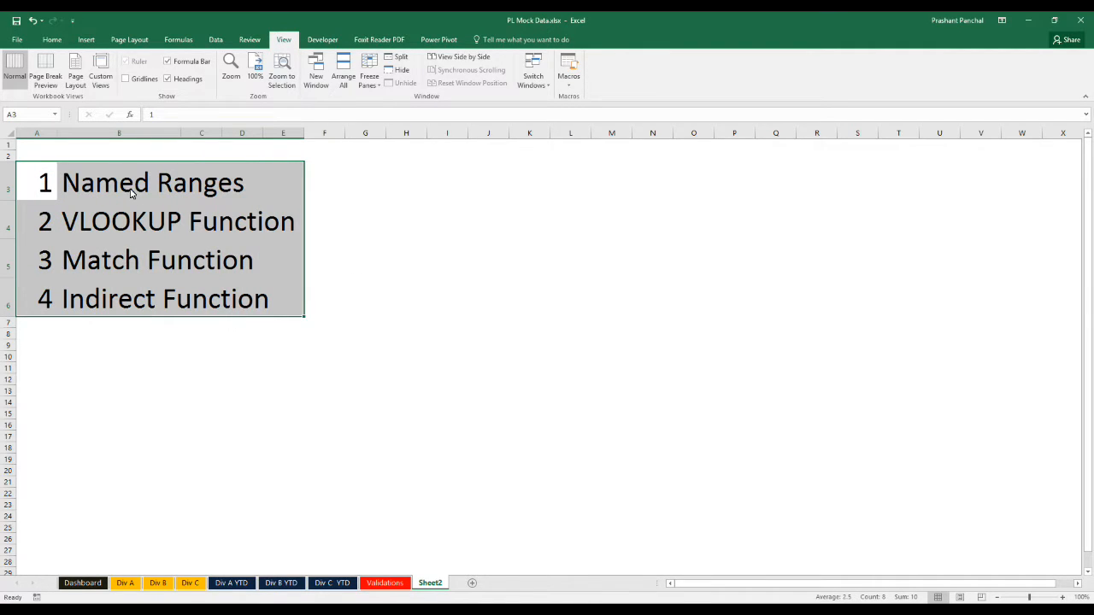
left_click_drag(131, 194, 278, 317)
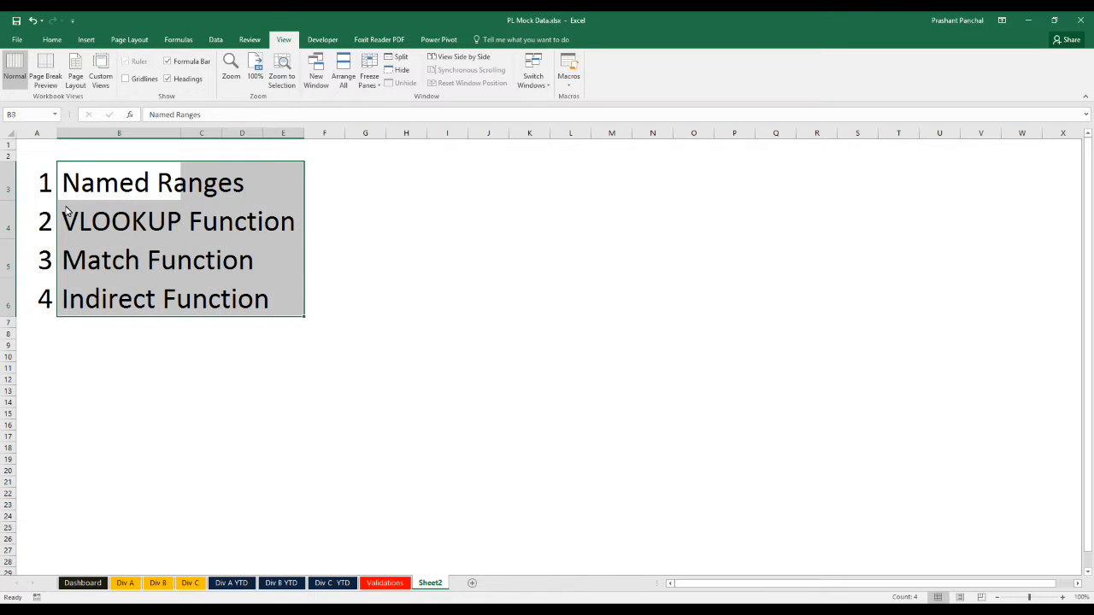
left_click_drag(42, 186, 295, 318)
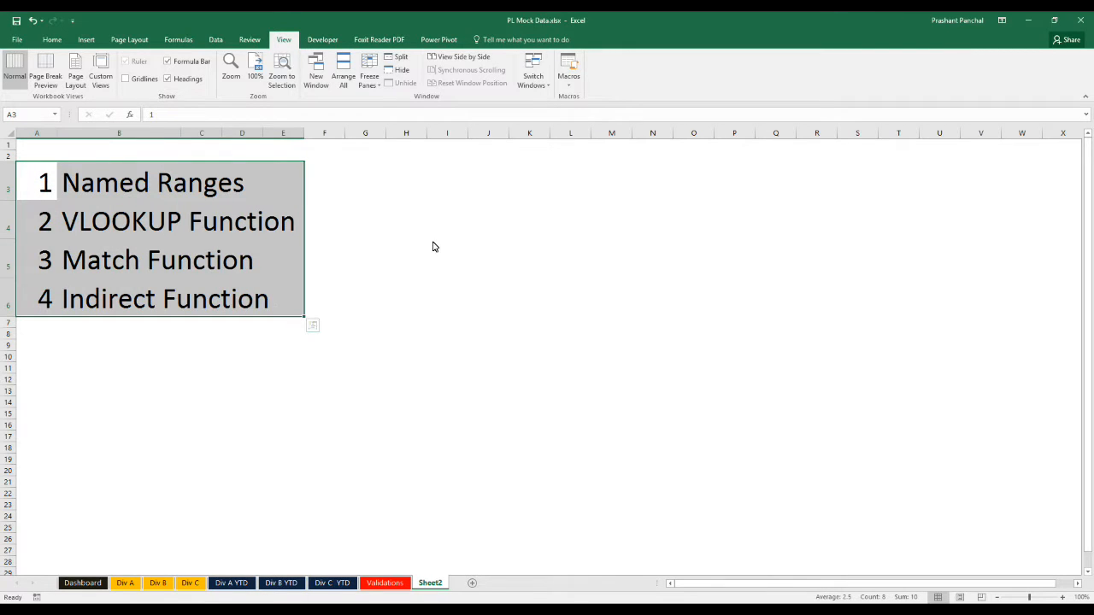
left_click(101, 184)
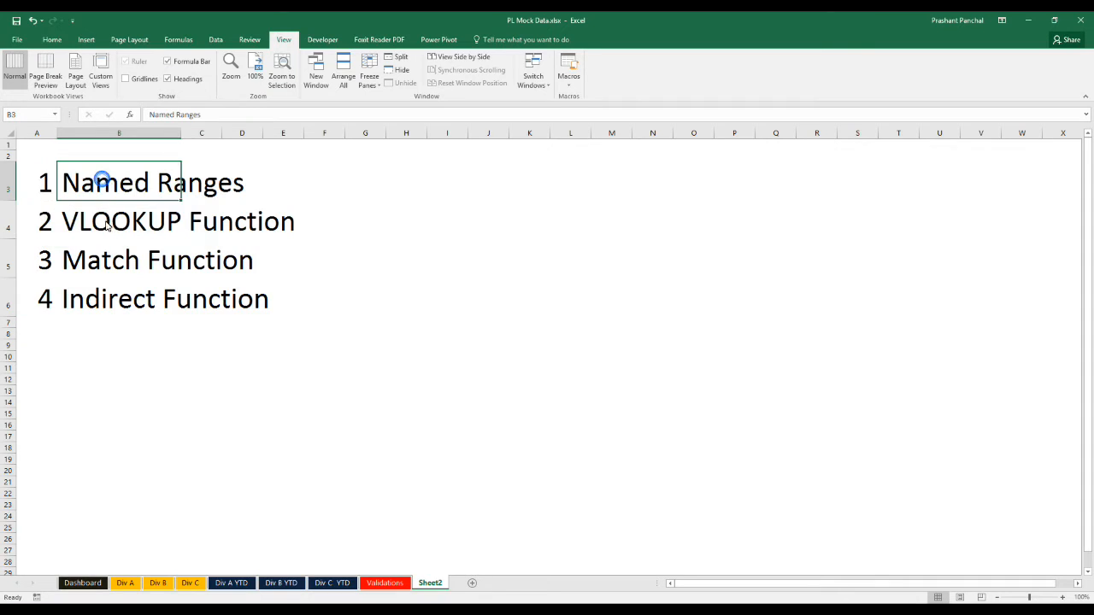
left_click(94, 223)
left_click(93, 266)
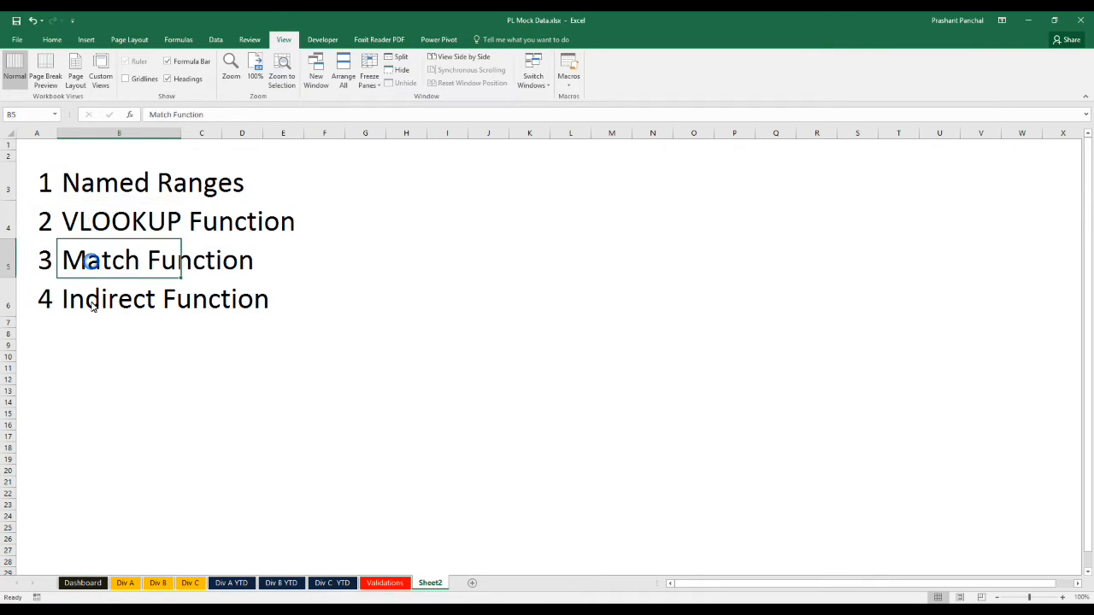
left_click(92, 305)
left_click_drag(77, 189, 237, 304)
left_click(47, 182)
key("ctrl+a")
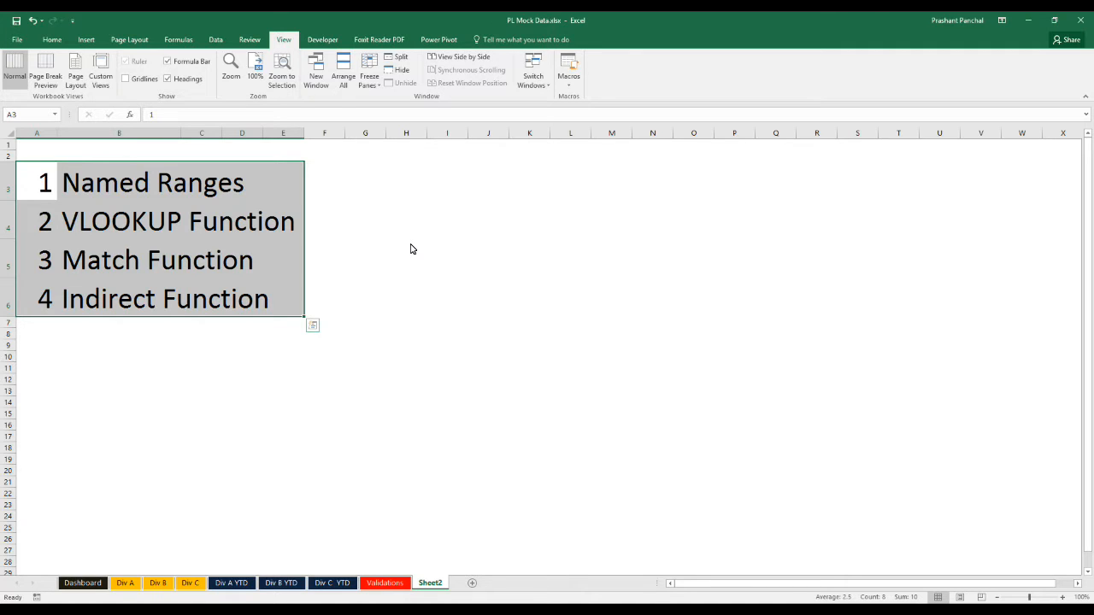
key("shift+Down")
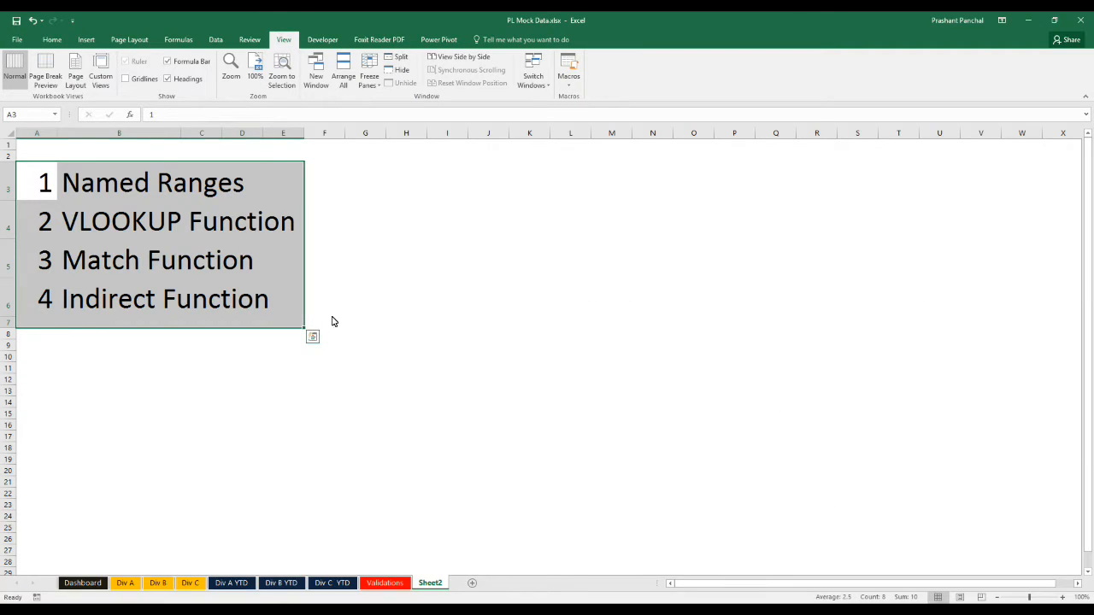
Open the Dashboard sheet and look over its monthly and YTD summary and the division tables below
left_click(82, 583)
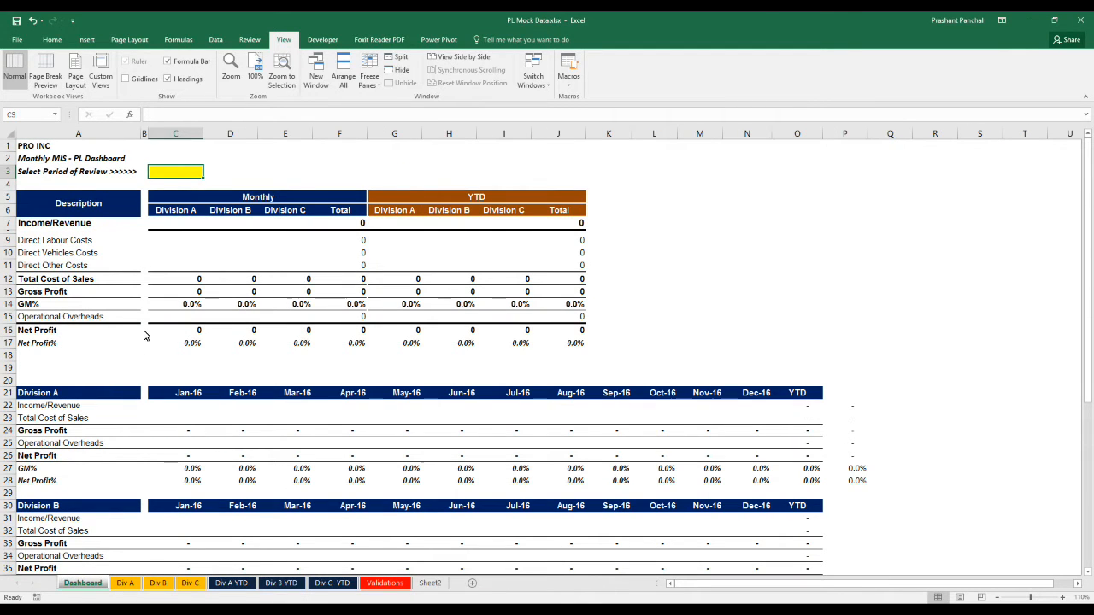
scroll(145, 342, "down", 5)
scroll(151, 372, "up", 5)
Review the monthly profit and loss statements on the Div A, Div B and Div C sheets
left_click(125, 583)
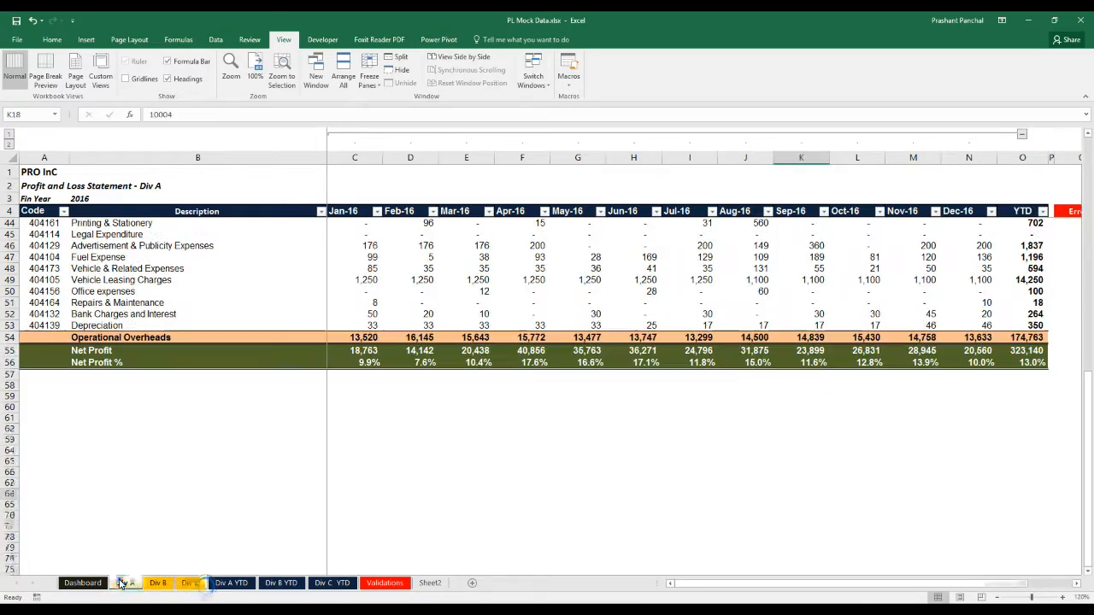
left_click(159, 584)
left_click(189, 583)
scroll(149, 466, "up", 12)
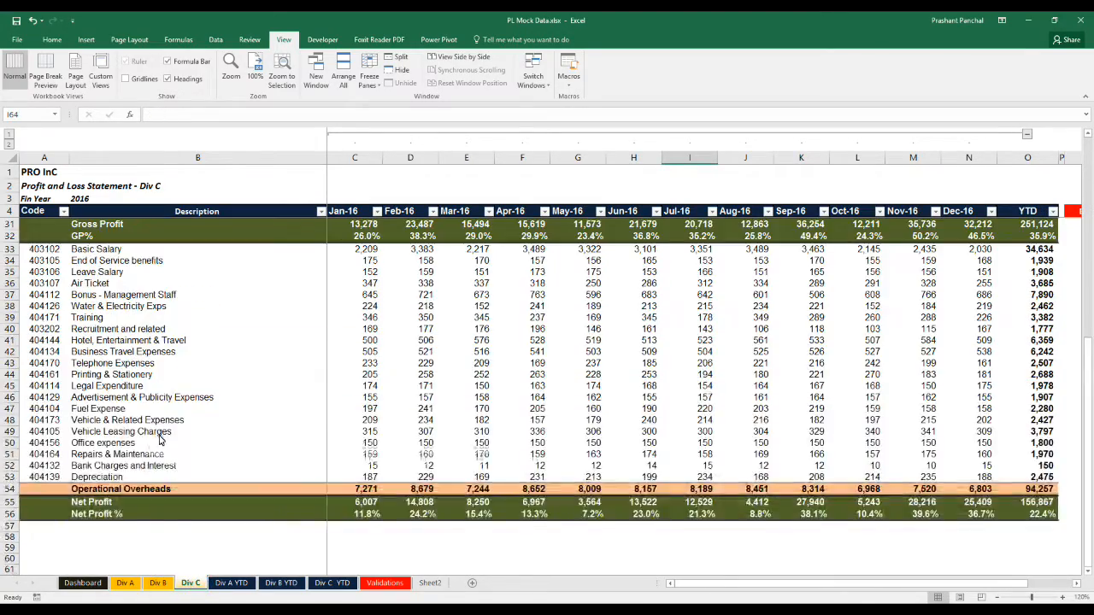
left_click(124, 587)
left_click(160, 586)
left_click(191, 585)
left_click(127, 584)
left_click(159, 585)
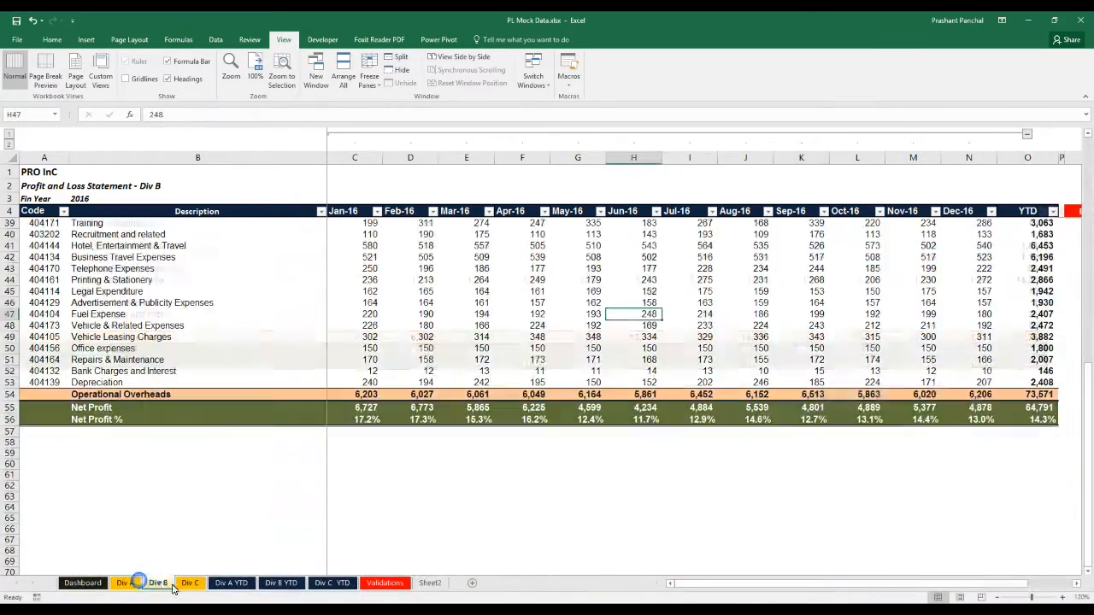
left_click(190, 585)
Review the cumulative profit and loss statements on the Div A YTD, Div B YTD and Div C YTD sheets
left_click(231, 584)
left_click(281, 584)
left_click(335, 585)
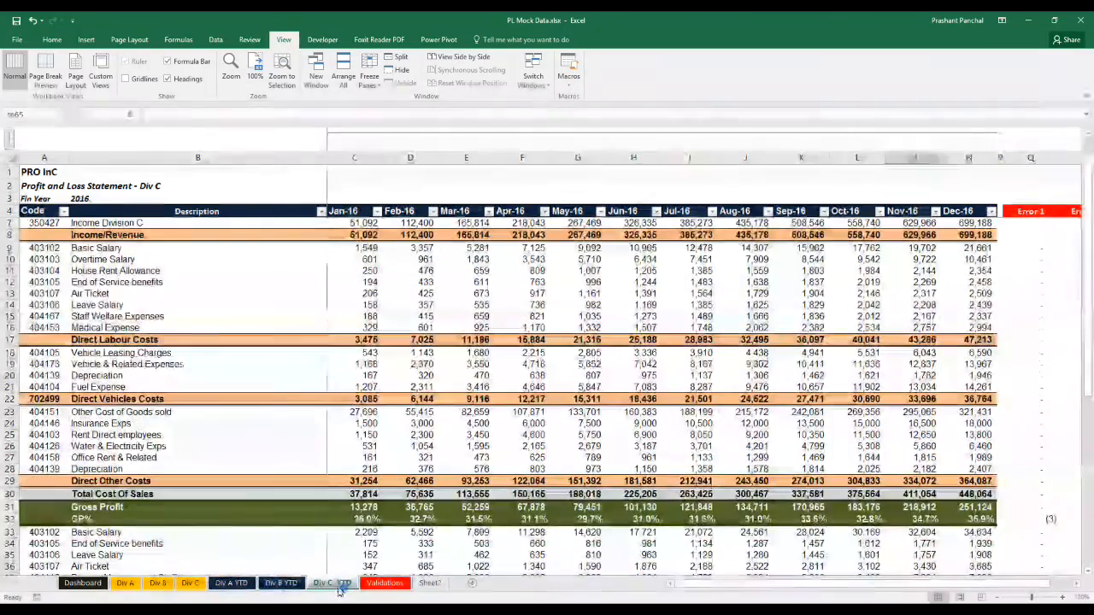
left_click(231, 585)
left_click(282, 584)
left_click(332, 584)
left_click(231, 585)
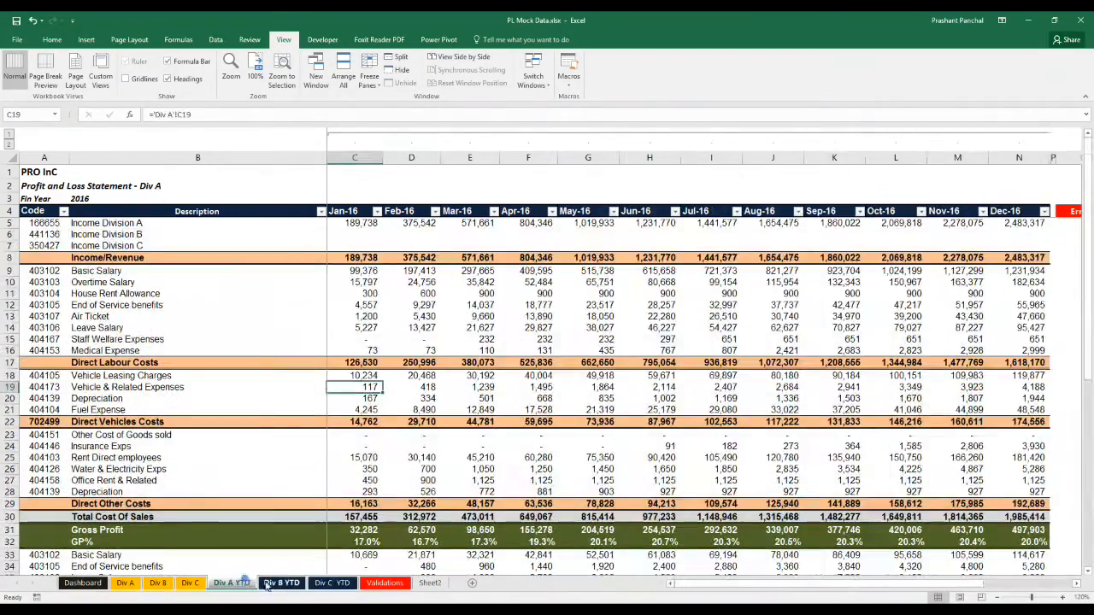
left_click(270, 585)
left_click(332, 585)
left_click(231, 585)
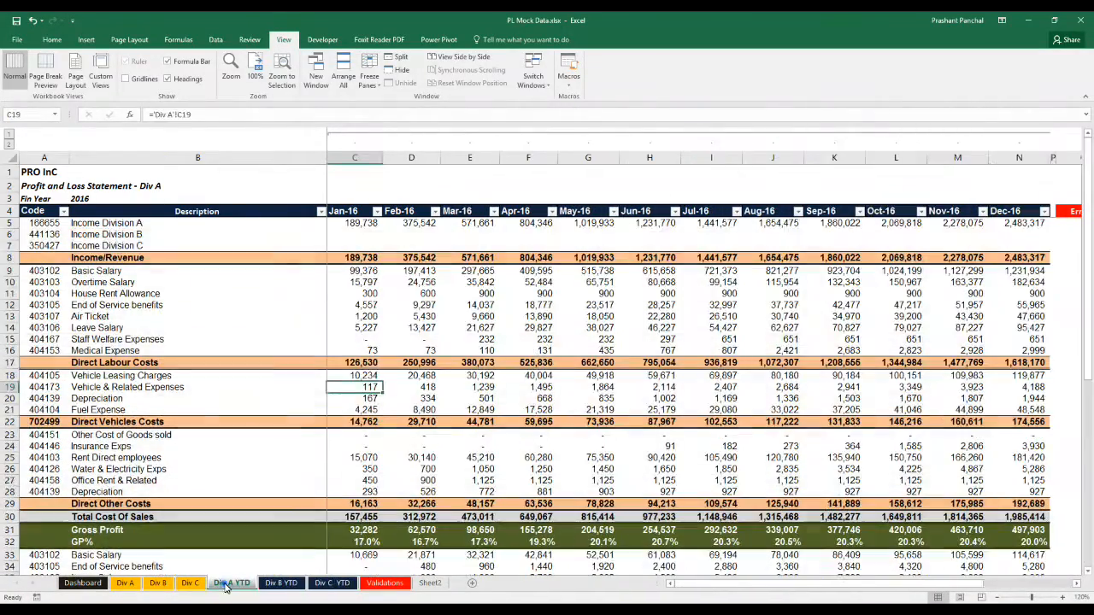
left_click(281, 585)
left_click(333, 585)
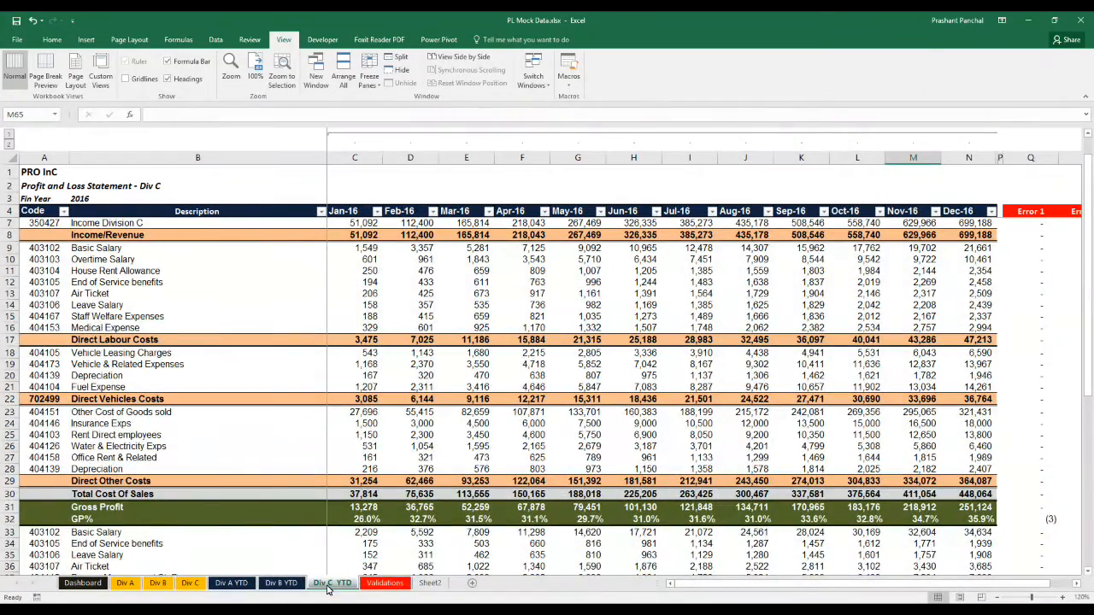
Look at the Validations sheet and return to the Dashboard sheet
left_click(384, 585)
left_click(90, 585)
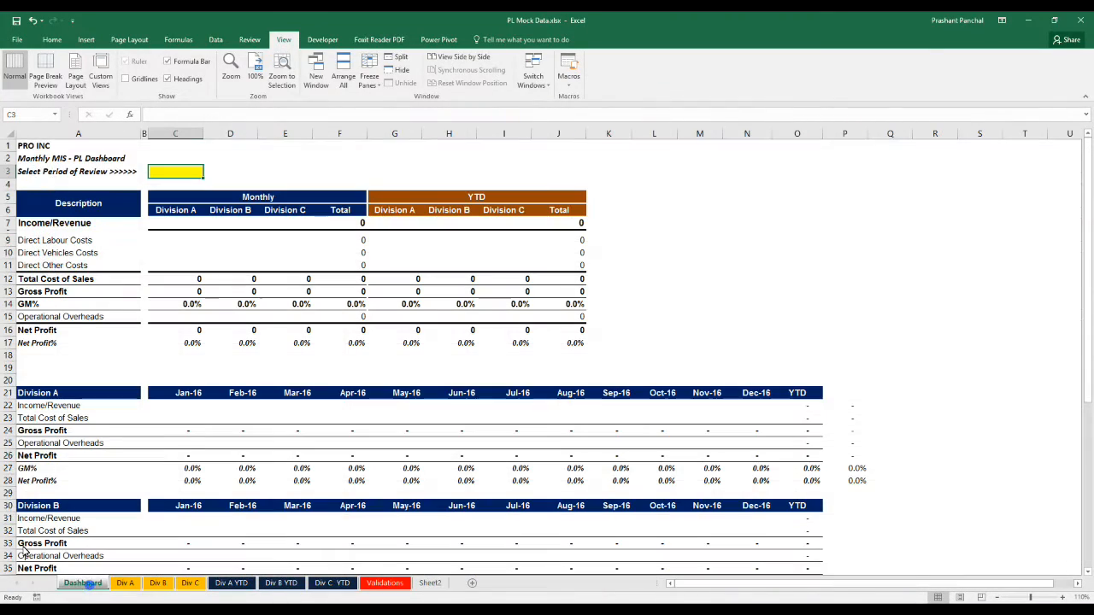
left_click(688, 293)
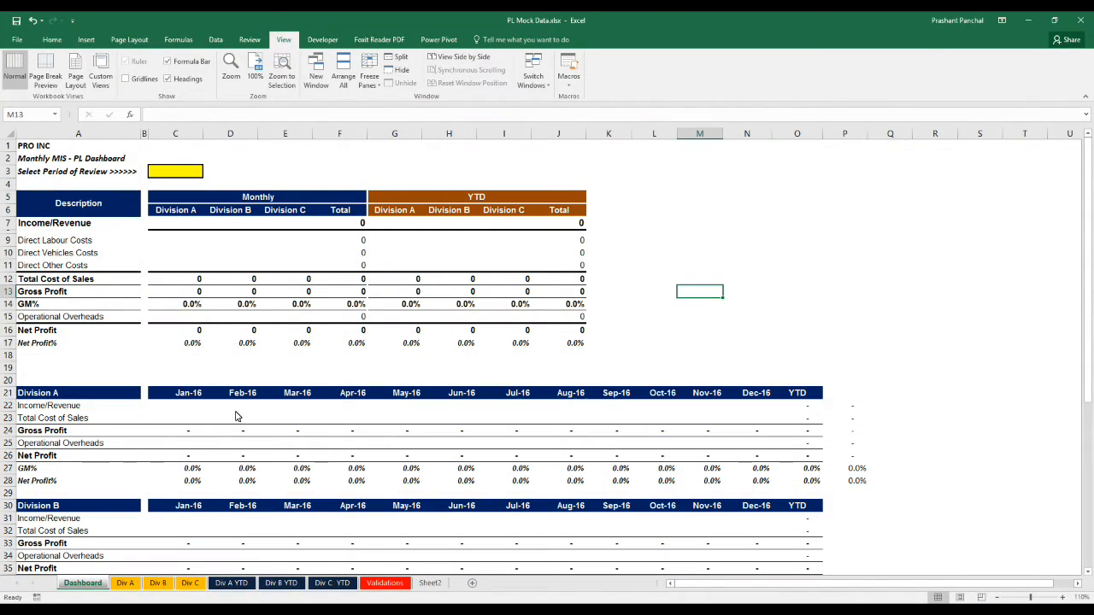
Switch to the PL Mock Data - Completed workbook and look through its filled-in Dashboard
key("alt+Tab")
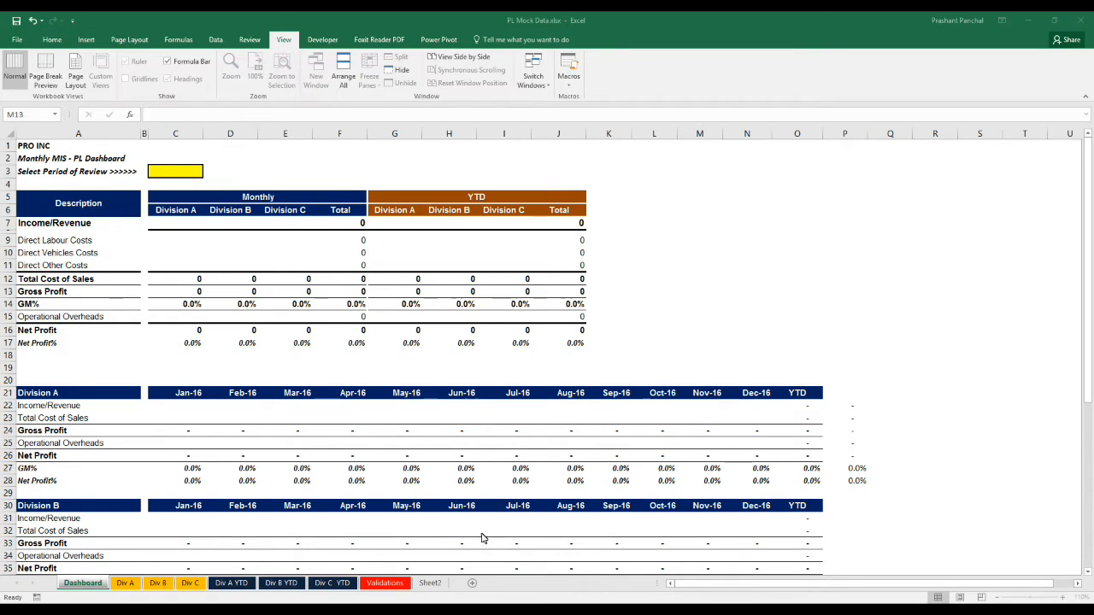
left_click(598, 570)
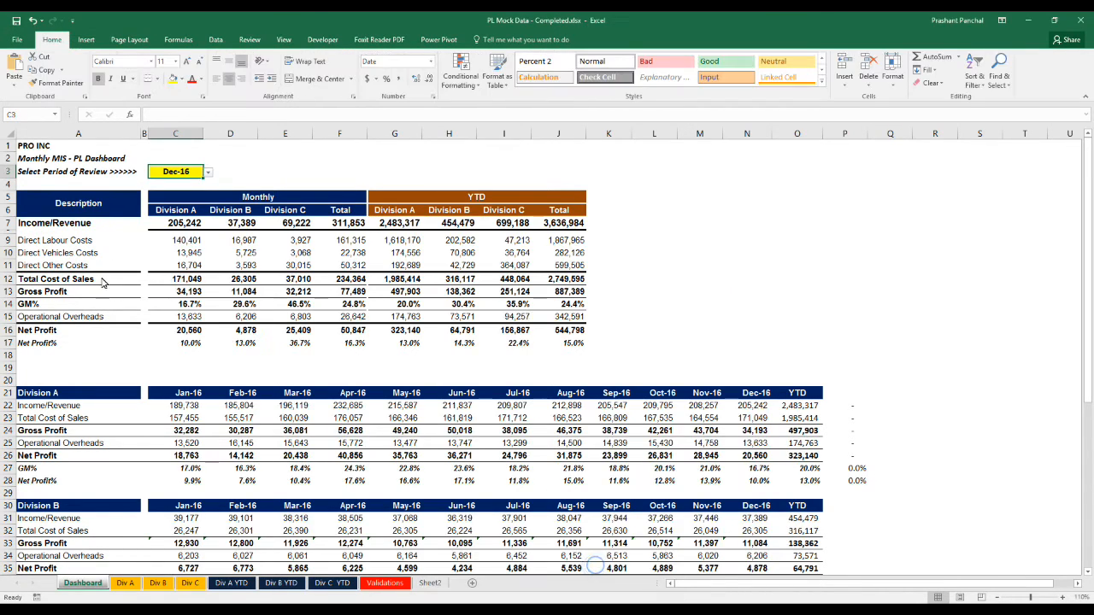
scroll(177, 259, "down", 10)
scroll(245, 219, "up", 10)
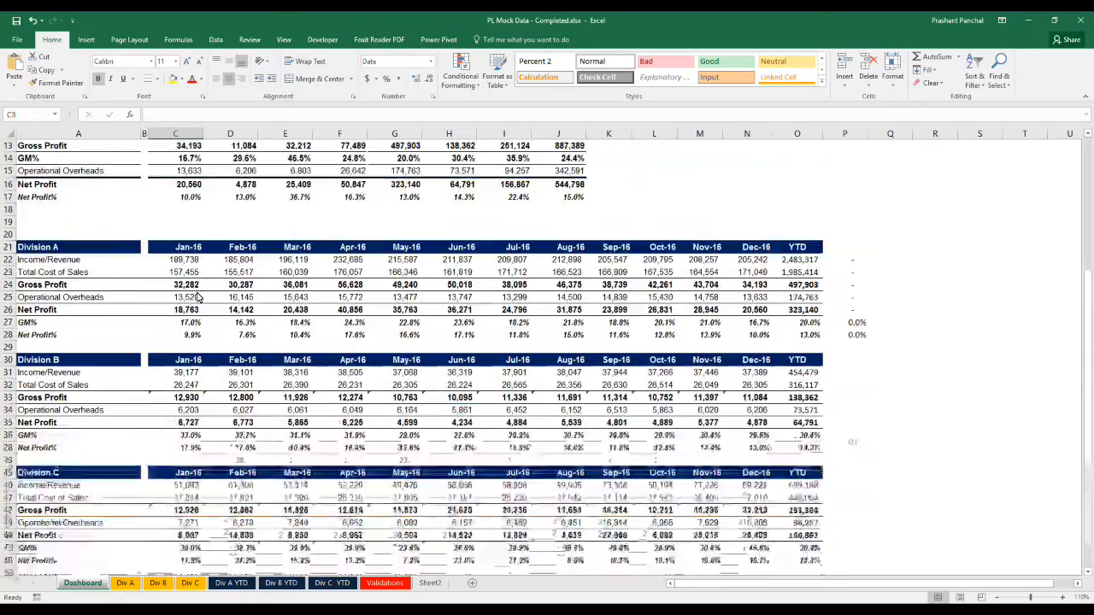
Try the period of review in C3 with Jun-16, May-16 and Jan-16 in turn
left_click(208, 172)
left_click(160, 193)
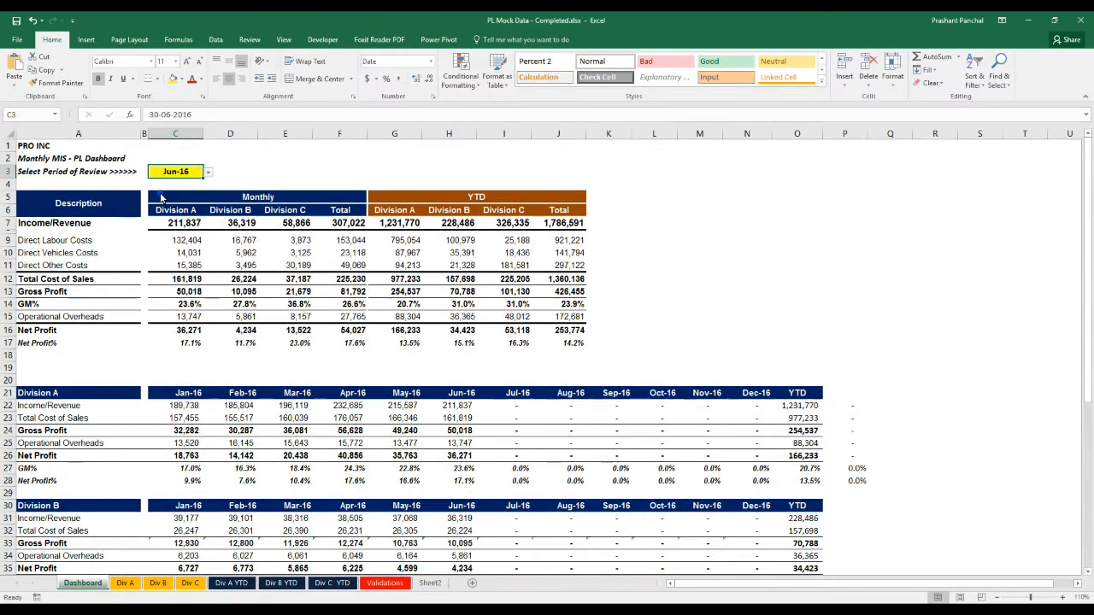
left_click(208, 171)
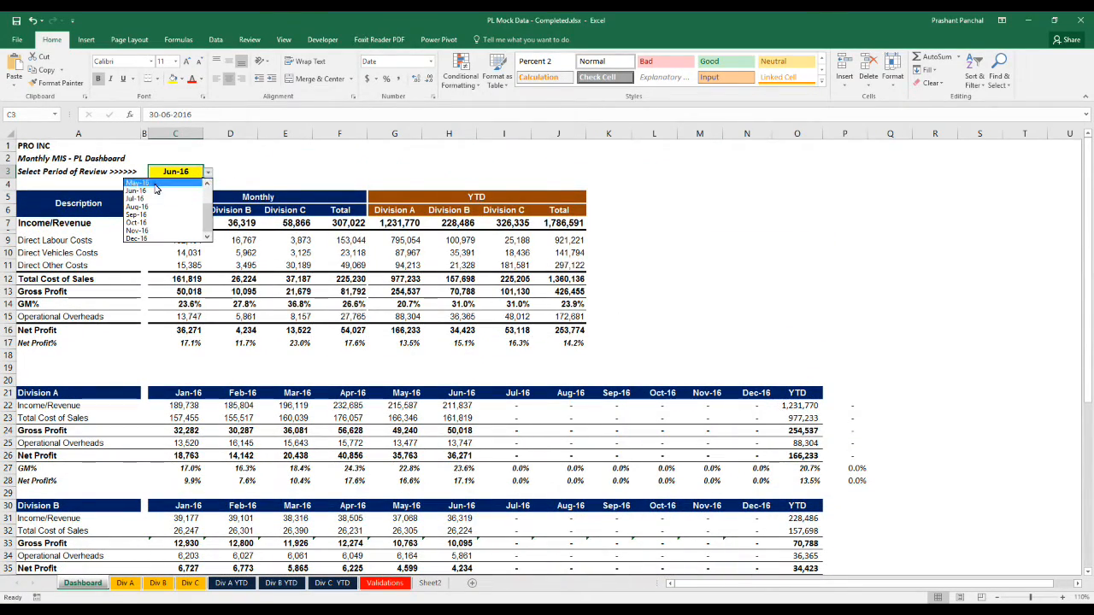
left_click(162, 183)
left_click(208, 172)
scroll(201, 220, "up", 2)
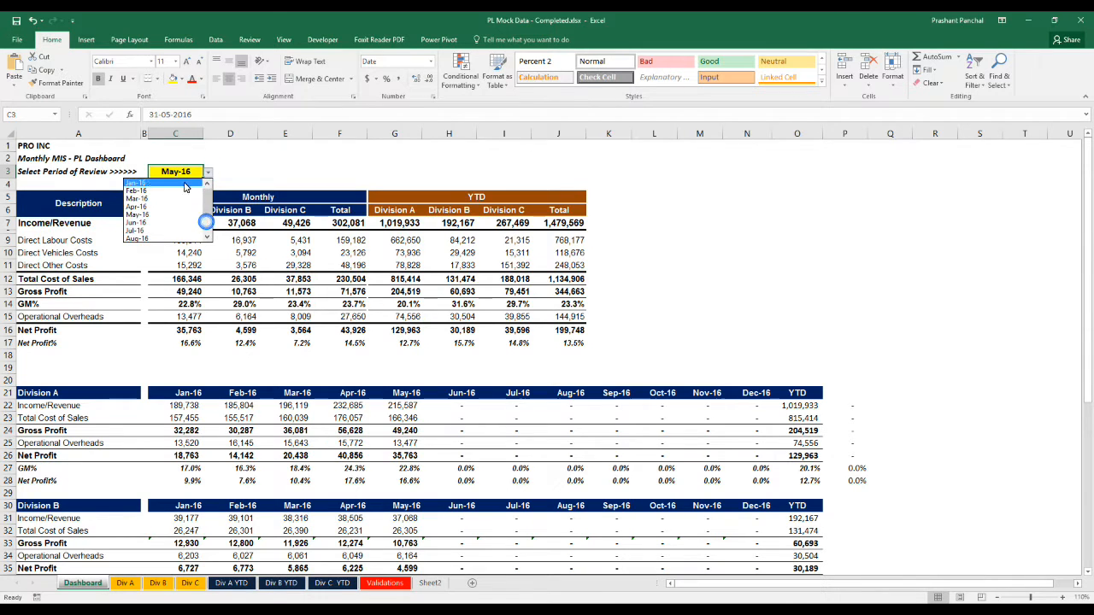
left_click(144, 183)
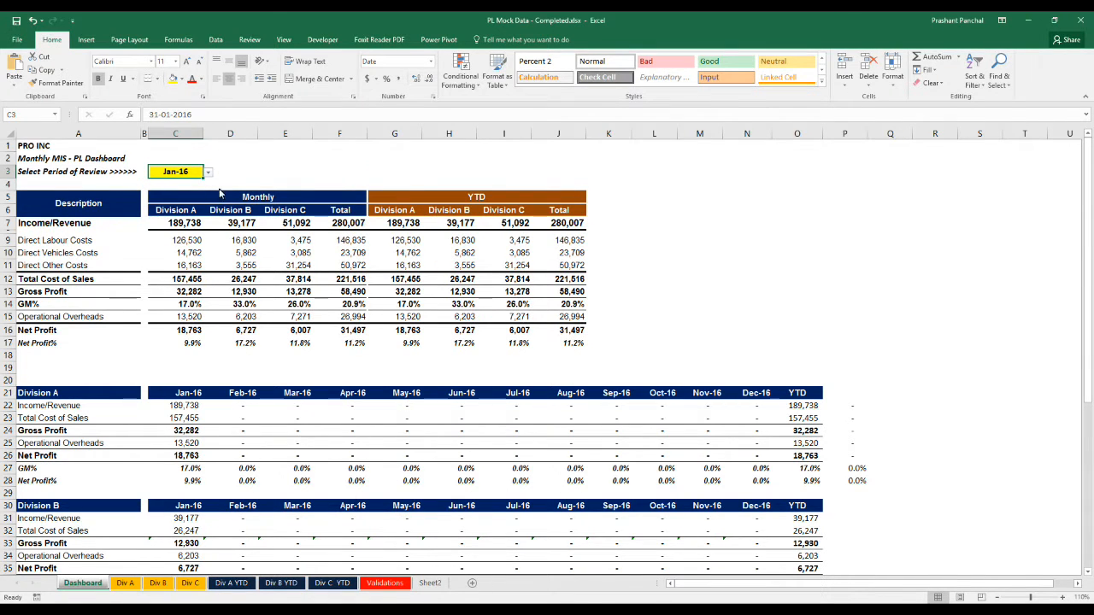
left_click(234, 186)
left_click(174, 173)
left_click(322, 39)
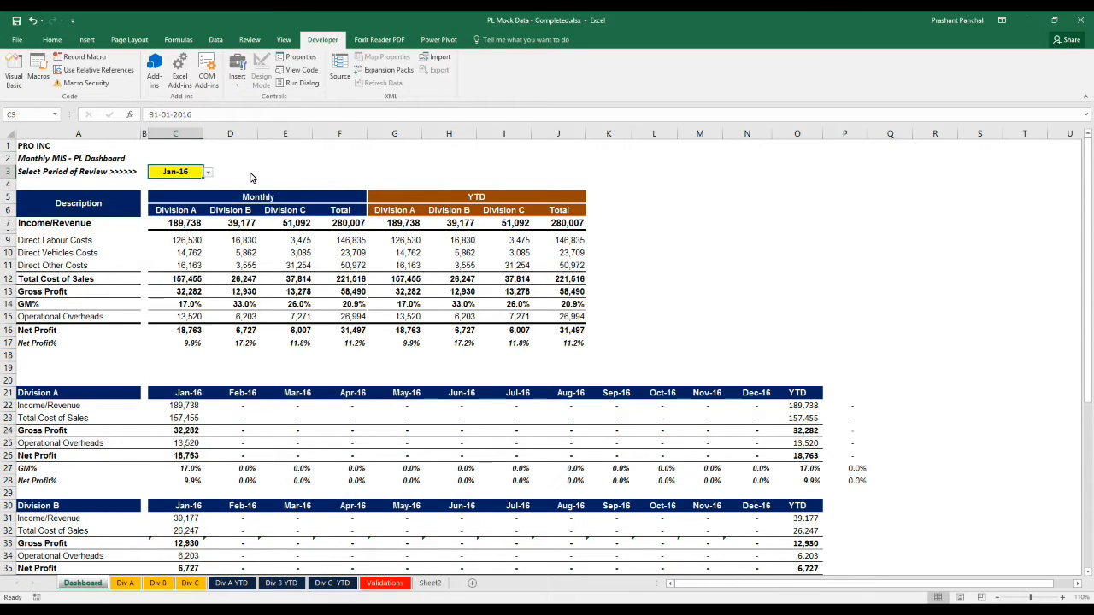
Set the Dashboard's period of review to Jun-16 and return it to Jan-16
left_click(207, 172)
left_click(163, 223)
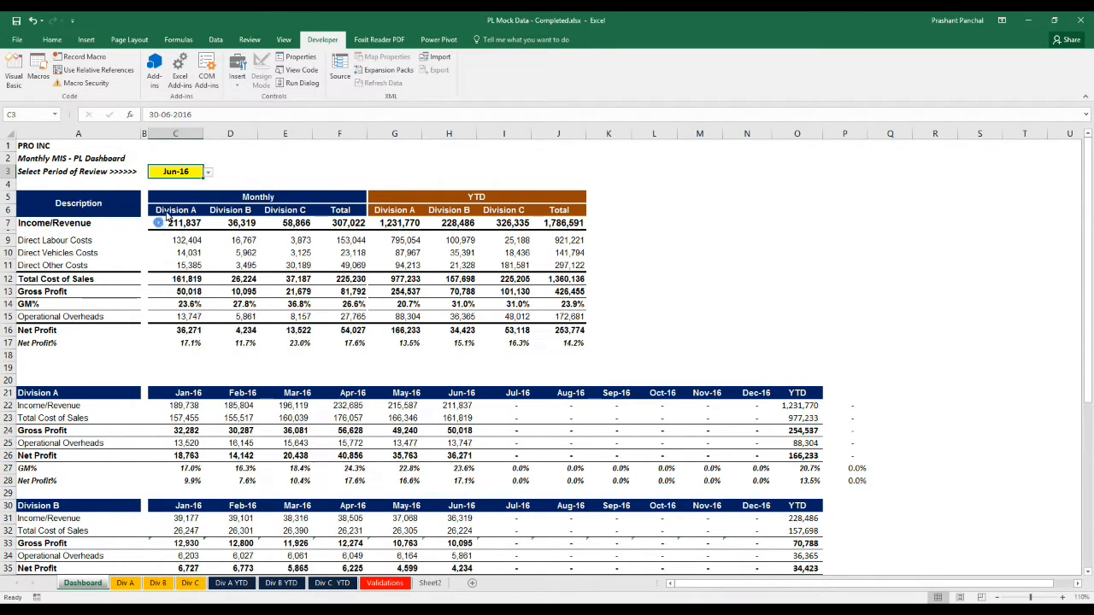
left_click(207, 172)
scroll(174, 190, "up", 2)
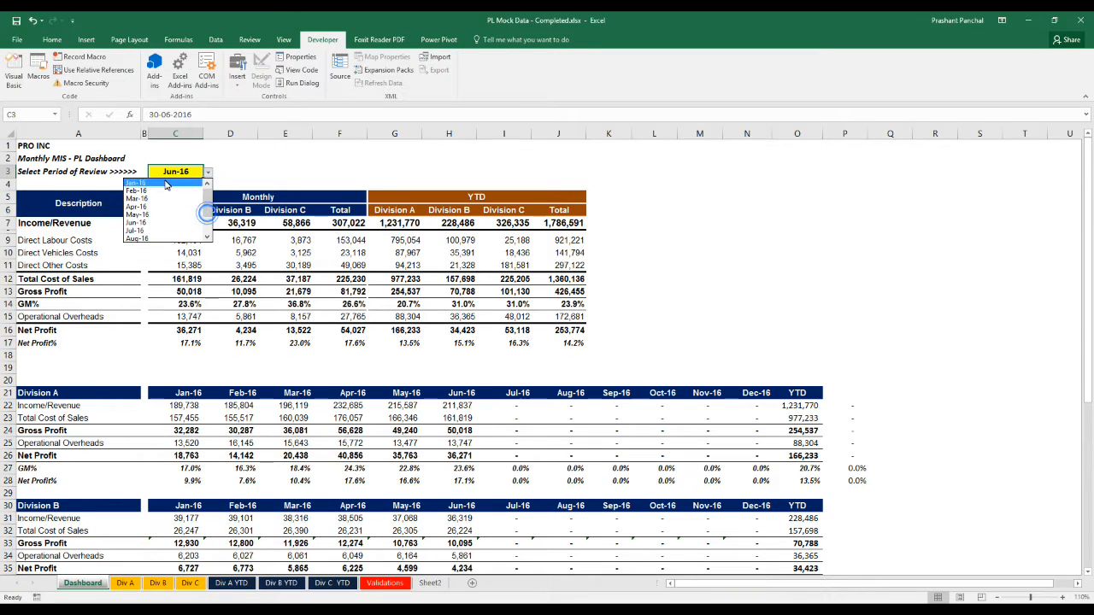
left_click(171, 183)
Set the period of review to Feb-16 and check the summary and the division tables below it
left_click(208, 173)
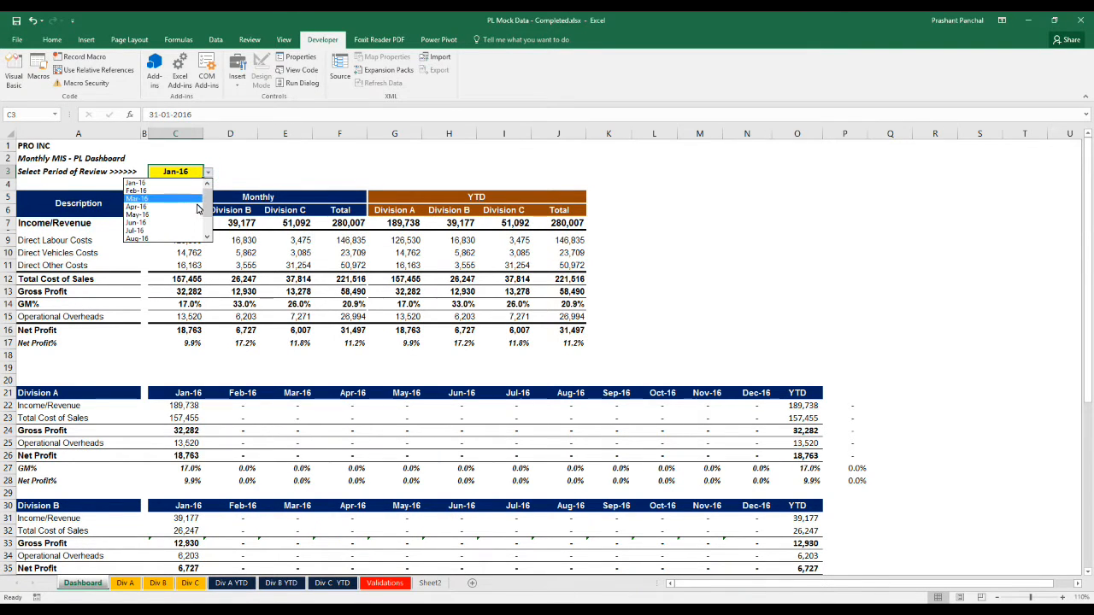
left_click(164, 190)
scroll(330, 351, "down", 3)
scroll(328, 352, "up", 3)
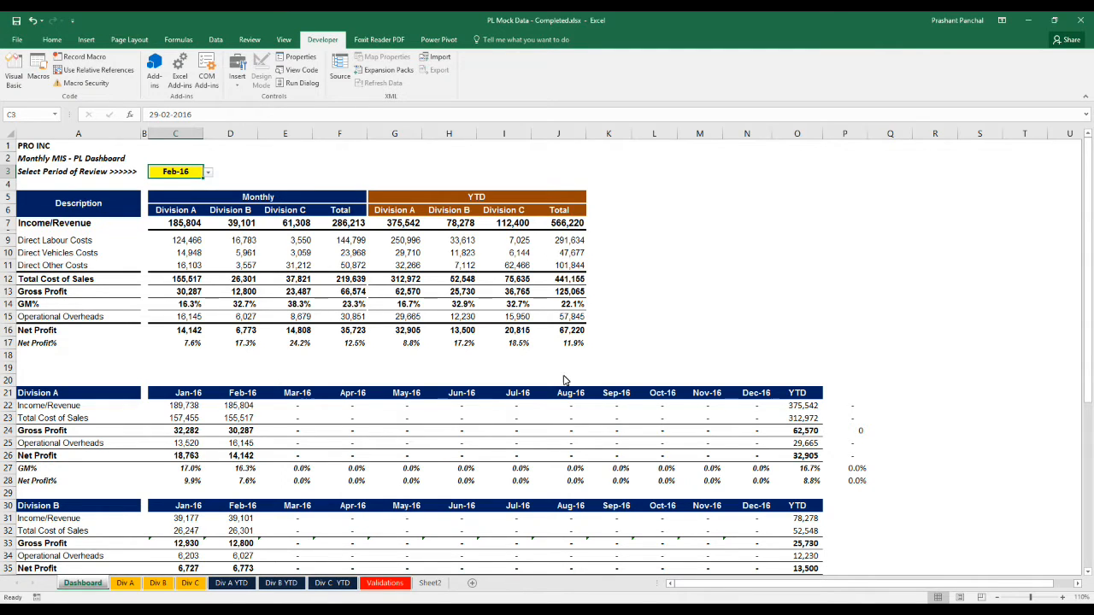
scroll(552, 310, "down", 4)
scroll(175, 259, "up", 3)
scroll(174, 282, "down", 4)
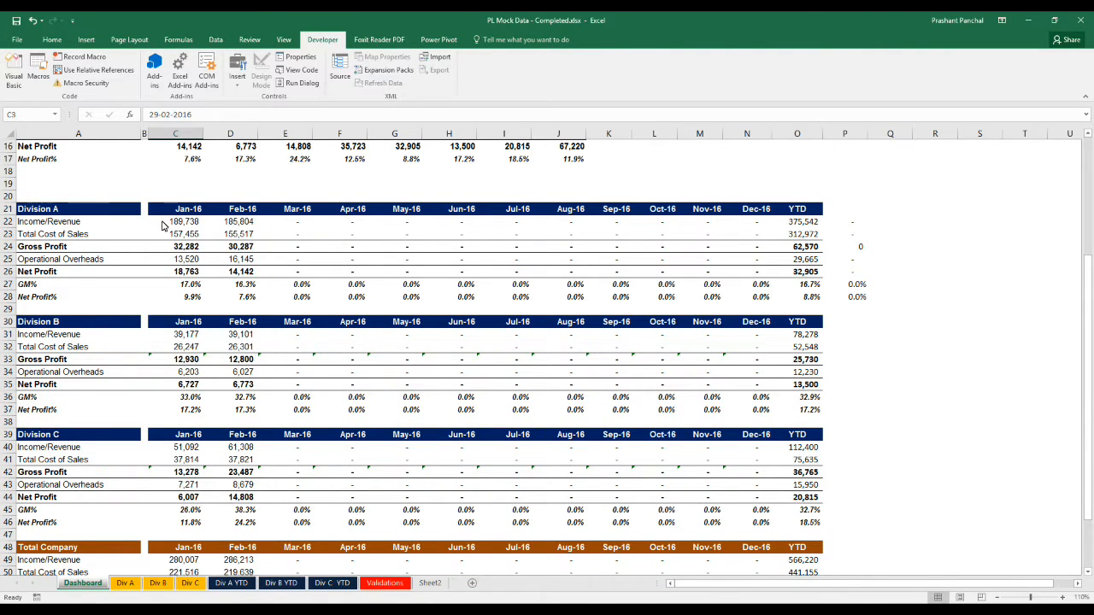
scroll(315, 253, "up", 4)
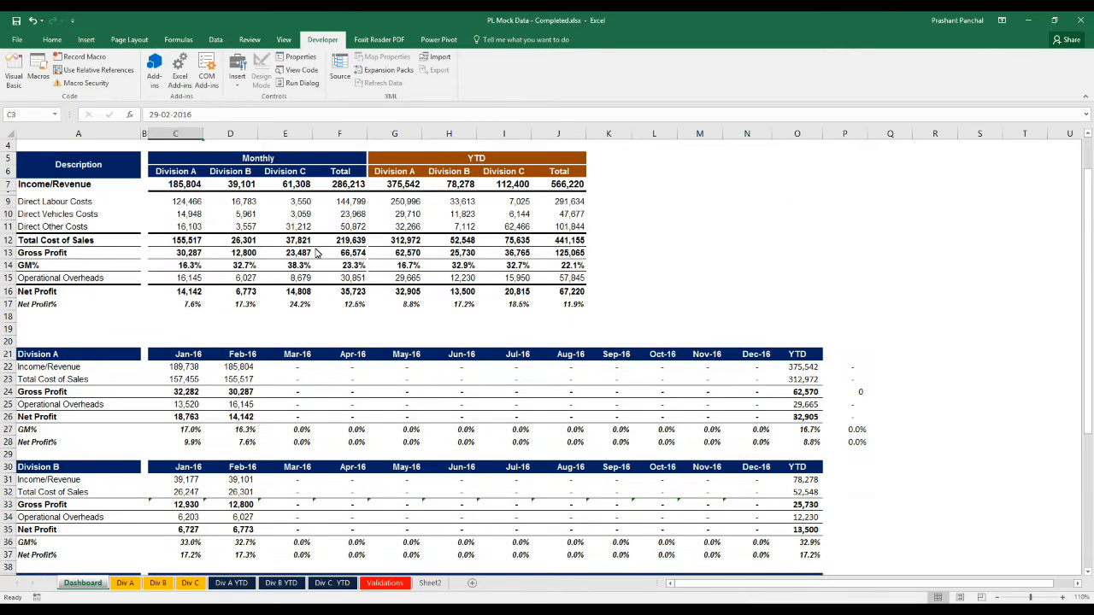
scroll(184, 164, "up", 1)
Set the period of review to Mar-16 and check the monthly figures in the division tables
left_click(208, 172)
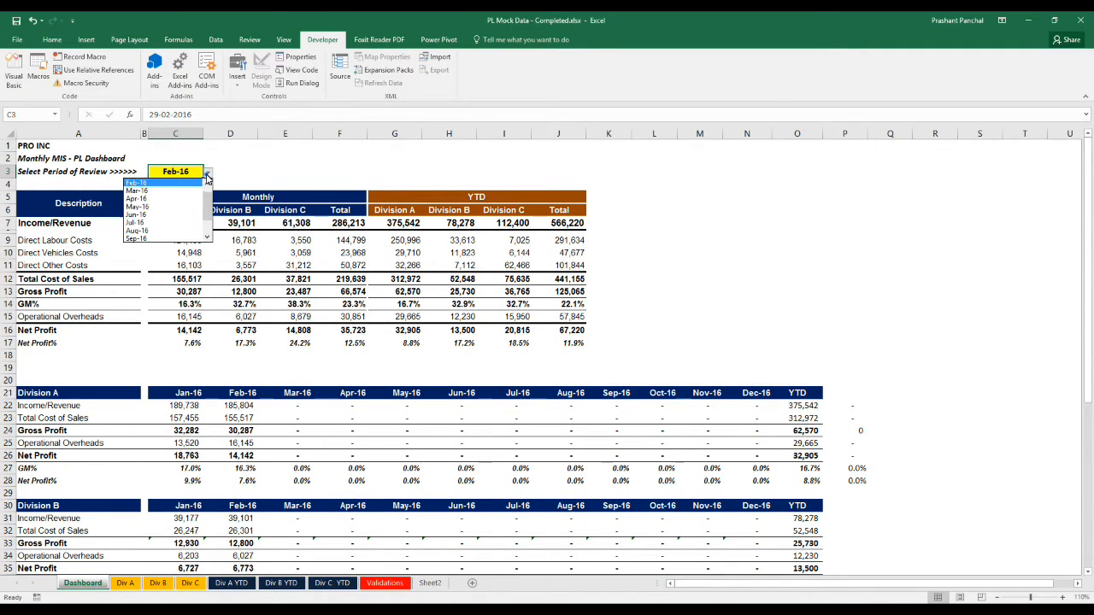
left_click(161, 190)
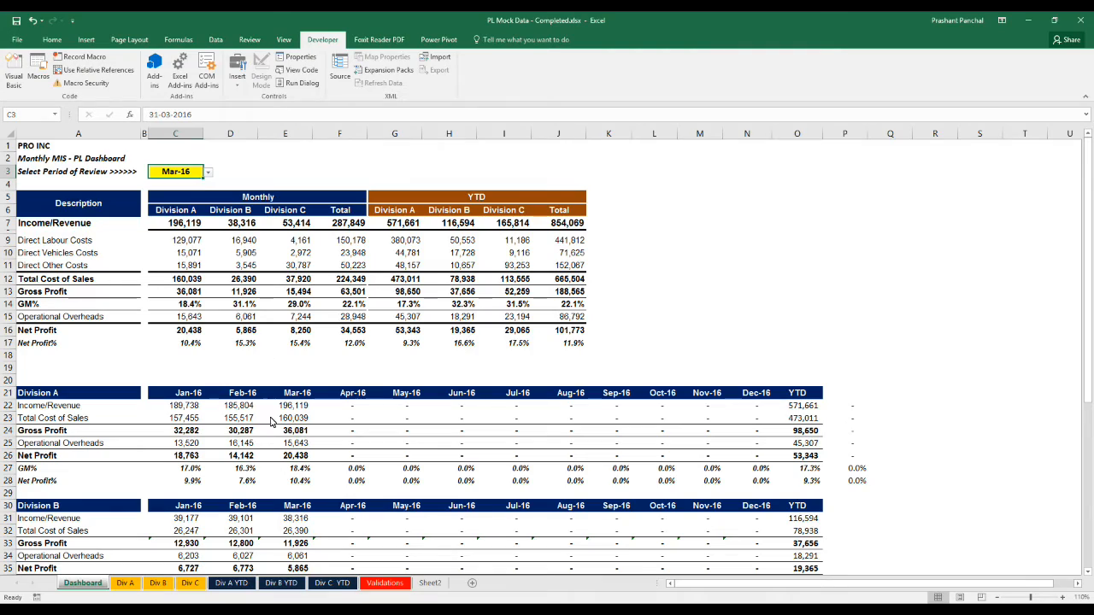
scroll(233, 399, "down", 7)
scroll(340, 408, "up", 6)
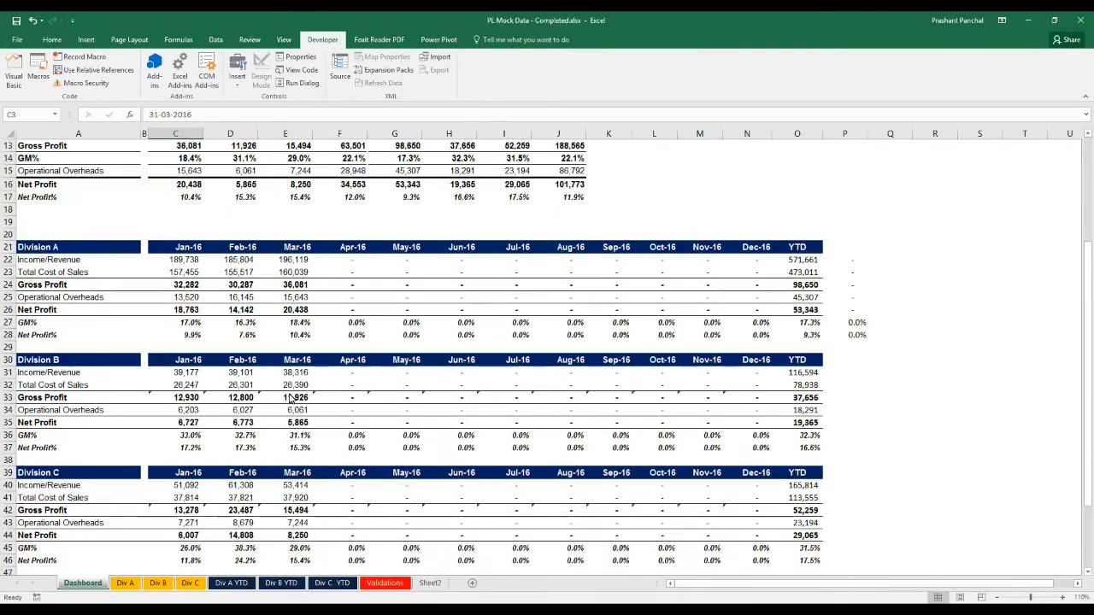
Set the Dashboard's period of review to Jul-16 and check the summary and the division tables
scroll(218, 378, "up", 1)
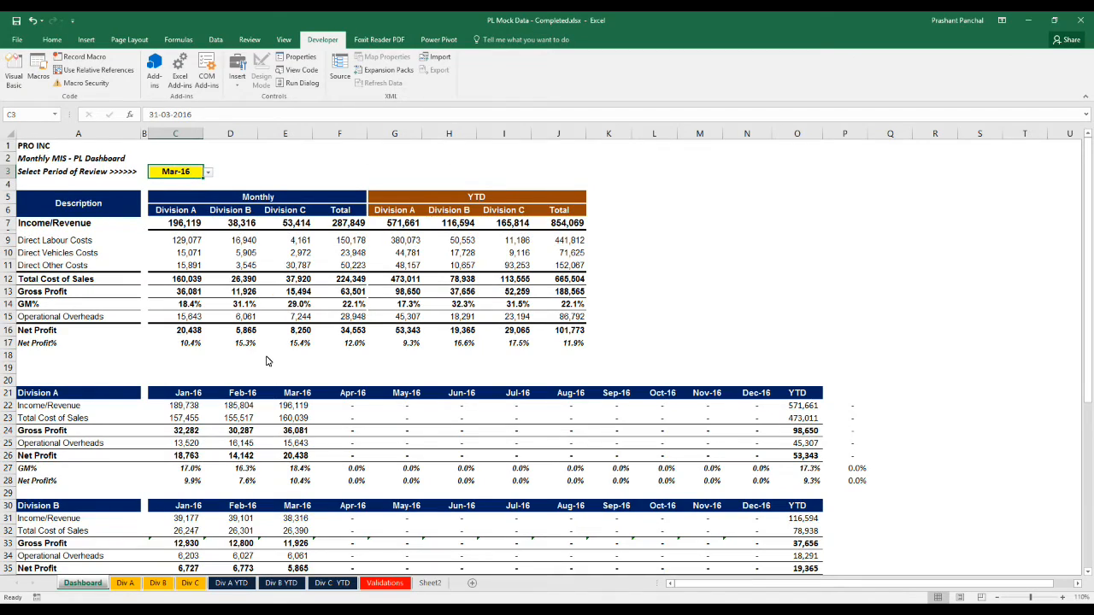
scroll(266, 361, "down", 1)
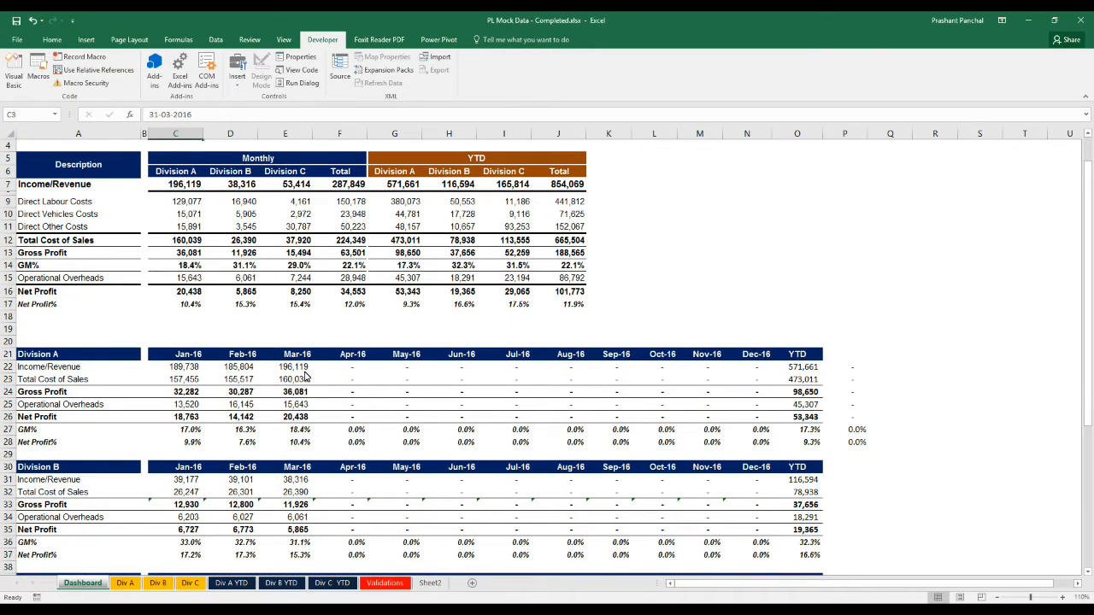
scroll(295, 376, "down", 5)
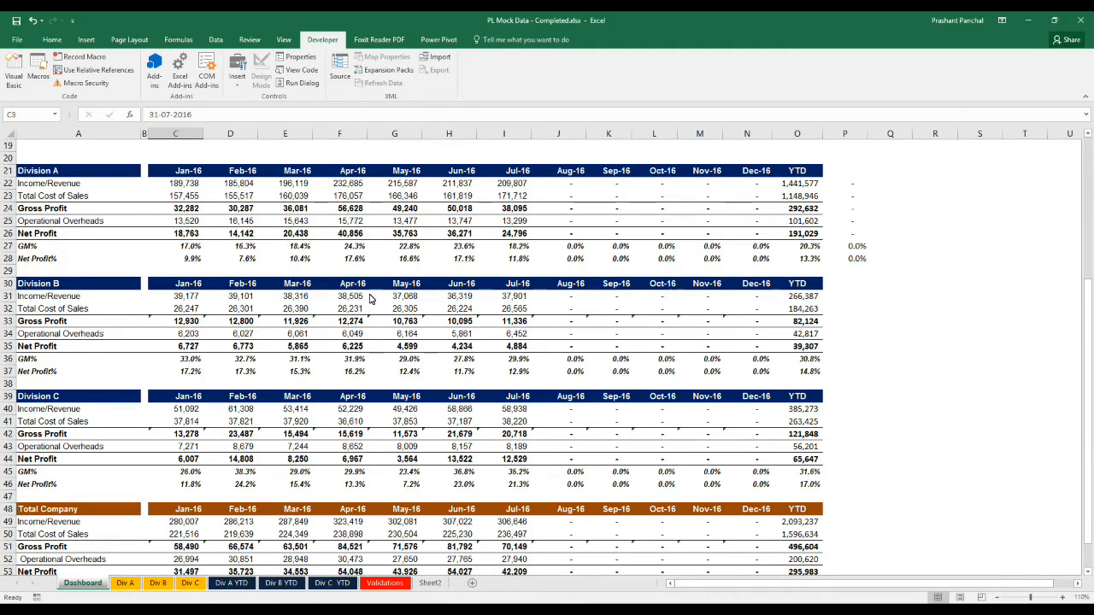
scroll(369, 298, "up", 6)
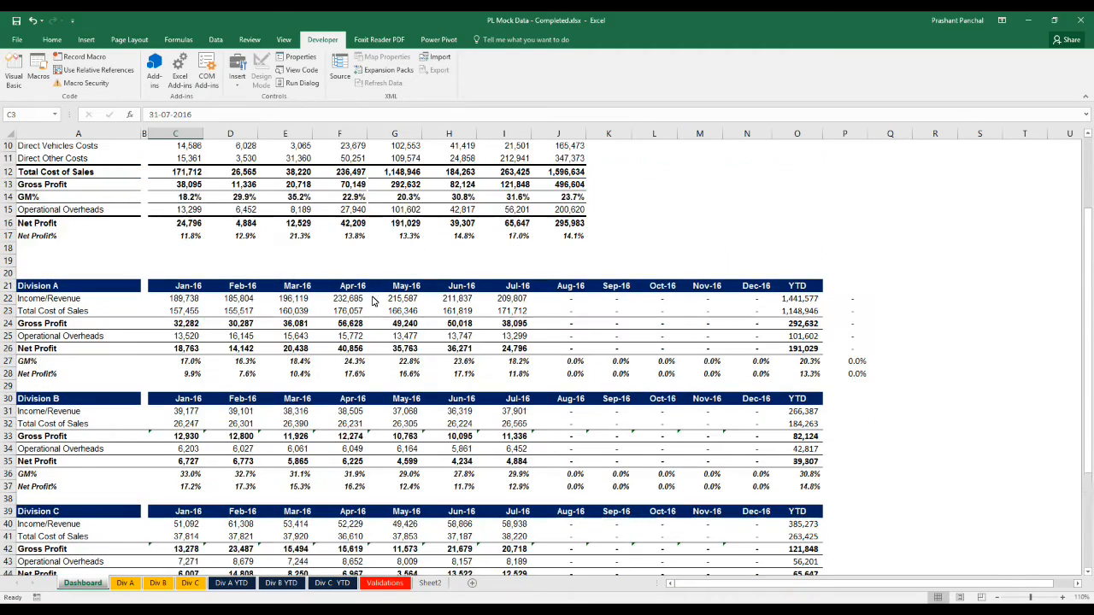
Set the period of review to Dec-16 and check the Division B, Division C and Total Company tables
left_click(210, 172)
scroll(168, 222, "down", 2)
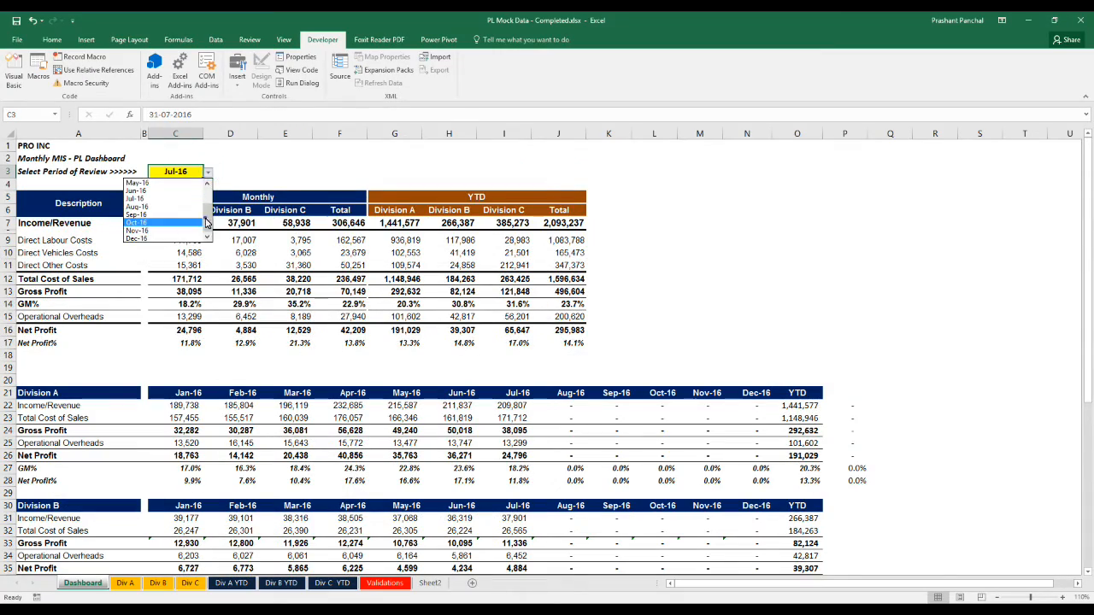
left_click(168, 240)
scroll(264, 318, "down", 9)
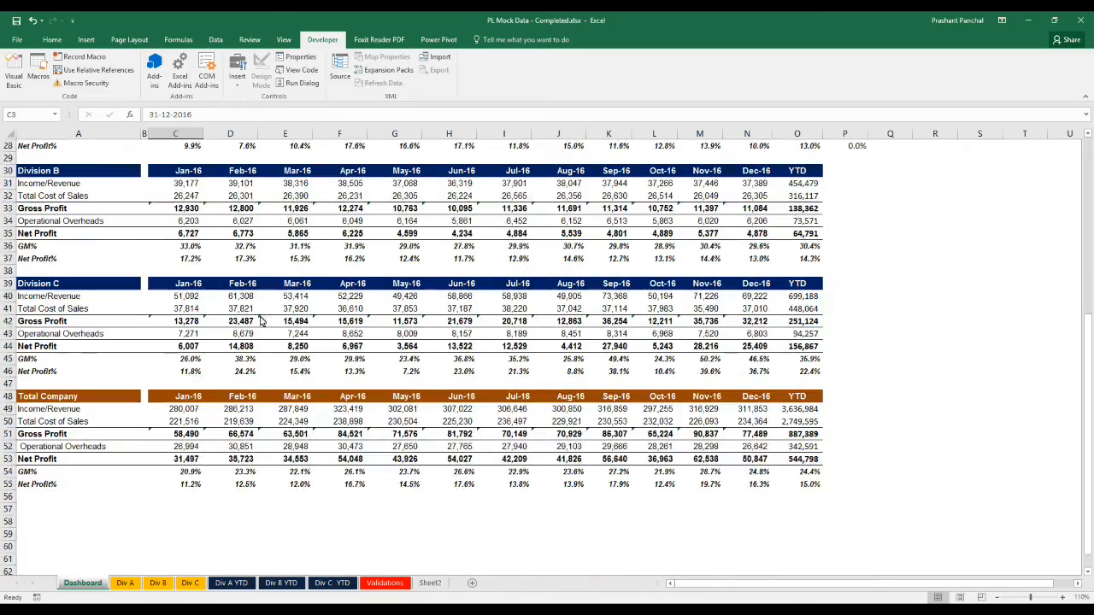
scroll(265, 308, "up", 9)
Set the completed Dashboard's period of review back to Jan-16 and glance at the Div A sheet
left_click(207, 172)
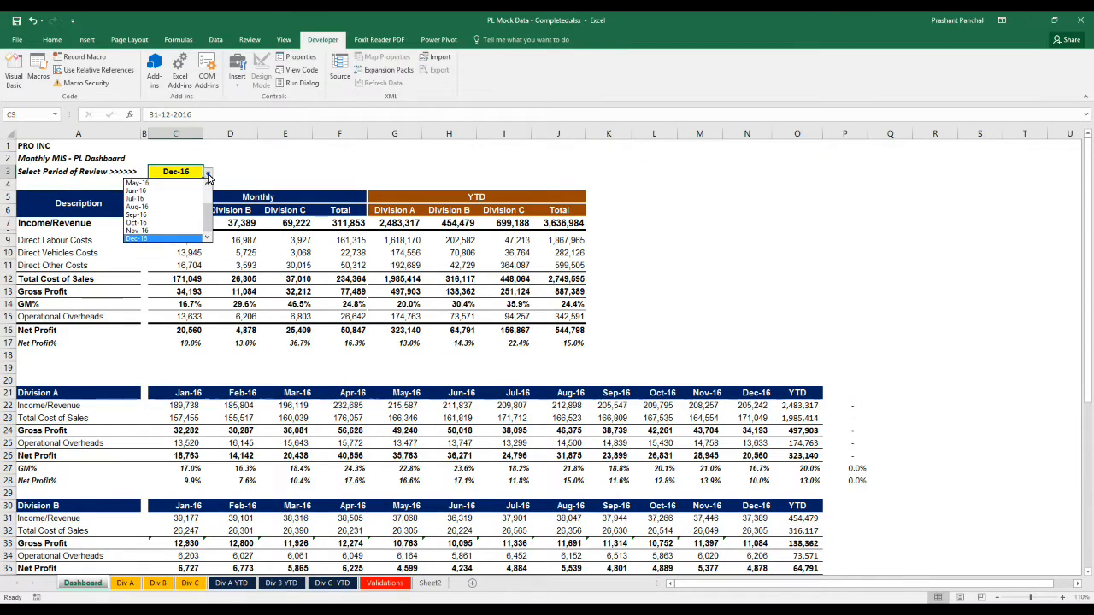
left_click(136, 183)
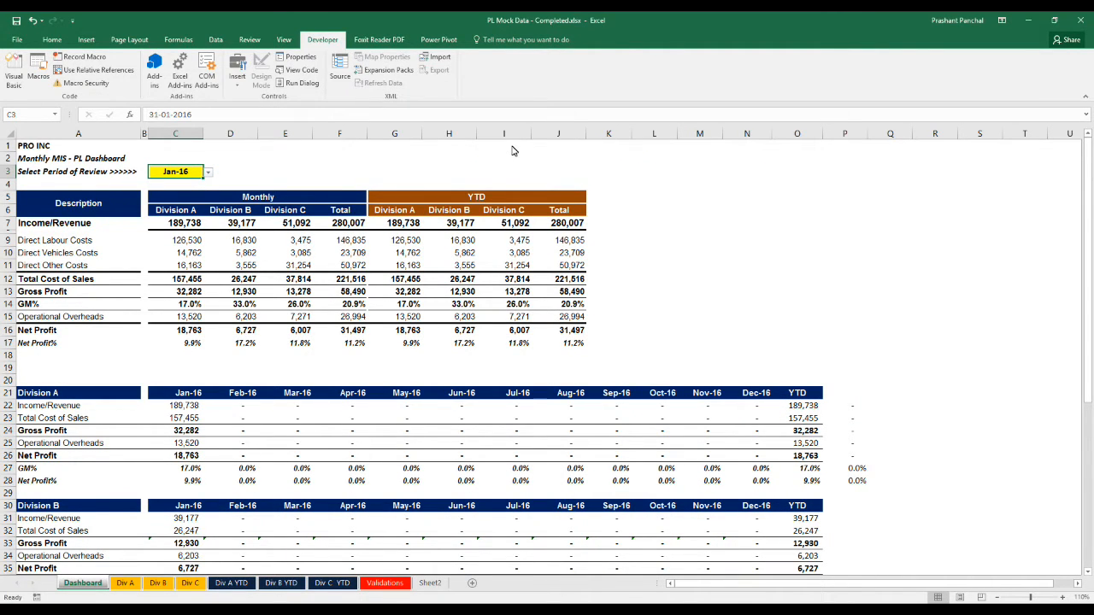
left_click(125, 587)
left_click(83, 583)
Switch to the PL Mock Data.xlsx workbook and choose List as the data validation type for the period cell C3
key("alt+Tab")
left_click(161, 170)
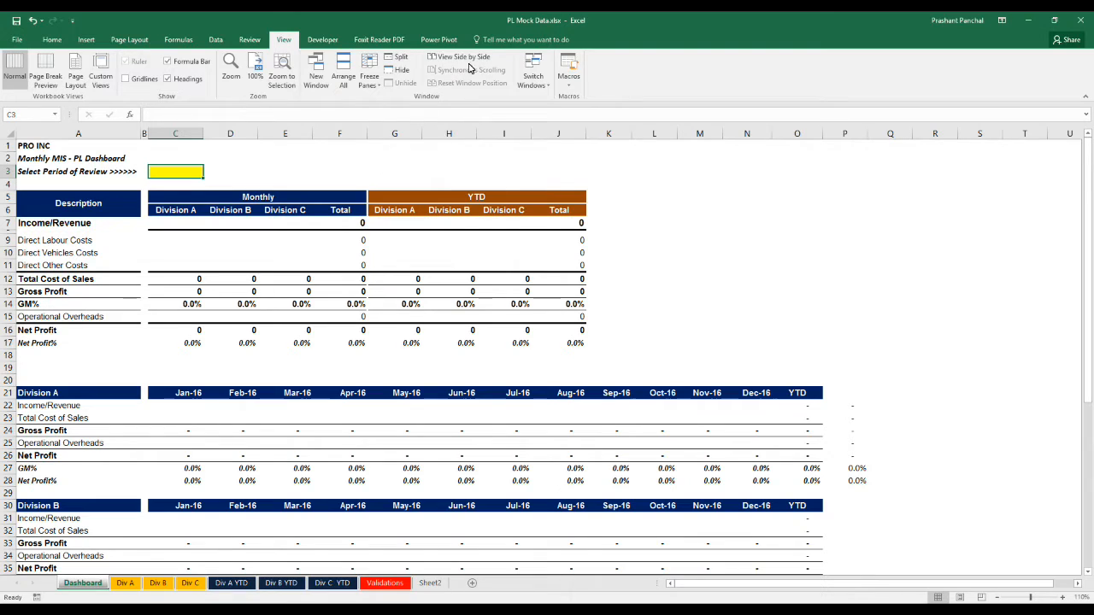
left_click(215, 40)
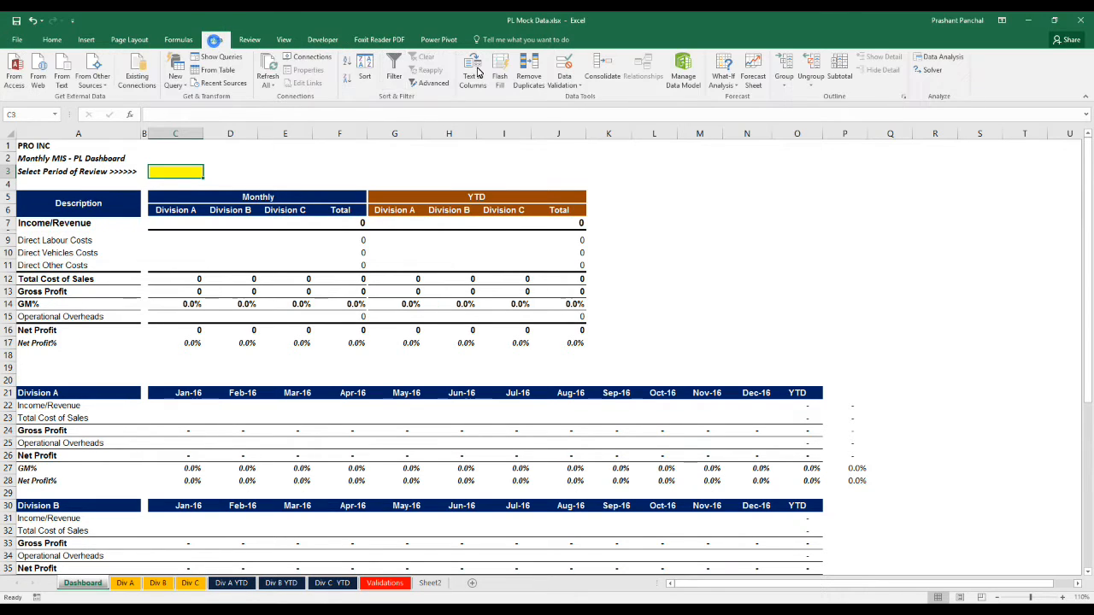
left_click(564, 86)
left_click(570, 100)
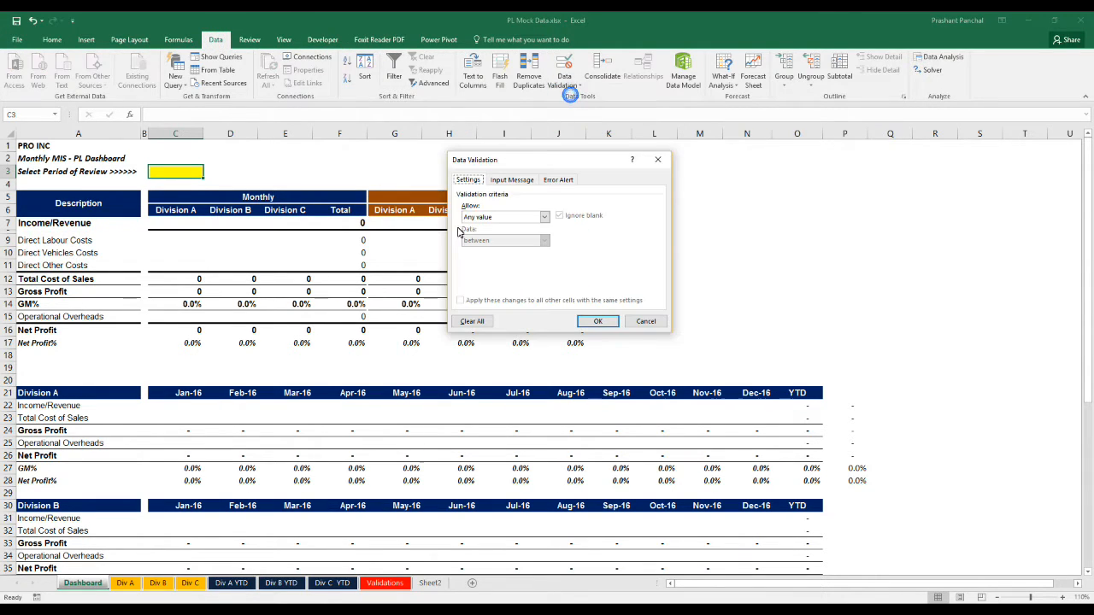
left_click(492, 217)
left_click(479, 250)
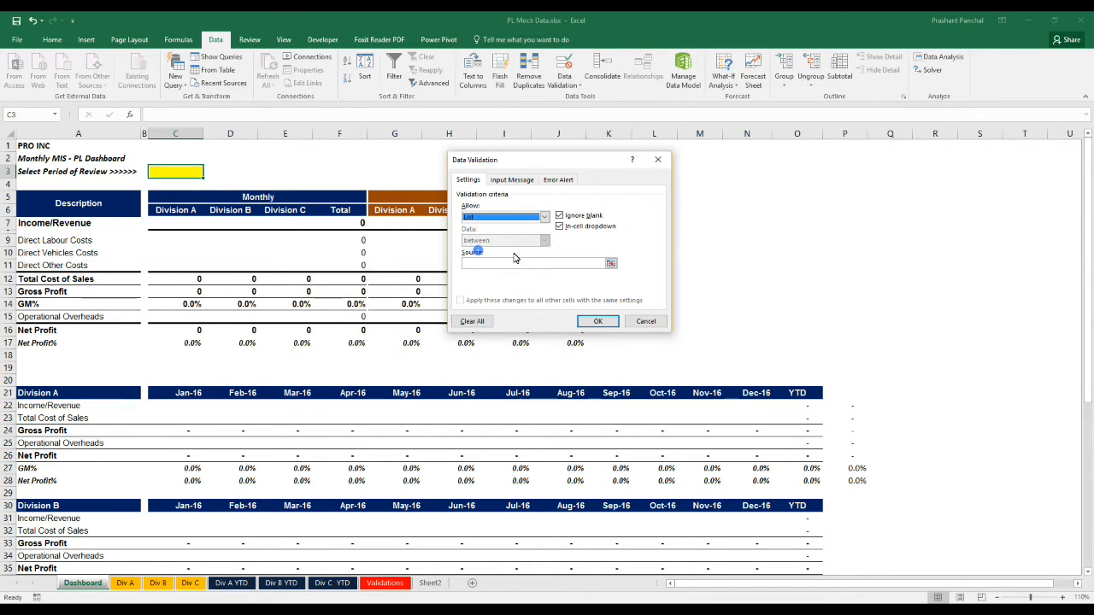
Use the months in A2:A13 of the Validations sheet as the list source and apply the validation
left_click(607, 265)
left_click(385, 583)
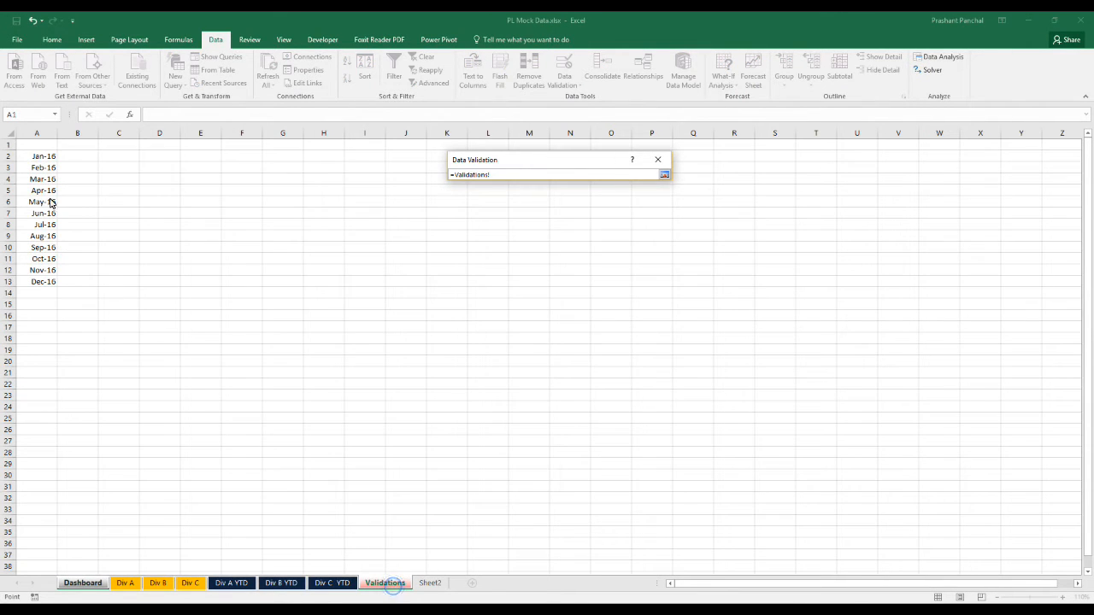
left_click_drag(38, 157, 36, 289)
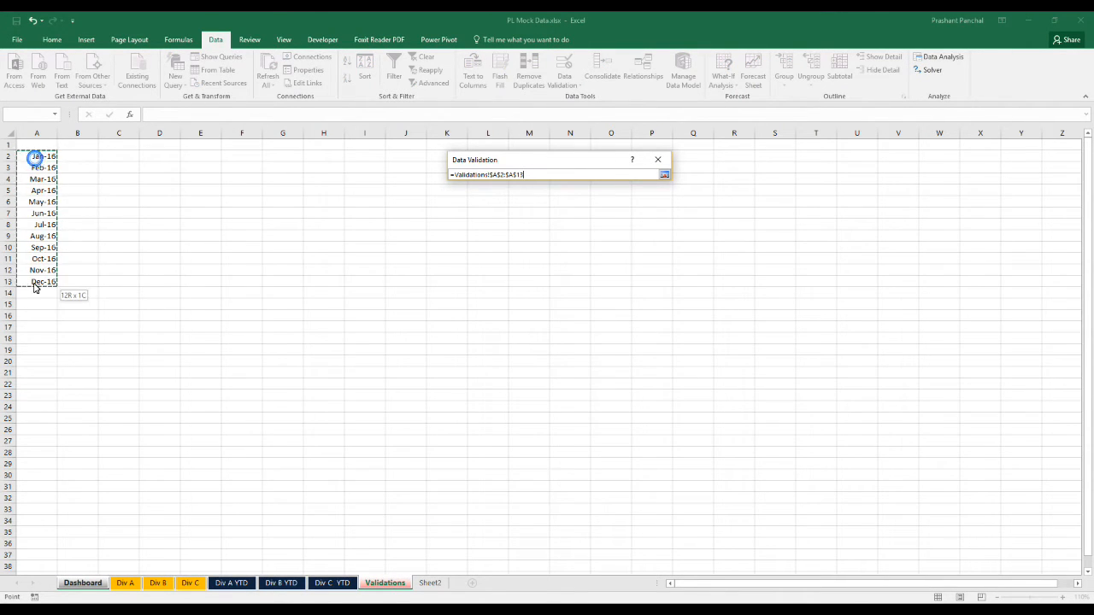
left_click(662, 175)
left_click(597, 322)
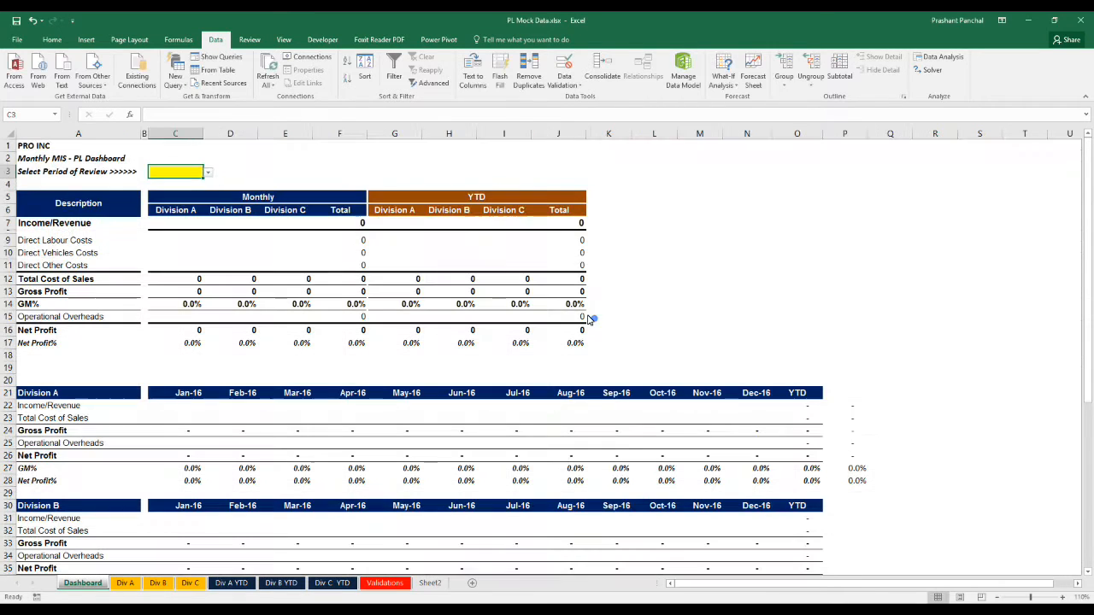
Test the new period list in C3 by choosing Jan-16, and finally set it to Mar-16
left_click(206, 174)
left_click(171, 182)
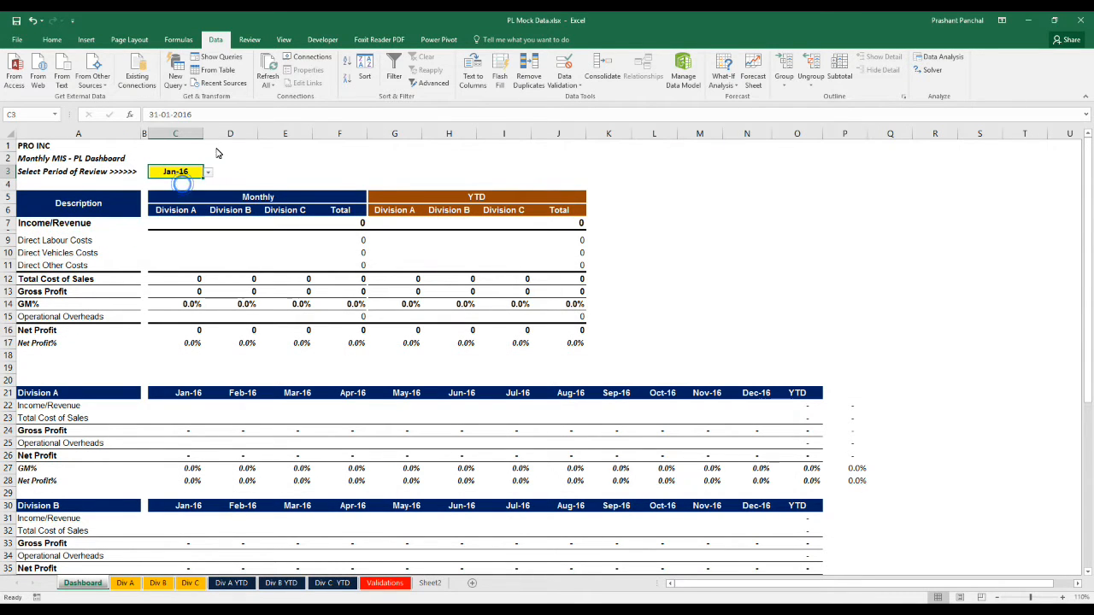
left_click(213, 175)
left_click(196, 174)
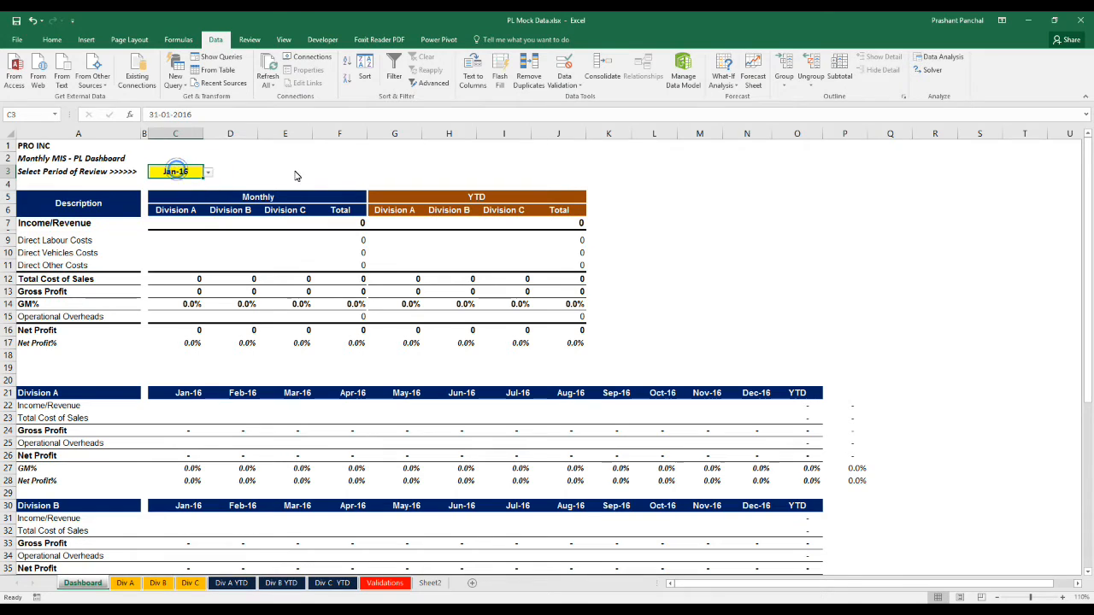
left_click(238, 172)
left_click(183, 172)
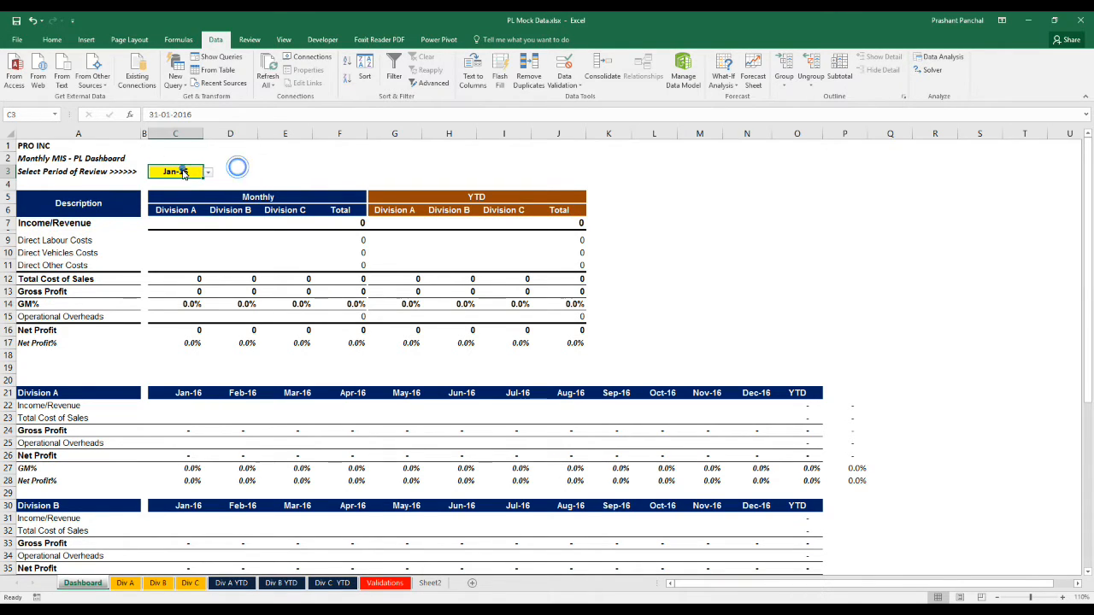
left_click(208, 173)
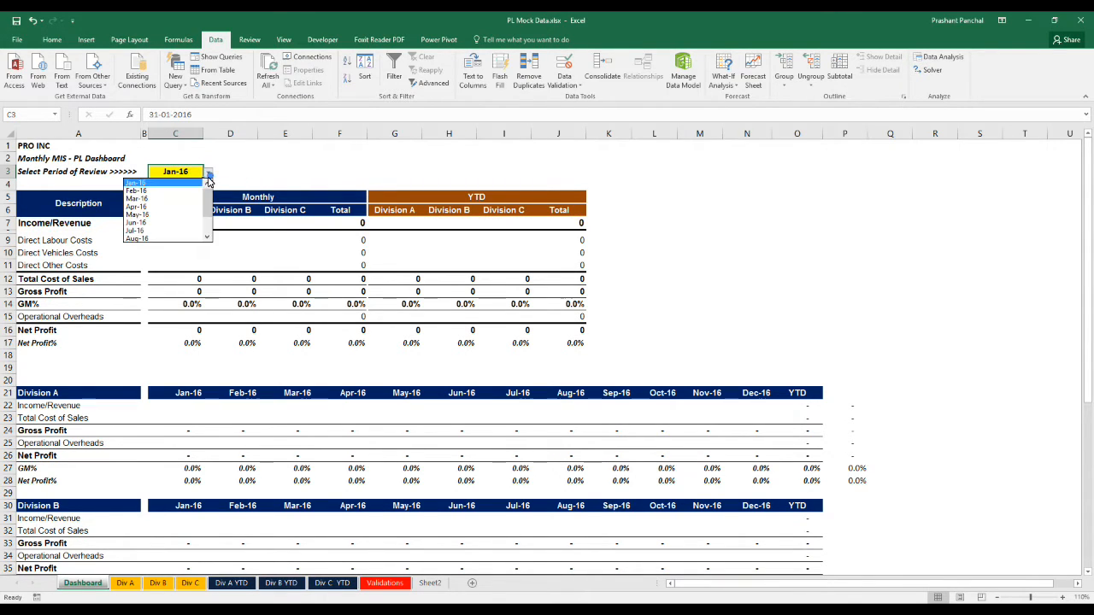
left_click(162, 208)
Examine the full dates behind the month labels in A2:A13 of the Validations sheet
left_click(382, 583)
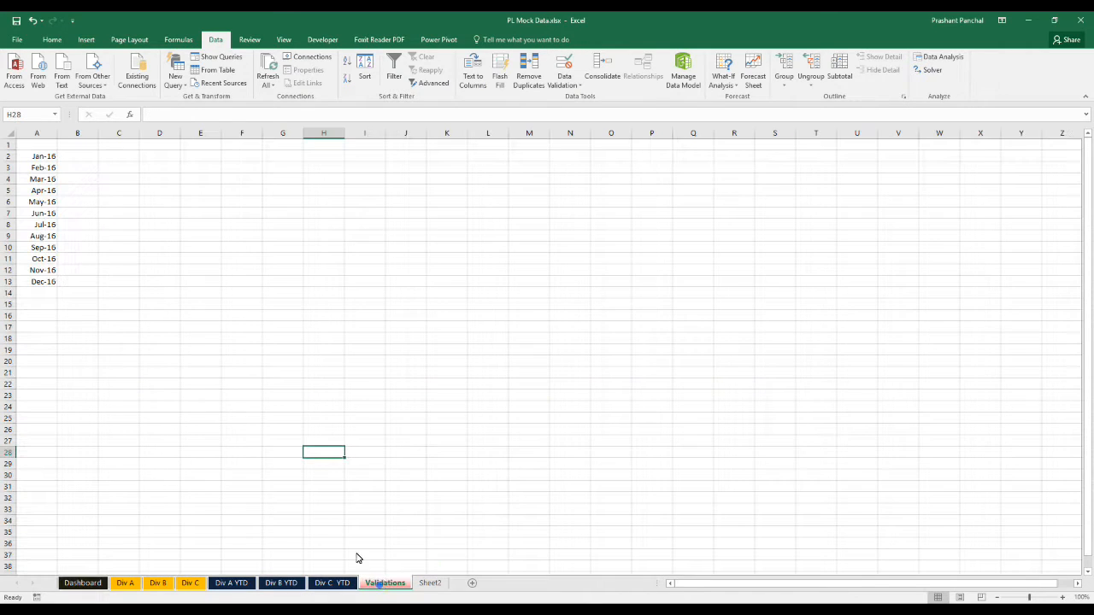
left_click_drag(41, 156, 42, 282)
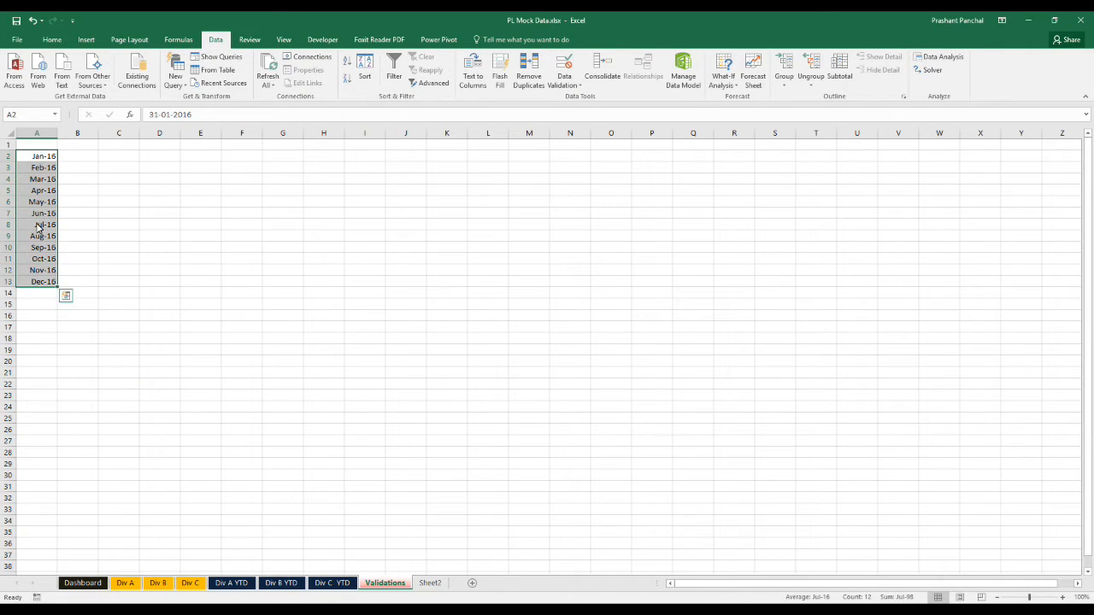
left_click(32, 168)
left_click(30, 156)
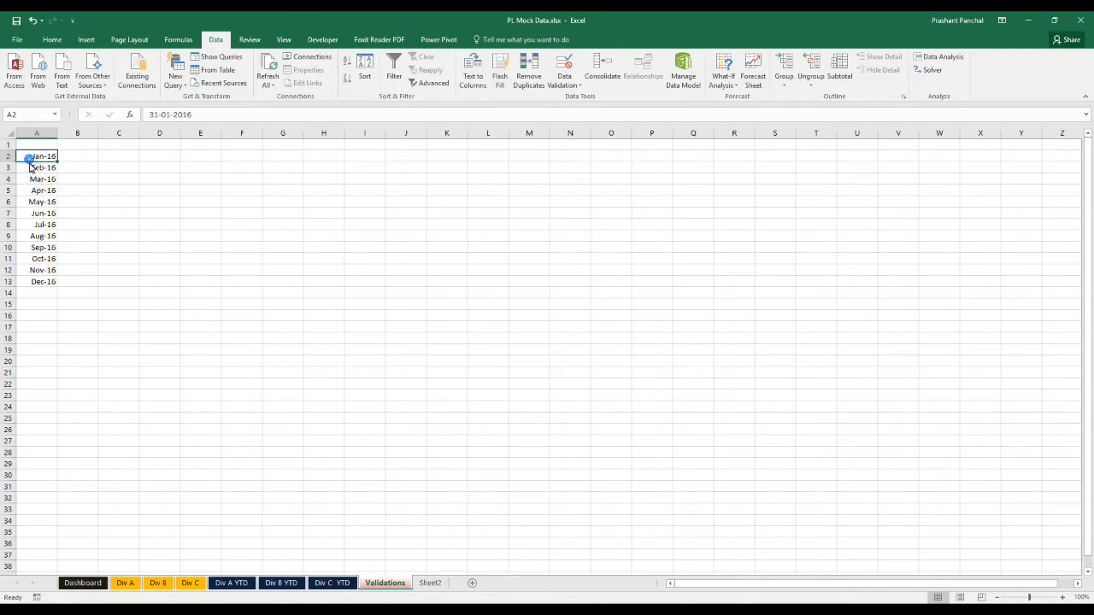
left_click(31, 168)
left_click(29, 157)
left_click_drag(31, 157, 33, 285)
left_click(32, 283)
left_click(27, 271)
left_click(26, 251)
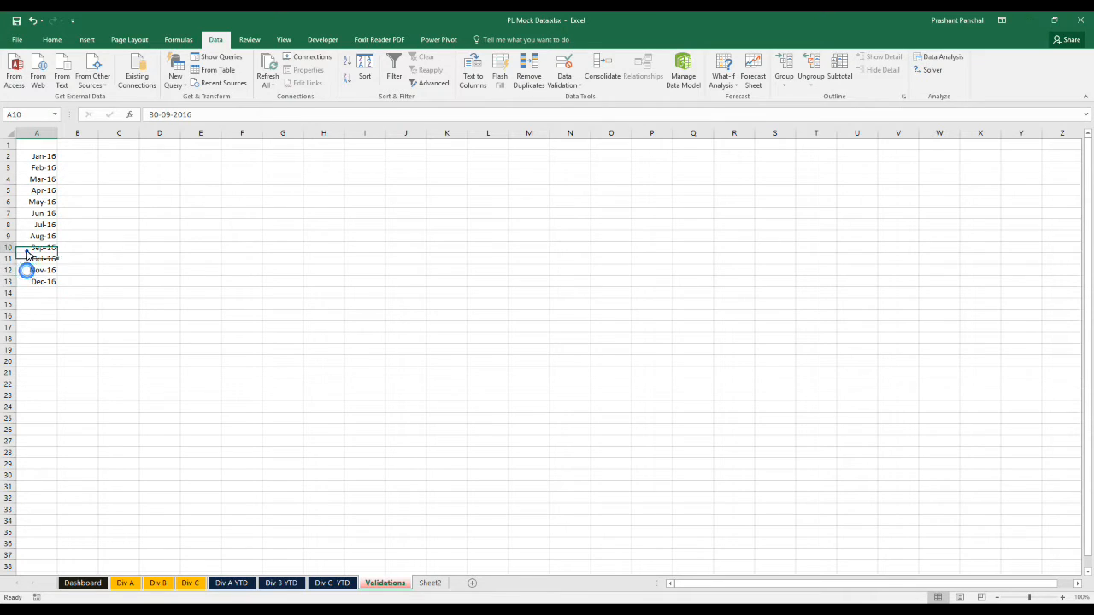
left_click(27, 237)
left_click(30, 214)
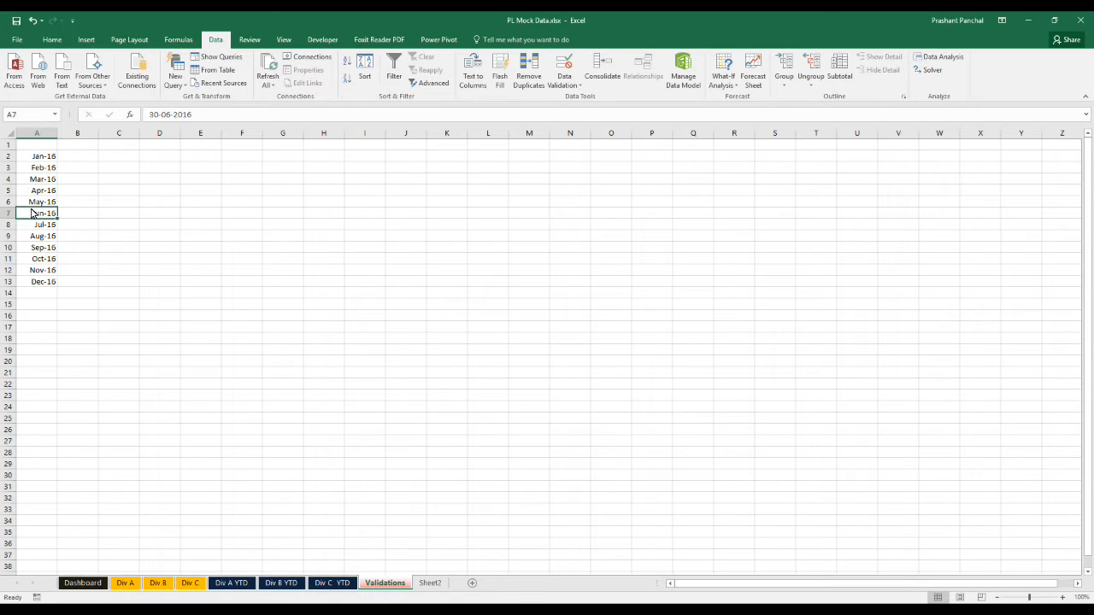
left_click_drag(45, 157, 36, 246)
left_click_drag(36, 278, 36, 285)
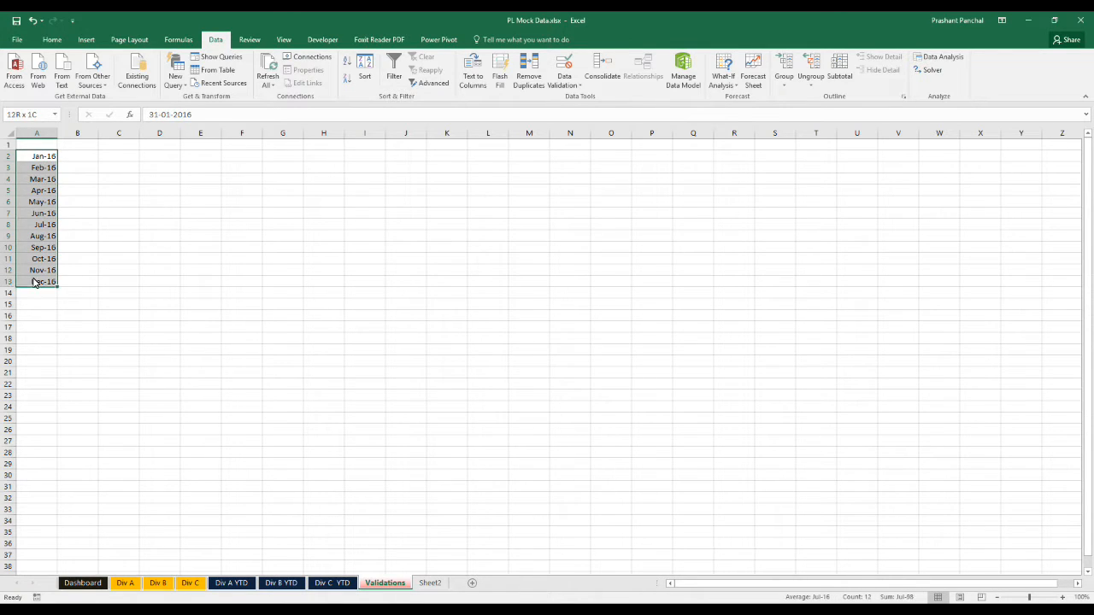
Inspect the Jan-16 to Mar-16 headers on the Div A sheet and compare with the Div B and Div C sheets
left_click(133, 589)
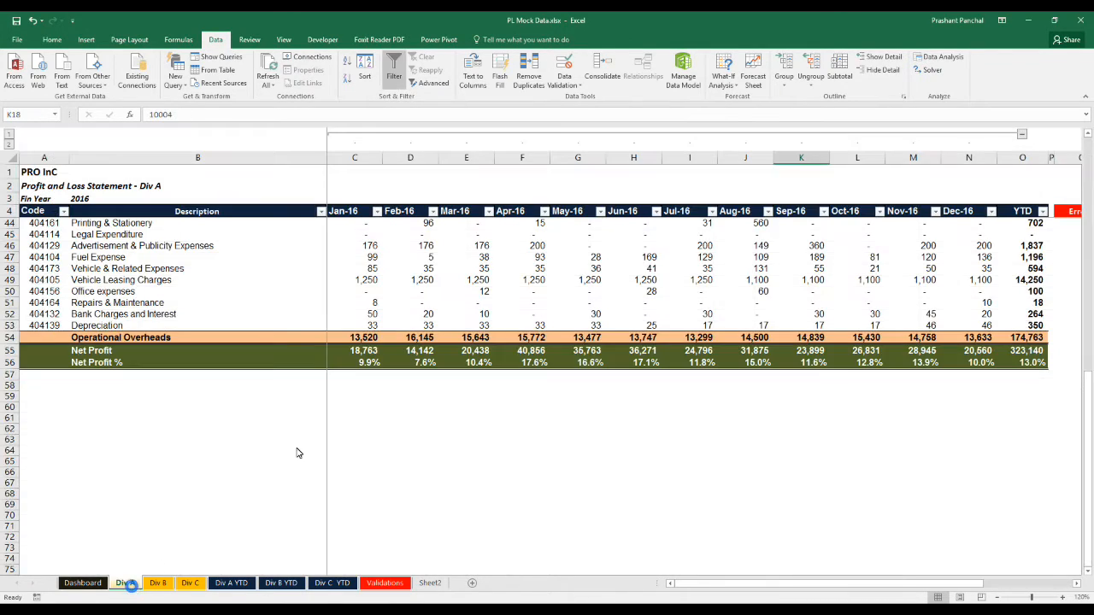
left_click(347, 214)
left_click(418, 214)
left_click(444, 215)
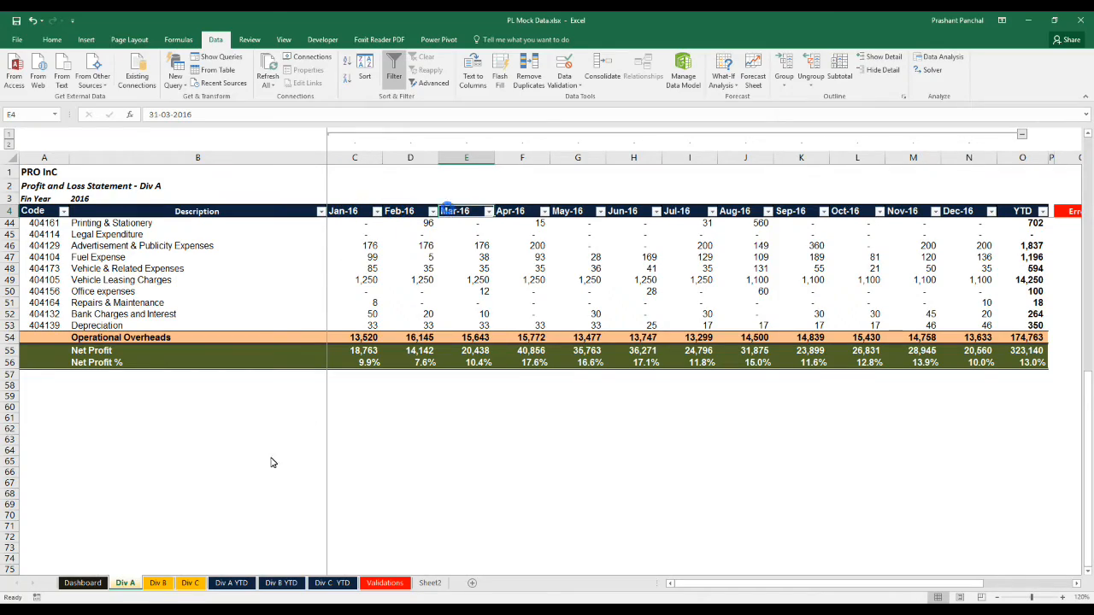
left_click(158, 583)
left_click(189, 583)
left_click(125, 583)
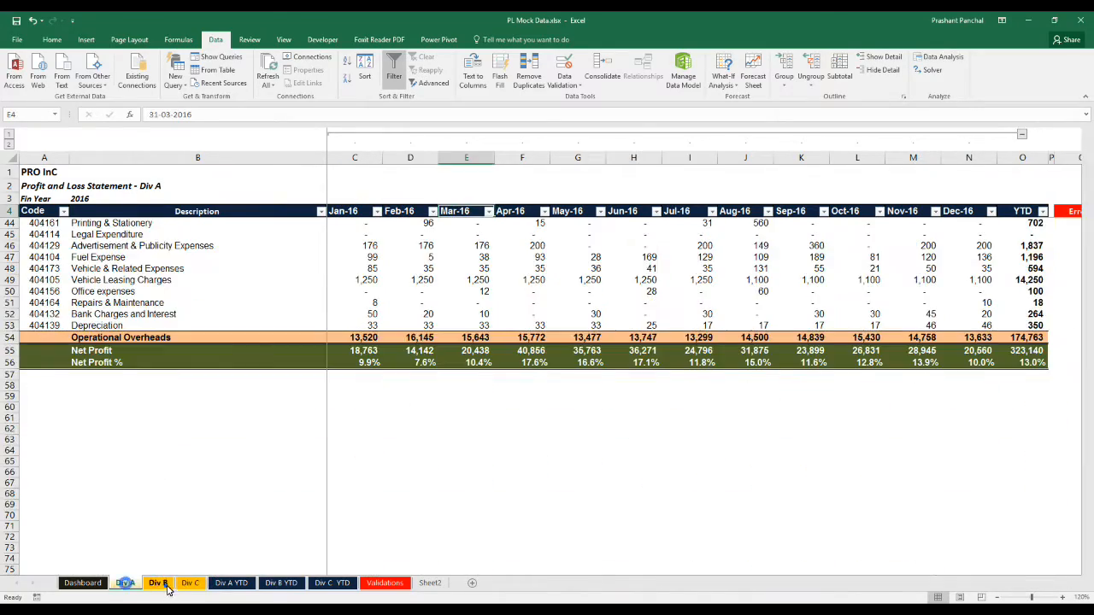
left_click(190, 583)
left_click(125, 583)
Check the full dates behind the Feb-16 to Dec-16 headers in row 4 of the Div A sheet
left_click(402, 214)
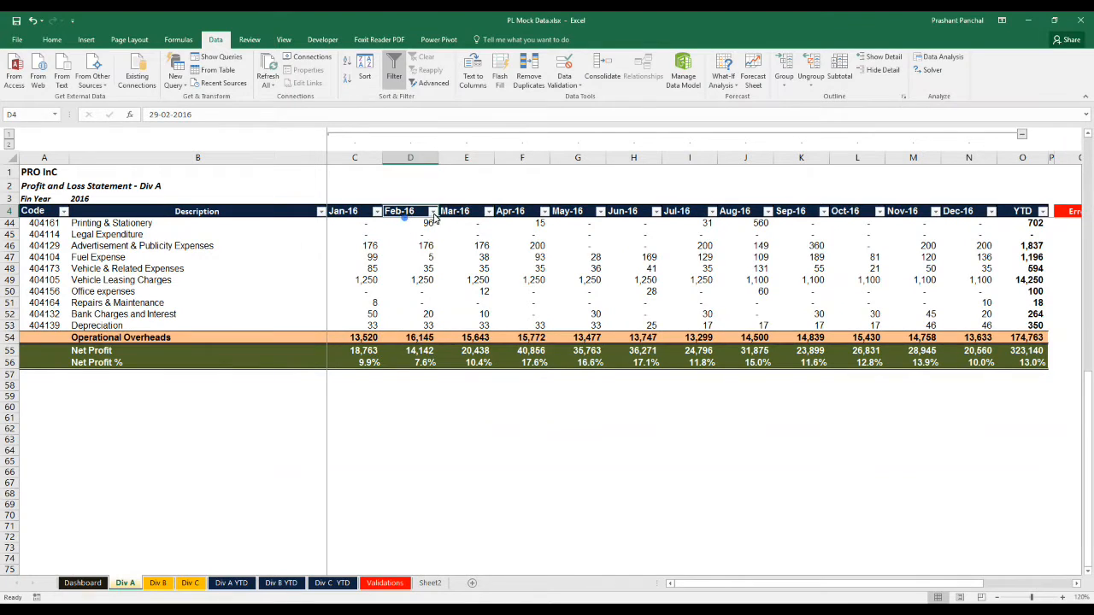
left_click(458, 214)
left_click(513, 214)
left_click(557, 215)
left_click(630, 218)
left_click(667, 216)
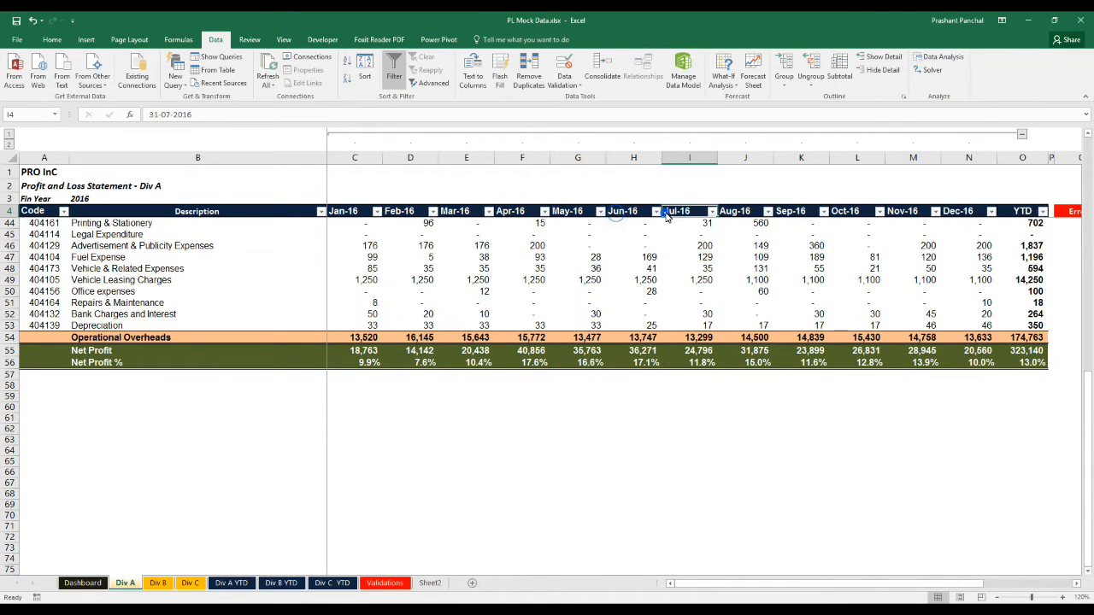
left_click(750, 214)
left_click(784, 214)
left_click(876, 214)
left_click(928, 215)
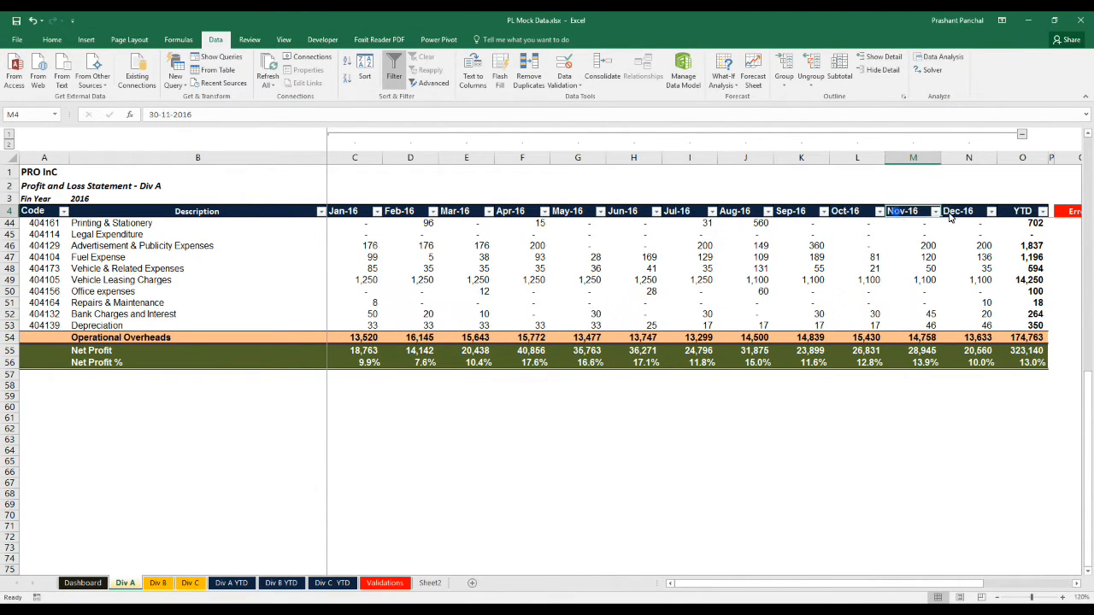
left_click(979, 216)
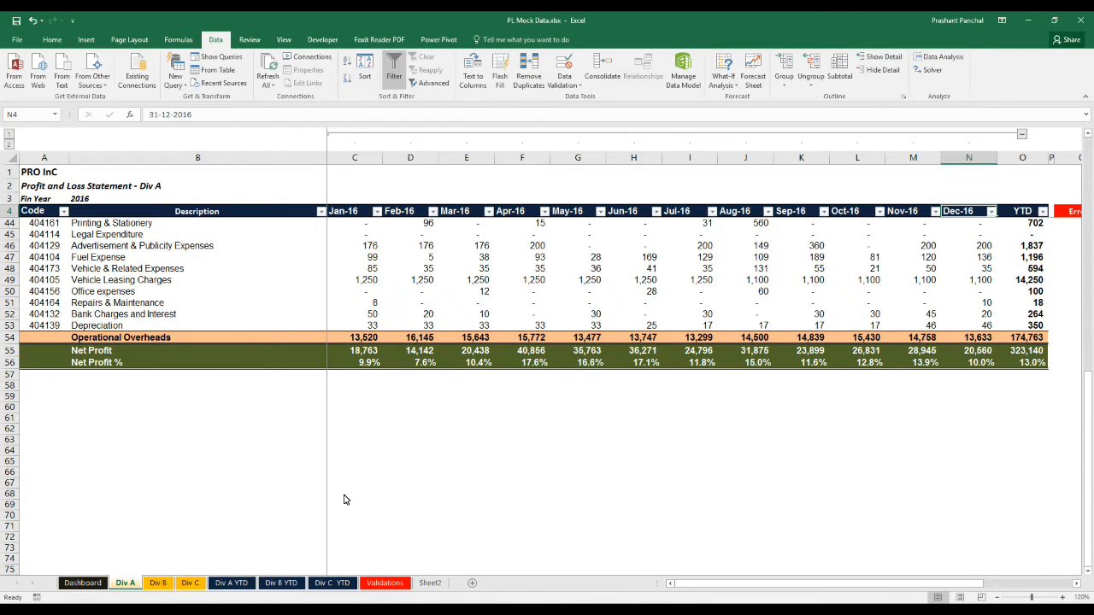
View the profit and loss statements on the Div C, Div B and Div A sheets in turn
left_click(190, 583)
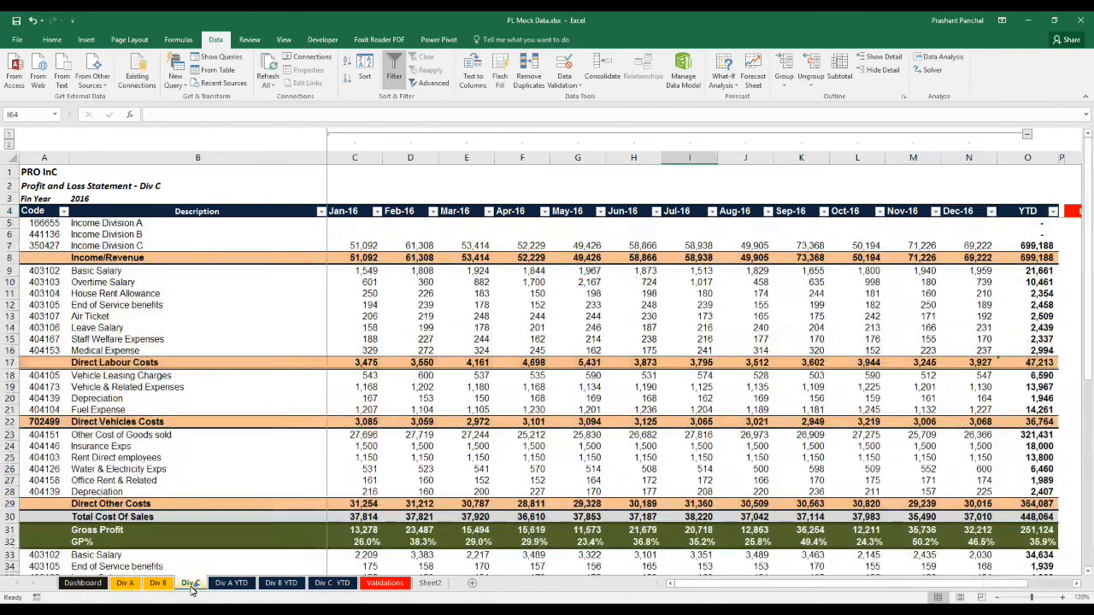
left_click(157, 583)
left_click(125, 583)
Inspect the month headers from Jan-16 to Aug-16 in the Division B block in row 30 of the Dashboard sheet
left_click(83, 583)
left_click(175, 510)
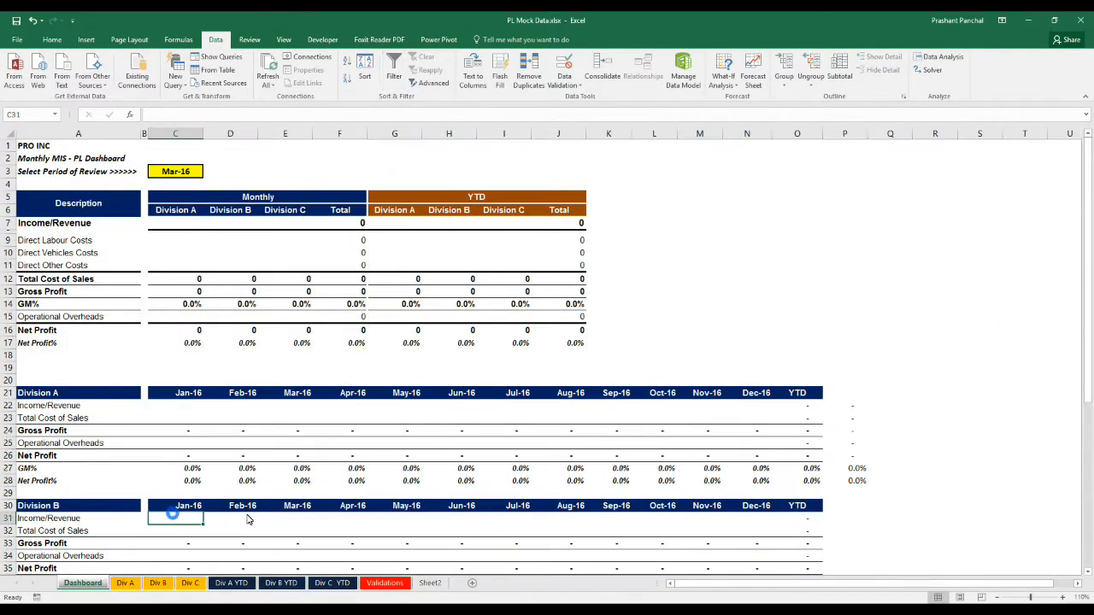
left_click(240, 510)
left_click(285, 511)
left_click(343, 510)
left_click(403, 511)
left_click(449, 510)
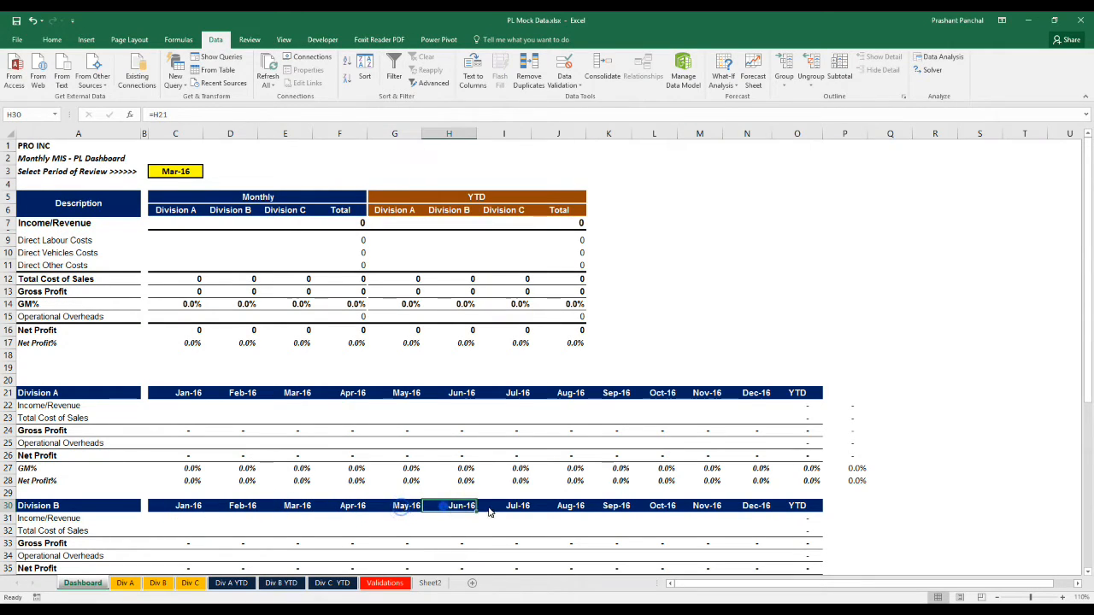
left_click(503, 510)
left_click(558, 510)
Compare the monthly profit and loss statement on the Div A sheet with the cumulative one on Div A YTD
left_click(125, 583)
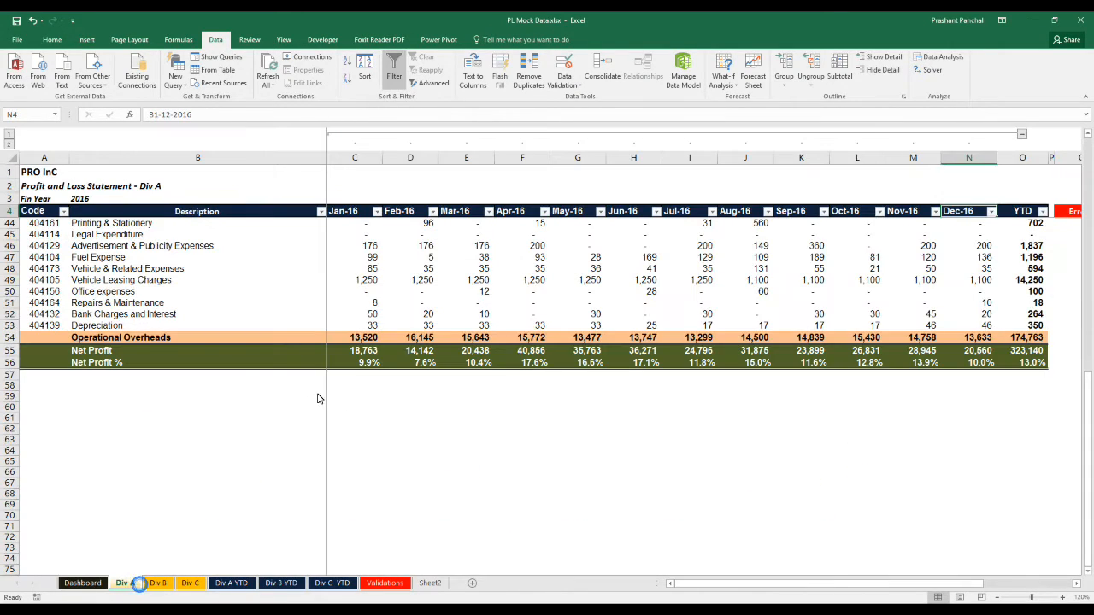
left_click(359, 453)
scroll(354, 367, "up", 12)
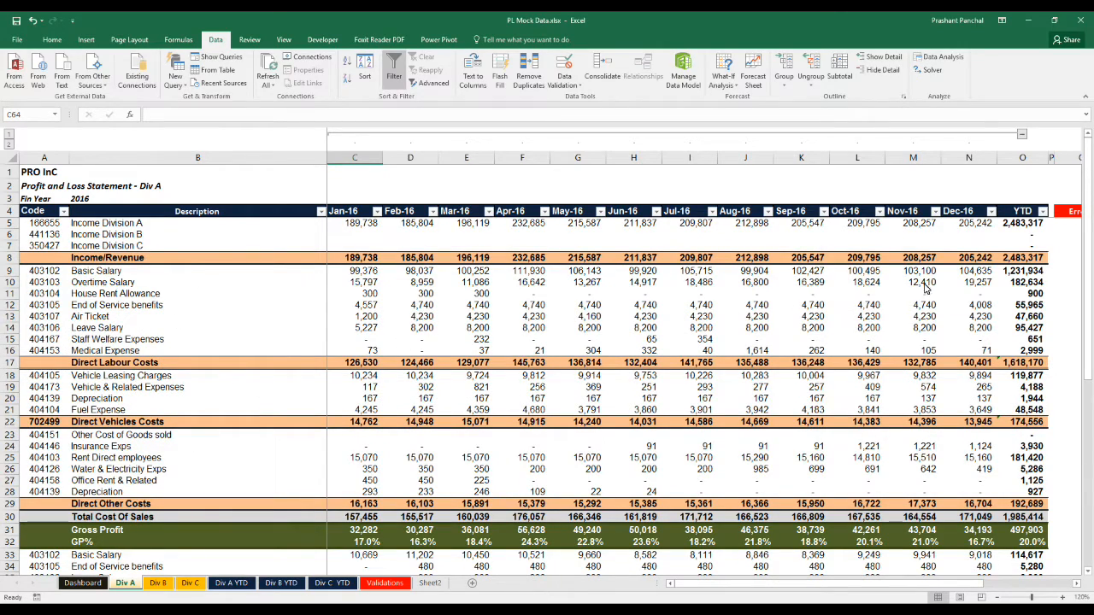
left_click(240, 584)
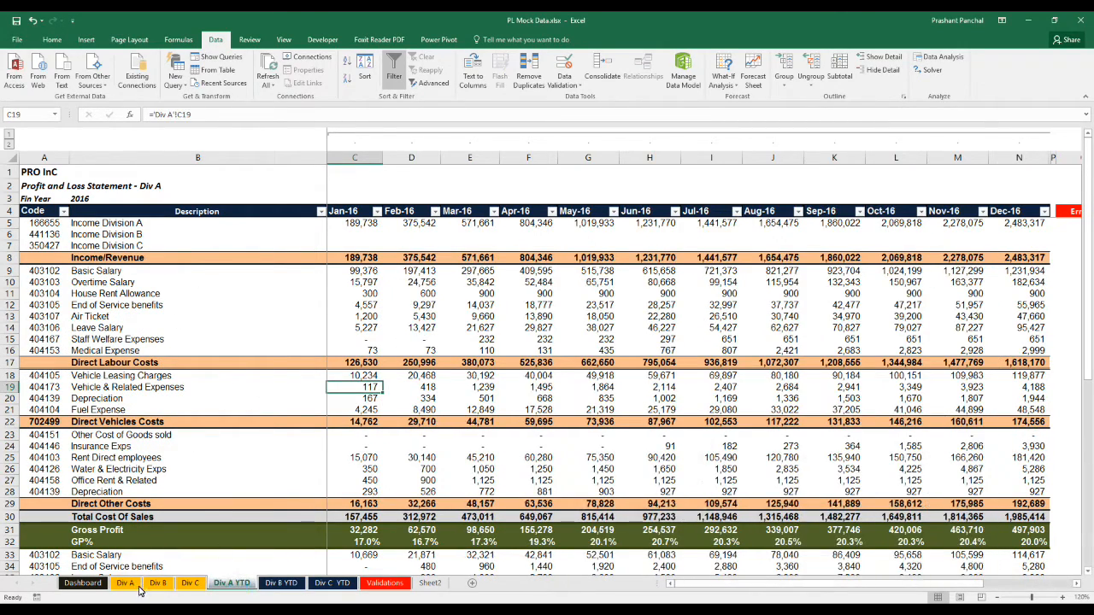
left_click(126, 583)
Review the period choices in cell C3 of the Dashboard sheet against the month columns of the Div A sheet
left_click(82, 583)
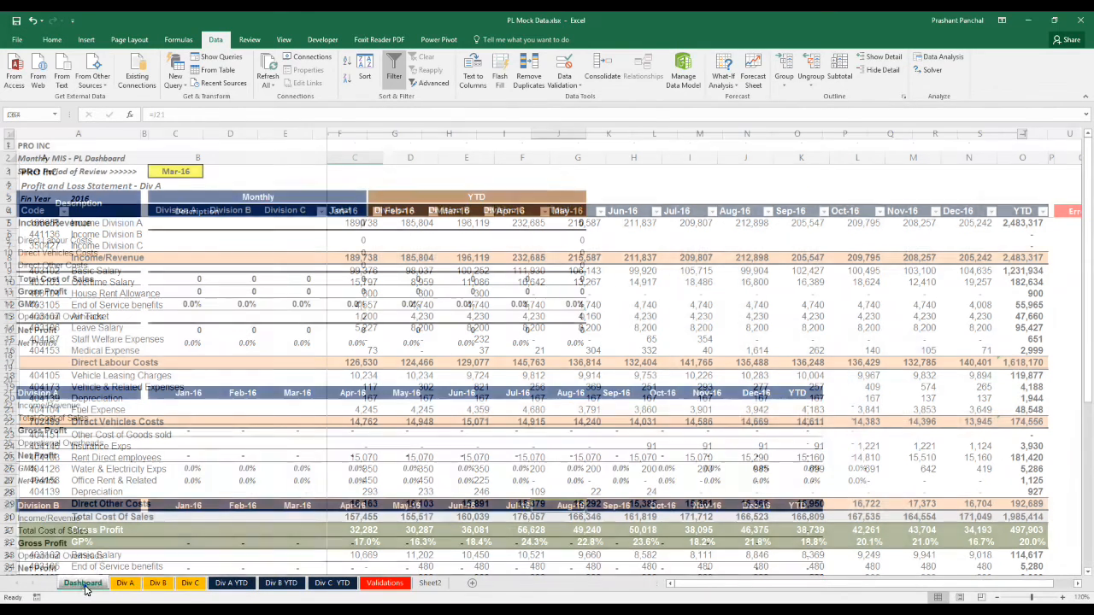
left_click(181, 171)
left_click(209, 172)
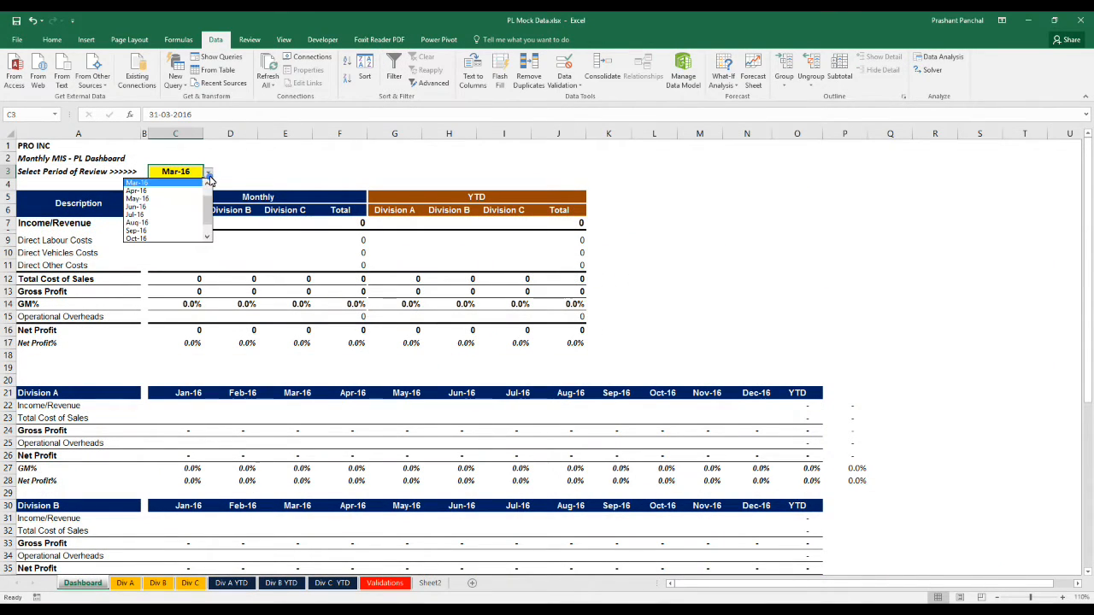
left_click(250, 167)
left_click(122, 583)
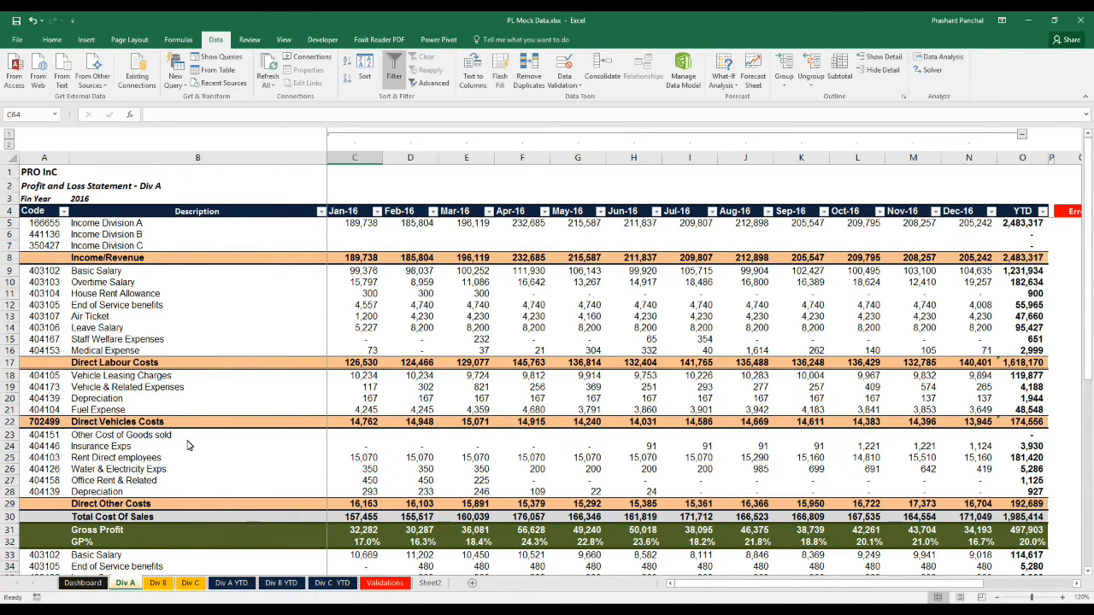
left_click(92, 583)
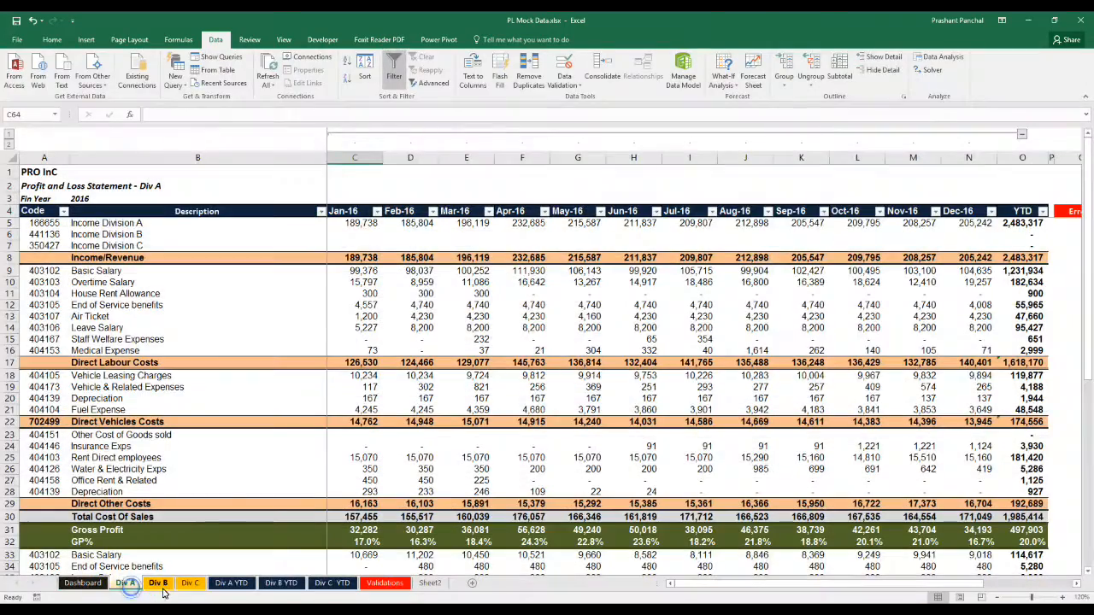
Select the named range DivAMonth on the Div A sheet and examine its extent from the Description header to Net Profit %
left_click_drag(197, 212, 996, 556)
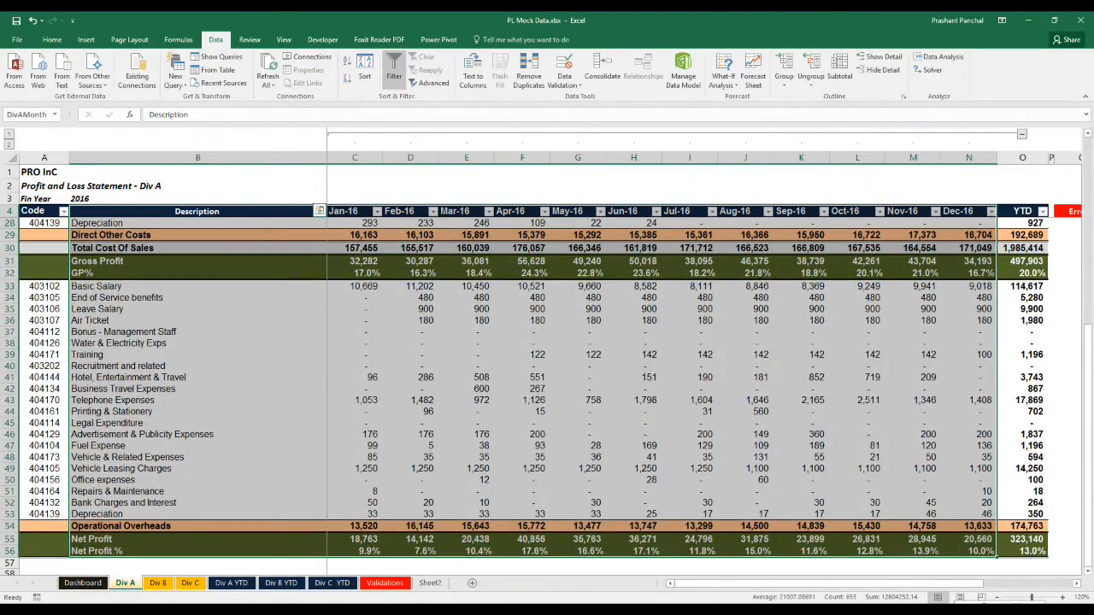
key("ctrl+shift+Down")
scroll(488, 440, "up", 11)
left_click(214, 297)
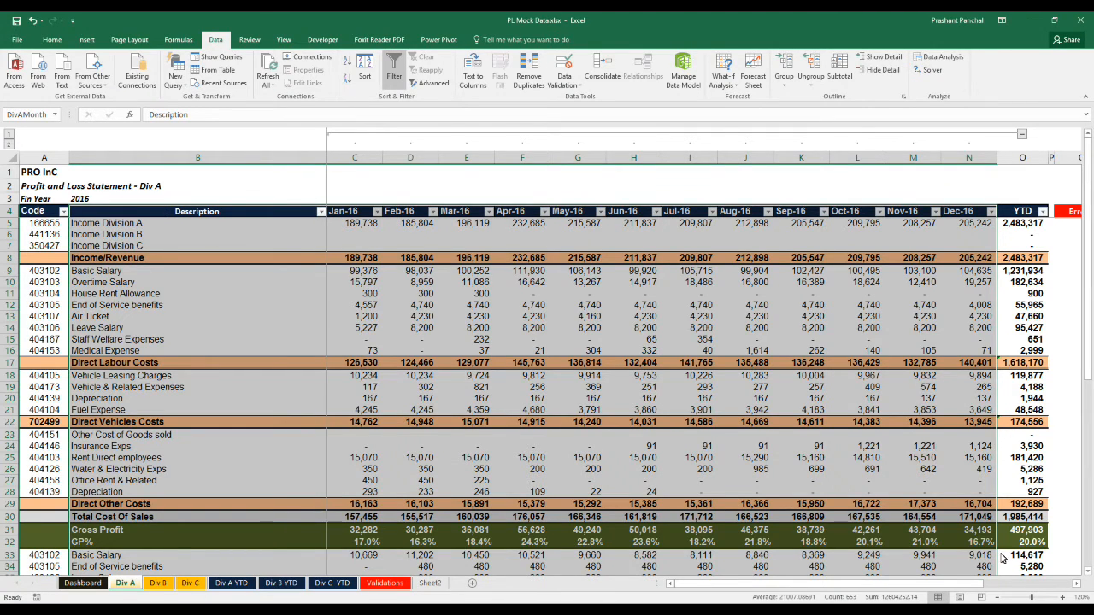
scroll(847, 479, "down", 11)
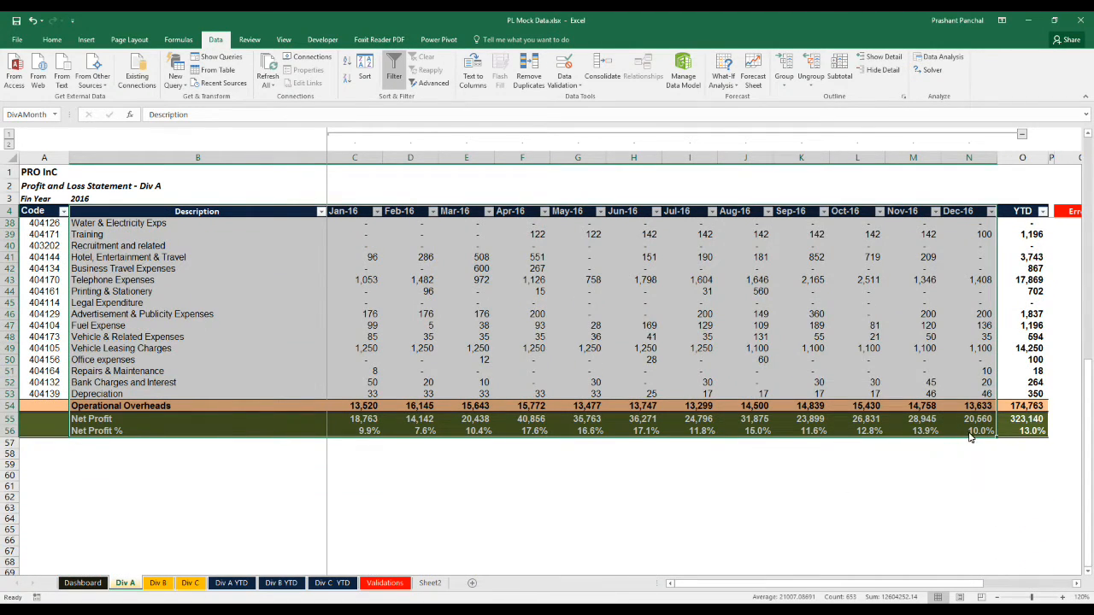
scroll(975, 437, "up", 11)
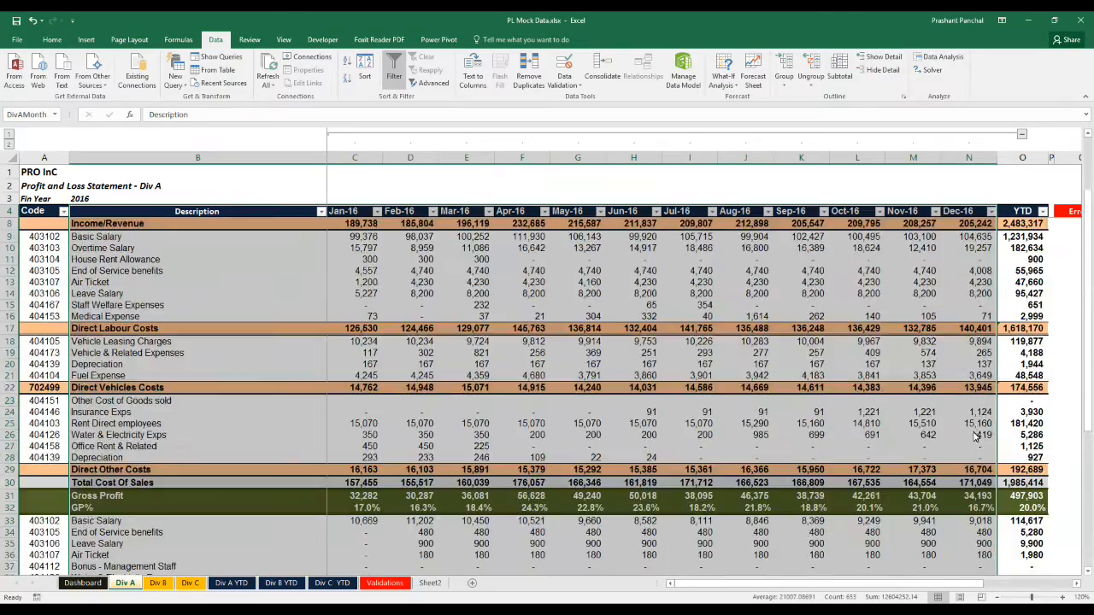
left_click(55, 116)
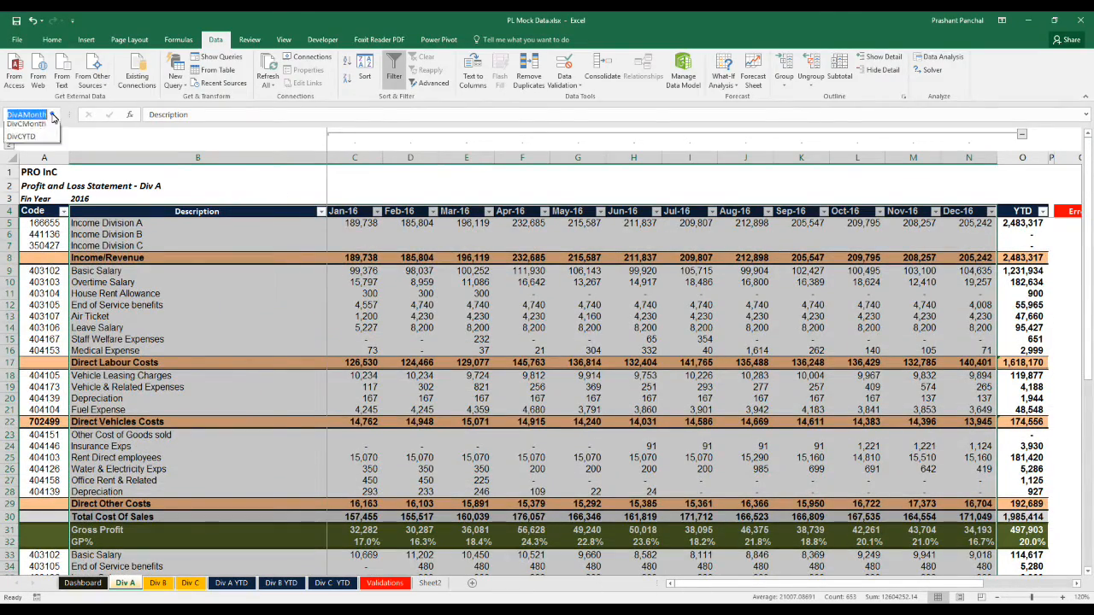
left_click(42, 128)
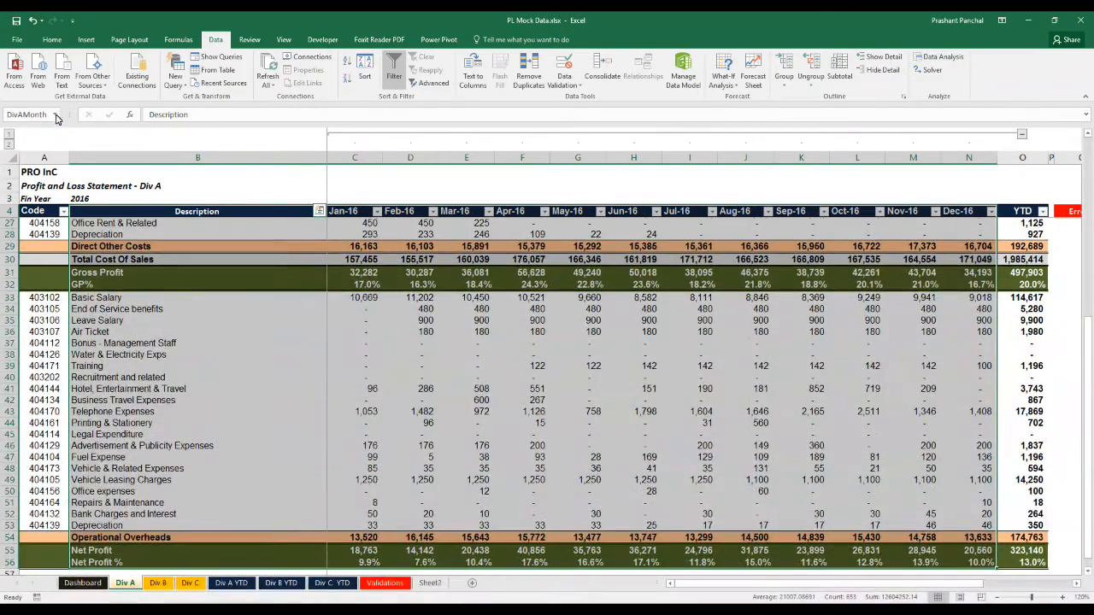
scroll(59, 295, "up", 7)
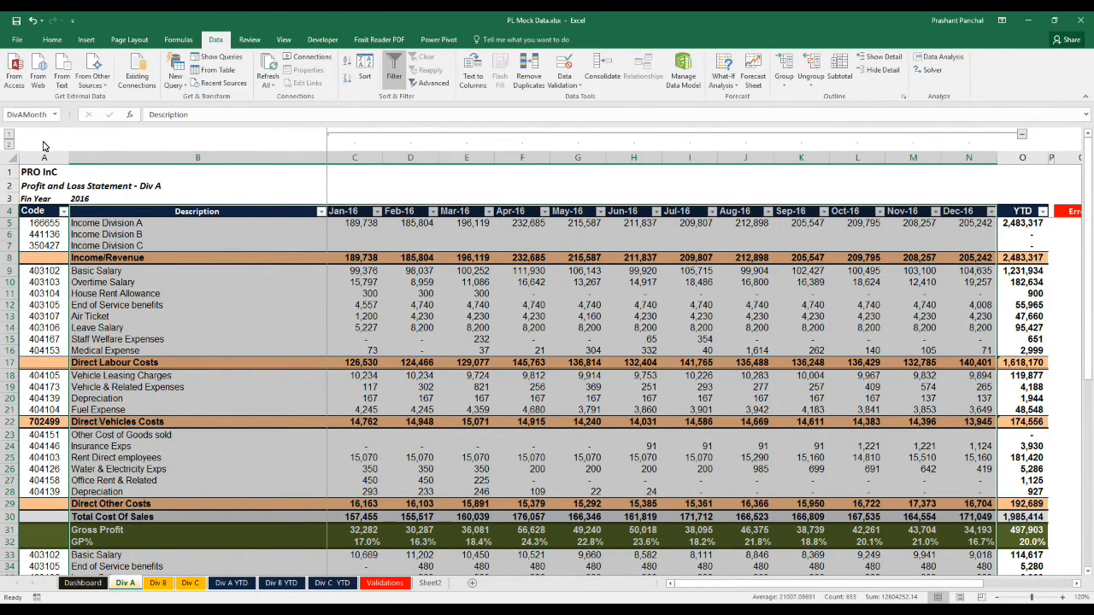
Go to the named range DivBMonth and examine the area it covers on the Div B sheet
left_click(53, 113)
left_click(39, 154)
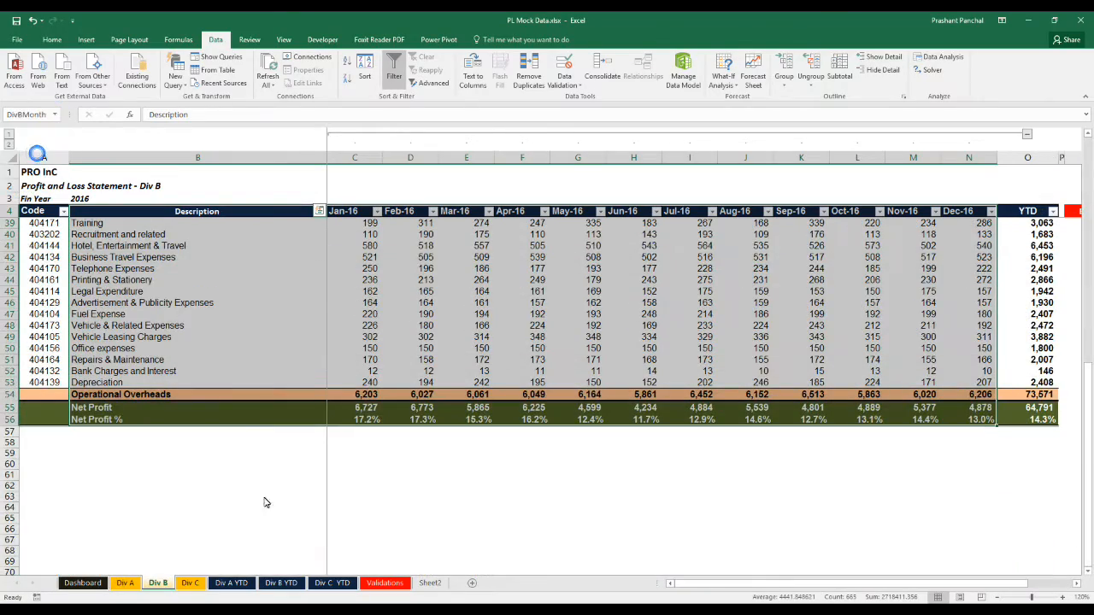
scroll(792, 268, "up", 11)
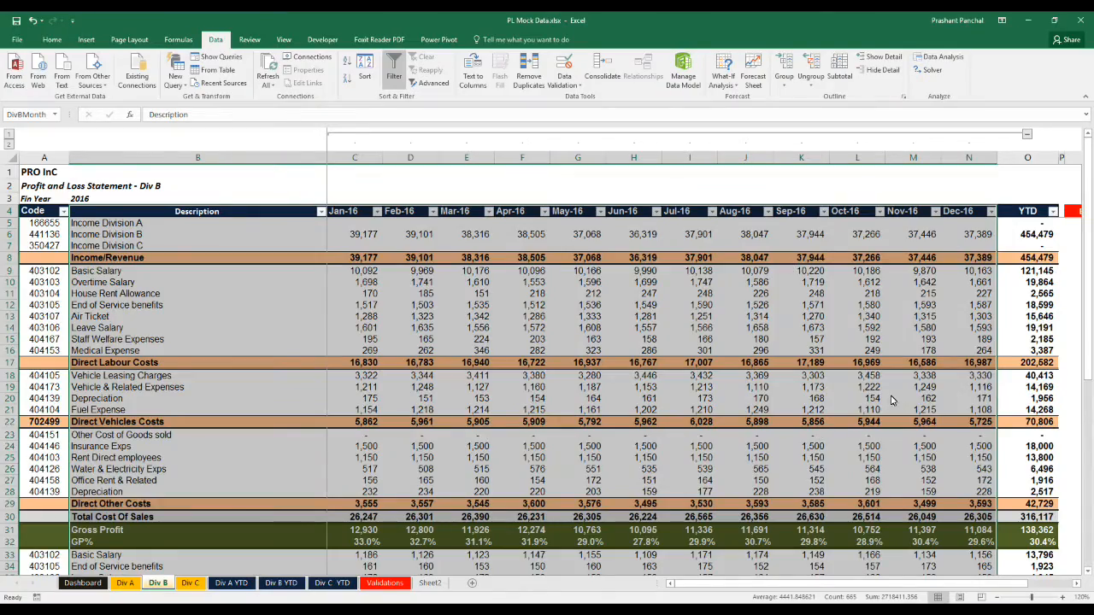
scroll(891, 400, "down", 11)
Go to the named range DivCMonth and examine the area it covers on the Div C sheet
left_click(54, 115)
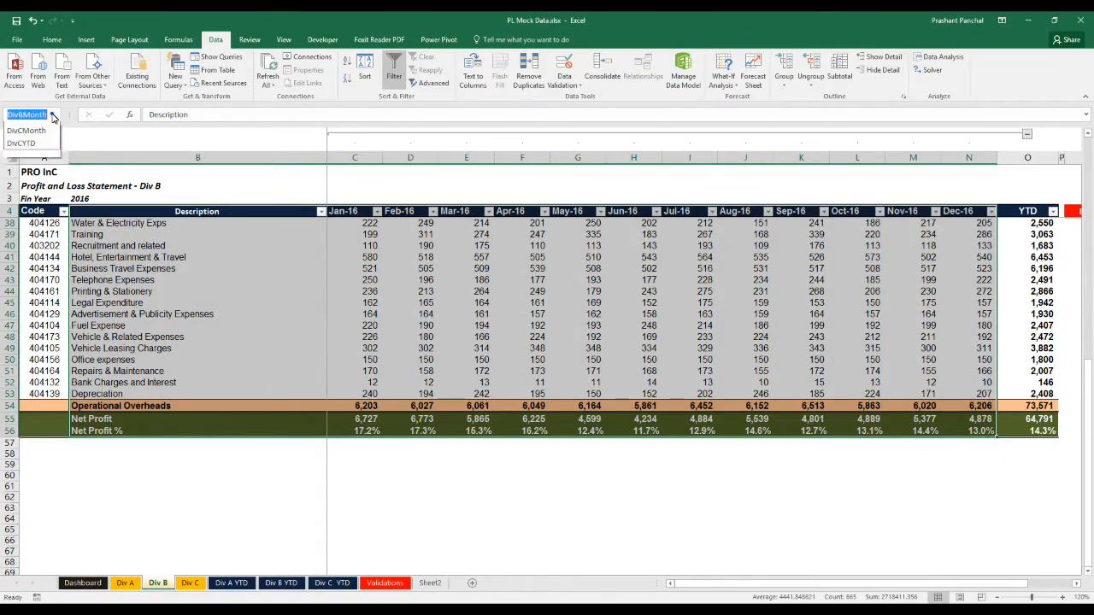
left_click(34, 183)
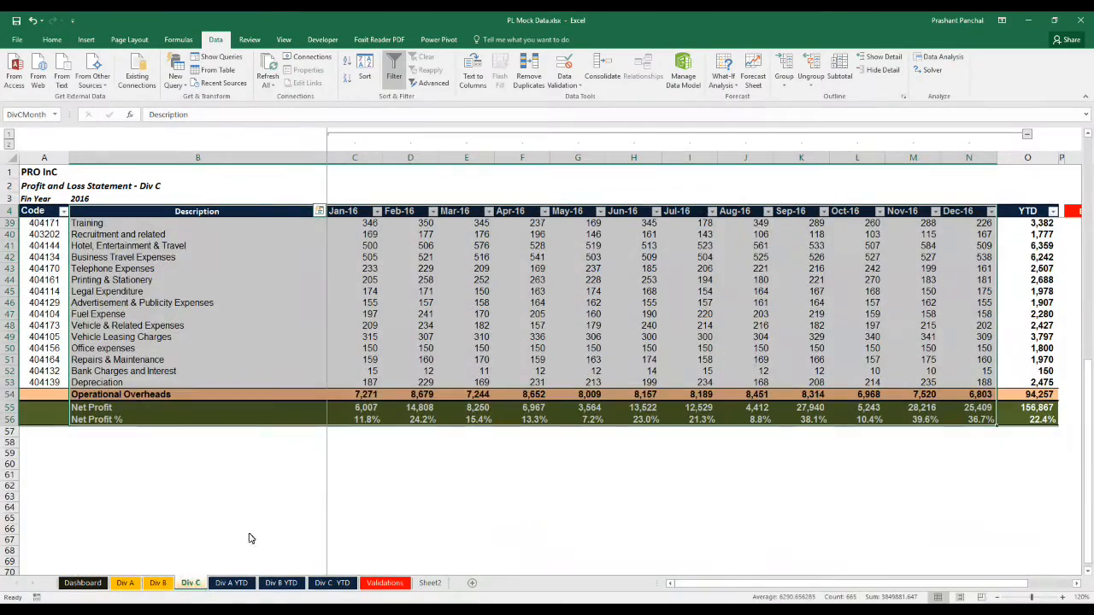
scroll(603, 234, "up", 8)
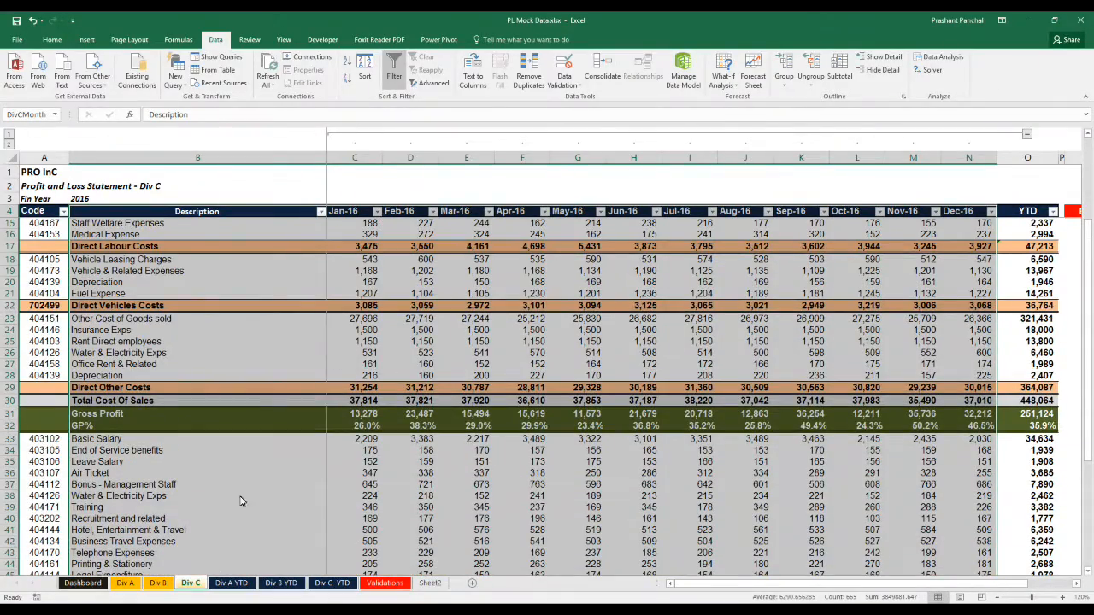
Go to the named range DivAYTD and examine the area it covers on the Div A YTD sheet
left_click(231, 583)
left_click(54, 114)
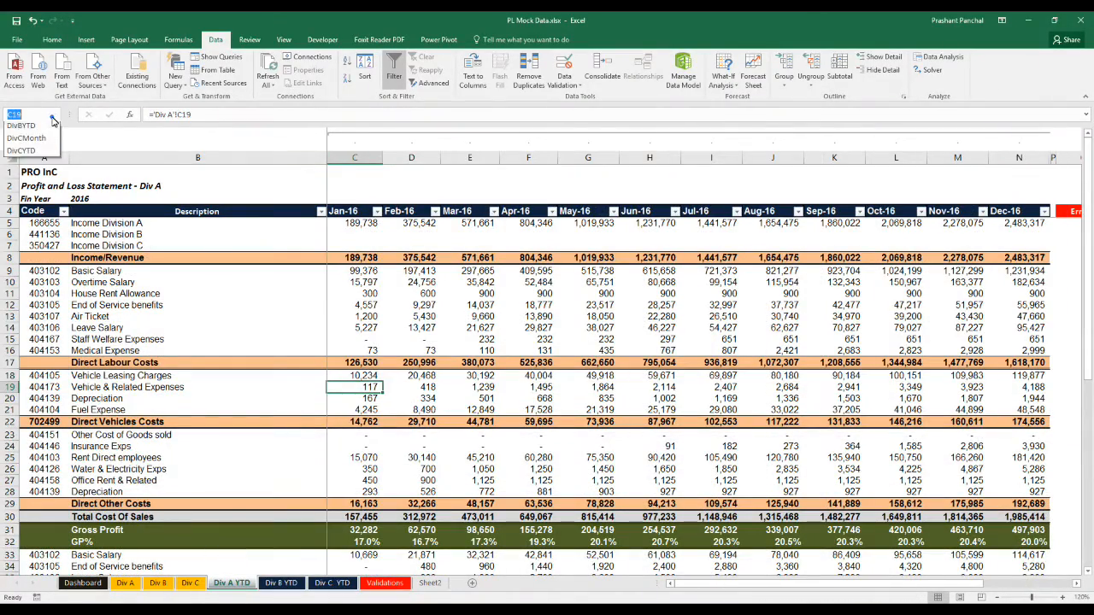
left_click(42, 141)
scroll(293, 422, "down", 4)
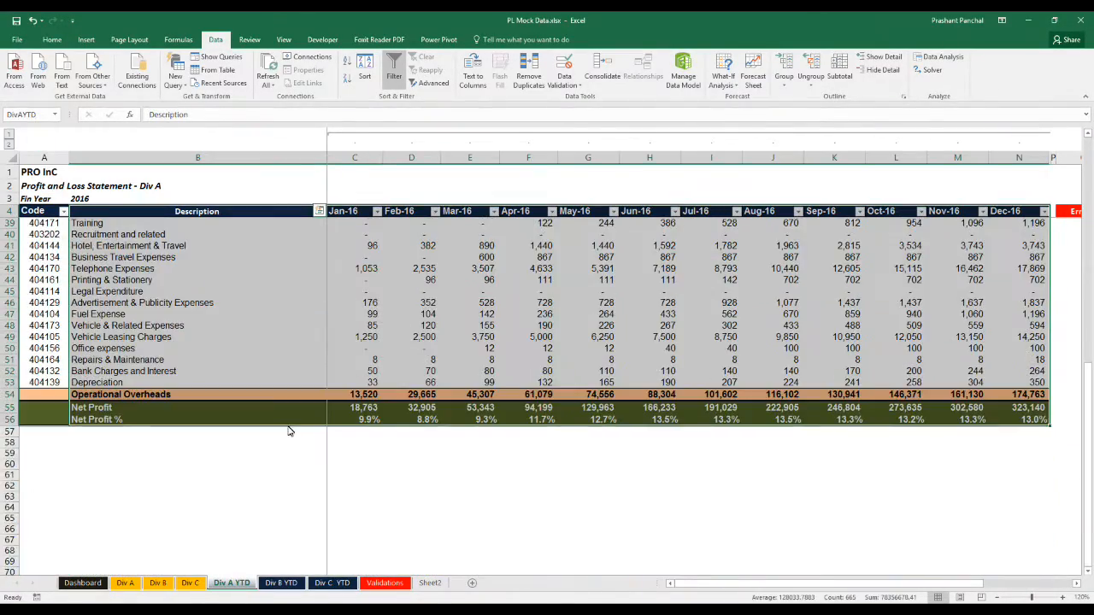
scroll(290, 430, "up", 5)
scroll(291, 431, "up", 6)
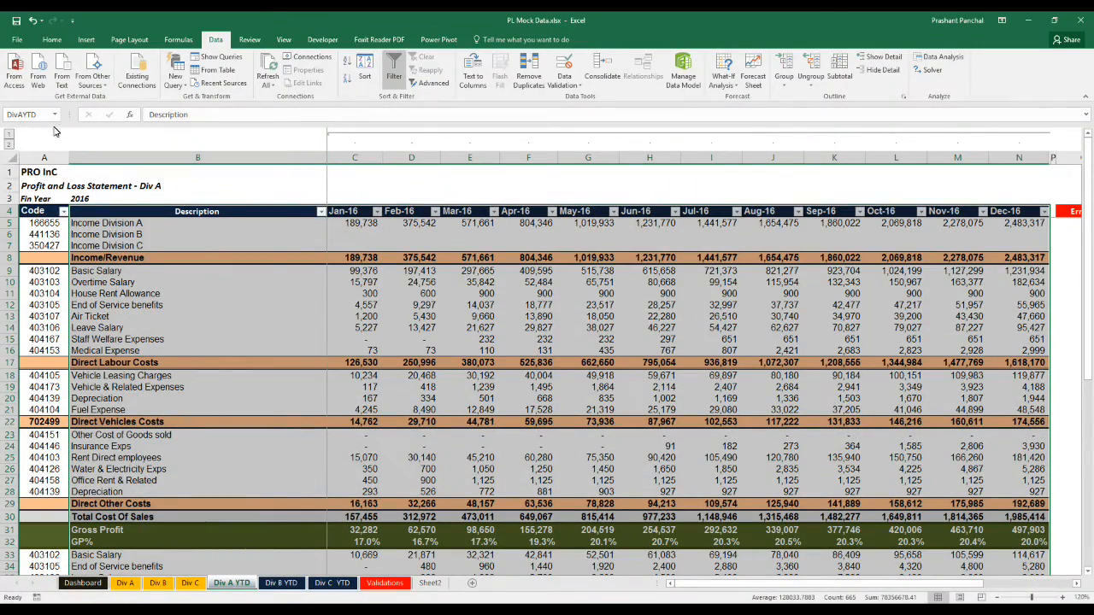
Go to the named range DivCYTD, check its extent on the Div C YTD sheet, and deselect it
left_click(55, 114)
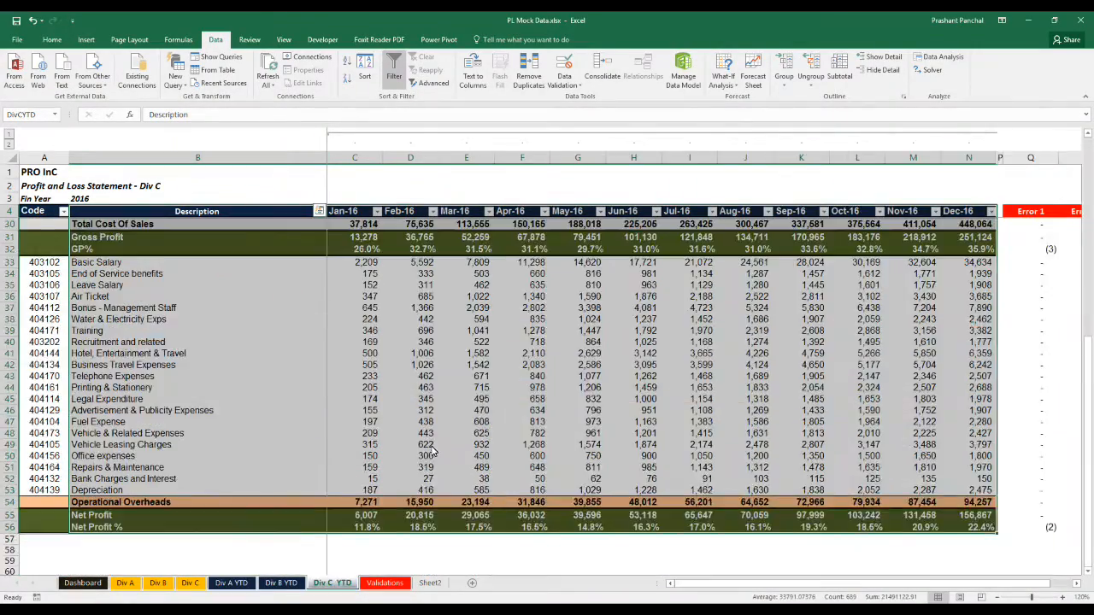
scroll(430, 453, "up", 8)
left_click(344, 338)
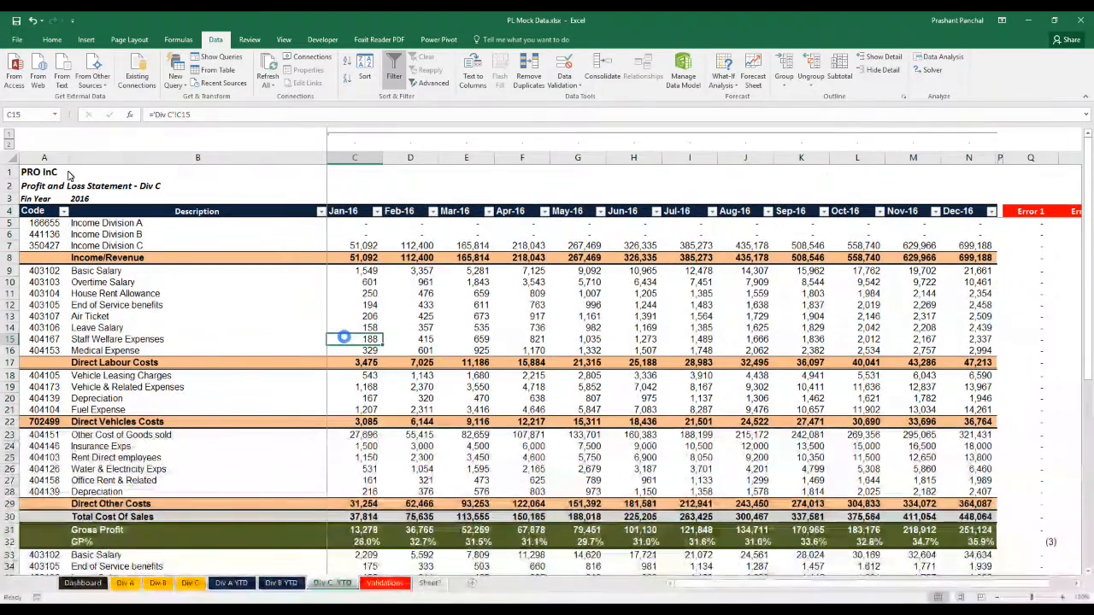
Review the workbook's list of named ranges for the divisions' monthly and YTD data
left_click(55, 115)
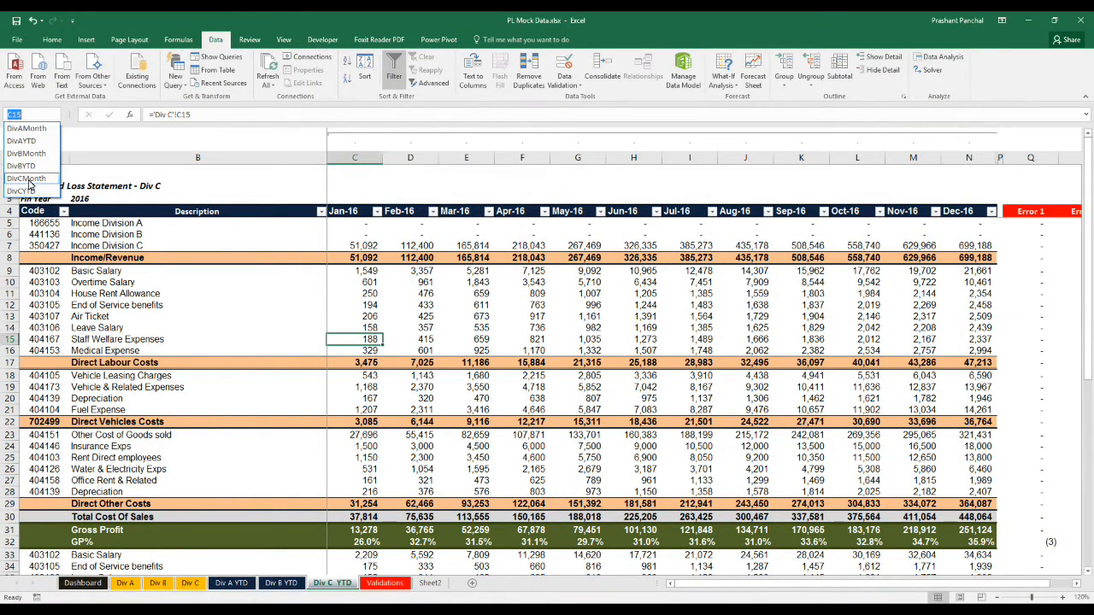
scroll(64, 257, "up", 8)
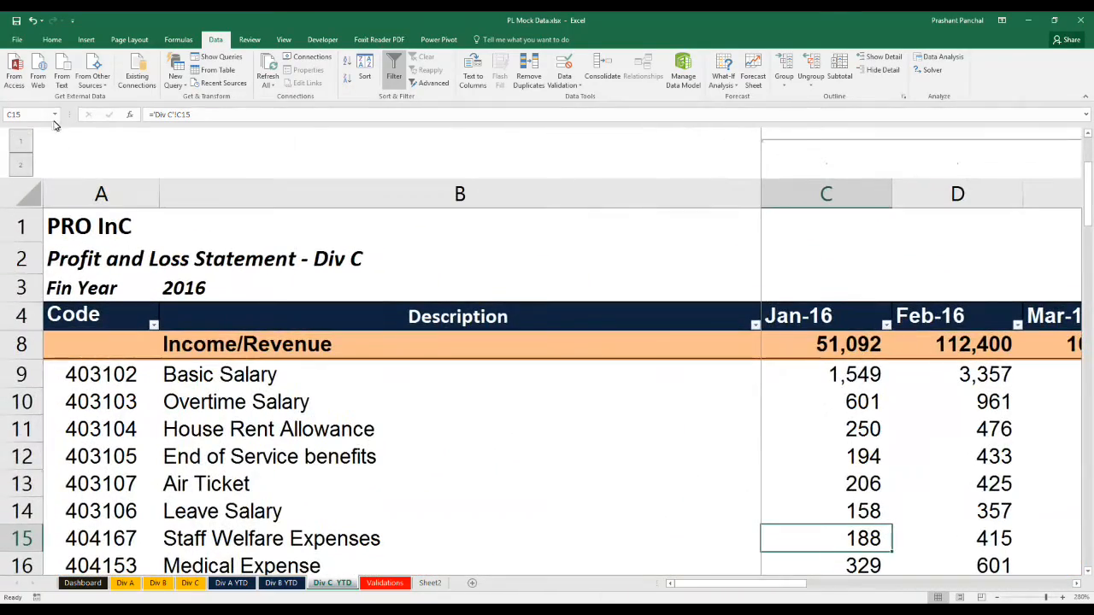
left_click(52, 116)
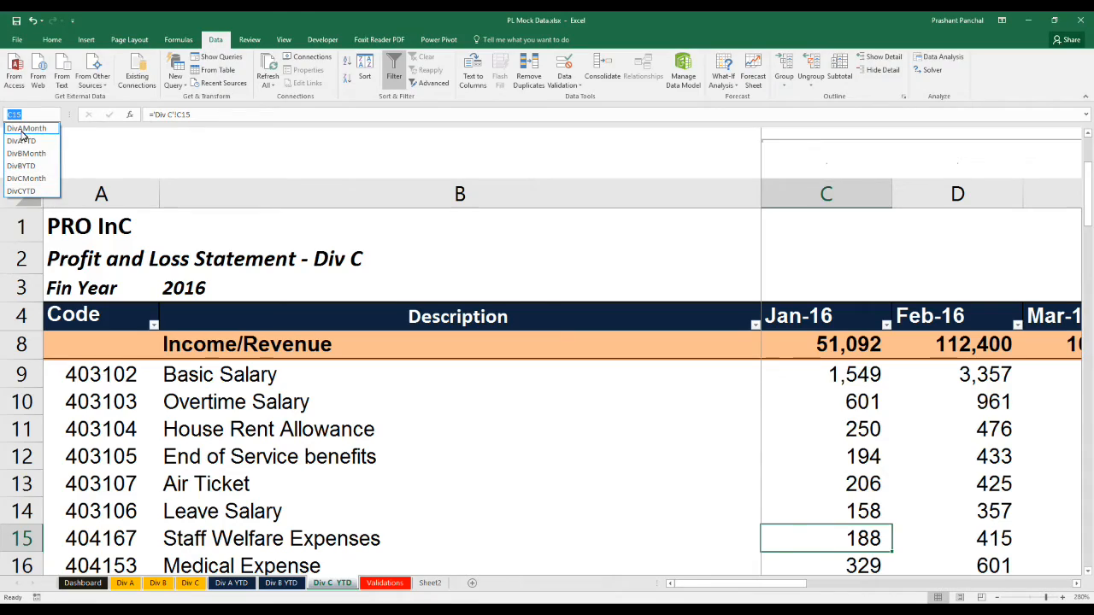
scroll(144, 238, "down", 9)
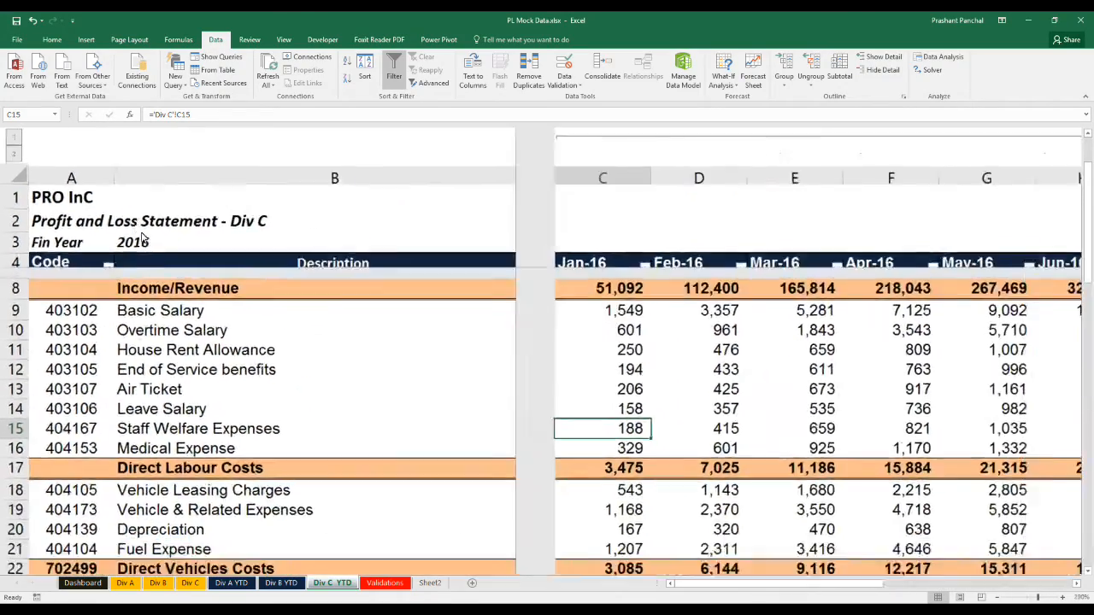
scroll(143, 238, "down", 2)
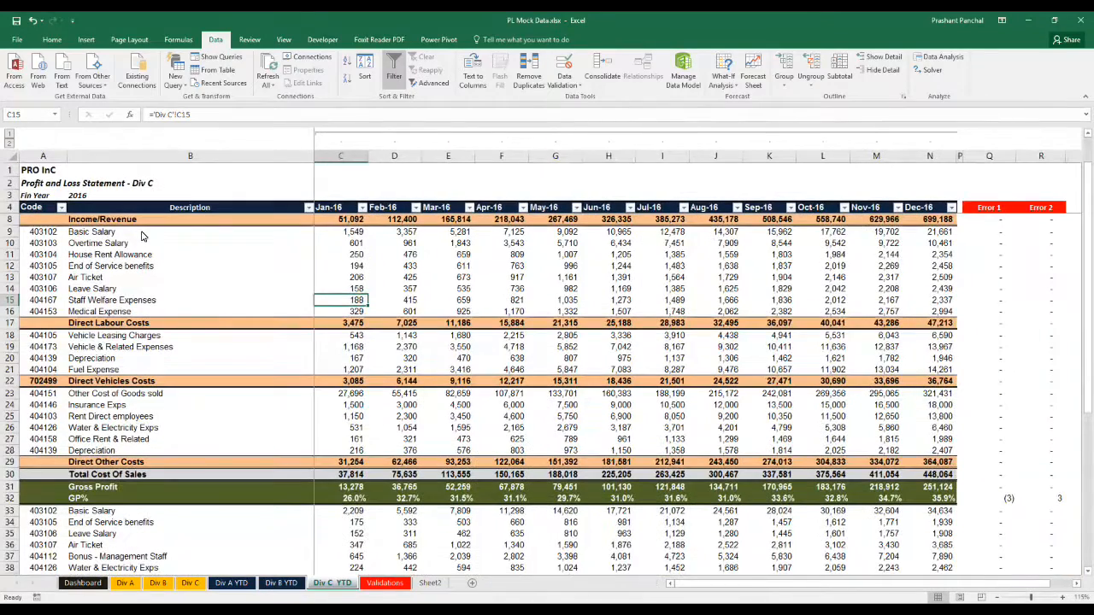
Examine the hidden range-name labels in row 4 of the Dashboard sheet and select cells C4:J4
left_click(82, 583)
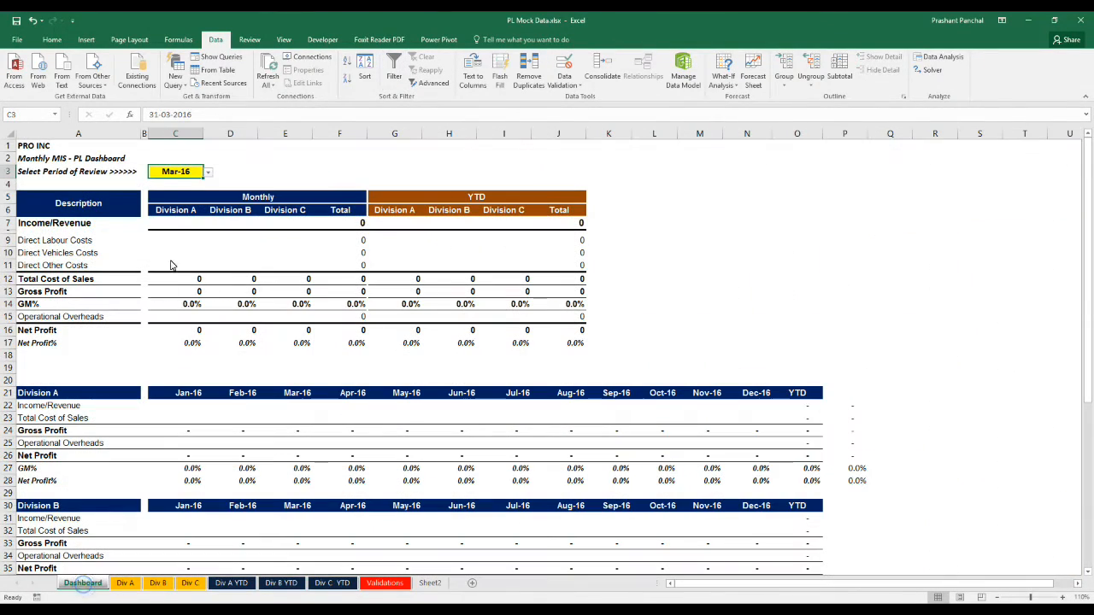
left_click(162, 187)
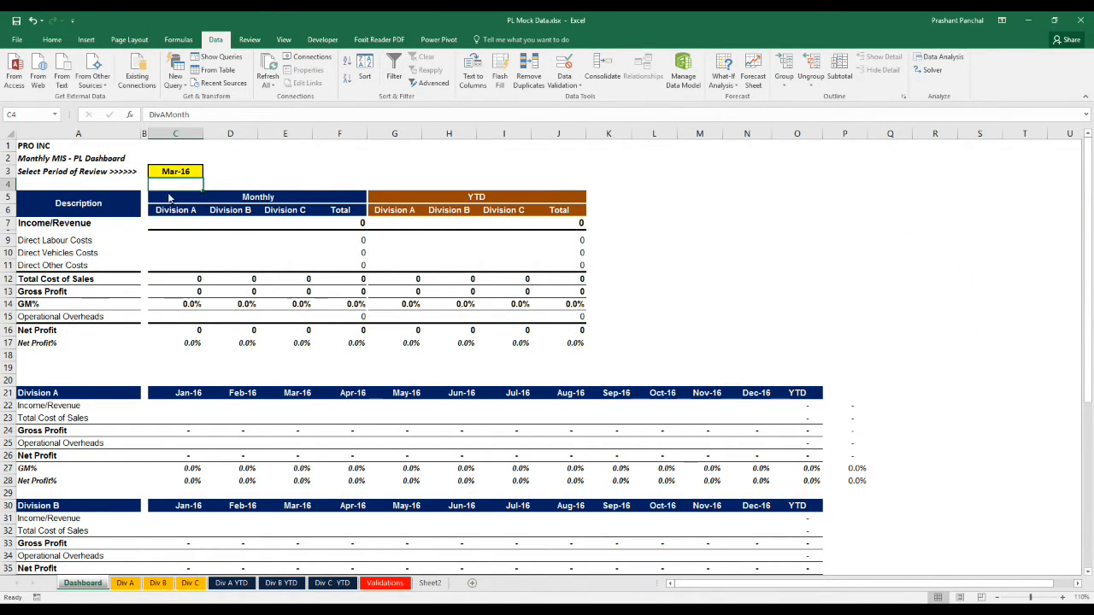
left_click(8, 185)
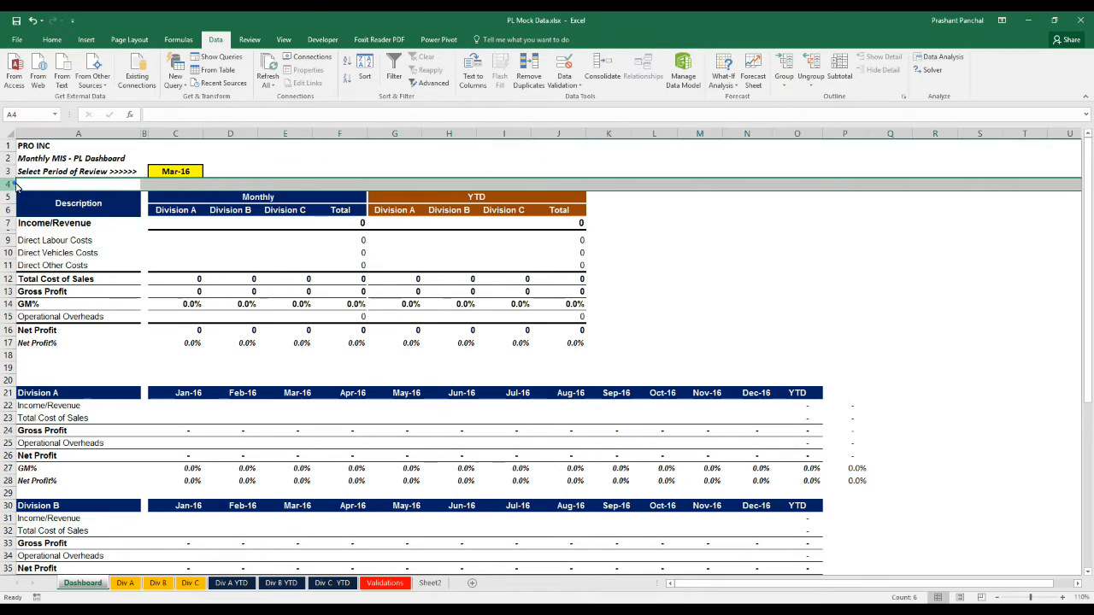
left_click(163, 184)
left_click(221, 183)
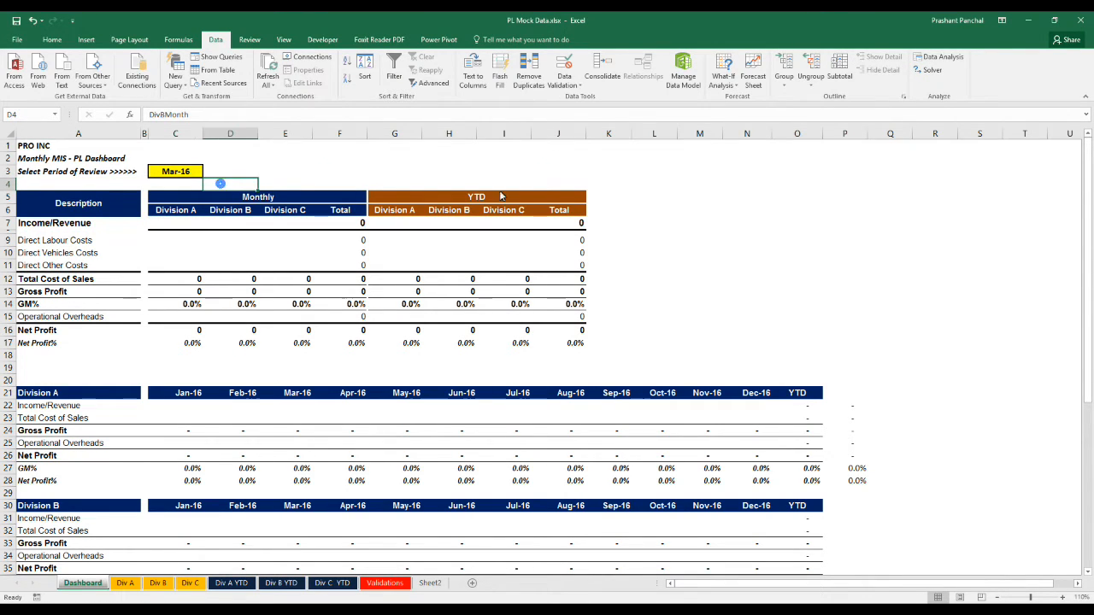
left_click_drag(170, 188, 560, 190)
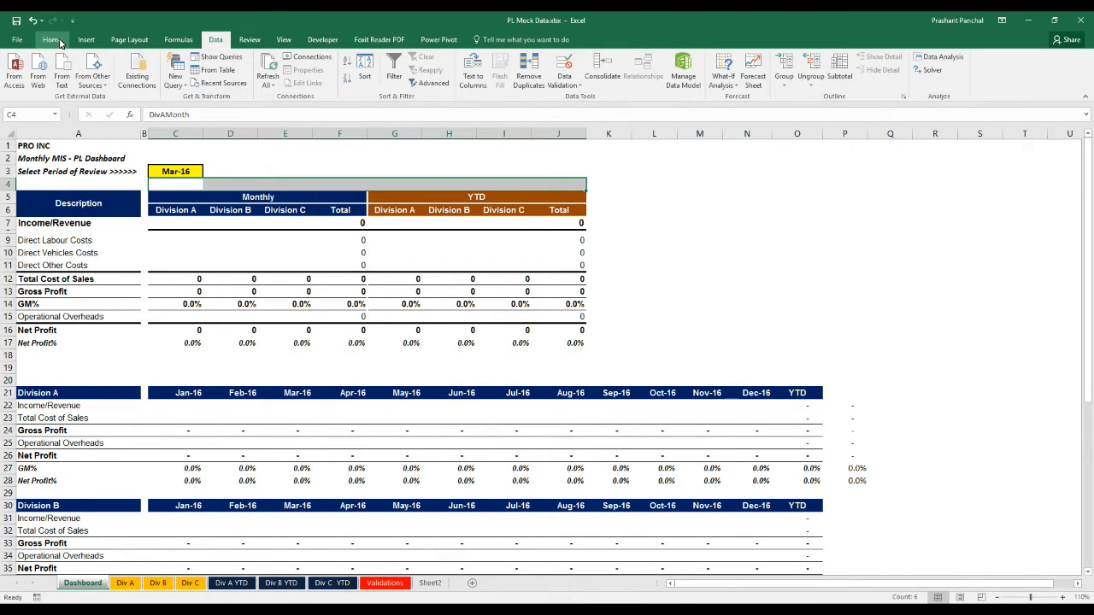
Try a black fill behind the range-name labels in C4:J4 and remove it again
left_click(17, 39)
left_click(23, 36)
left_click(51, 42)
left_click(190, 79)
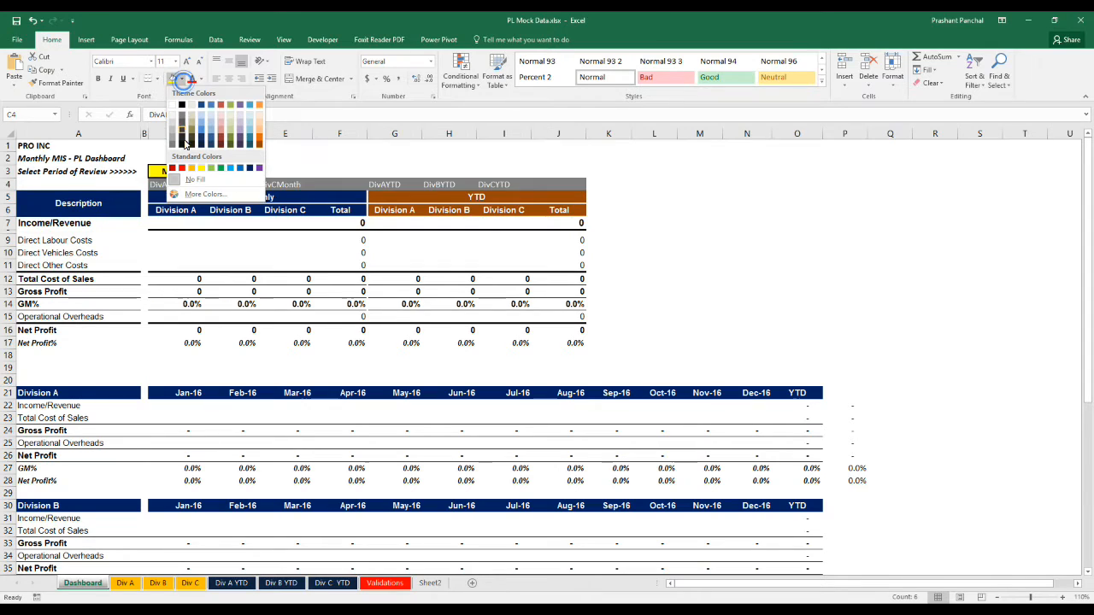
left_click(182, 105)
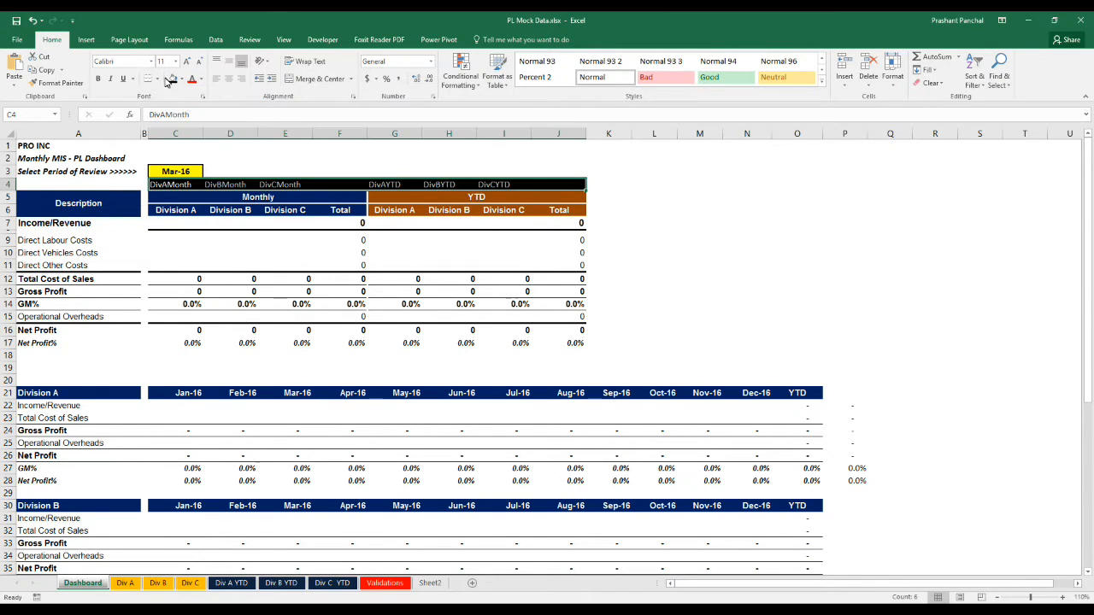
left_click(179, 79)
left_click(211, 168)
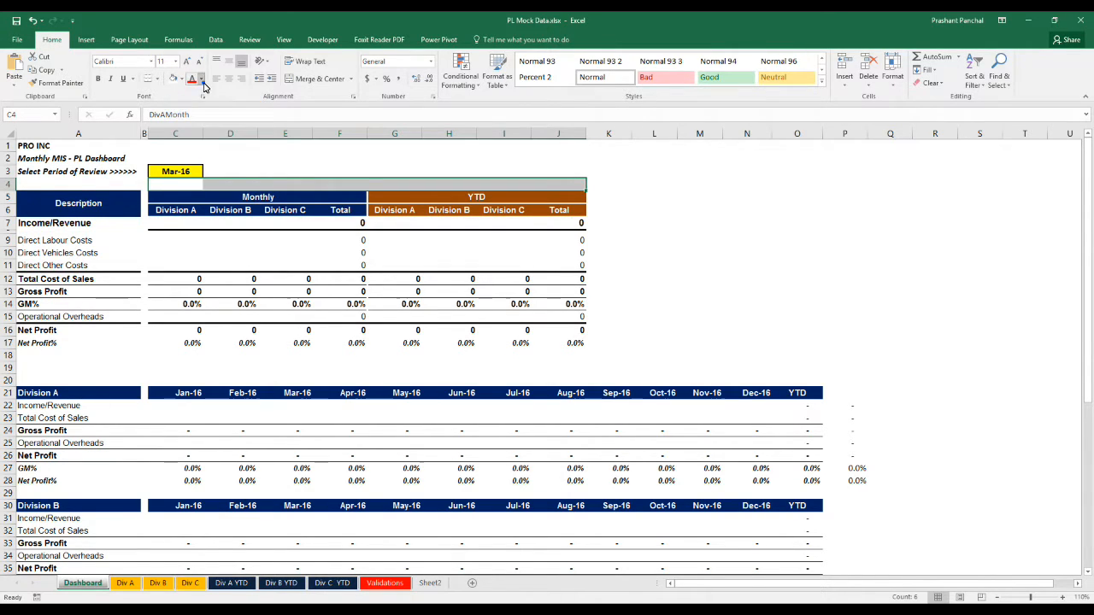
Set the font colour of the labels in C4:J4 to black and check the monthly range names in C4:E4
left_click(201, 79)
left_click(215, 109)
left_click(163, 185)
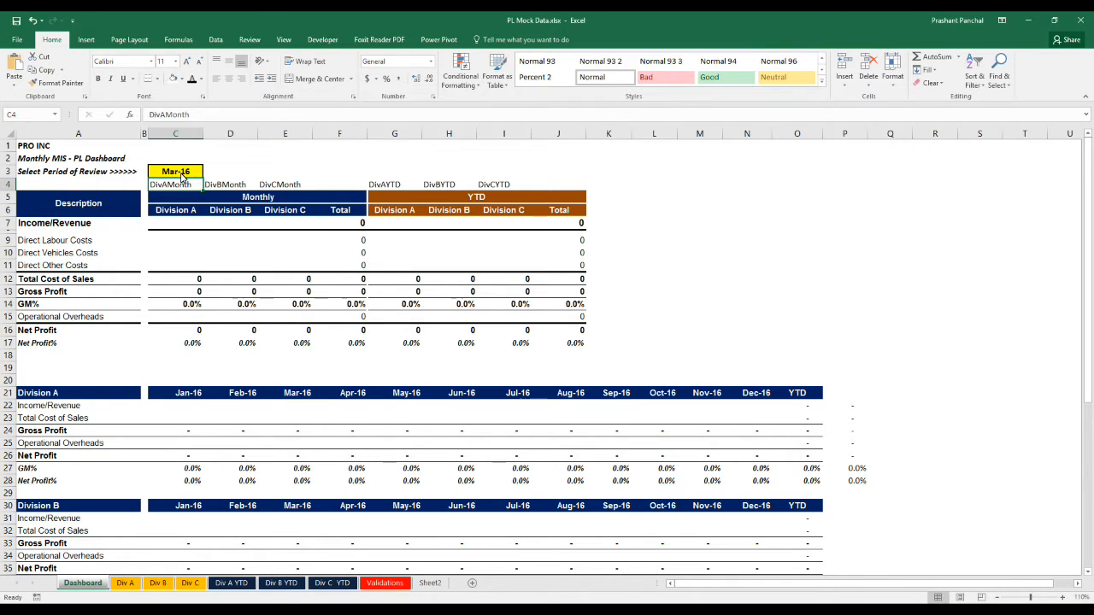
left_click(229, 186)
left_click(290, 188)
left_click(177, 186)
Compare the DivAMonth label with the named range it refers to on the Div A sheet, and return to the Dashboard
left_click(126, 583)
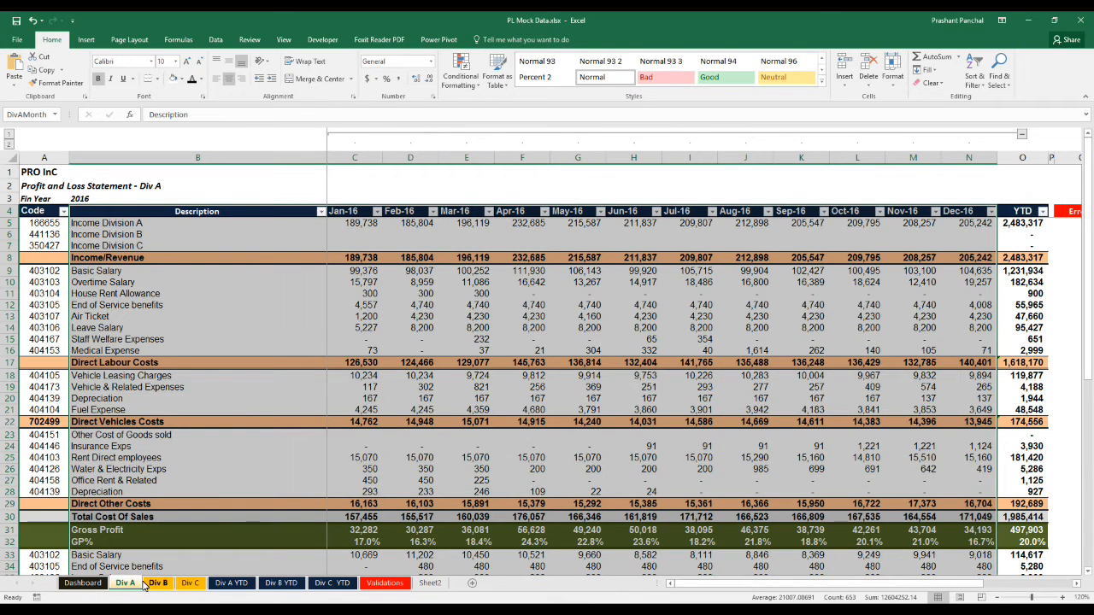
left_click(84, 583)
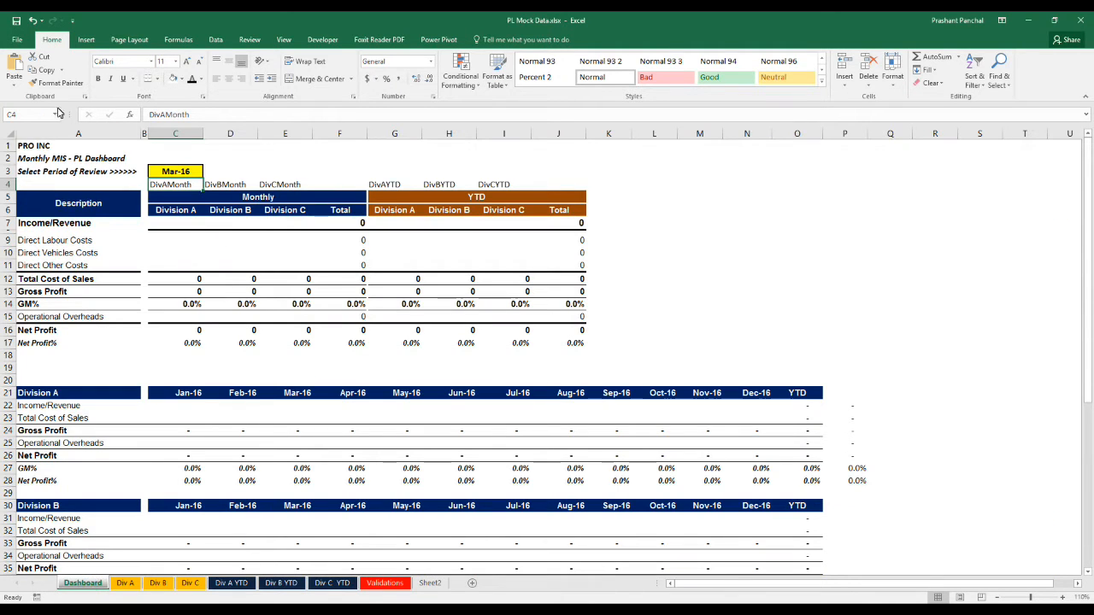
left_click(56, 113)
left_click(30, 127)
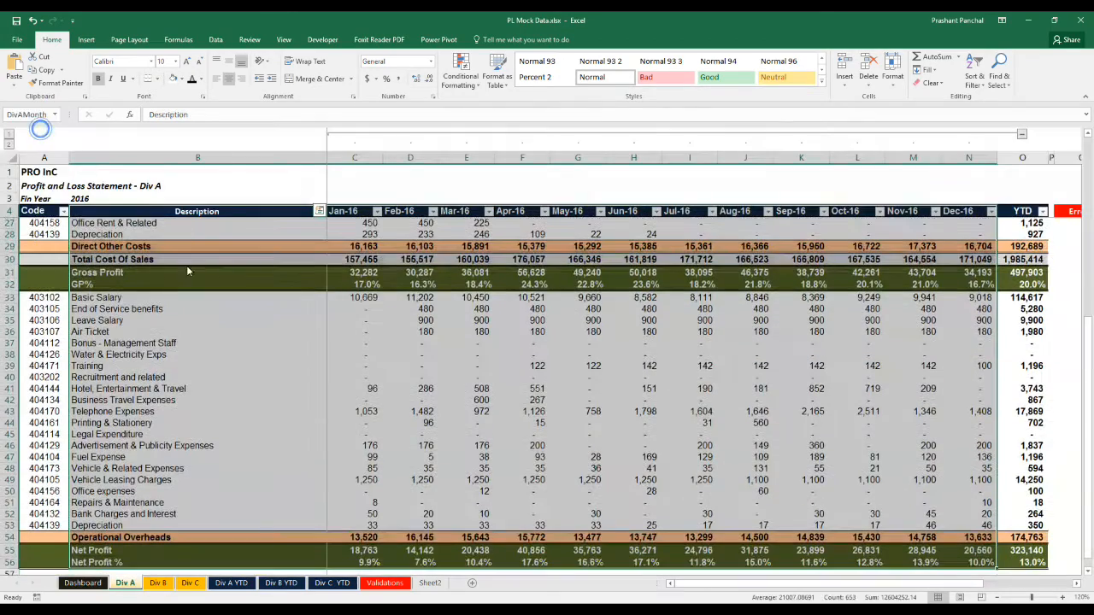
left_click(89, 584)
Check the remaining range-name labels in D4:I4, going to the DivAYTD range on the Div A YTD sheet to compare it with its label
left_click(227, 185)
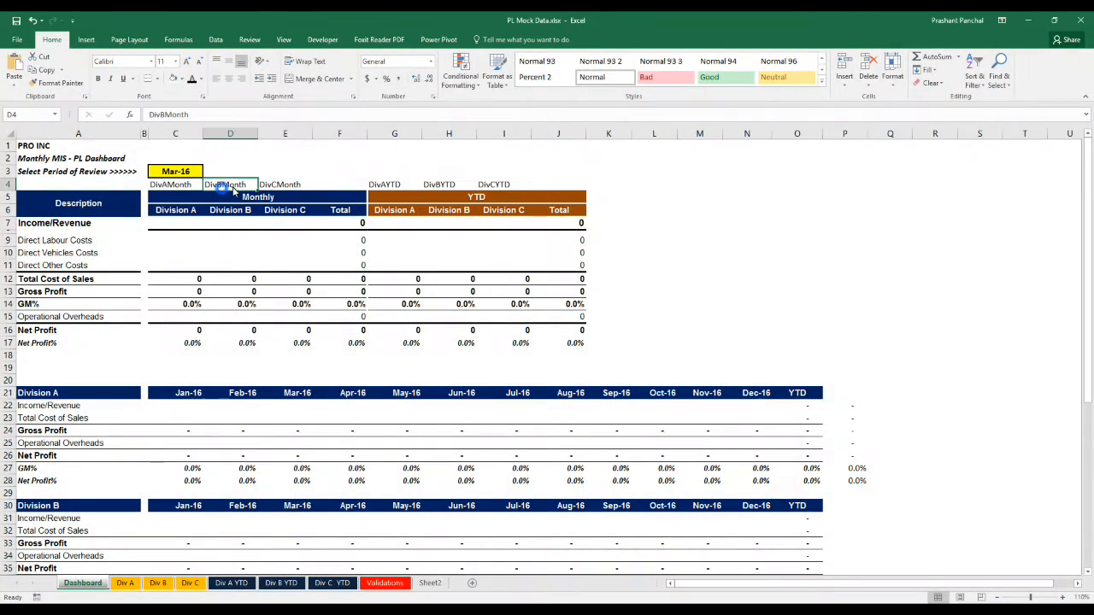
left_click(282, 187)
left_click(391, 184)
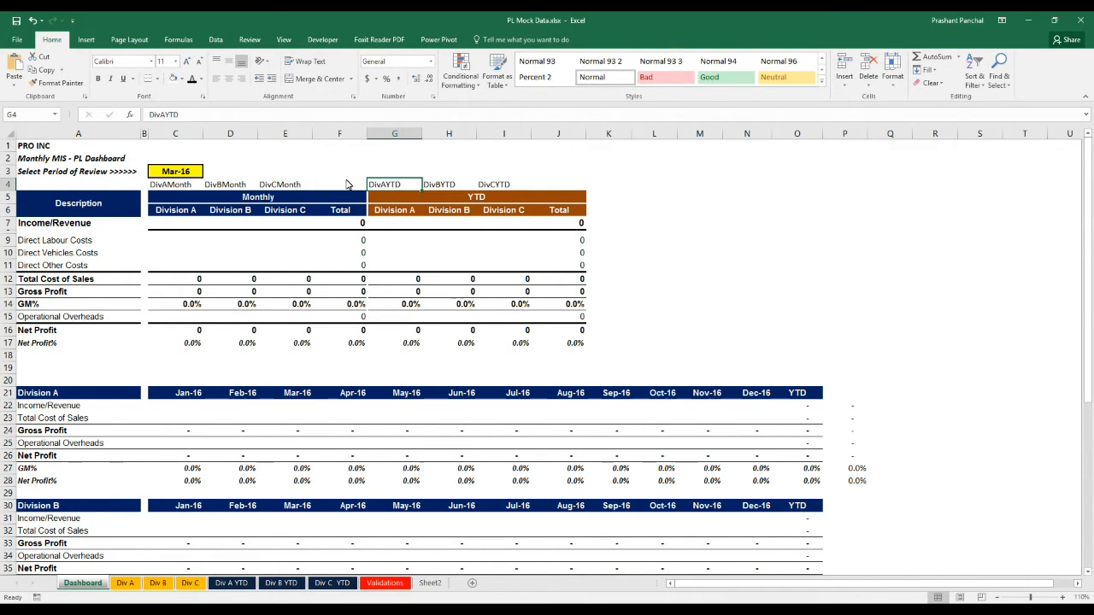
left_click(55, 113)
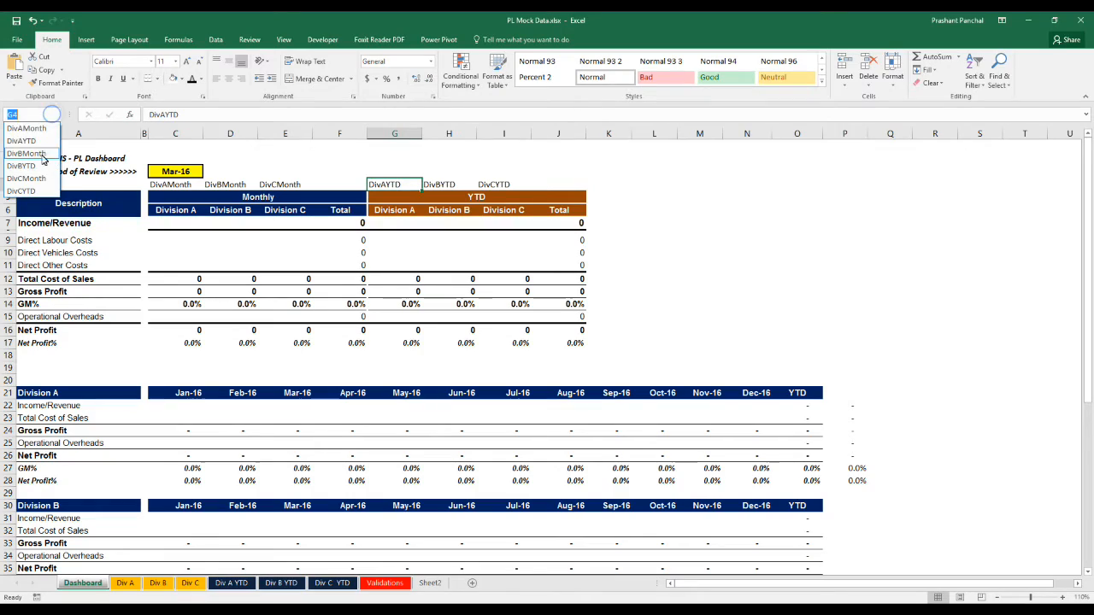
left_click(33, 140)
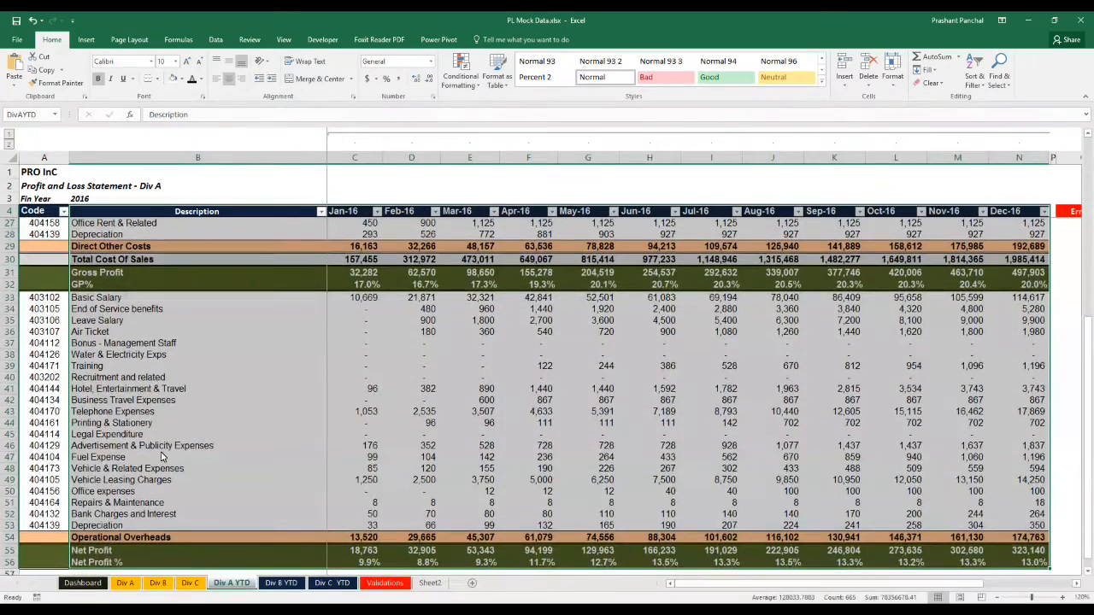
left_click(83, 583)
left_click(439, 184)
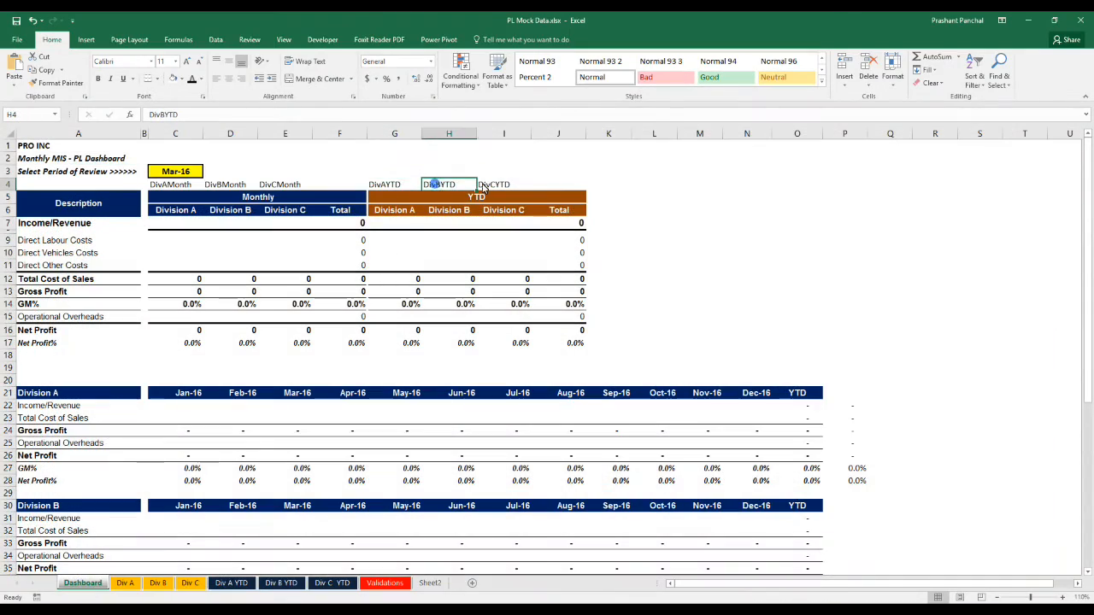
left_click(484, 184)
Hide the range-name labels in C4:I4 by setting their font colour to white
left_click_drag(170, 186, 493, 187)
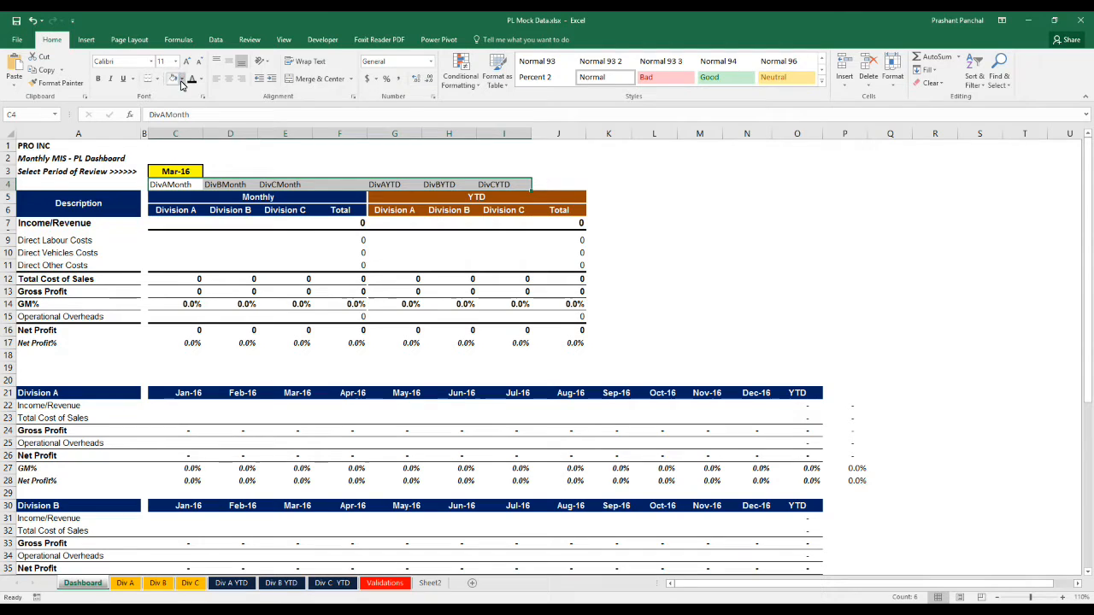
left_click(200, 79)
left_click(190, 119)
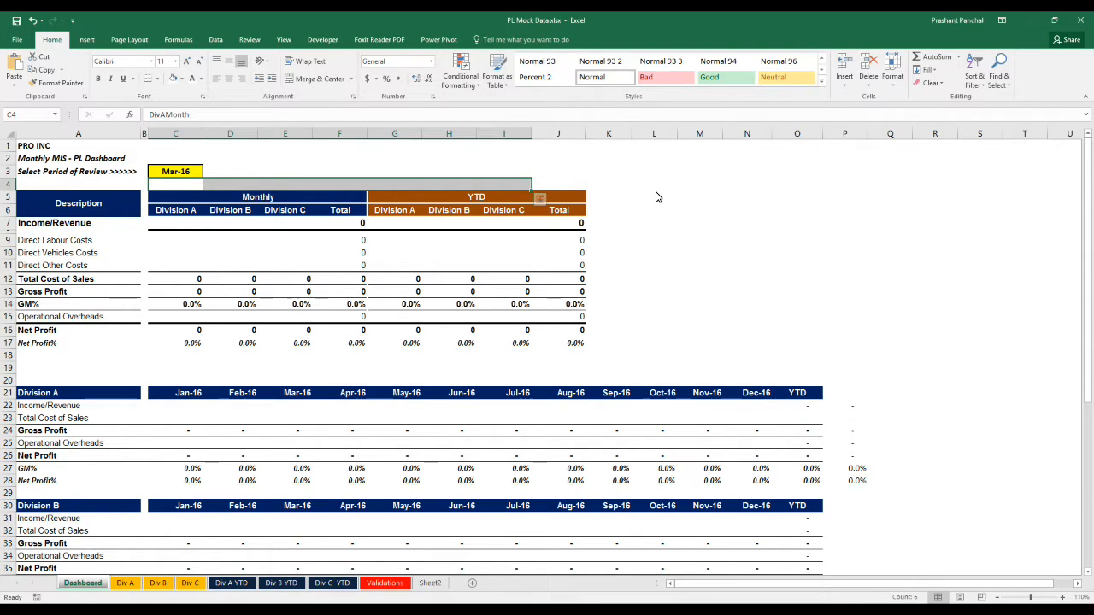
left_click(627, 226)
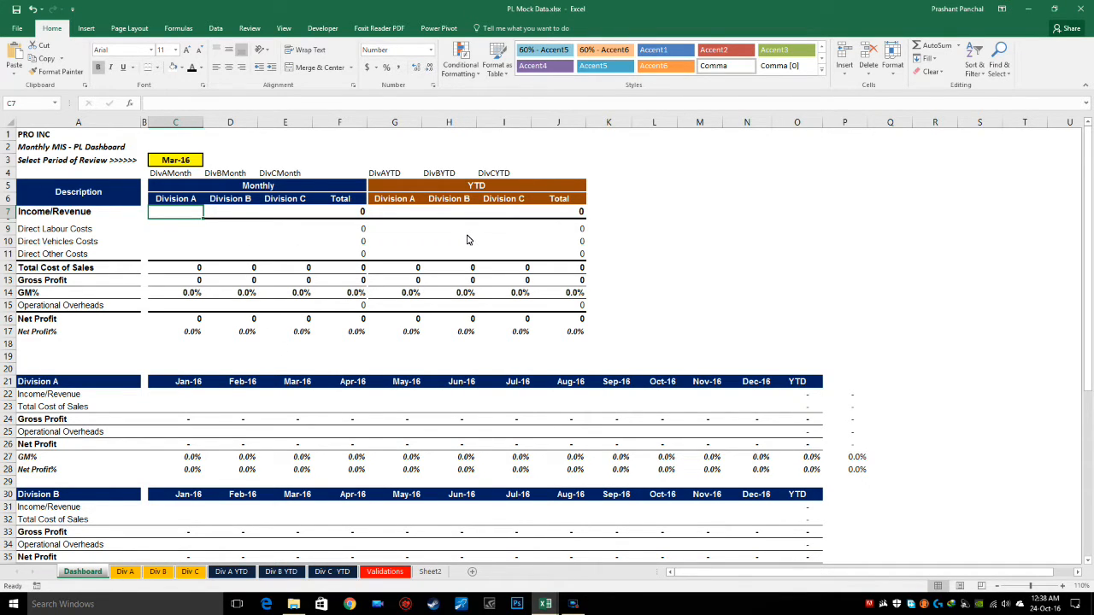
Start a VLOOKUP formula in C7 for Division A's monthly Income/Revenue, with $A7 as the lookup value
type("=")
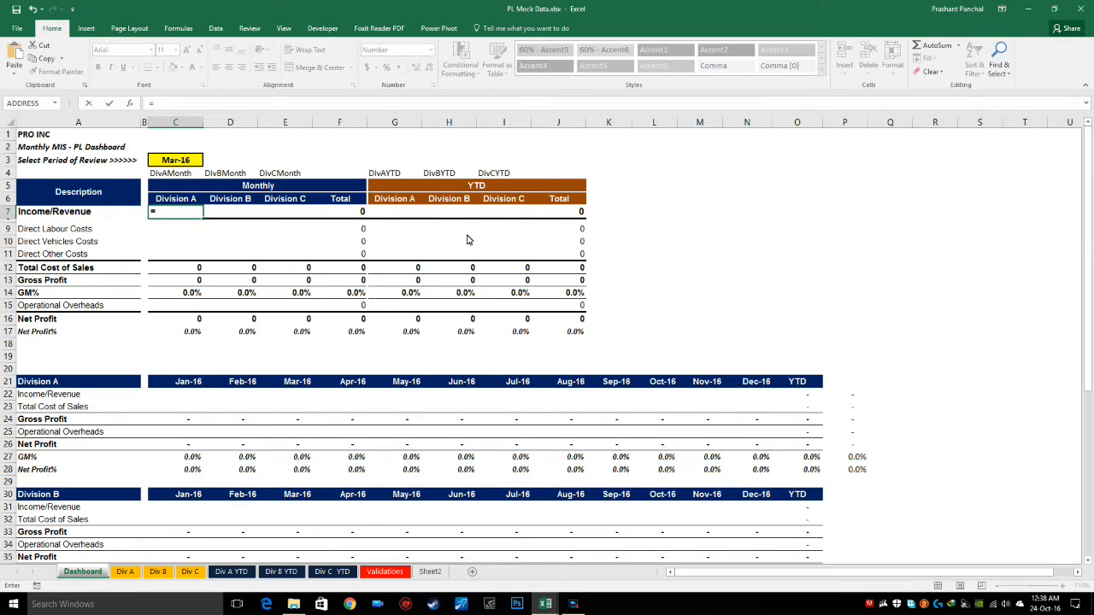
type("v")
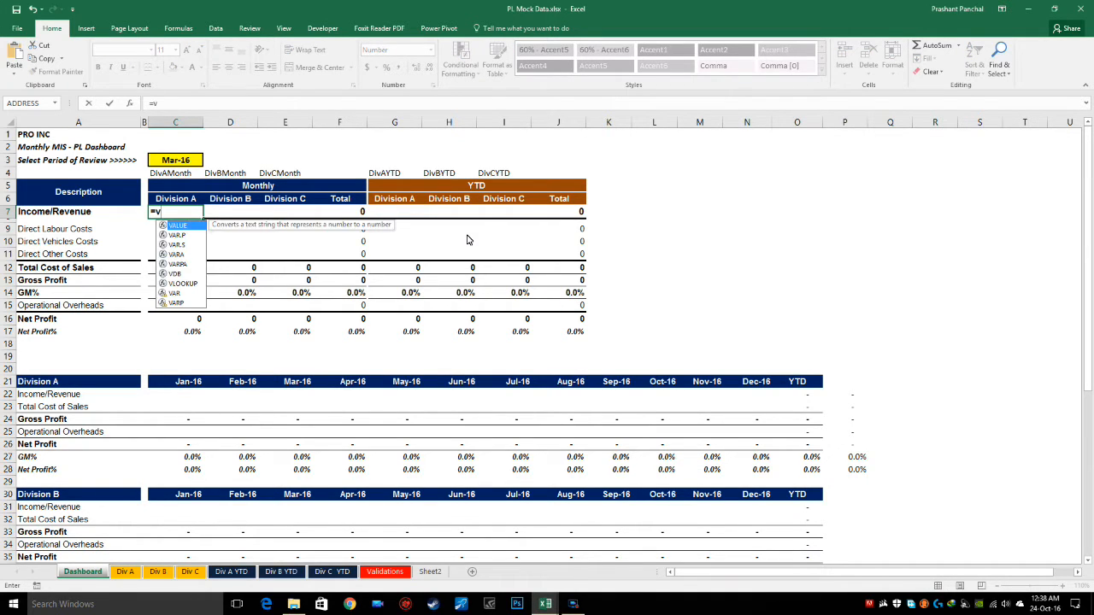
type("l")
key("Tab")
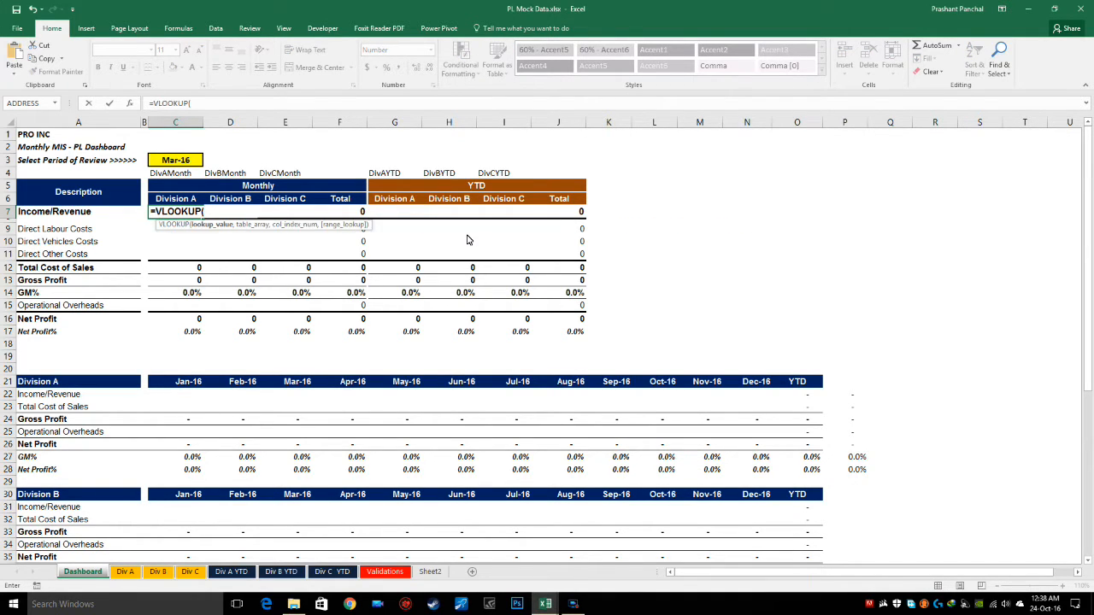
key("Left")
key("Left")
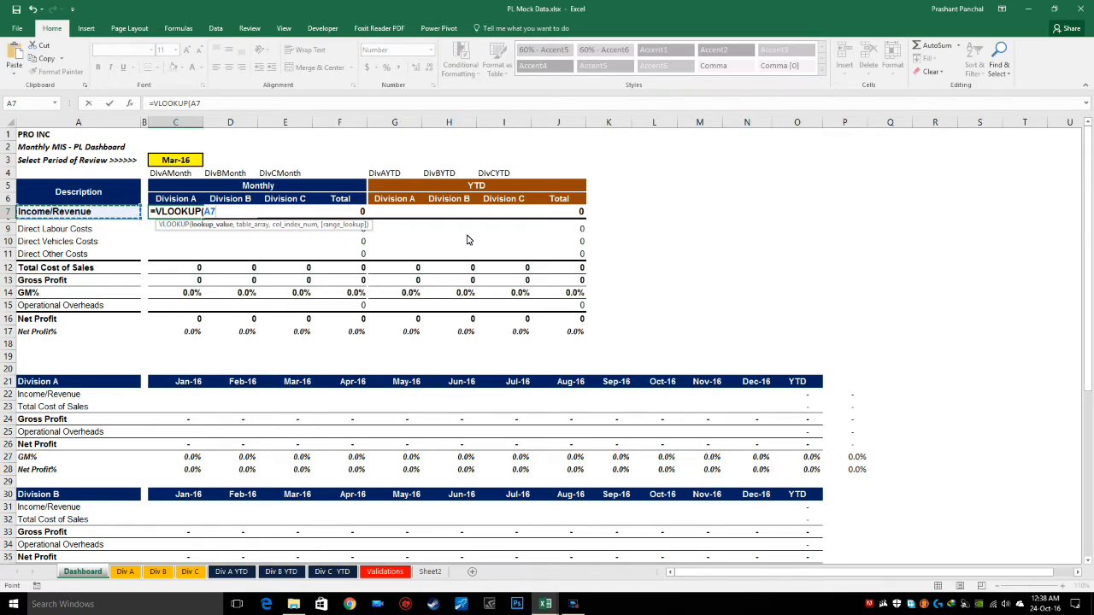
key("F4")
key("F4")
key("F4")
type(",")
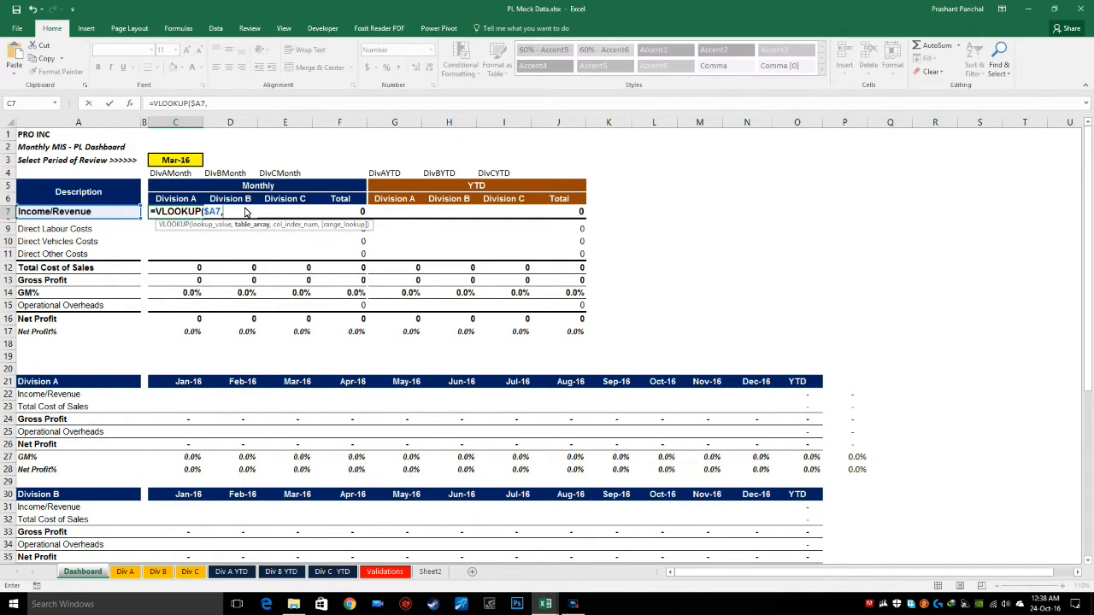
Supply the VLOOKUP's table array as INDIRECT(C$4) so it uses the range name in the label row
type("Ind")
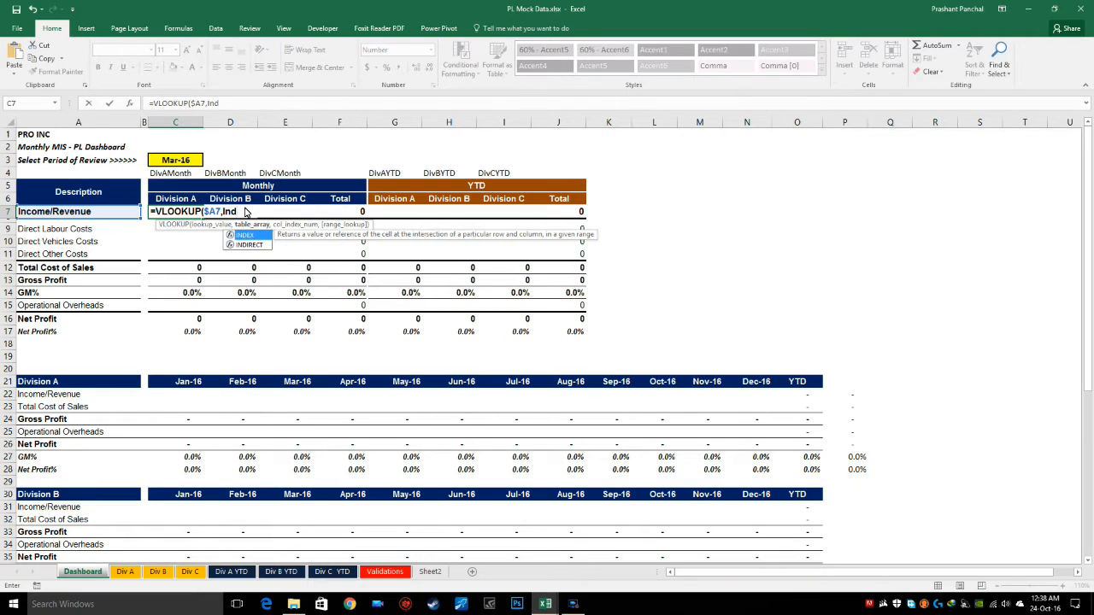
key("Down")
key("Tab")
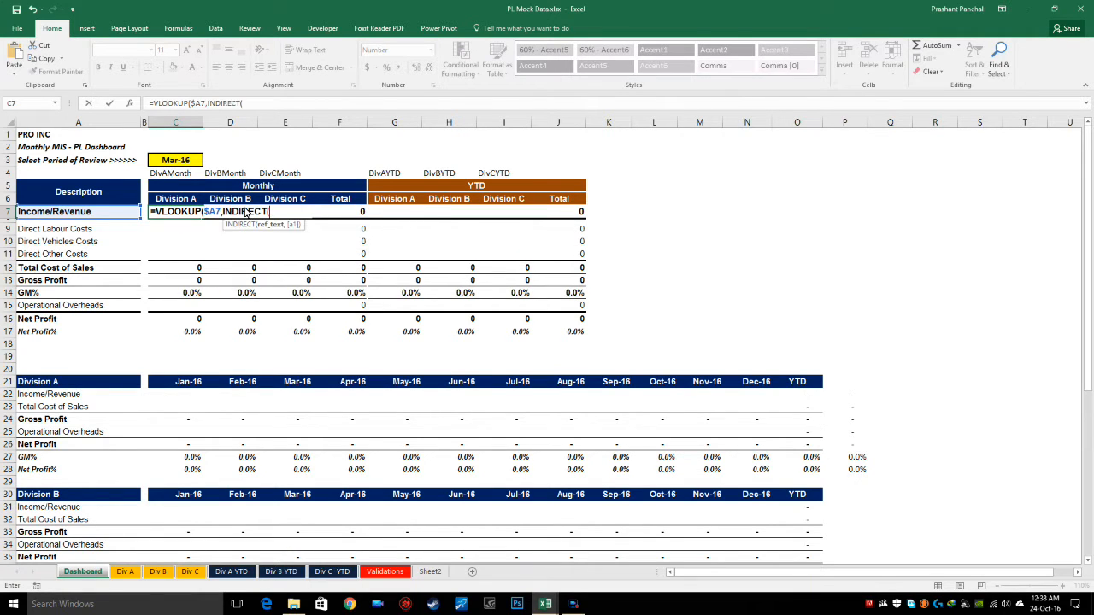
left_click(188, 173)
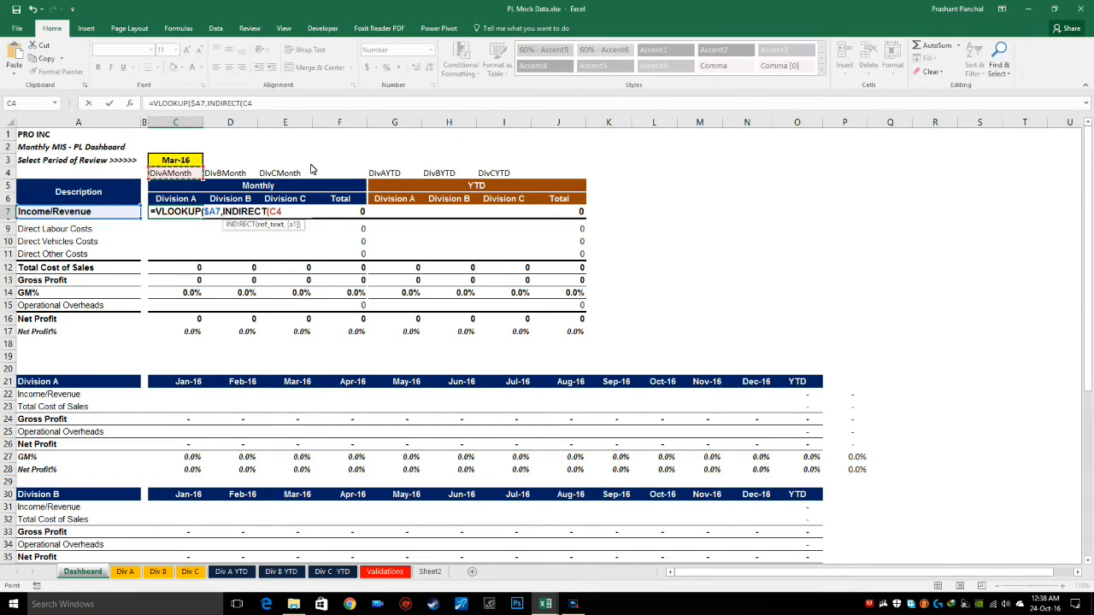
key("F4")
key("F4")
type("),")
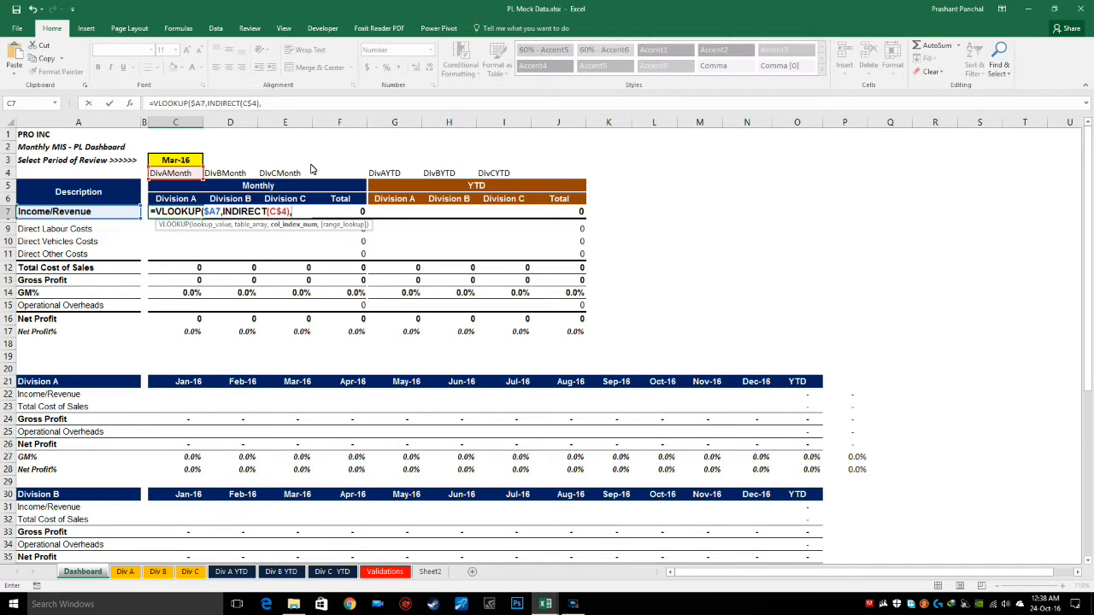
Nest a MATCH function as the VLOOKUP's column index, with the review period in $C$3 as its lookup value
type("matc")
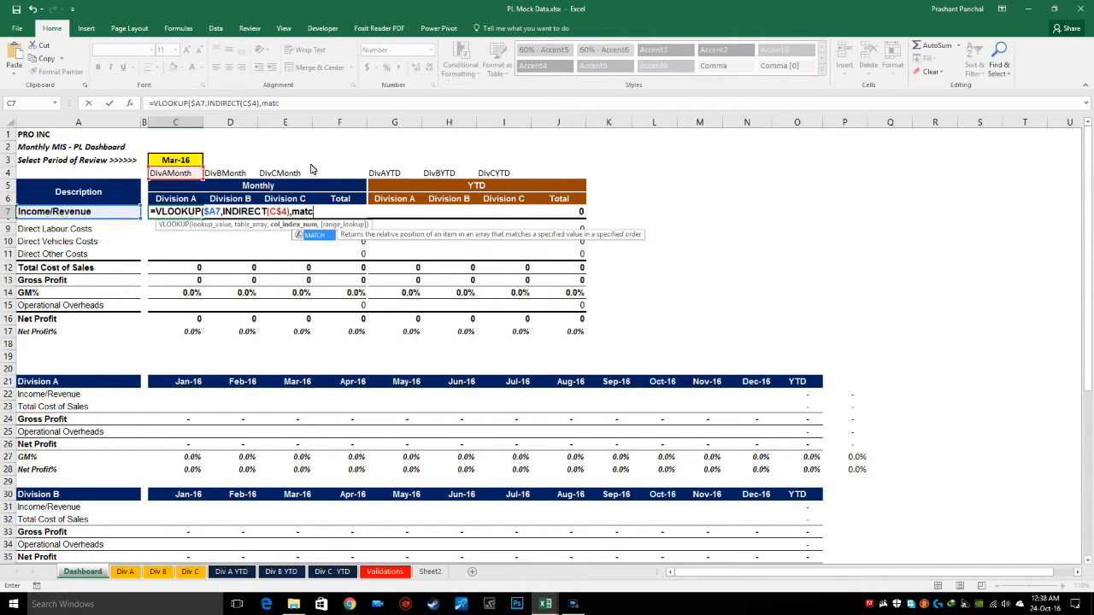
key("Tab")
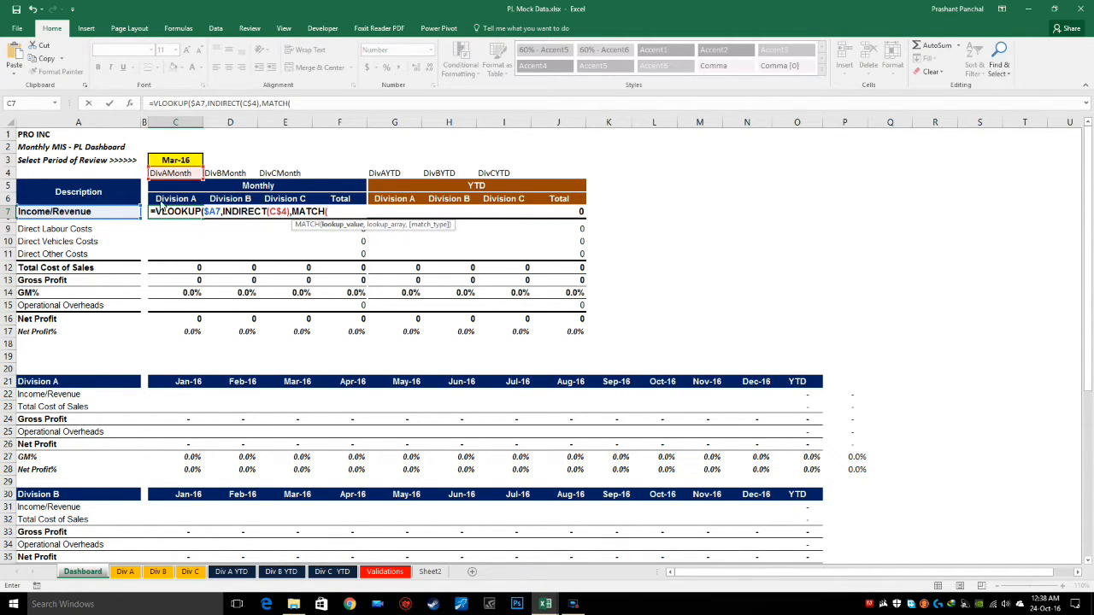
left_click(175, 162)
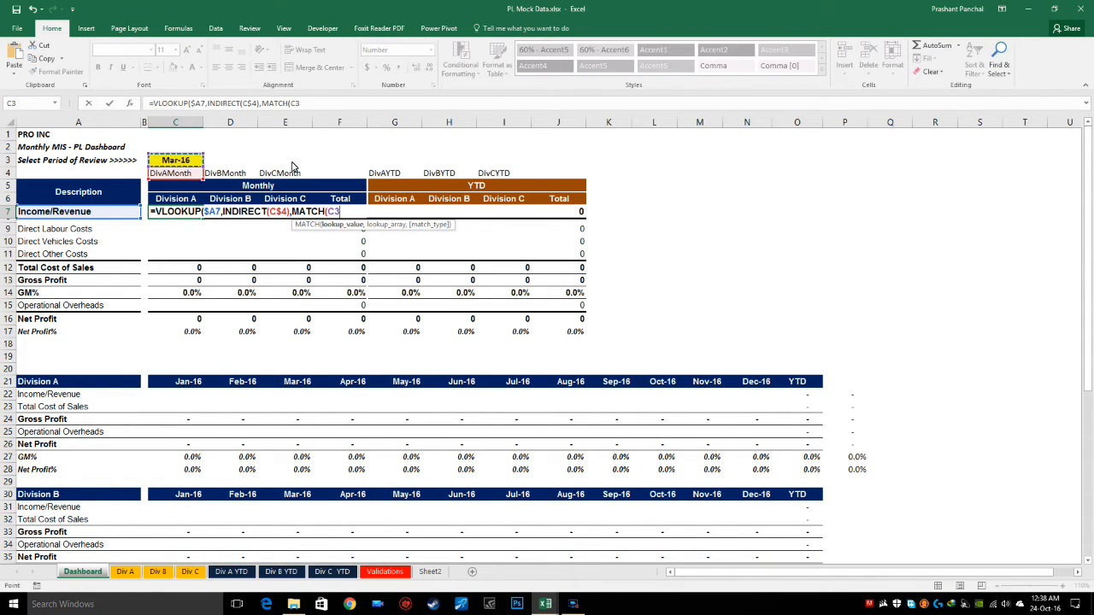
key("F4")
type(",")
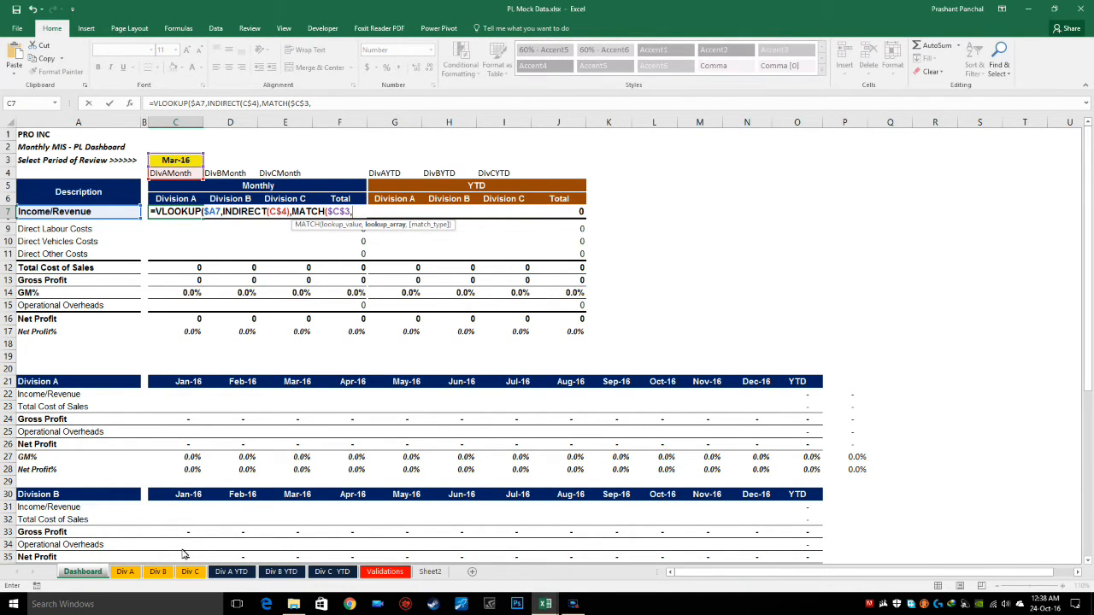
Complete MATCH with the header row 'Div A'!$B$4:$N$4 and match type 0, and finish the VLOOKUP with FALSE
left_click(124, 572)
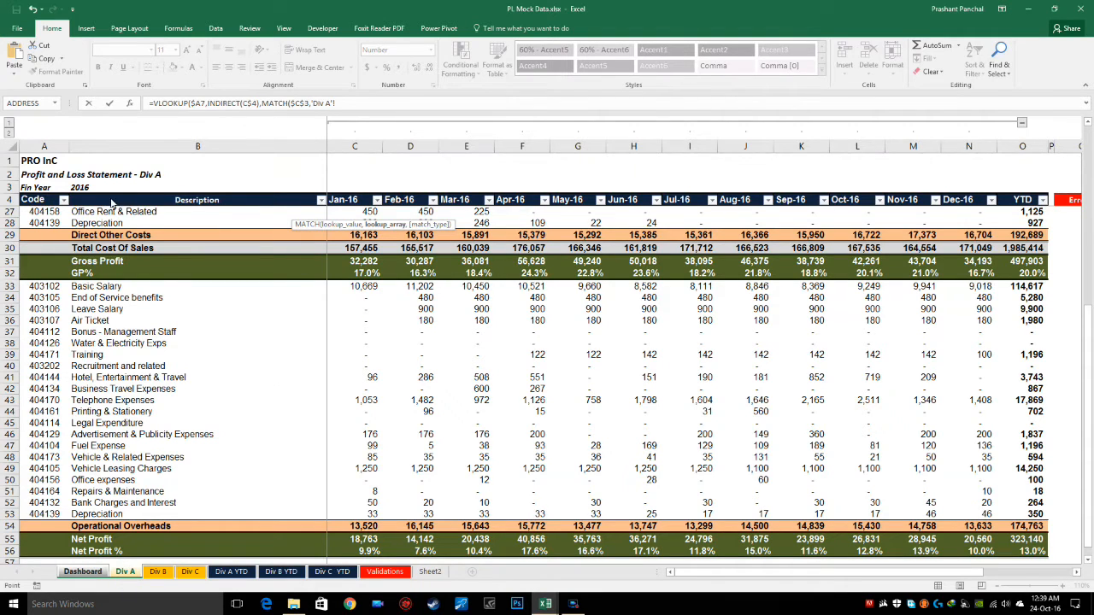
left_click_drag(111, 203, 963, 203)
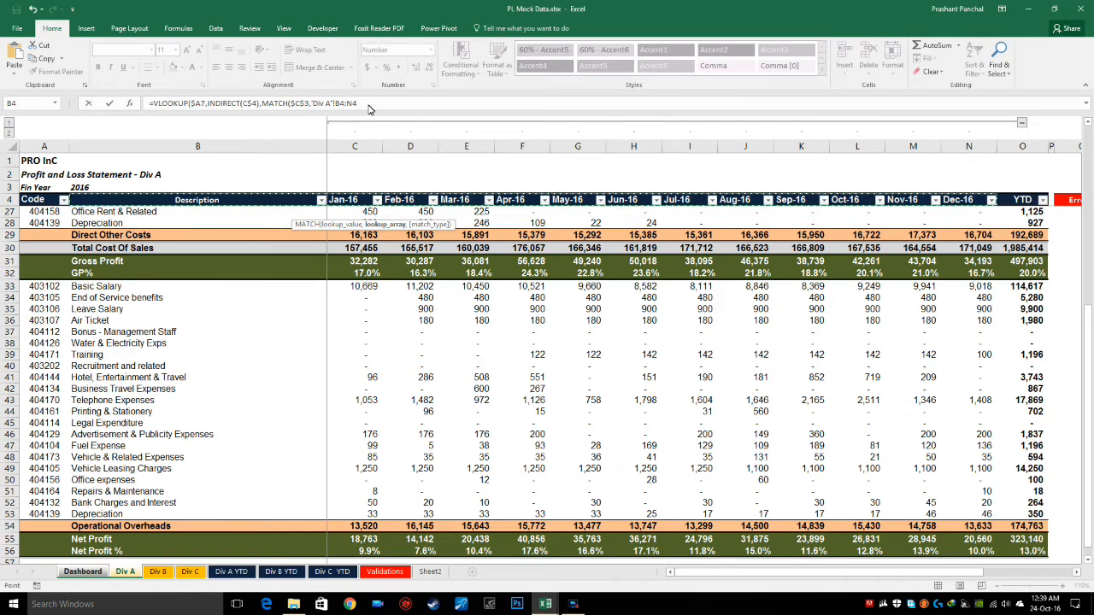
key("F4")
type(",0")
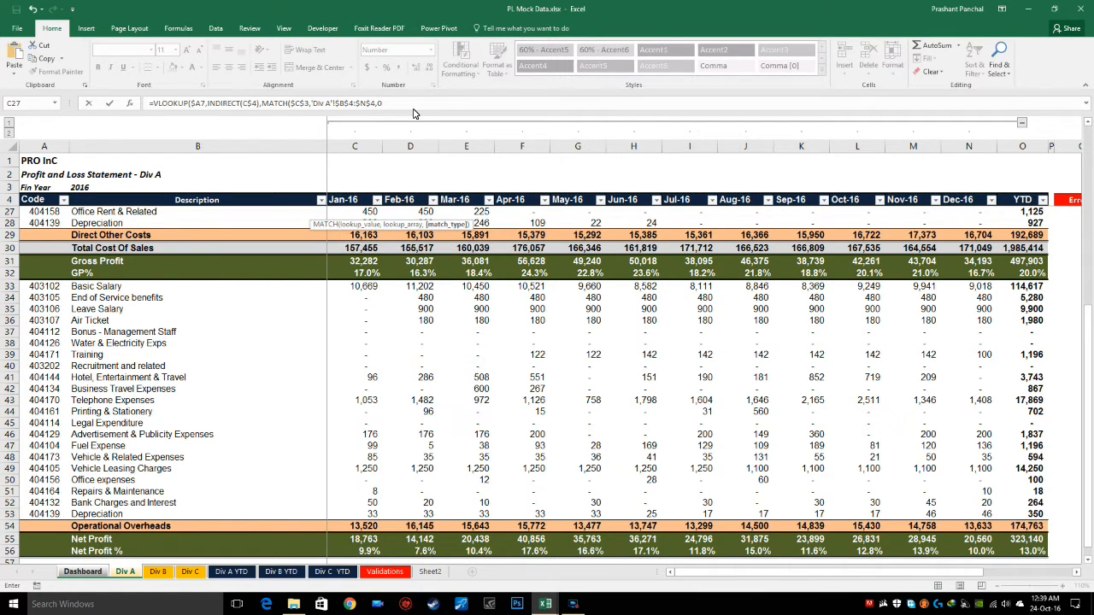
type("),")
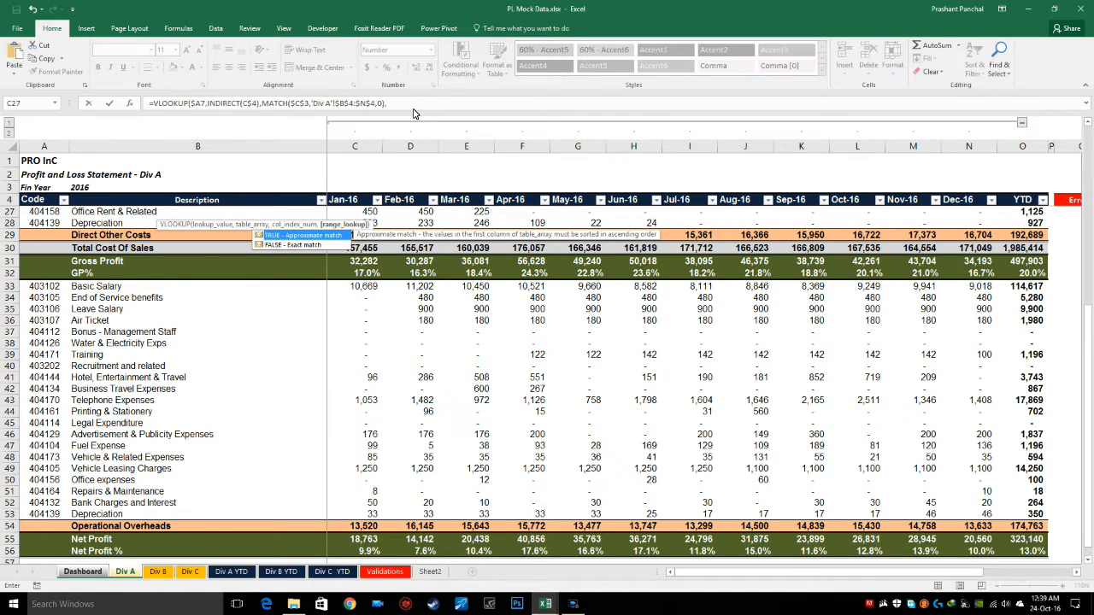
type("FALSE")
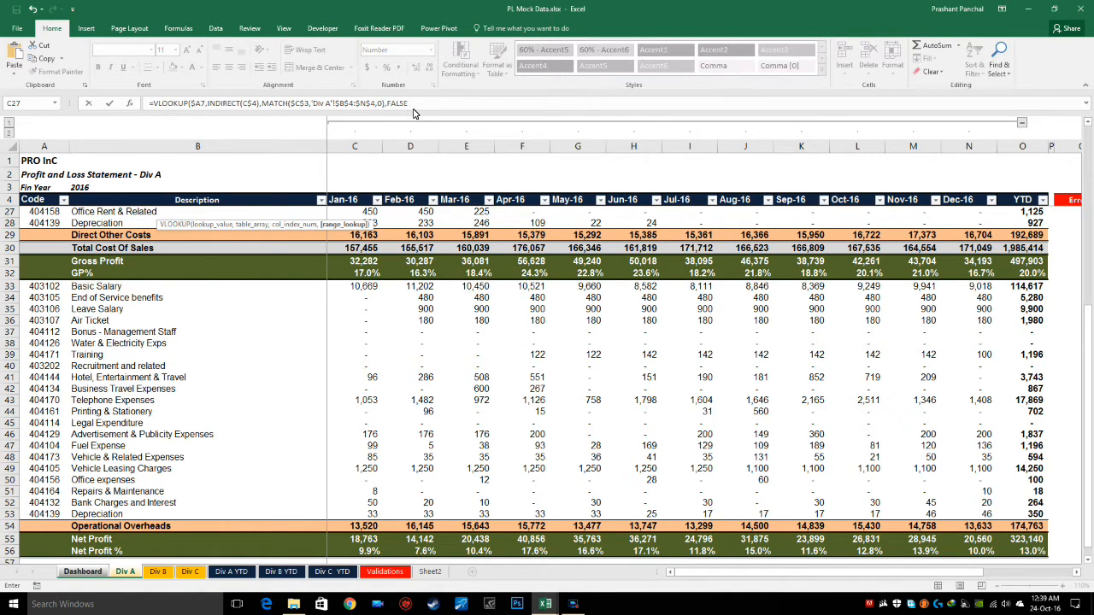
key("Return")
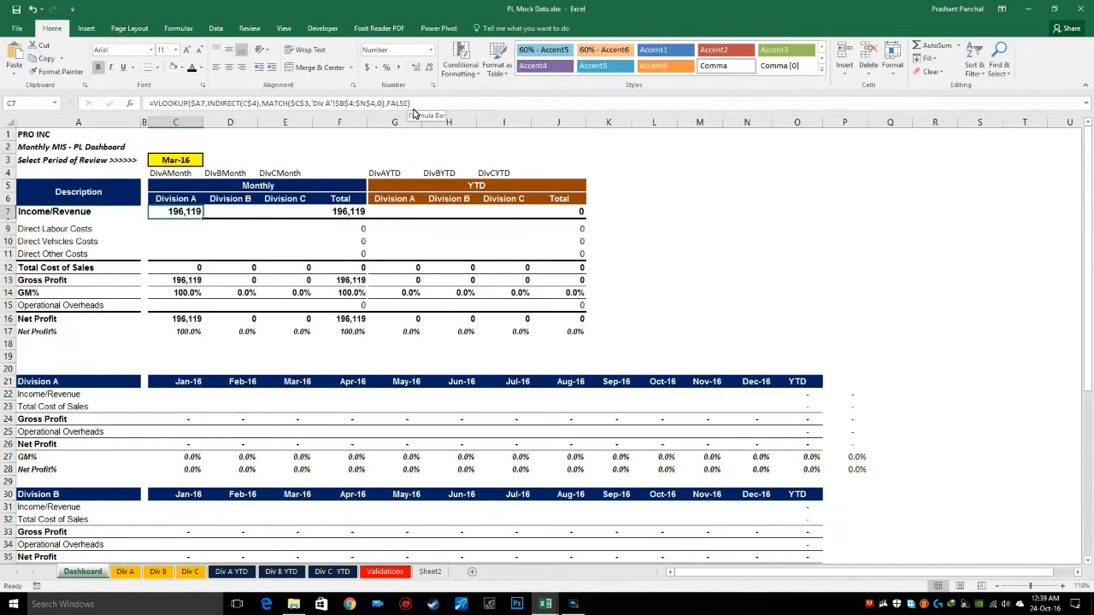
Review the C7 formula's lookup value and compare the dashboard labels in A7:A17 with the descriptions on the Div A sheet
key("F2")
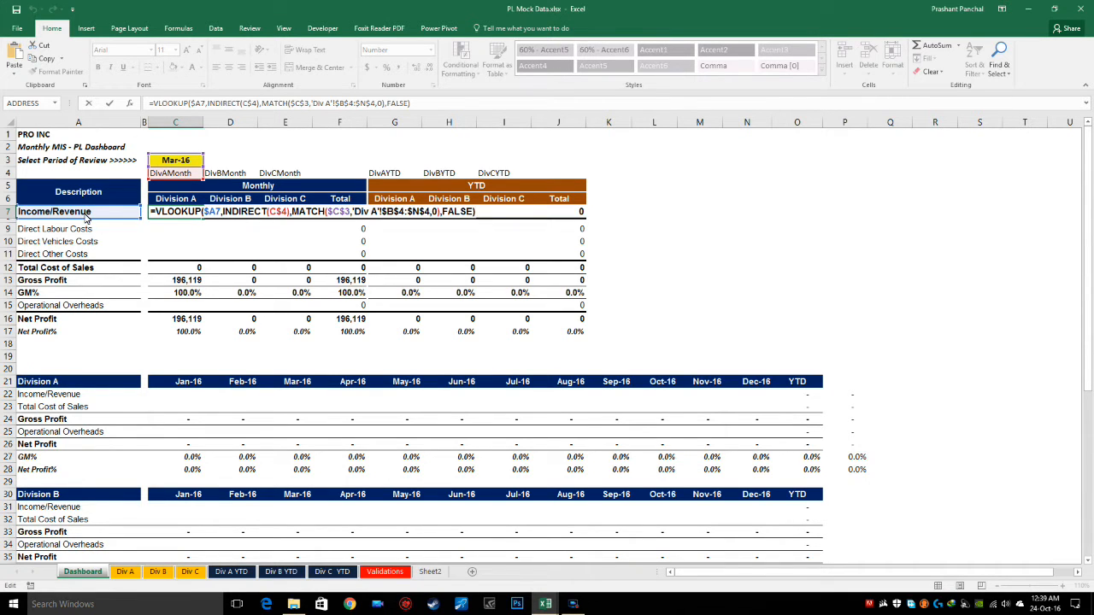
key("Escape")
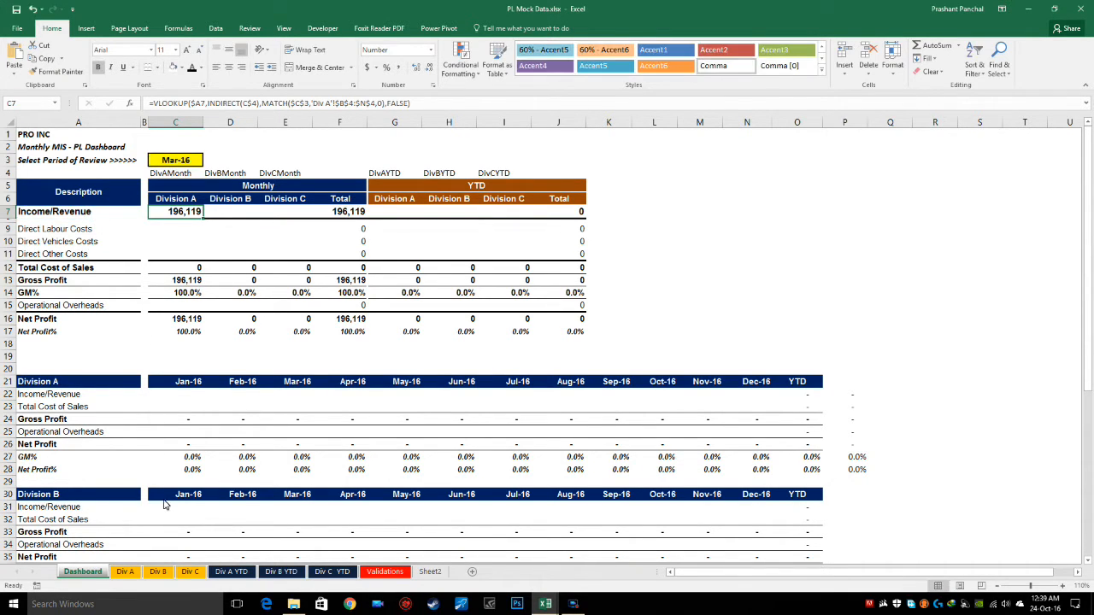
left_click(126, 571)
scroll(110, 299, "up", 7)
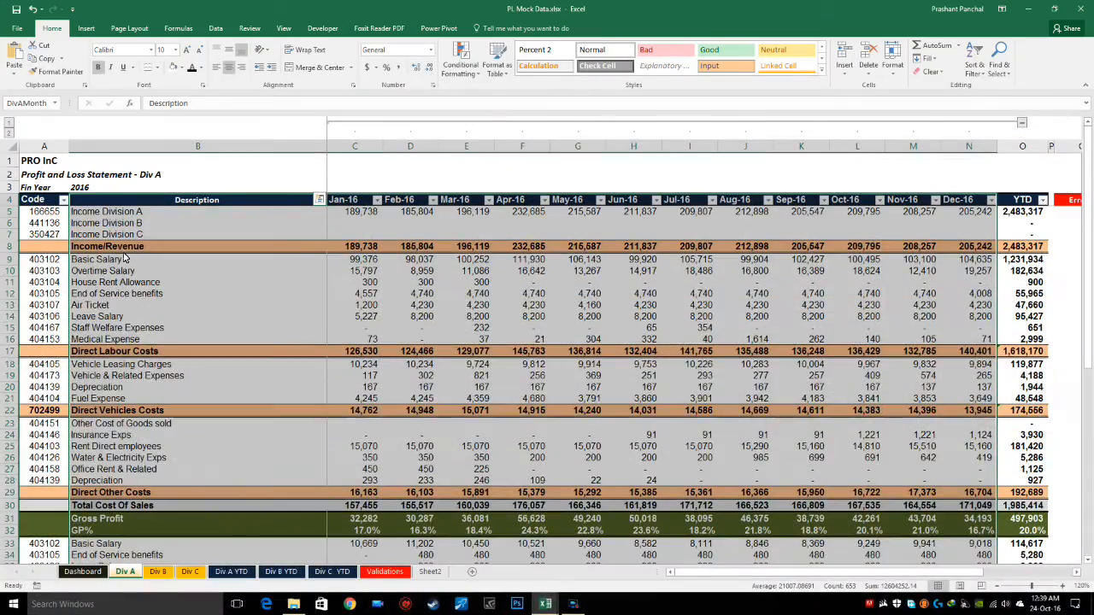
left_click(108, 247)
left_click(82, 571)
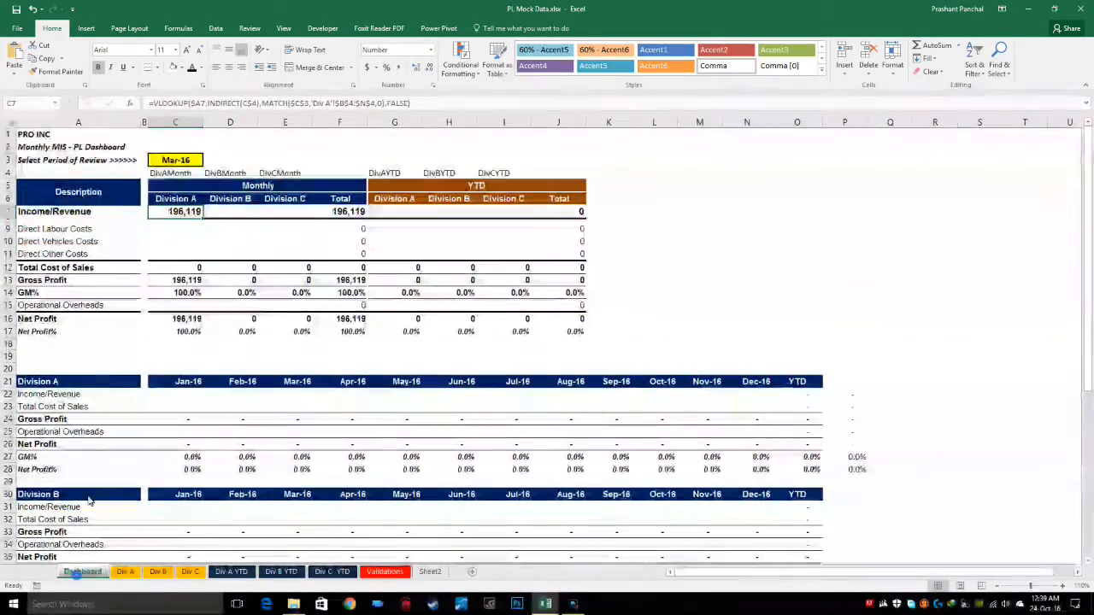
left_click_drag(47, 214, 45, 331)
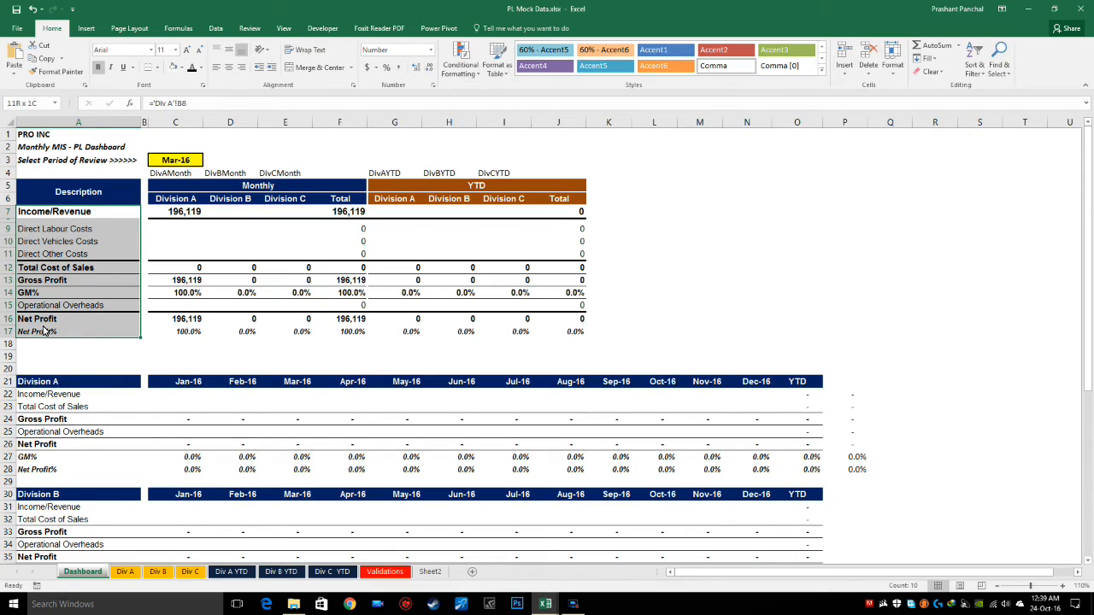
left_click(125, 571)
left_click(82, 571)
left_click(125, 571)
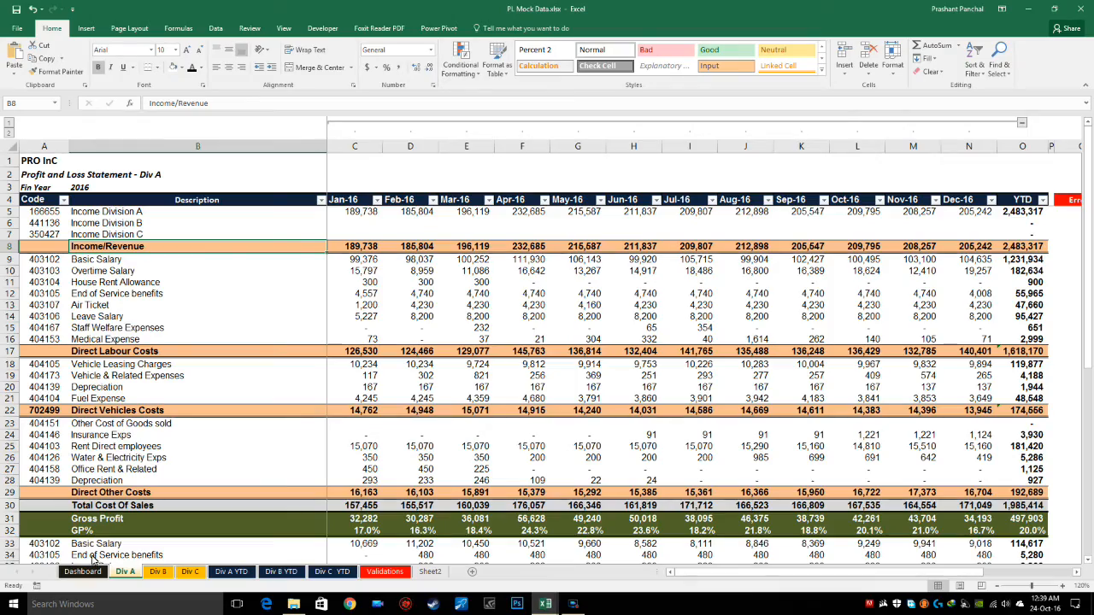
left_click(82, 571)
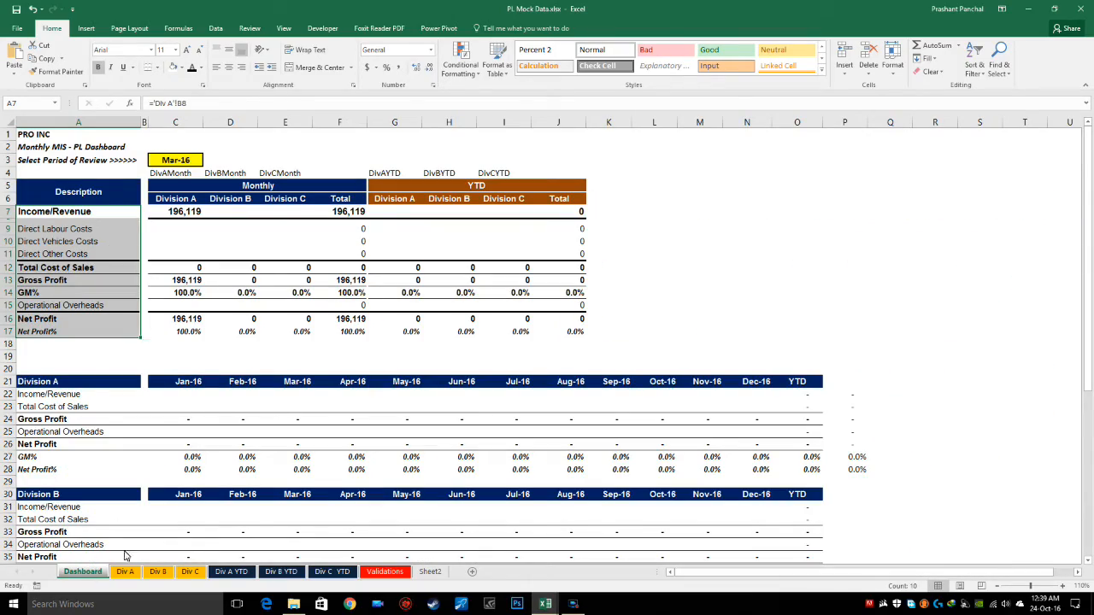
Examine the subtotal descriptions on the Div A sheet, from Direct Labour Costs through Total Cost Of Sales and the rows below
left_click(125, 571)
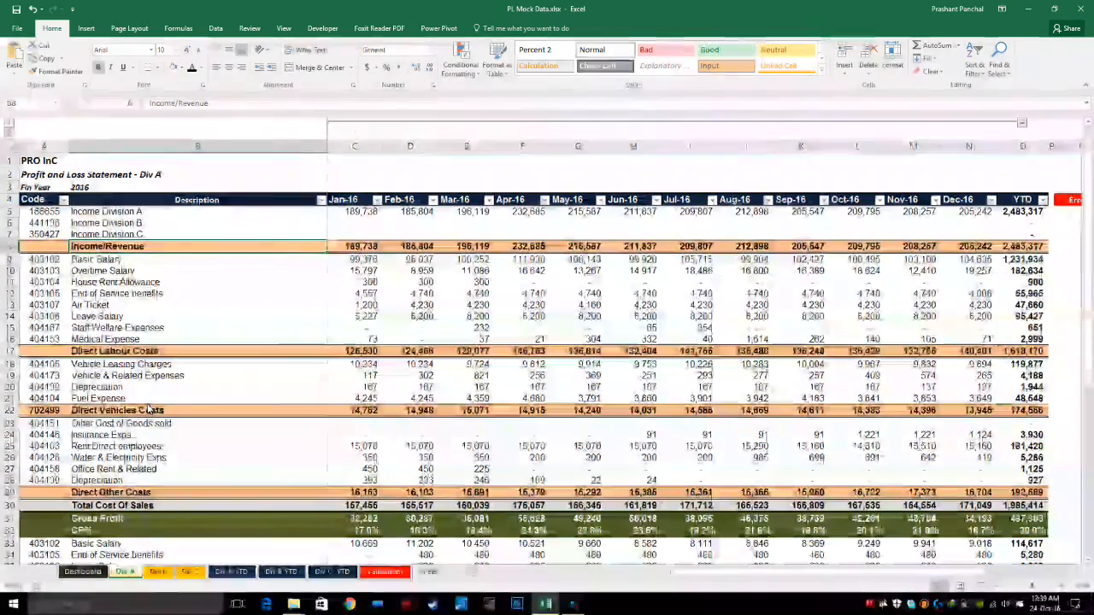
scroll(124, 425, "down", 2)
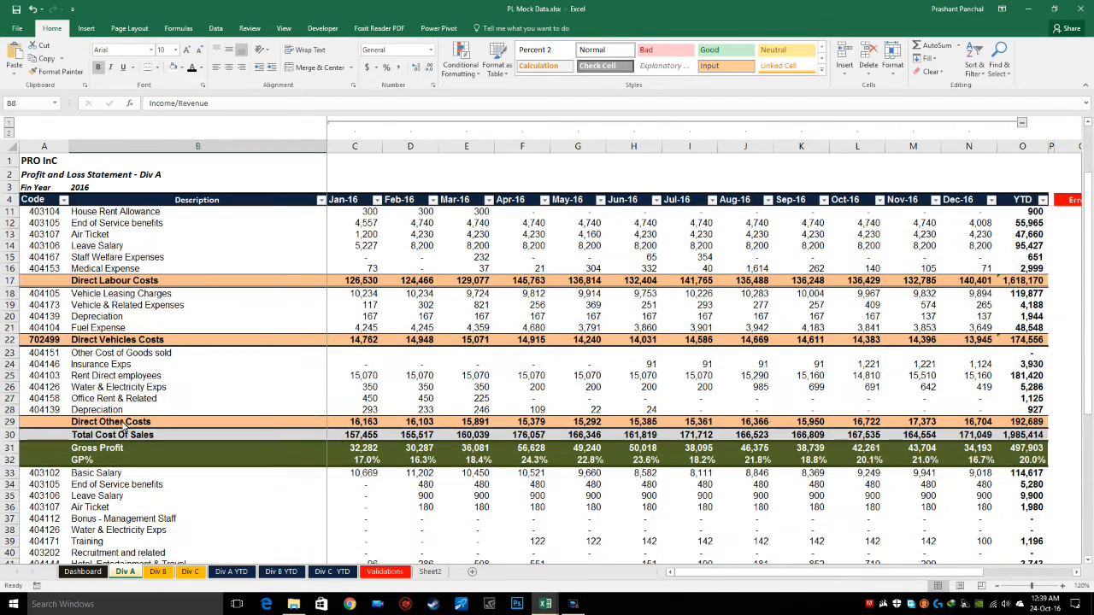
left_click(110, 279)
left_click(106, 339)
left_click(99, 421)
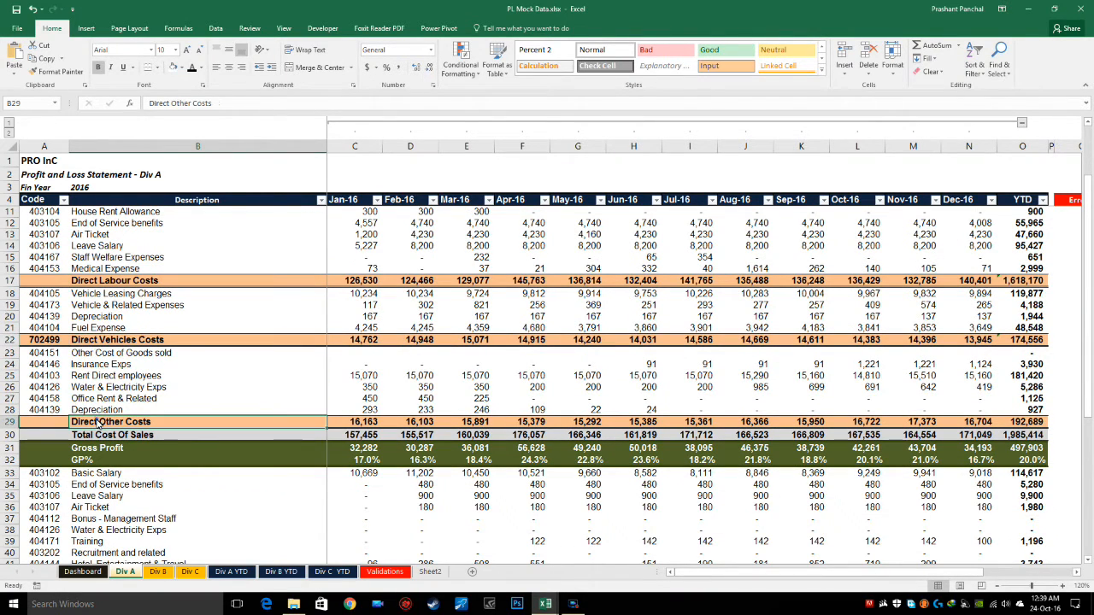
left_click(119, 436)
scroll(23, 438, "down", 3)
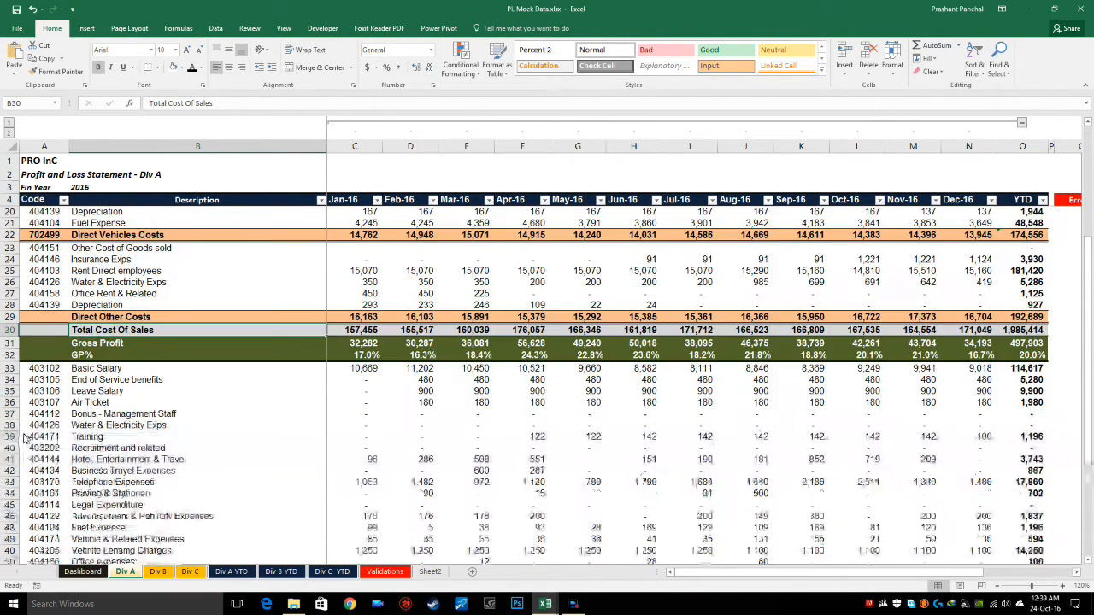
scroll(24, 438, "down", 3)
left_click(111, 431)
left_click(82, 571)
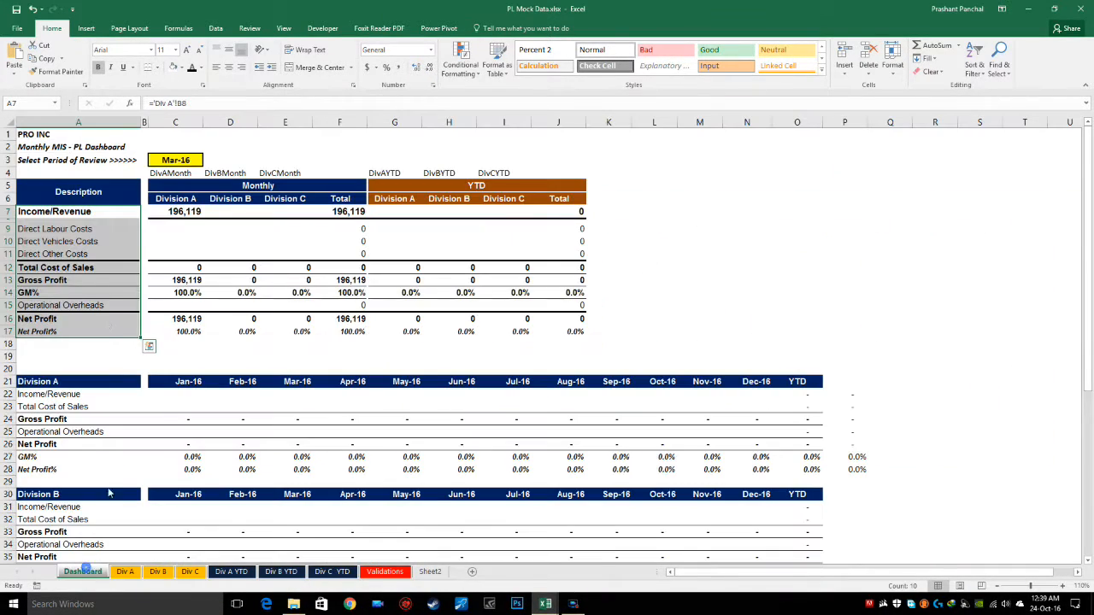
Review the dashboard's calculated row labels, and highlight the lookup labels Income/Revenue, the three direct cost rows and Operational Overheads
left_click(61, 279)
left_click(50, 306)
left_click(42, 329)
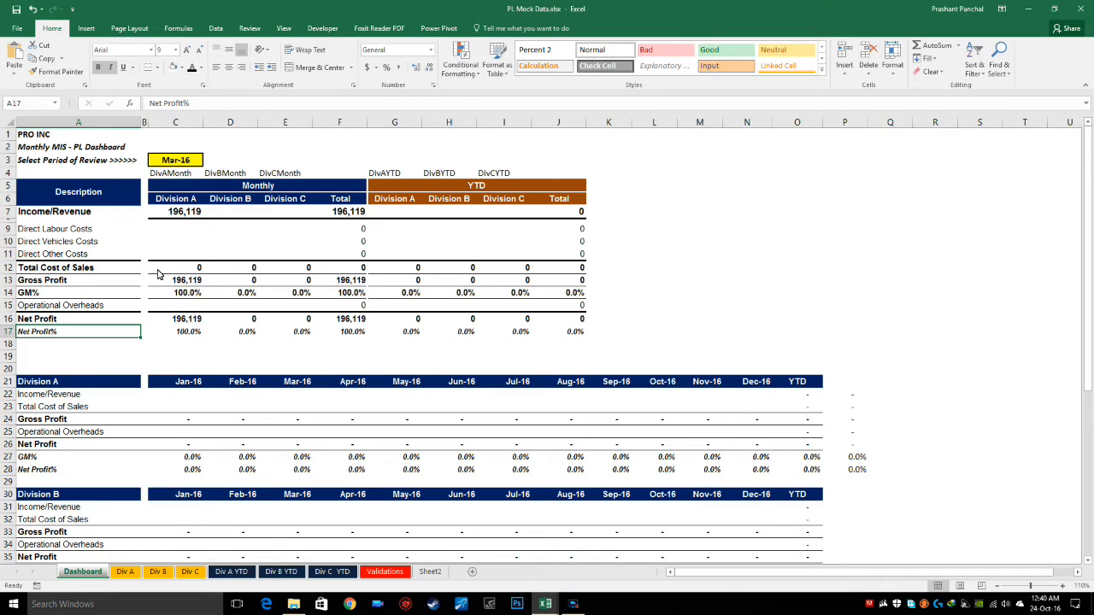
left_click_drag(69, 230, 56, 254)
left_click(53, 215)
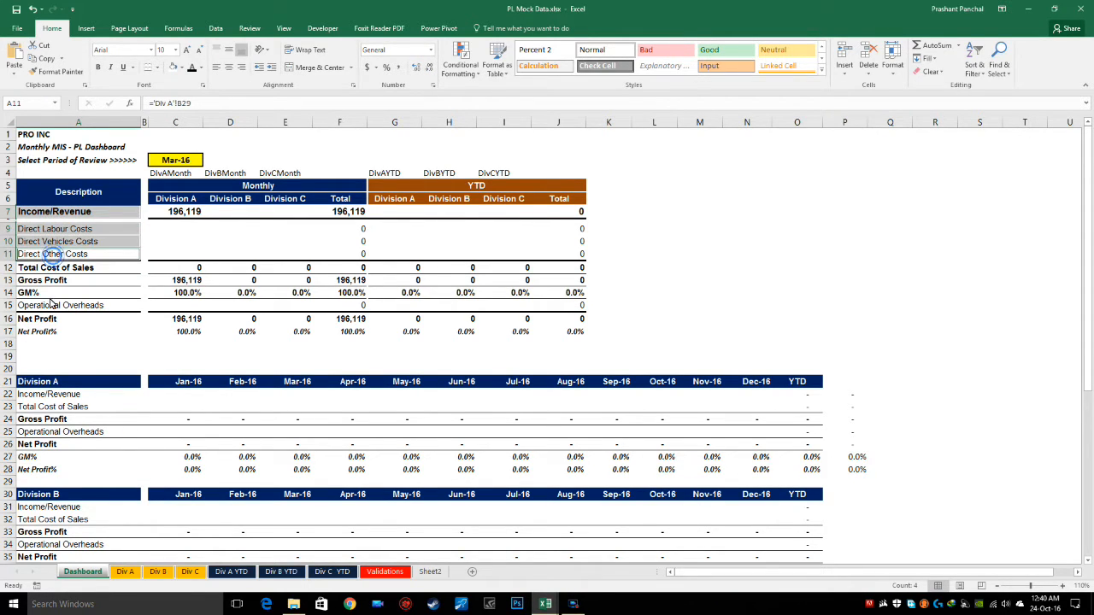
left_click(43, 308, "ctrl")
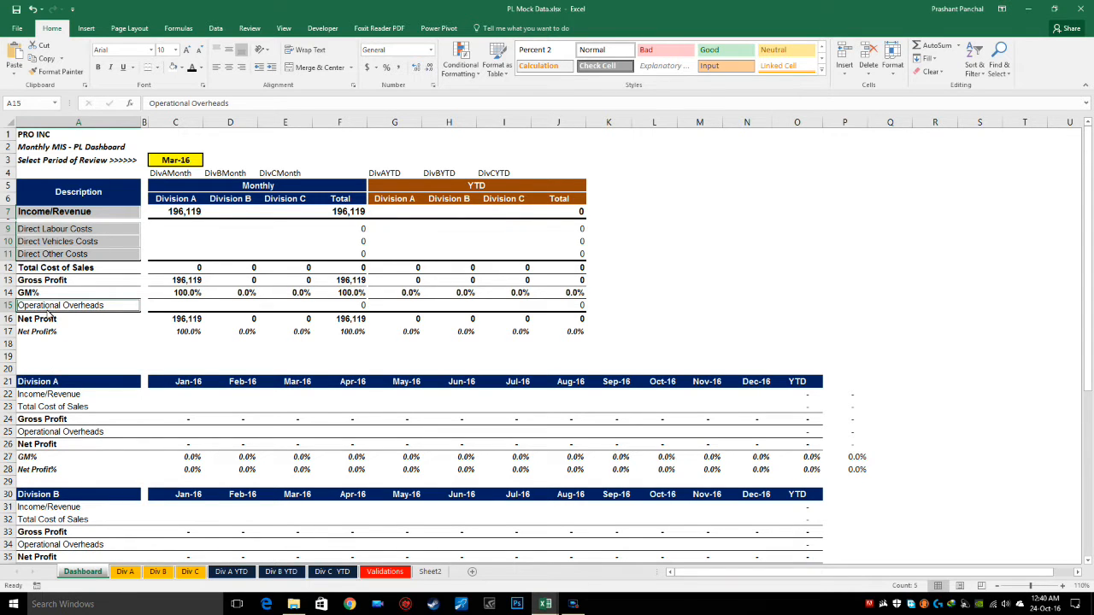
Check the description columns on the Div B, Div C and three YTD sheets, and return to the Dashboard
left_click(151, 574)
left_click(189, 575)
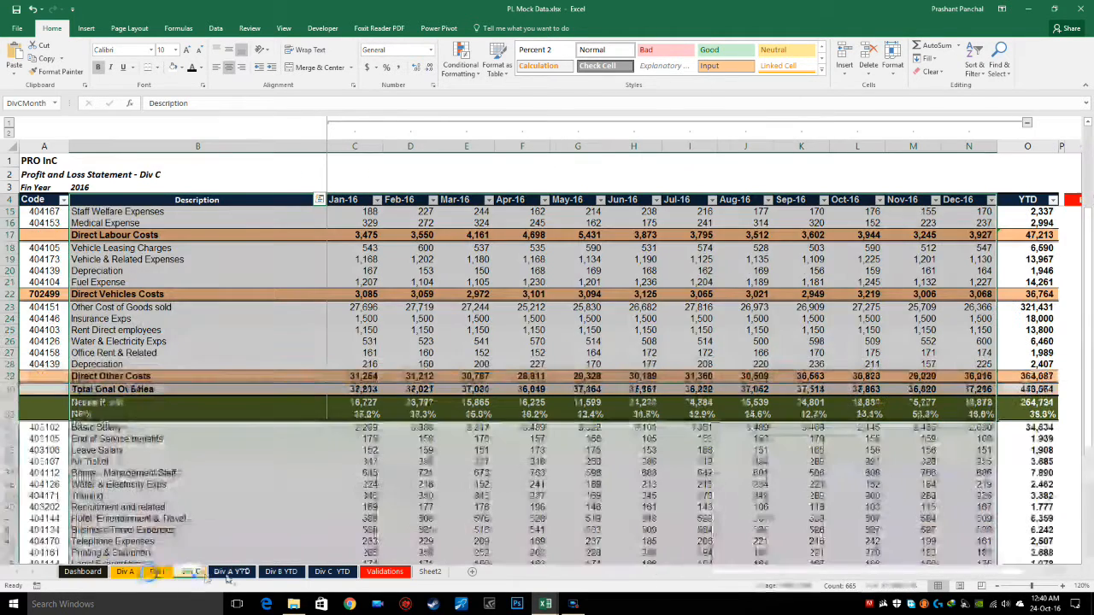
left_click(227, 576)
left_click(279, 577)
left_click(326, 576)
left_click(228, 576)
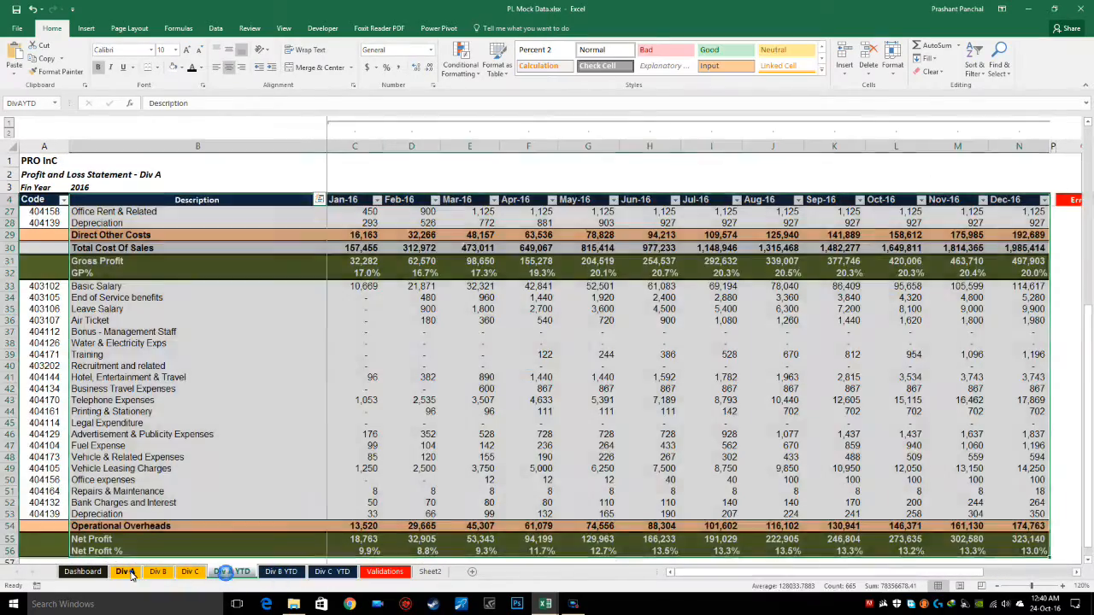
left_click(83, 572)
Examine the arguments of the VLOOKUP formula in C7, focusing on the INDIRECT(C$4) table array
left_click(172, 214)
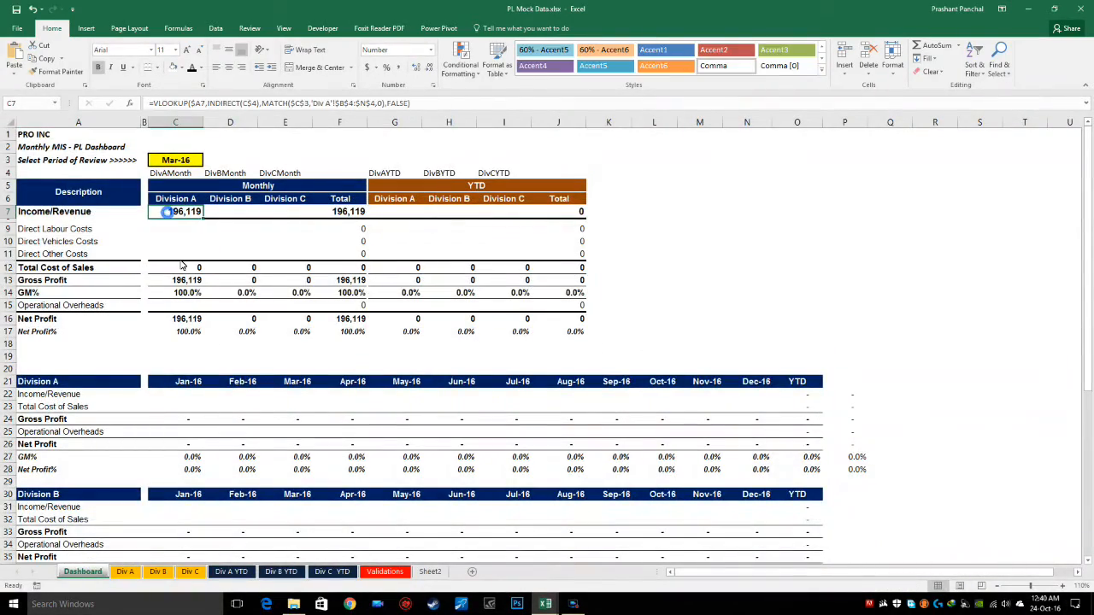
key("F2")
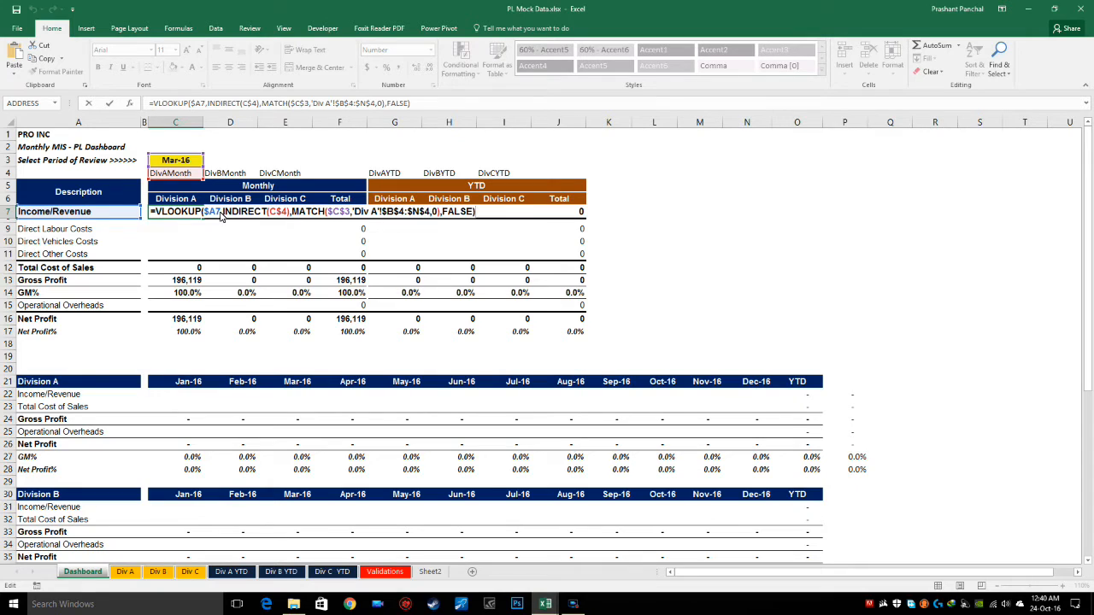
left_click(266, 211)
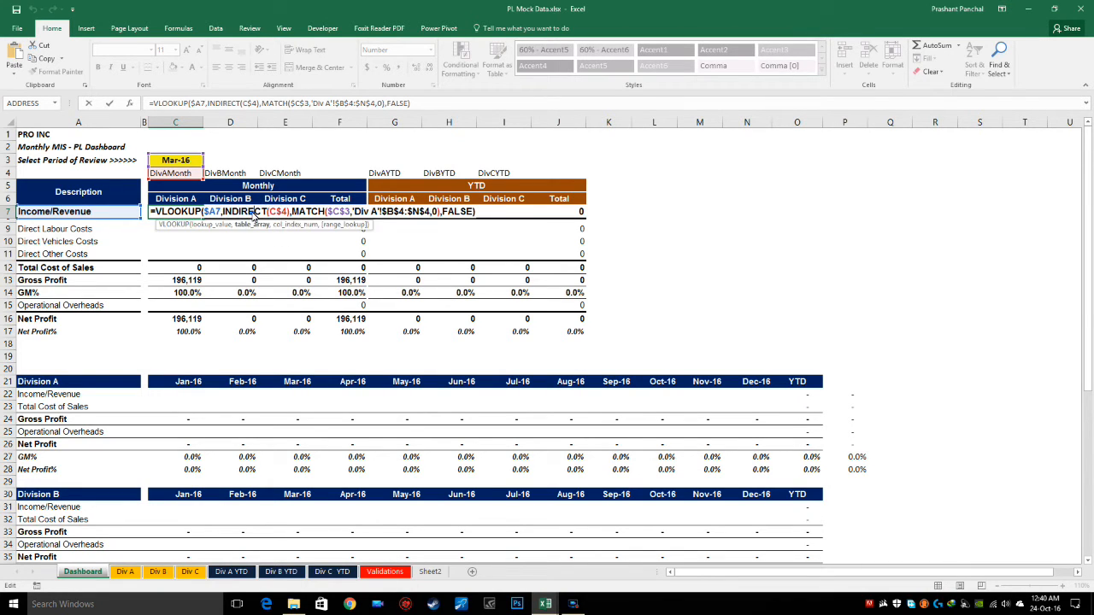
left_click(253, 226)
key("Escape")
Select the monthly table on the Div A sheet from the Description header to Dec-16 Net Profit %, and check its range name
left_click(125, 572)
left_click_drag(90, 205, 982, 544)
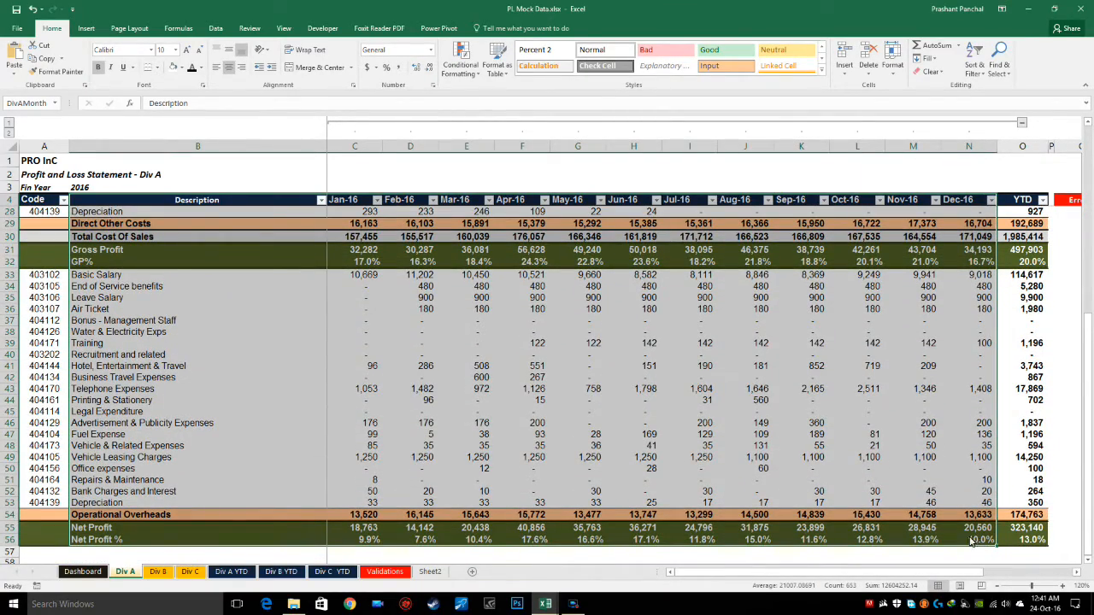
left_click(25, 105)
left_click(96, 571)
Compare the DivAMonth label in C4 of the Dashboard with the workbook's list of range names
left_click(216, 214)
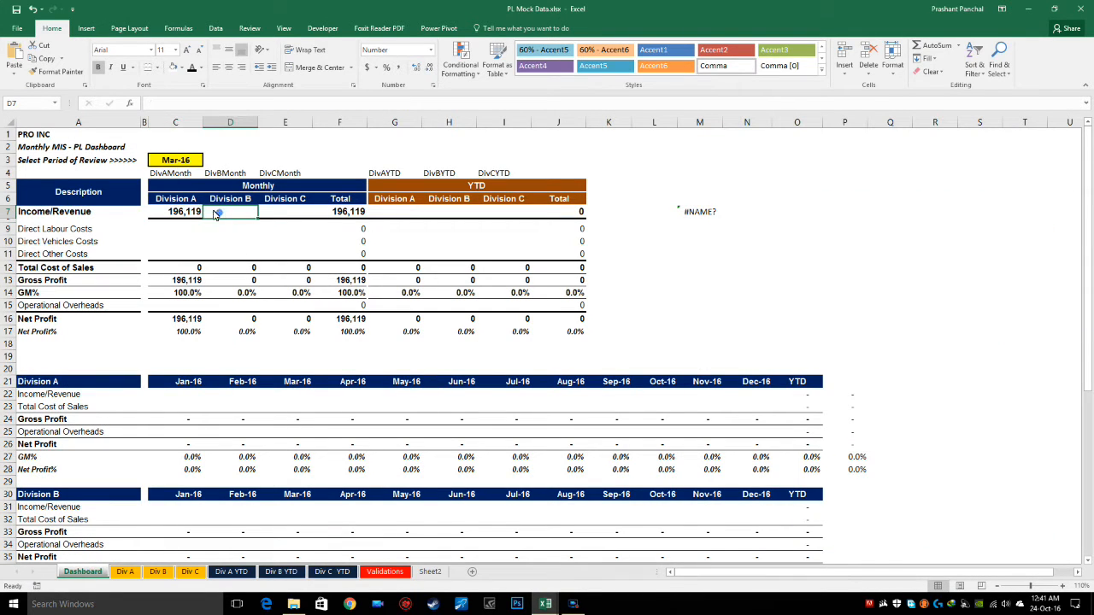
left_click(171, 174)
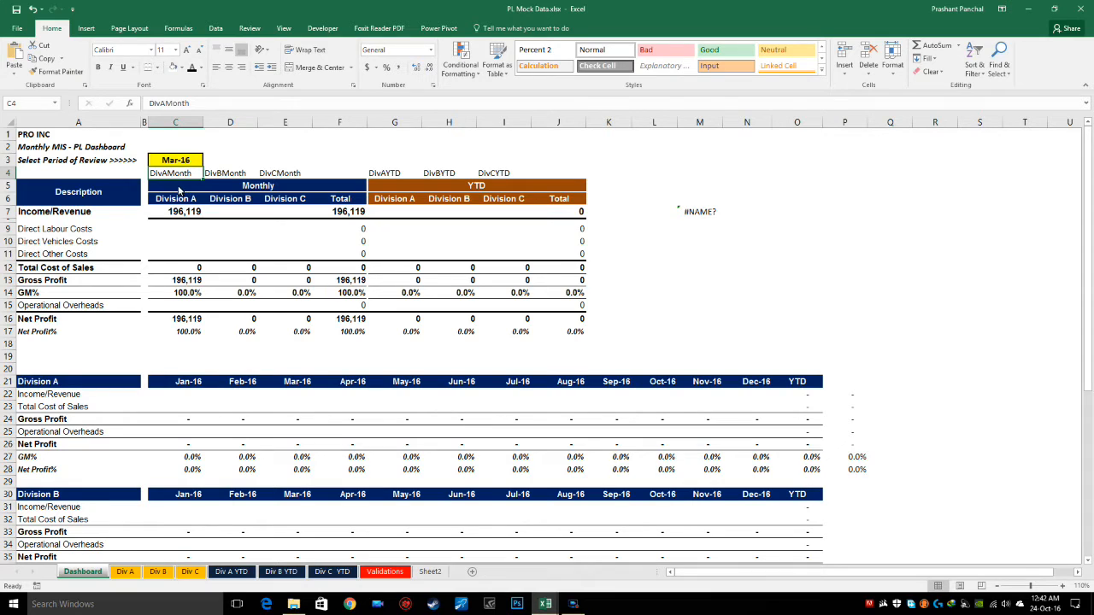
left_click(55, 103)
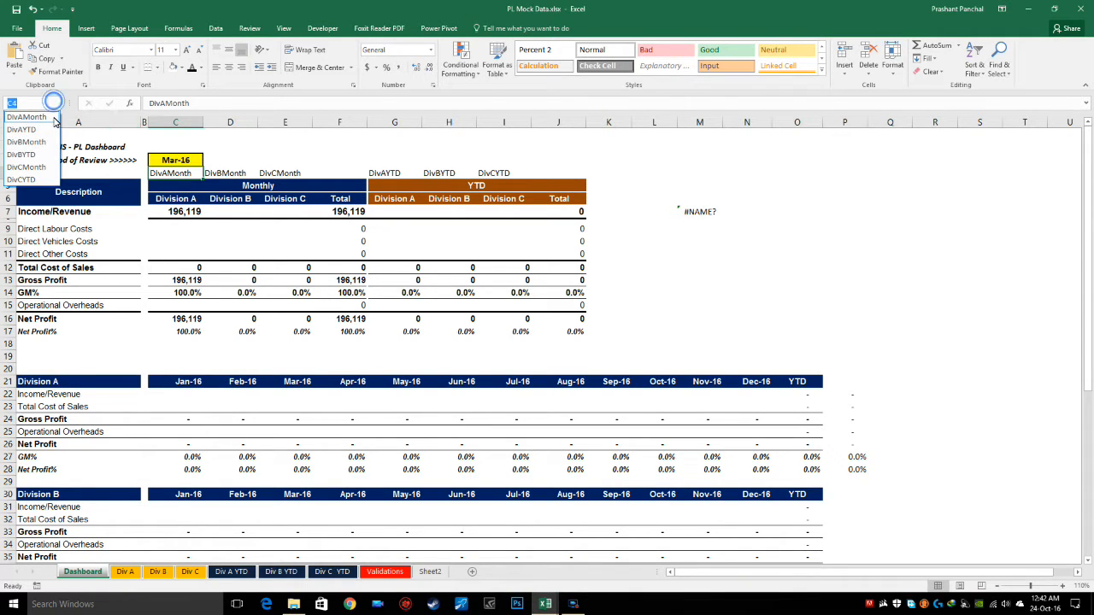
left_click(179, 207)
left_click(167, 173)
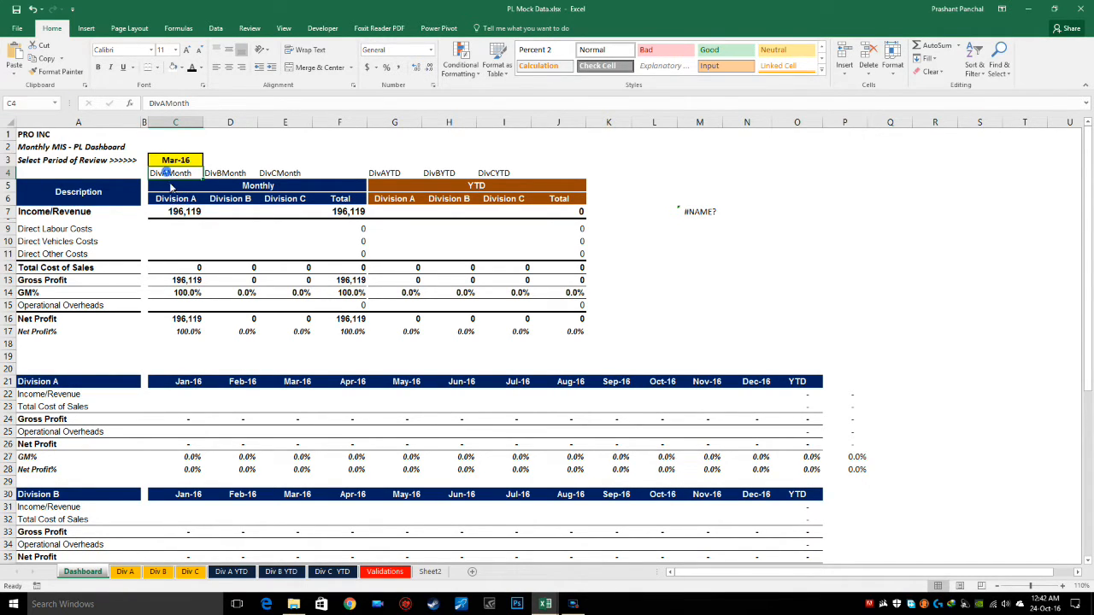
Examine the INDIRECT table array, the MATCH column index and its lookup array in the C7 formula
left_click(175, 218)
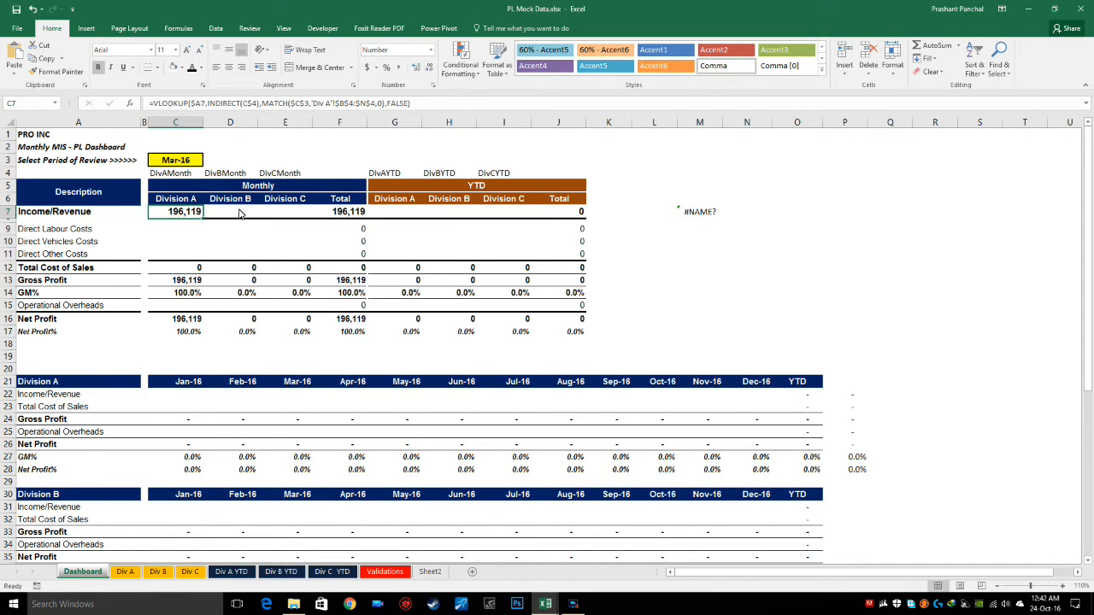
double_click(193, 213)
left_click(276, 219)
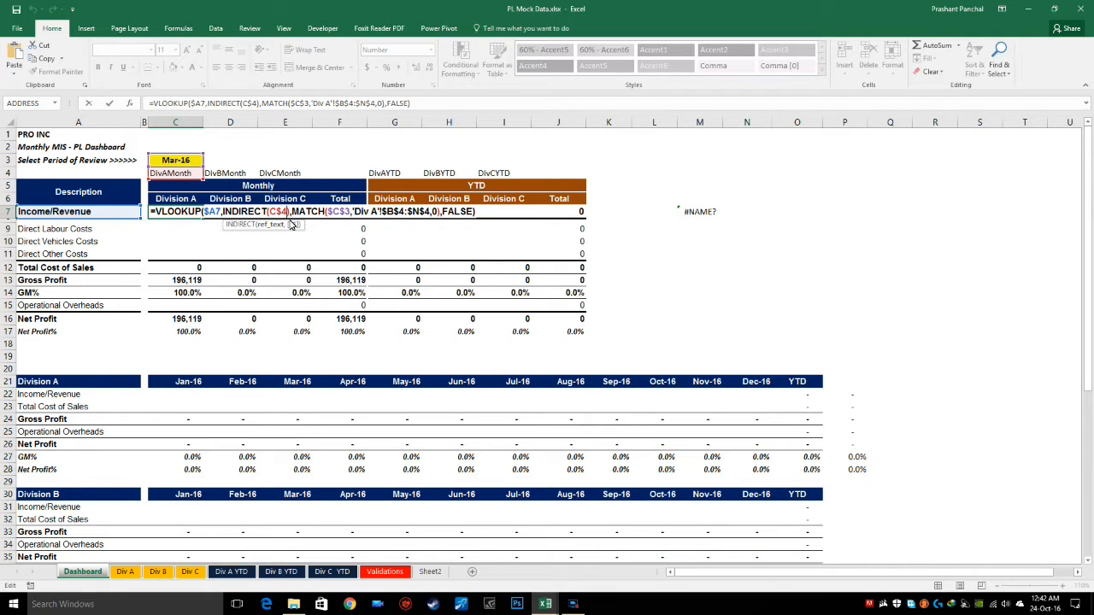
left_click(301, 211)
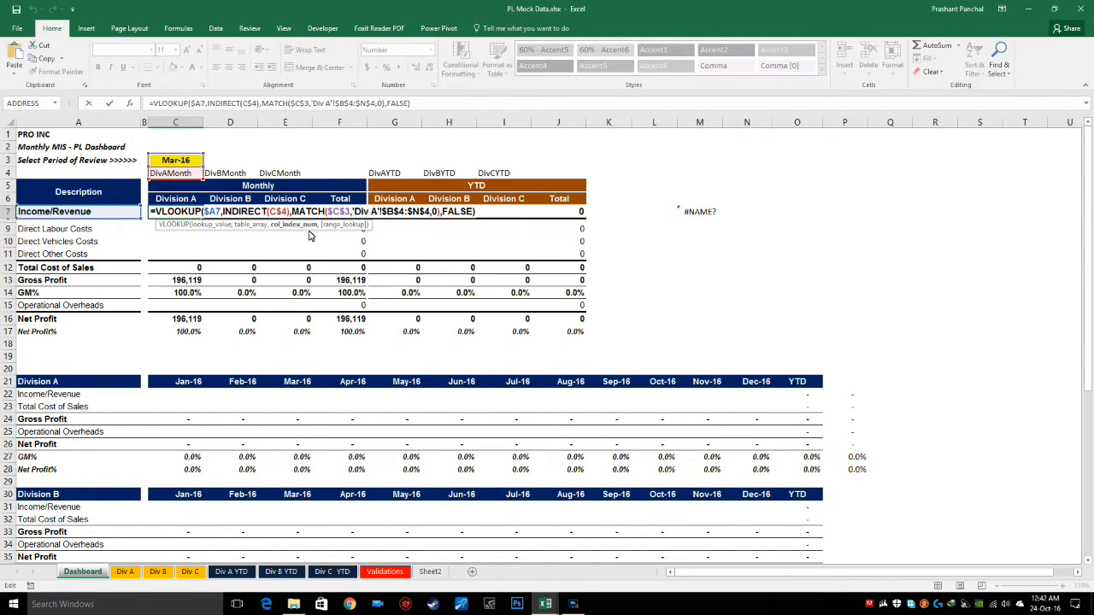
left_click(385, 211)
left_click(386, 224)
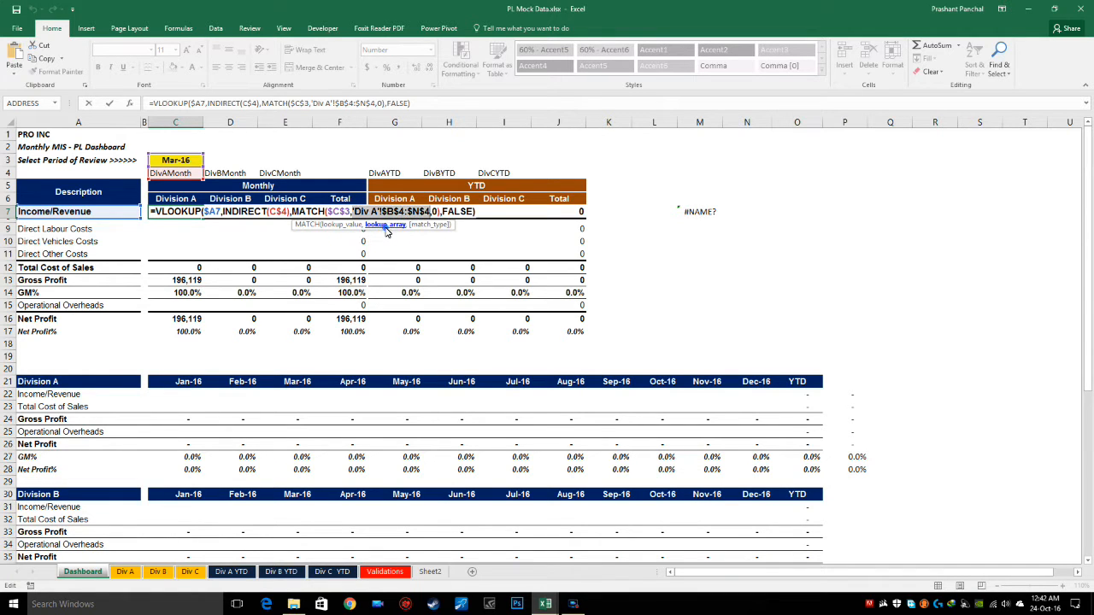
Trace the MATCH lookup array along header cells B4:N4 on the Div A sheet and compare it with the Div B sheet
left_click(125, 571)
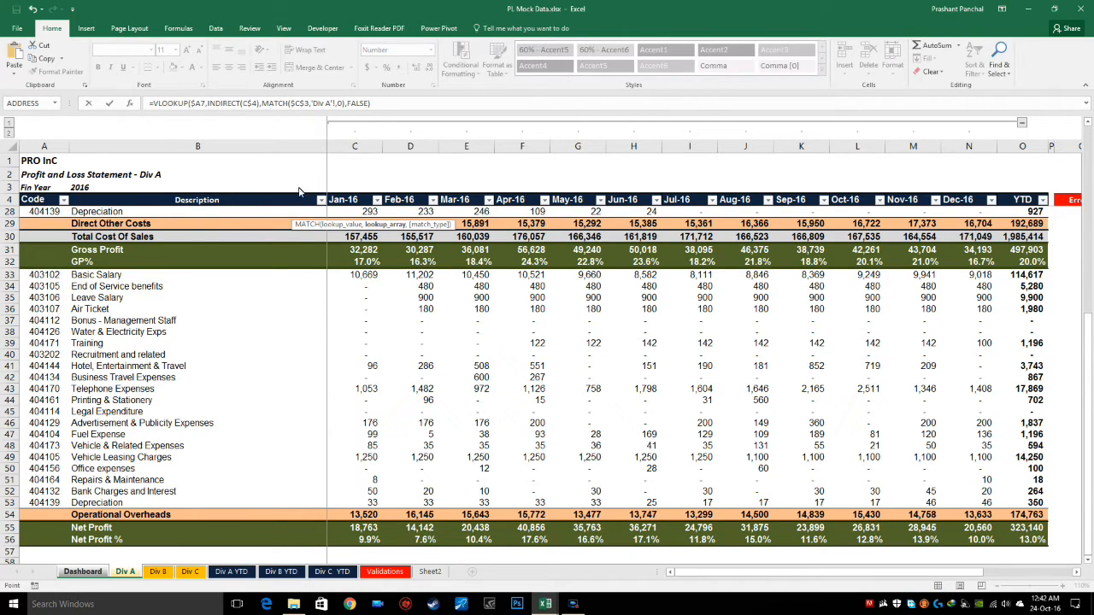
left_click_drag(105, 202, 970, 203)
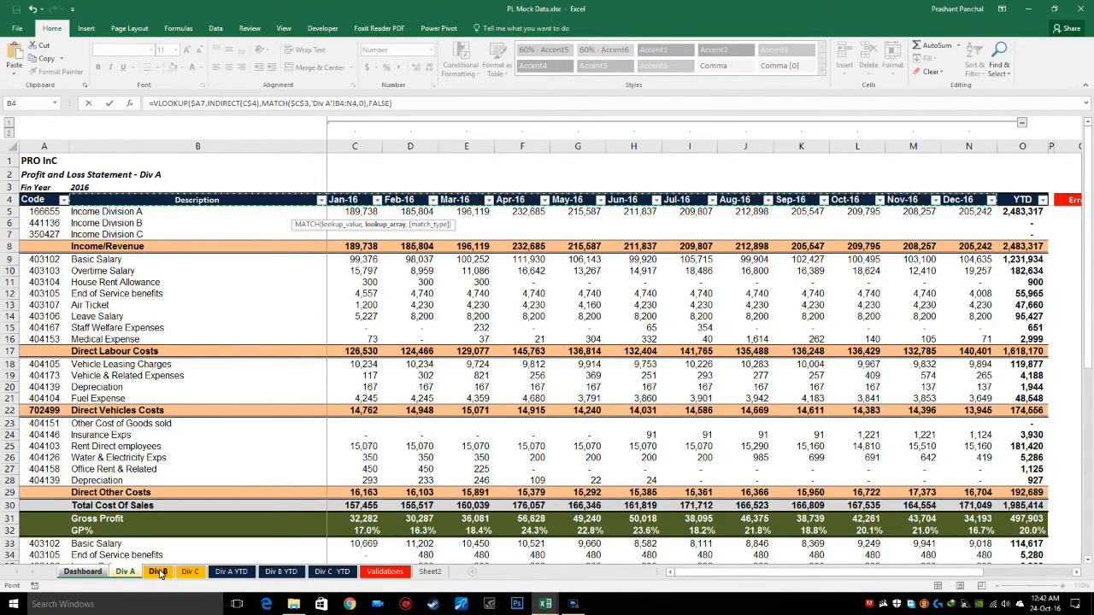
key("ctrl+Page_Down")
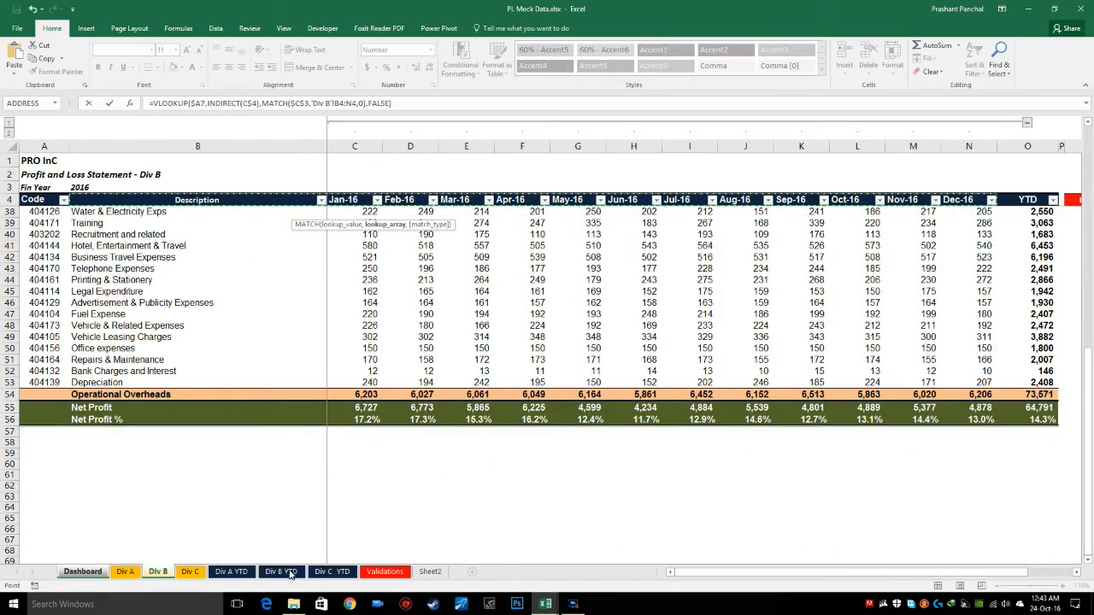
left_click(130, 573)
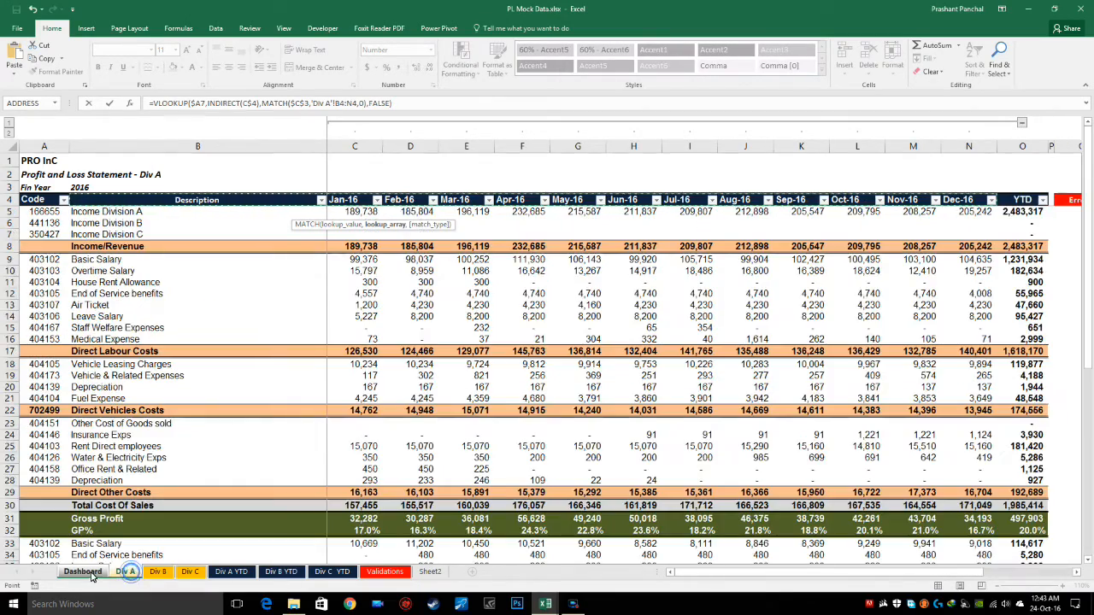
key("Escape")
Examine the MATCH arguments, its match type and the FALSE range lookup in the C7 formula
key("F2")
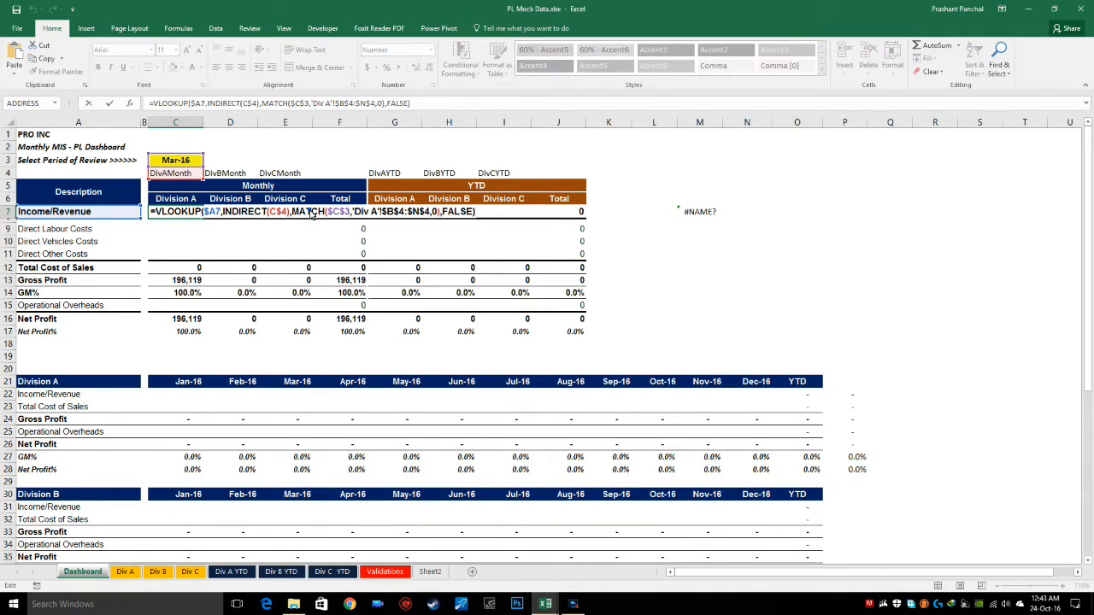
left_click(310, 211)
left_click(395, 211)
left_click(431, 212)
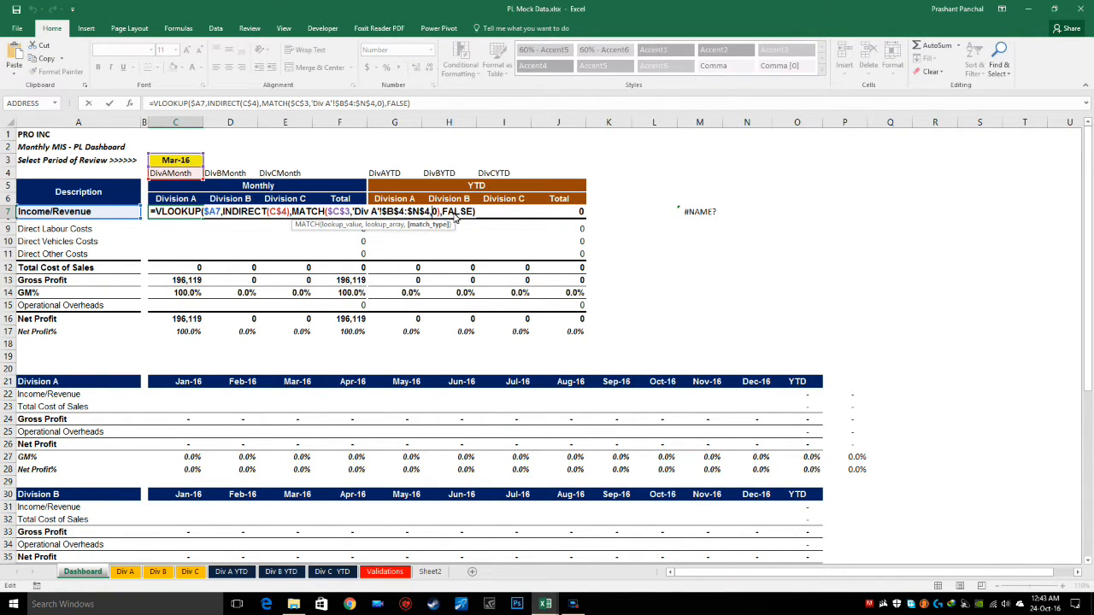
left_click(453, 214)
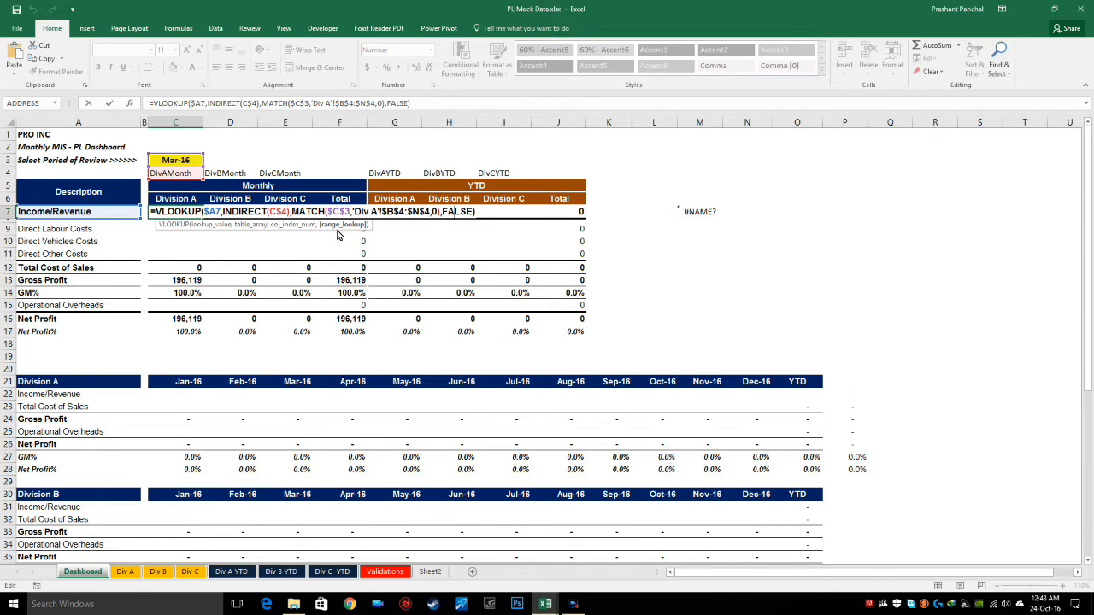
key("Return")
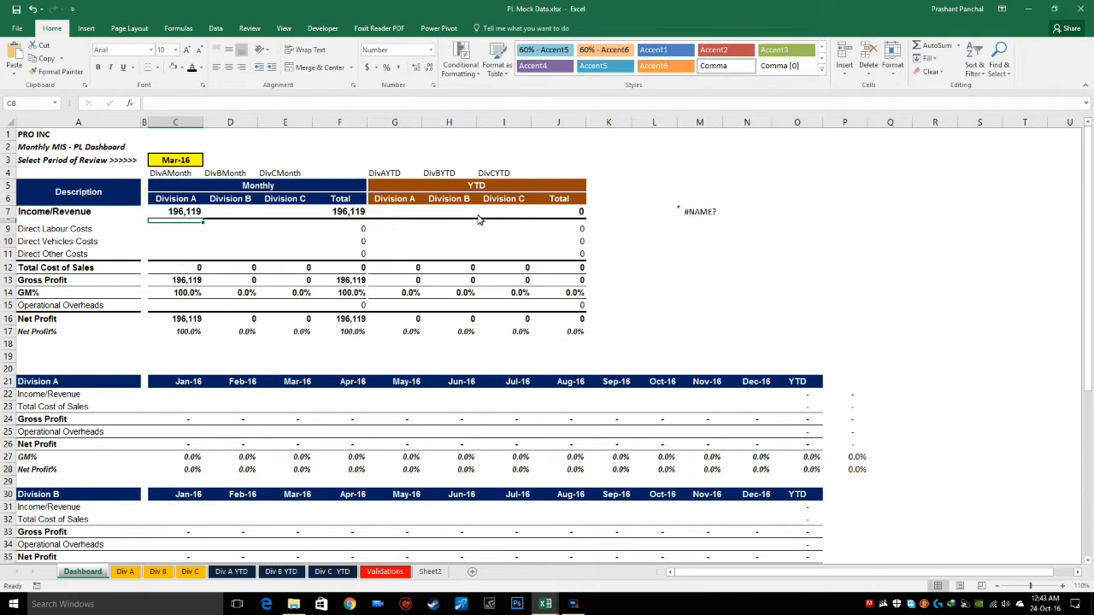
left_click(158, 214)
key("F2")
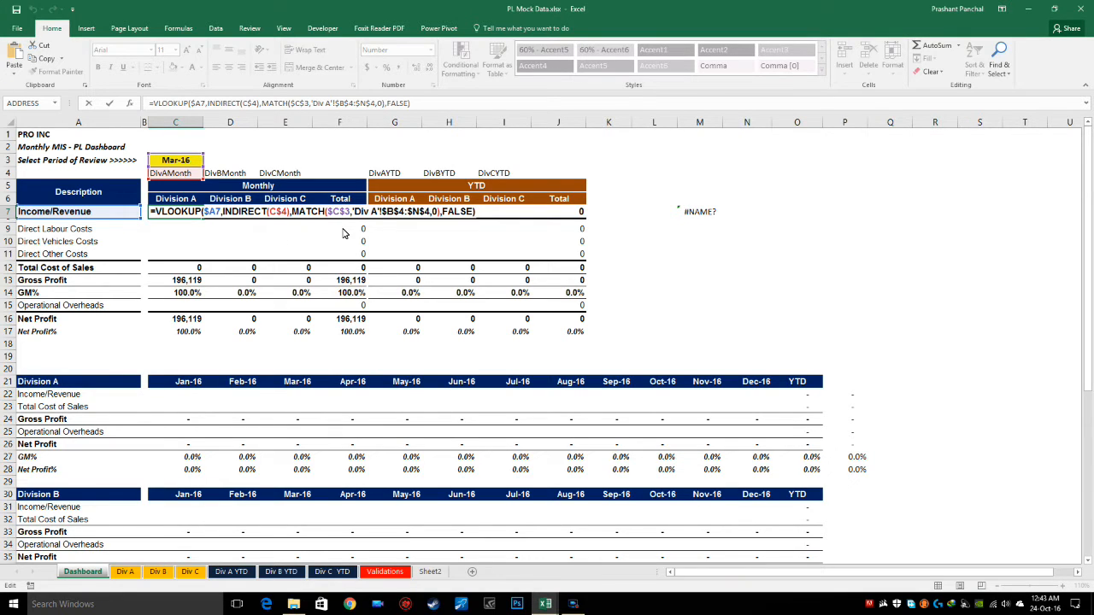
key("ctrl+Return")
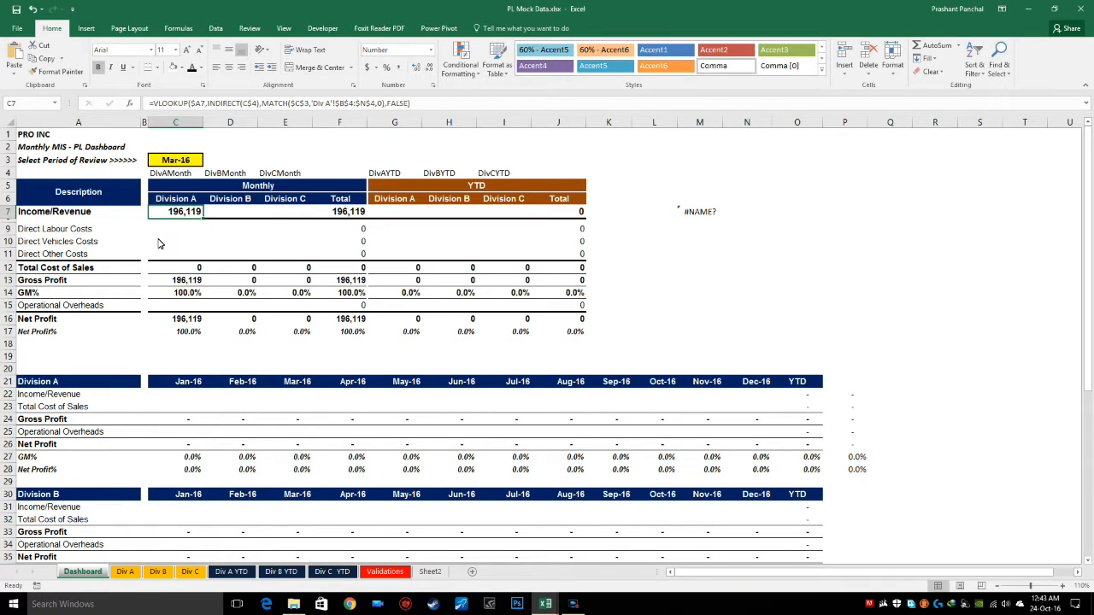
Copy the Income/Revenue formula in C7 to D7:E7 for Divisions B and C, pasting formulas only
key("ctrl+c")
key("Right")
key("shift+Right")
key("ctrl+alt+v")
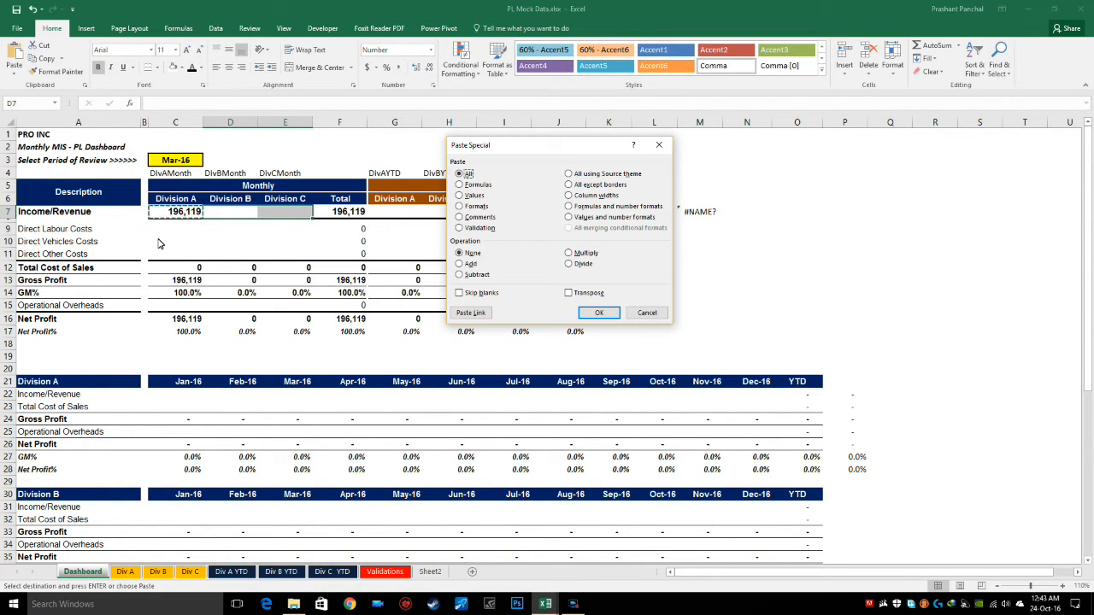
key("f")
key("Return")
key("Escape")
key("Left")
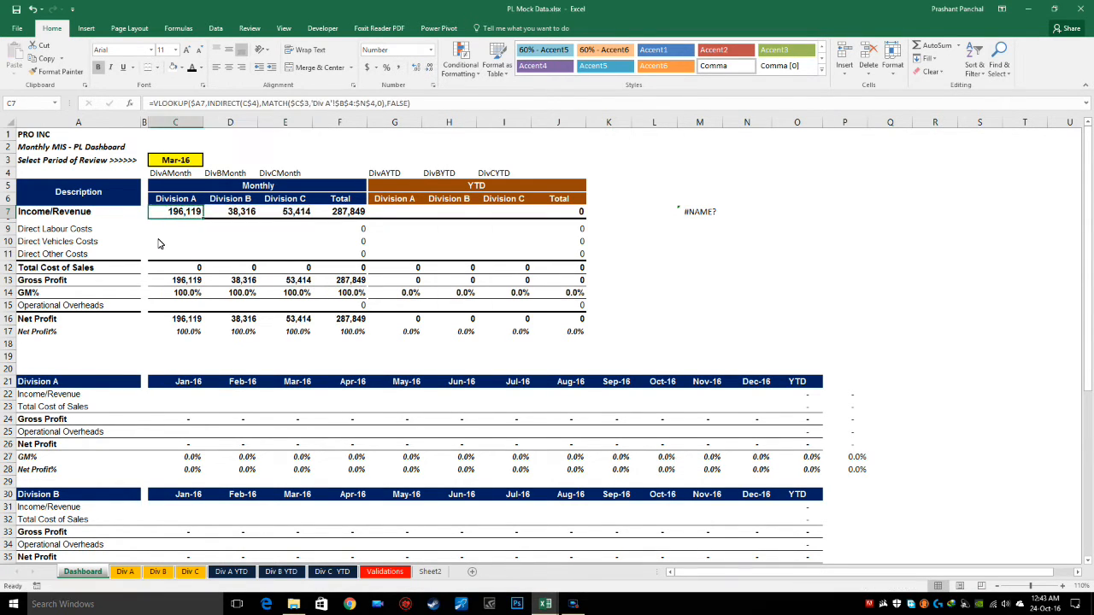
Check the cell references in the monthly Income/Revenue formulas across C7:F7, including the Total
key("Right")
key("Right")
key("Right")
key("F2")
key("Escape")
key("Left")
key("F2")
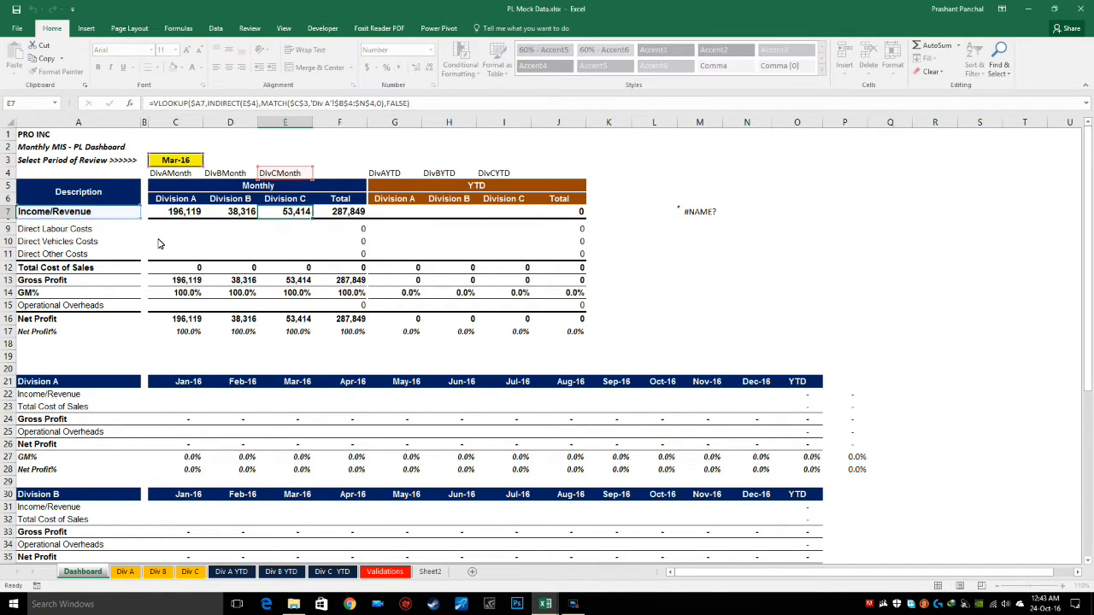
key("Left")
key("F2")
key("Escape")
key("Left")
key("F2")
key("Escape")
key("Right")
key("F2")
key("Escape")
key("Right")
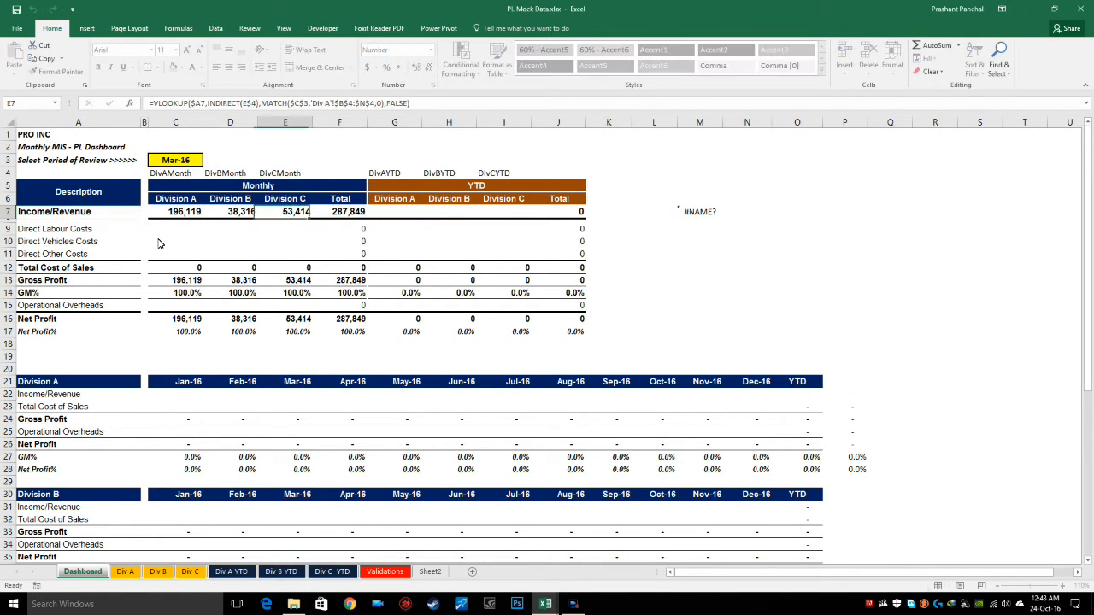
key("F2")
key("Escape")
key("Right")
key("F2")
key("Escape")
key("Left")
key("Left")
key("Left")
key("Left")
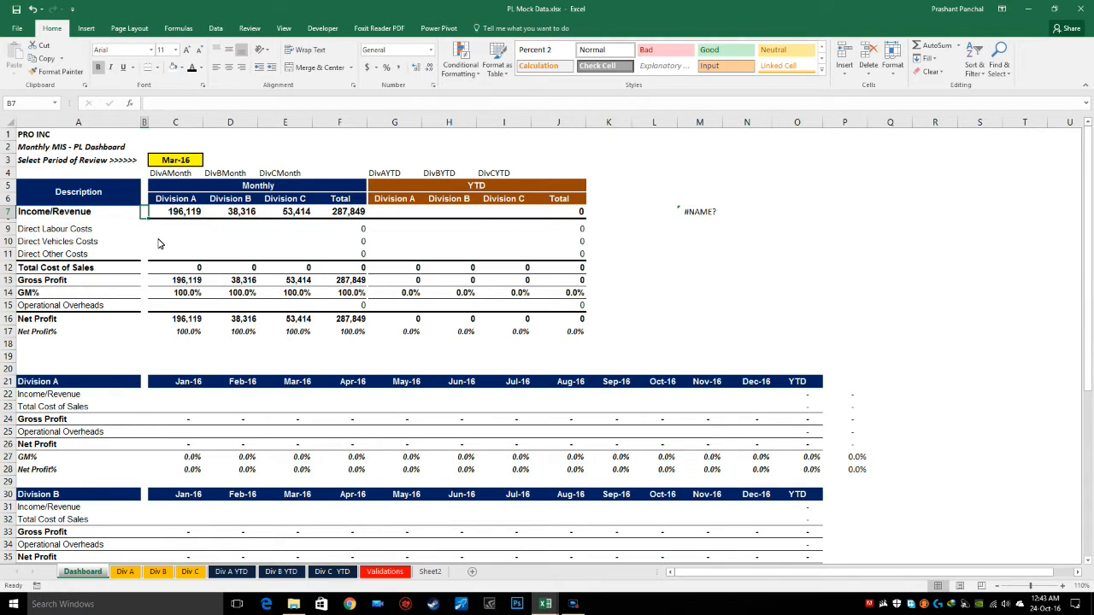
Copy the monthly formulas in C7:F7 into rows 8 to 11 for the direct costs, pasting formulas only
key("Right")
key("shift+Right")
key("shift+Right")
key("shift+Right")
key("ctrl+c")
key("Down")
key("Down")
key("shift+Down")
key("shift+Down")
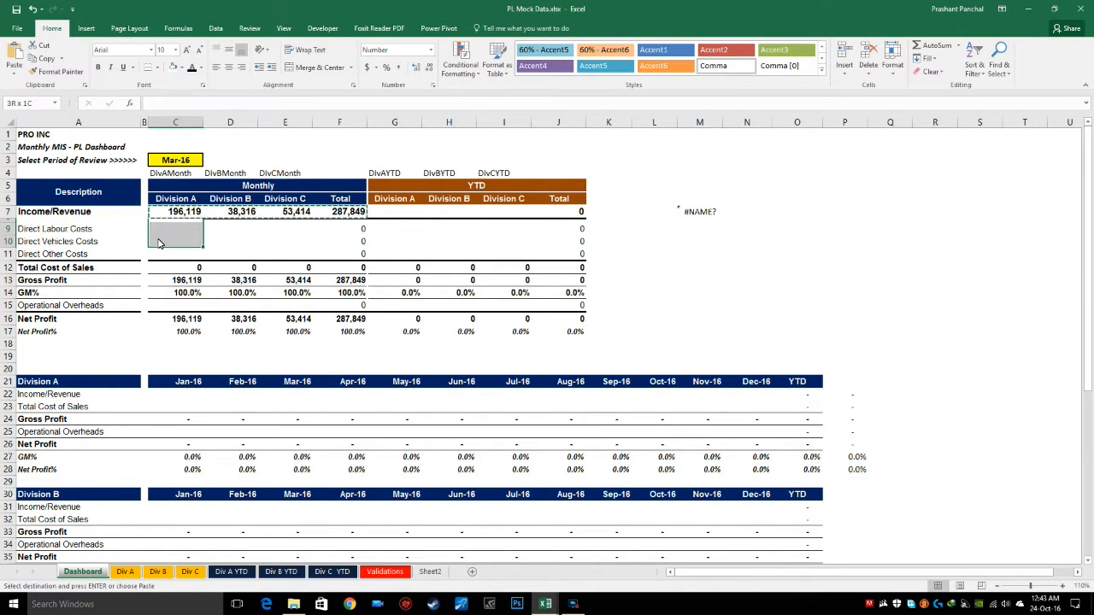
key("alt+e")
key("s")
key("f")
key("Return")
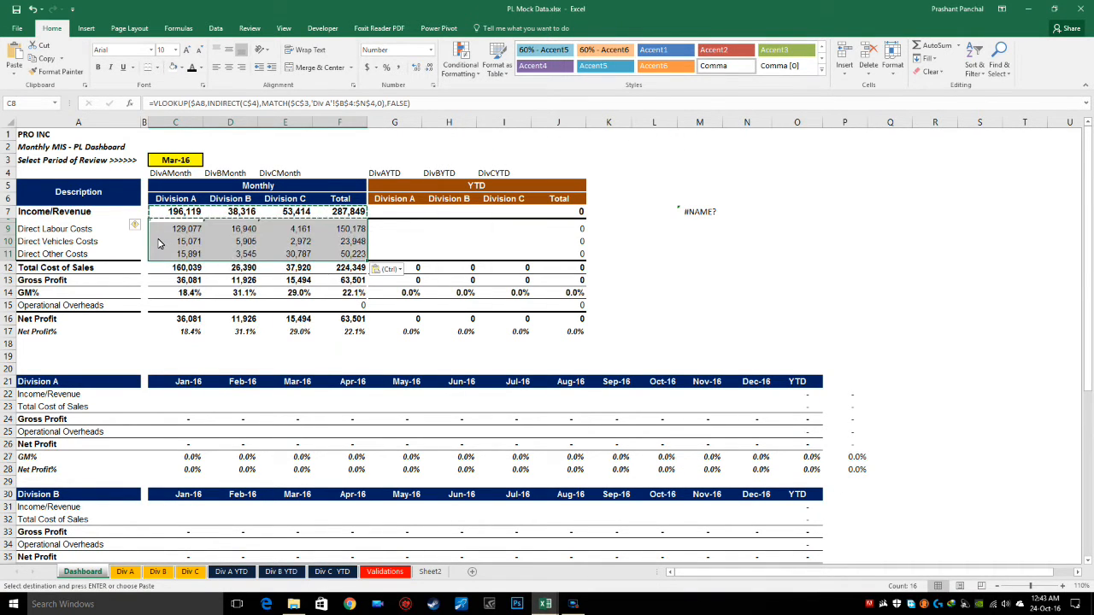
key("Escape")
Check the linked Direct Other Costs label in A11 and the copied VLOOKUP formula in C9
key("Left")
key("Left")
key("Down")
key("Down")
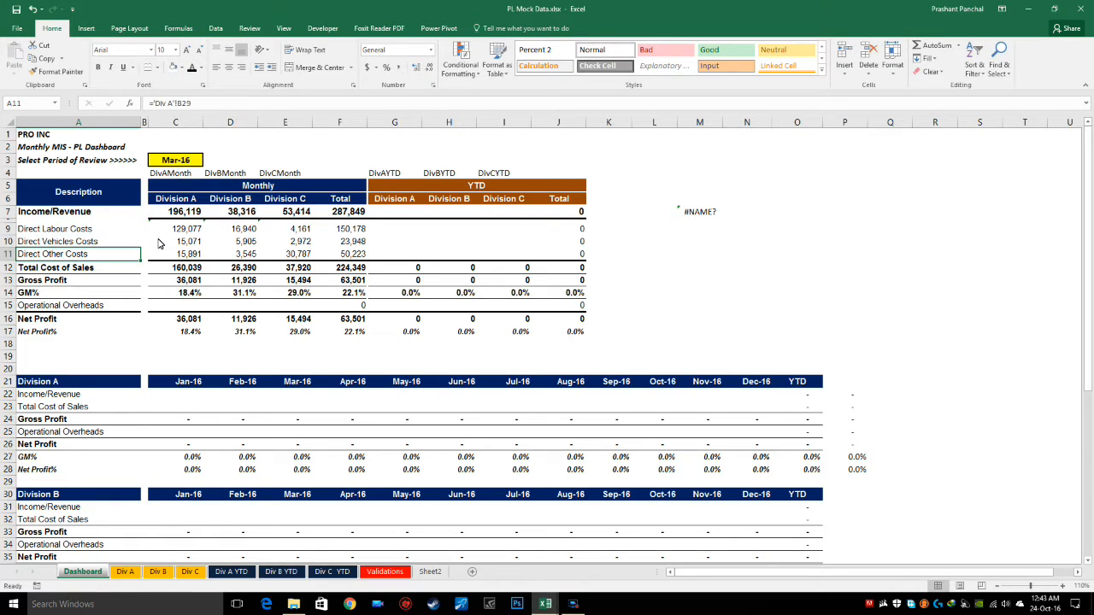
key("Right")
key("Right")
key("Up")
key("Up")
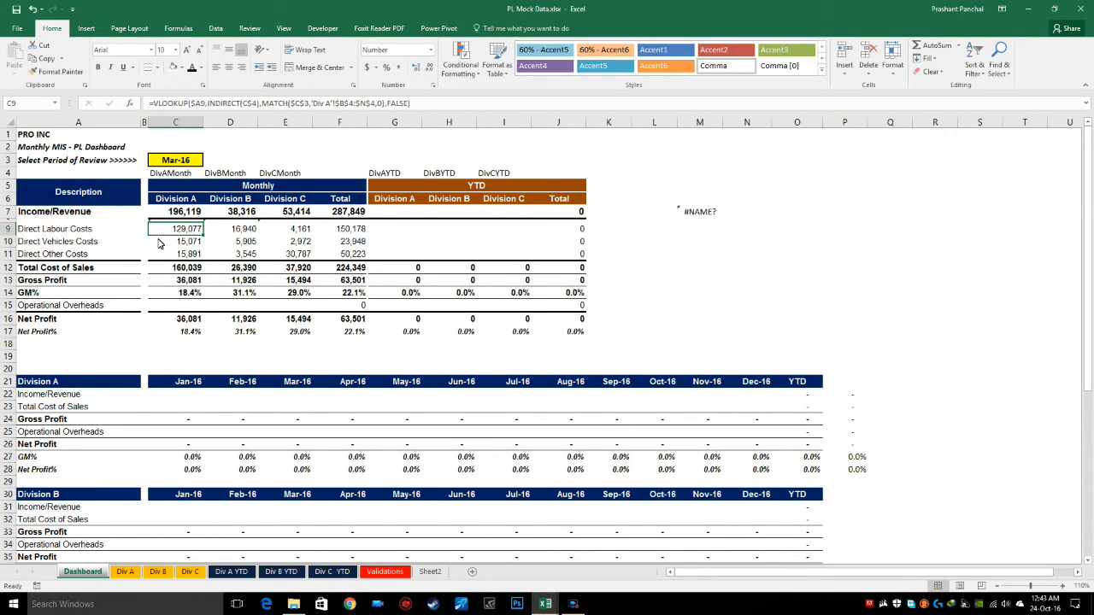
Compare the direct cost labels in A9:A11 with the descriptions on the Div A, Div B and Div C sheets
left_click_drag(34, 230, 36, 249)
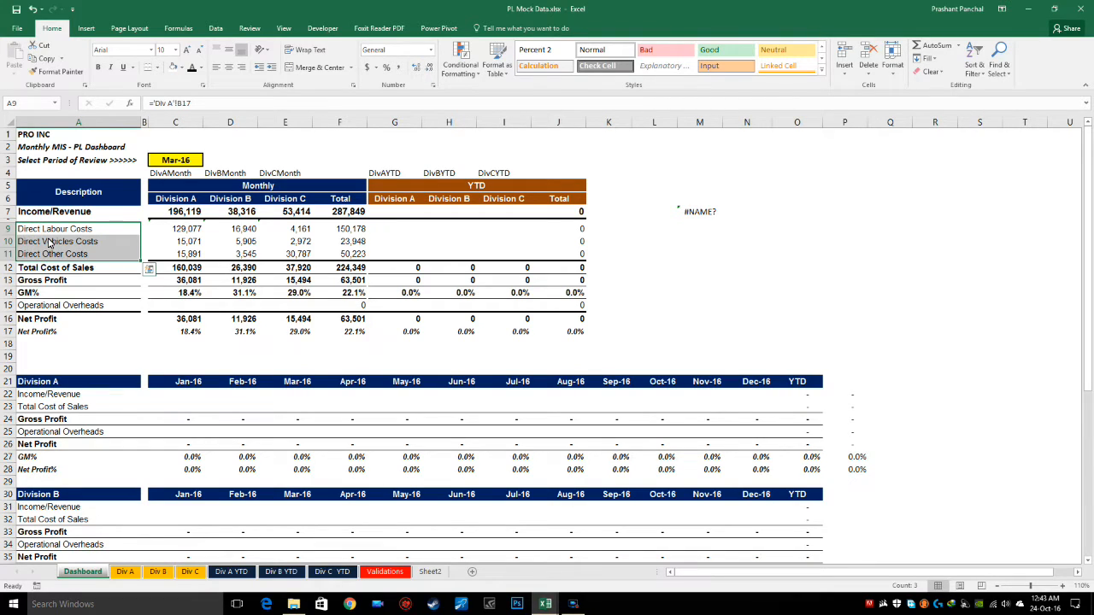
left_click(124, 572)
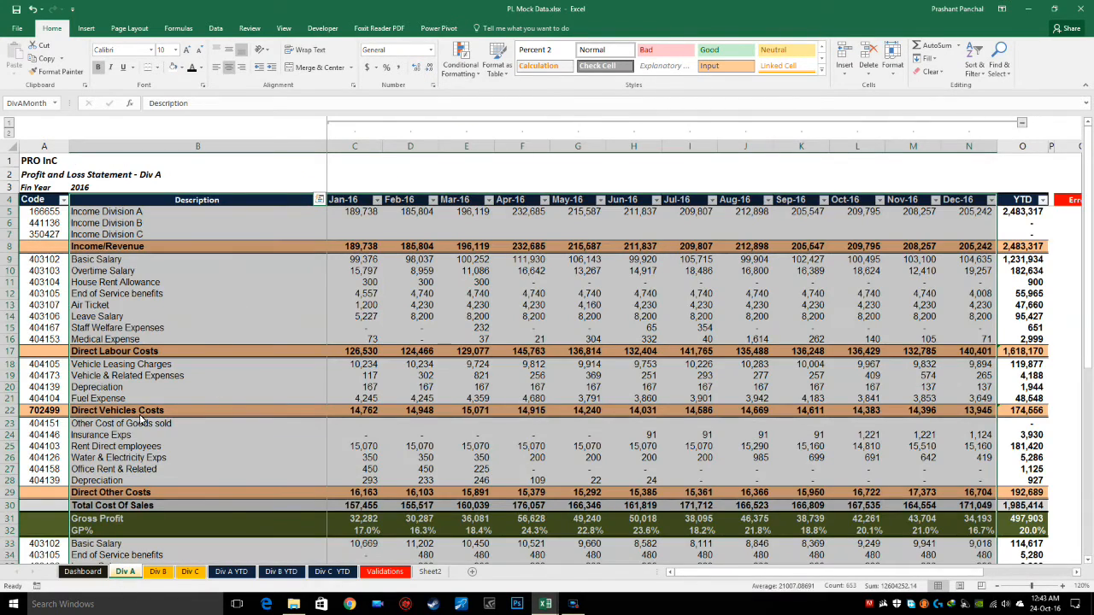
left_click(157, 573)
left_click(192, 573)
left_click(129, 573)
left_click(84, 573)
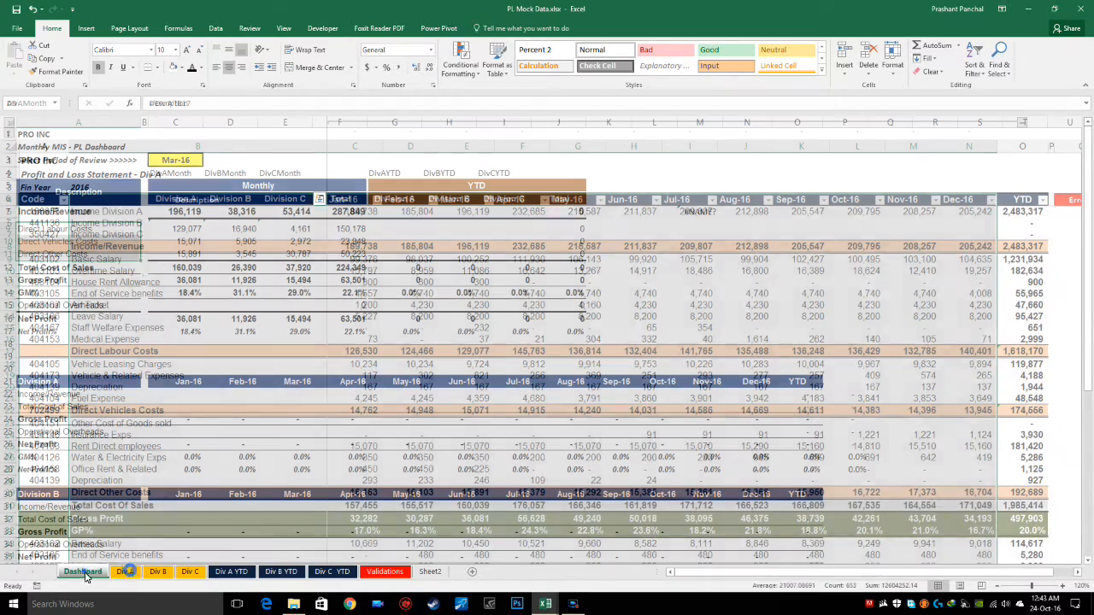
Check the Direct Vehicles Costs label in A10 against the Direct Labour and Direct Vehicles Costs rows on the Div A sheet
left_click(54, 242)
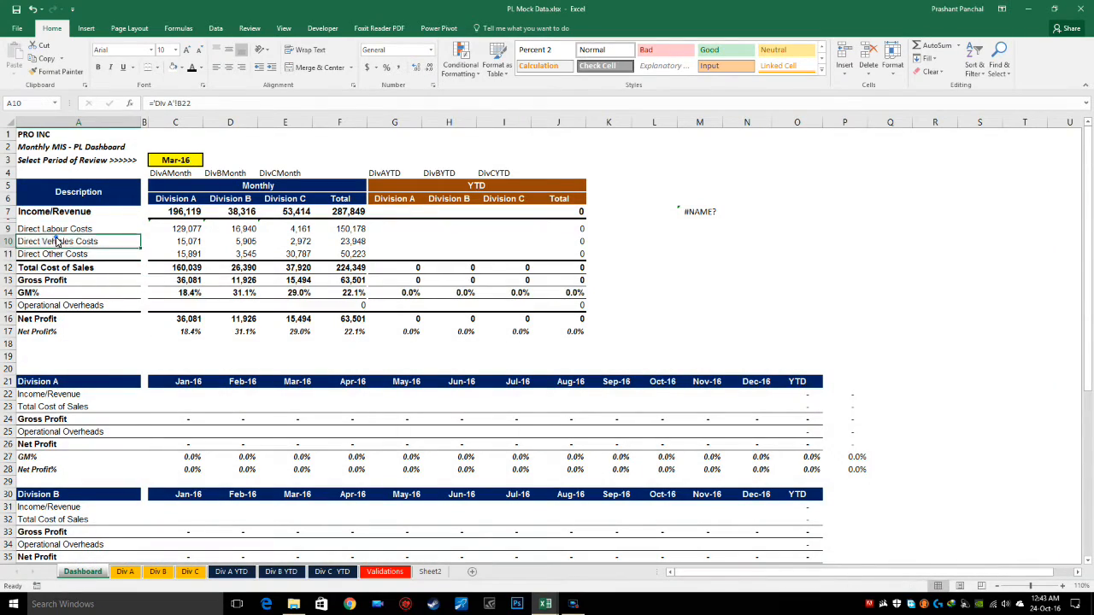
left_click(122, 572)
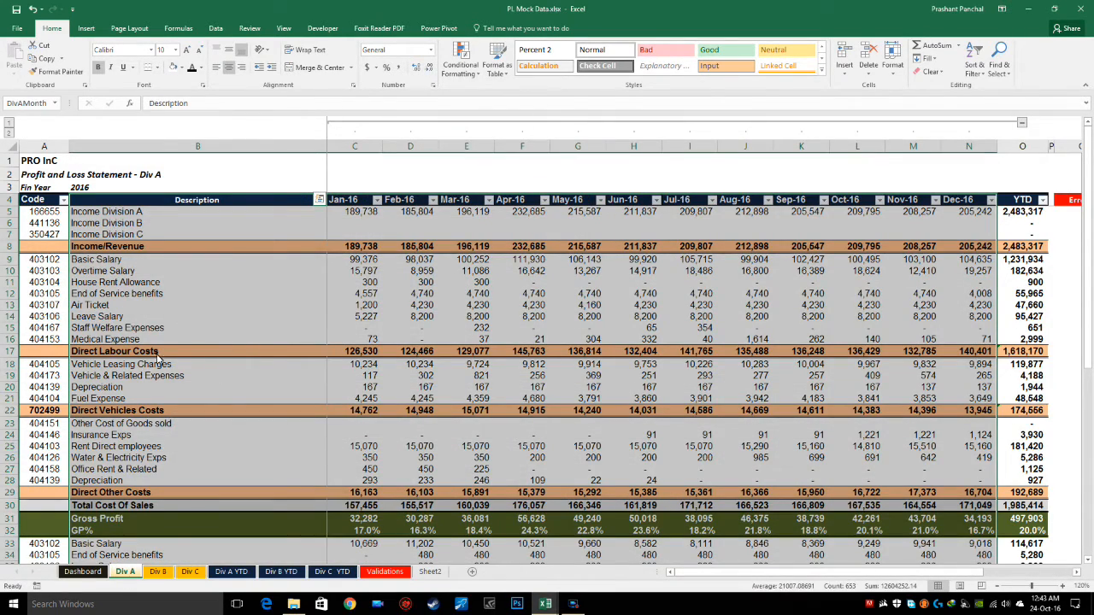
left_click(158, 359)
left_click(105, 412)
left_click(82, 572)
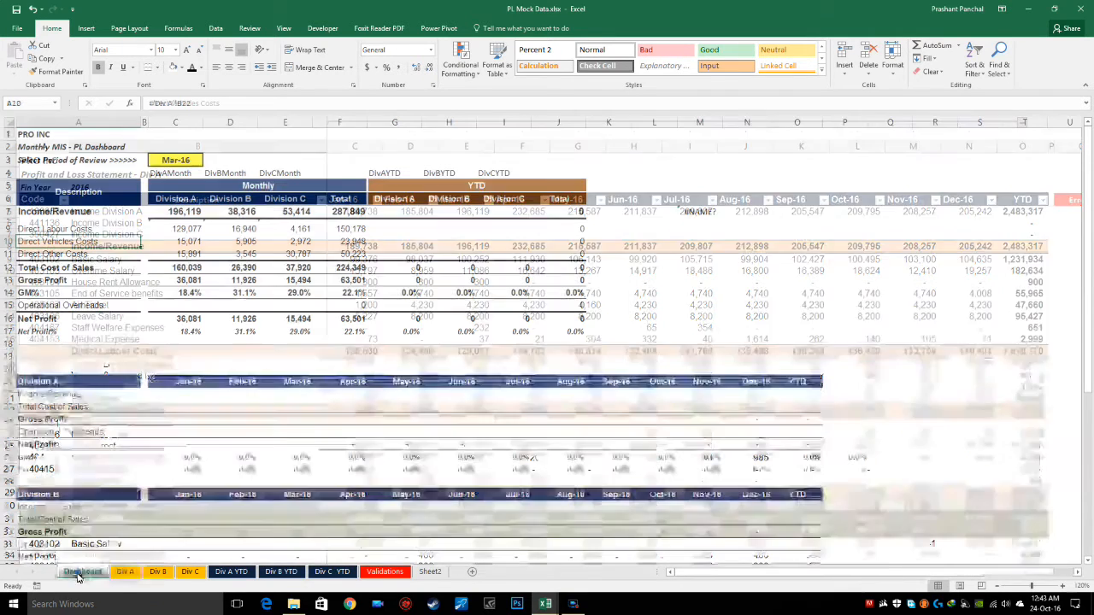
Copy the Direct Vehicles Costs formulas in C10:F10 to the monthly Operational Overheads row from C15, pasting formulas only
left_click(178, 245)
double_click(337, 241)
key("Escape")
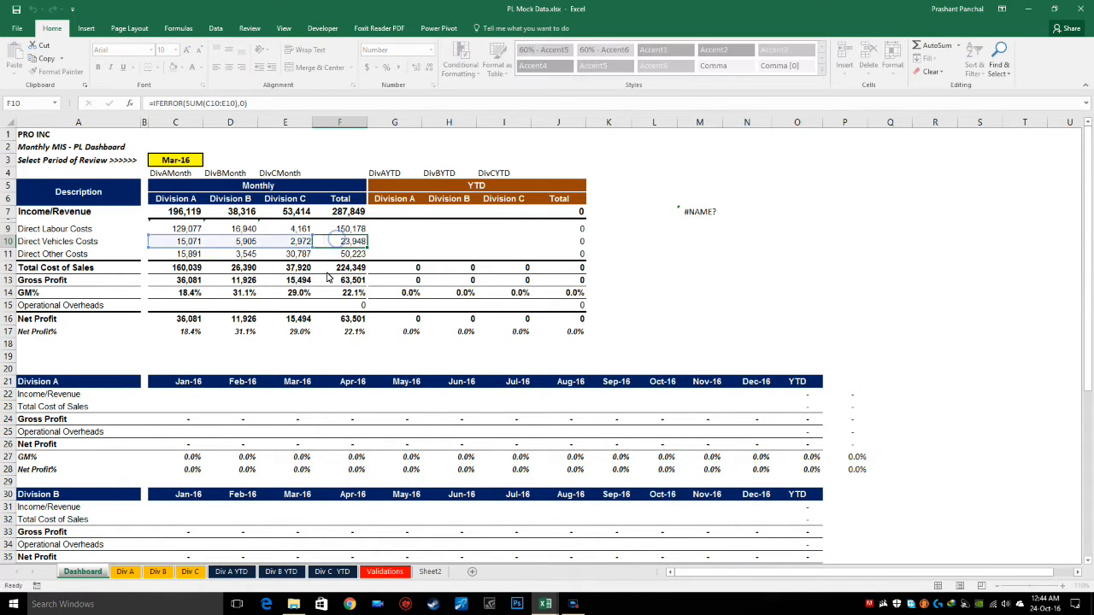
left_click_drag(175, 242, 325, 246)
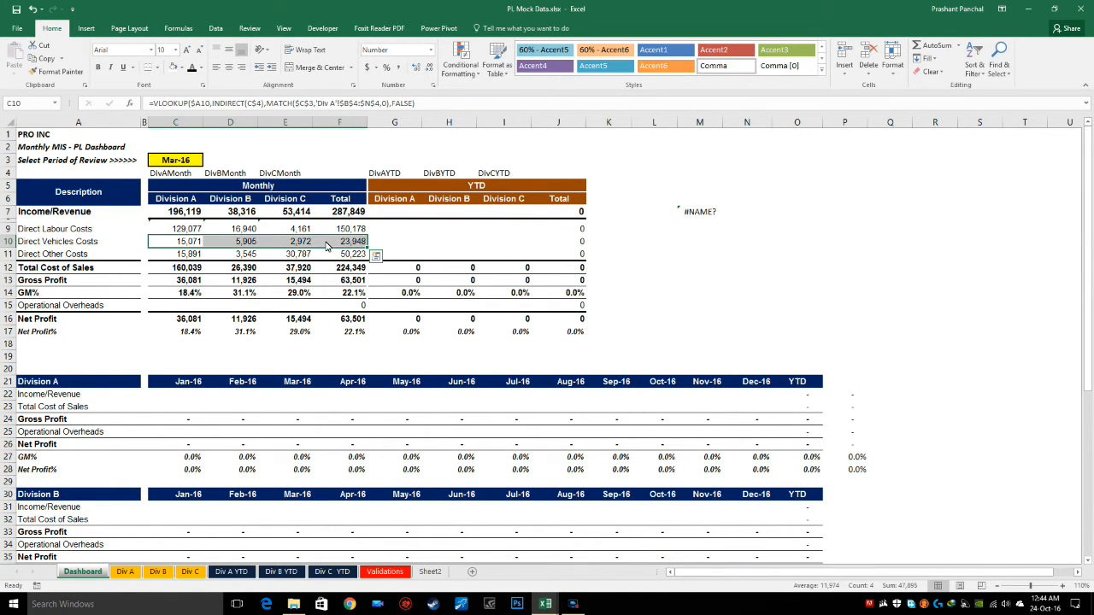
key("ctrl+c")
left_click(177, 309)
key("ctrl+alt+v")
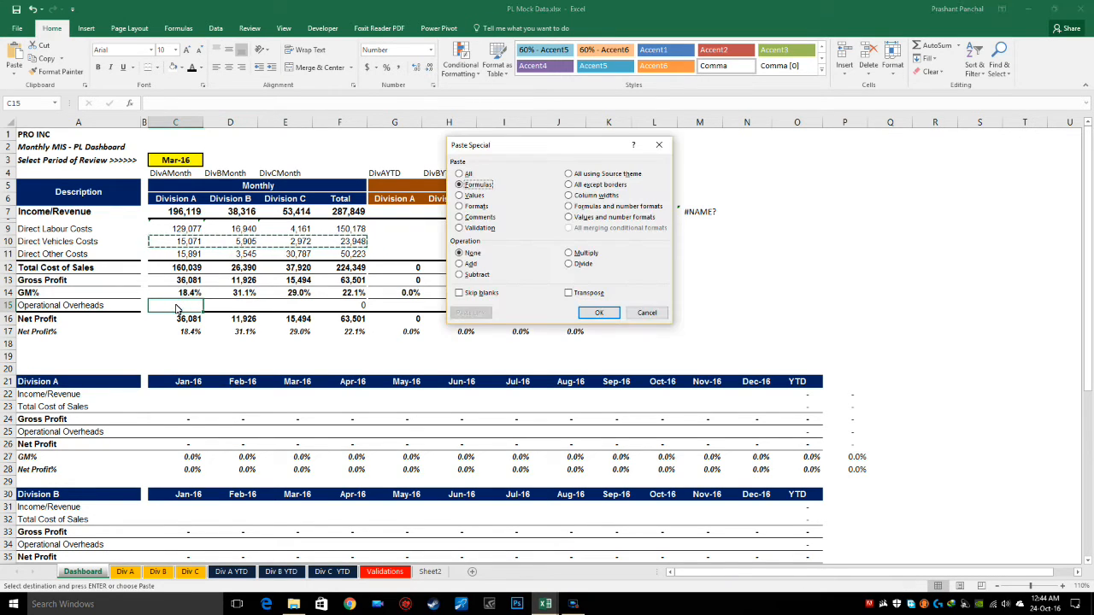
key("Return")
Check the Operational Overheads total formula in F15 and the Net Profit% formula in C17
key("Right")
key("Right")
key("Right")
key("F2")
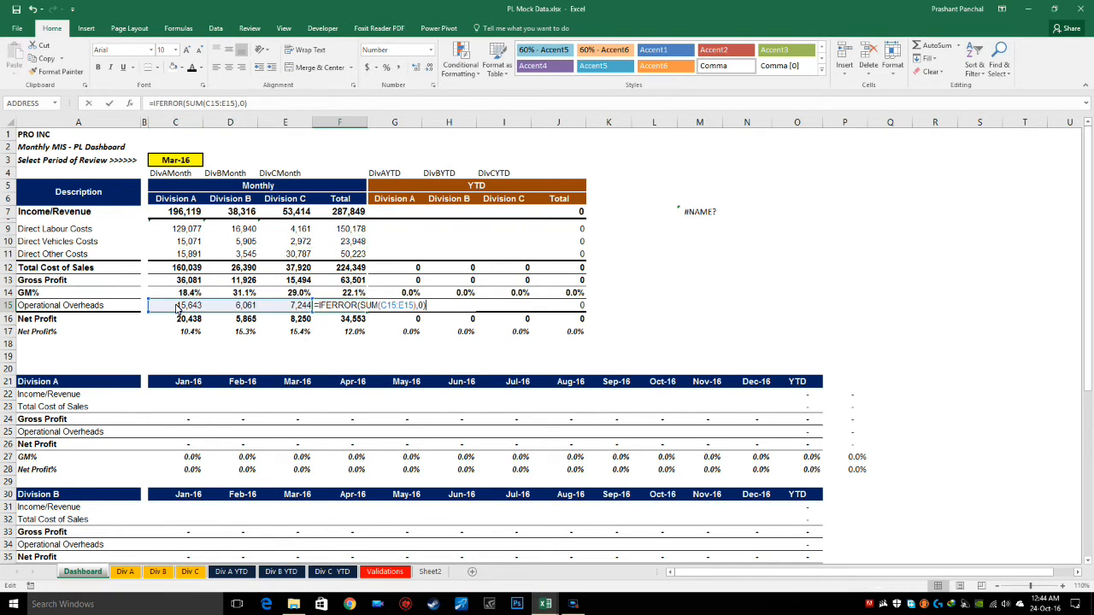
key("Return")
key("Down")
key("Left")
key("Left")
key("Left")
key("F2")
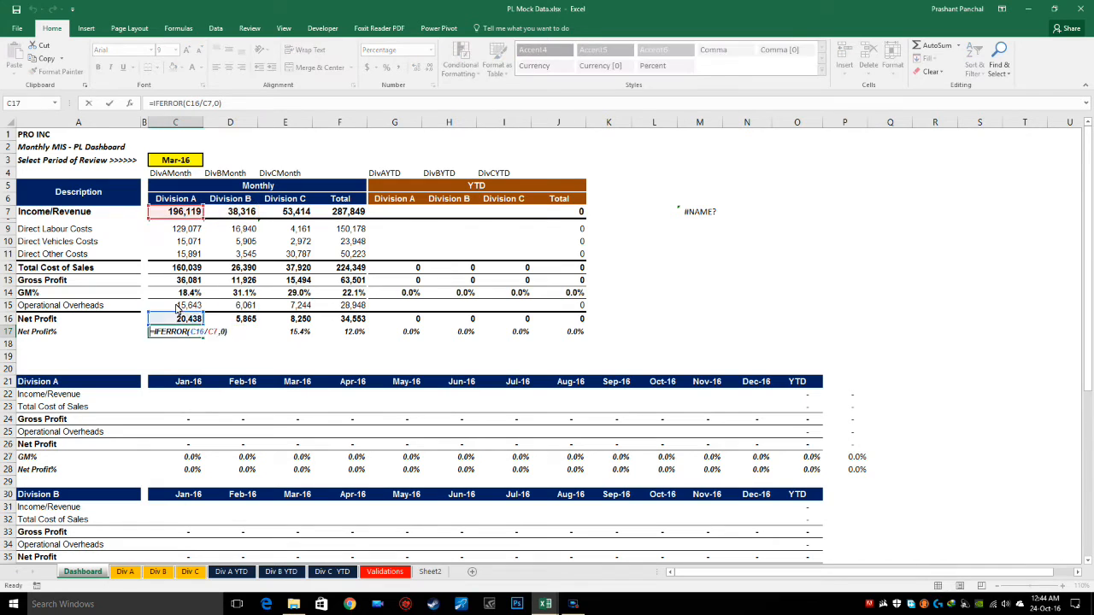
key("Escape")
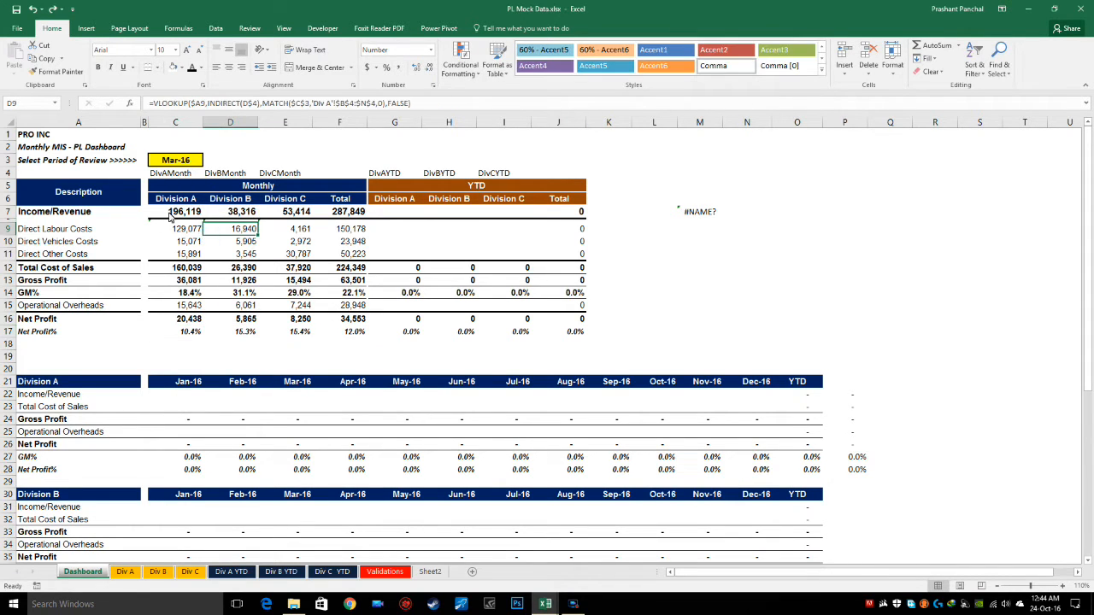
Copy the monthly formulas in C7:F17 to the YTD block starting at G7, pasting formulas only
left_click_drag(175, 211, 341, 336)
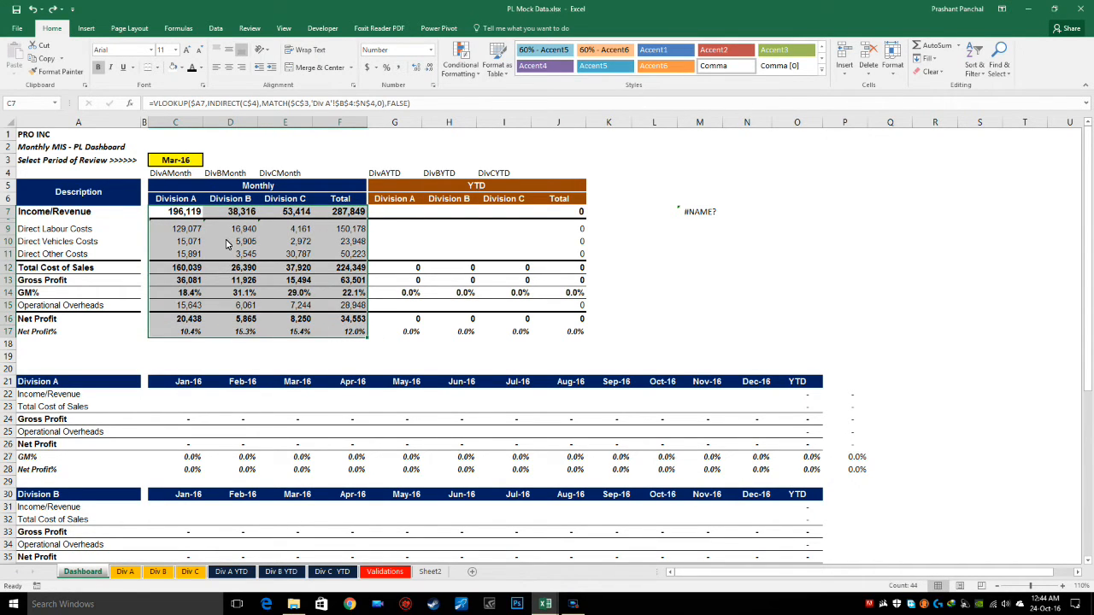
key("ctrl+c")
left_click(396, 212)
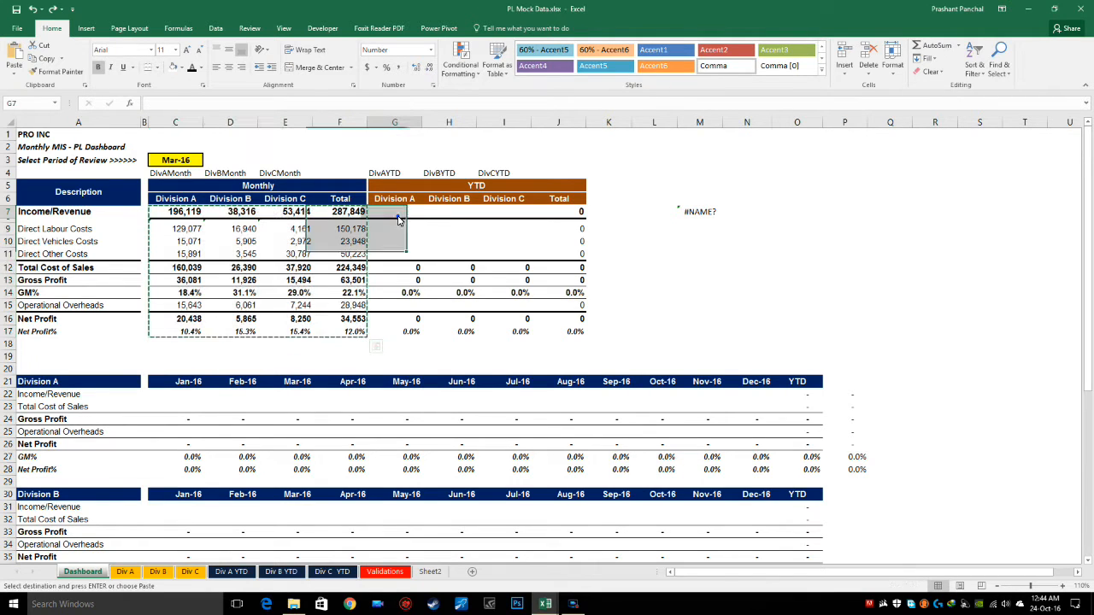
key("alt+e")
key("s")
key("f")
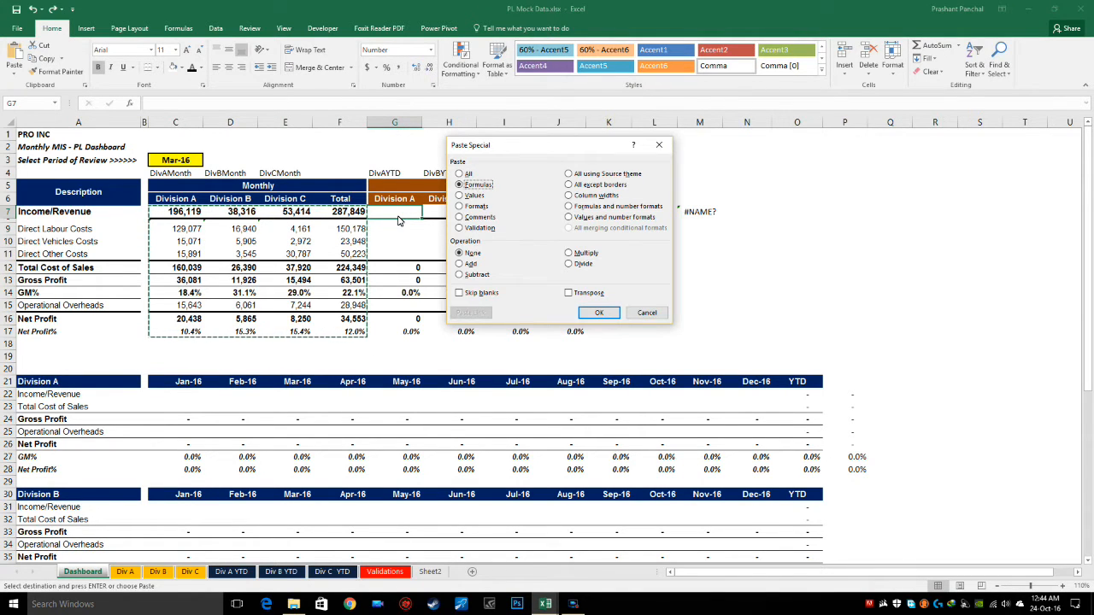
key("Return")
Check the YTD Income/Revenue formulas for Divisions A, B, C and the Total in G7:J7
left_click(398, 215)
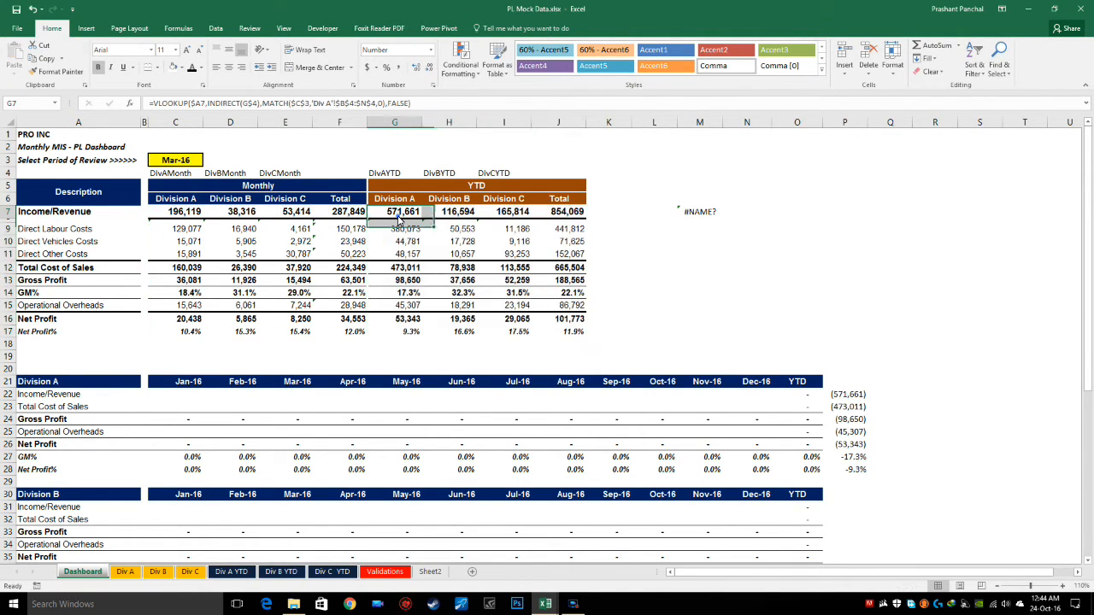
left_click(458, 212)
left_click(511, 211)
left_click(561, 214)
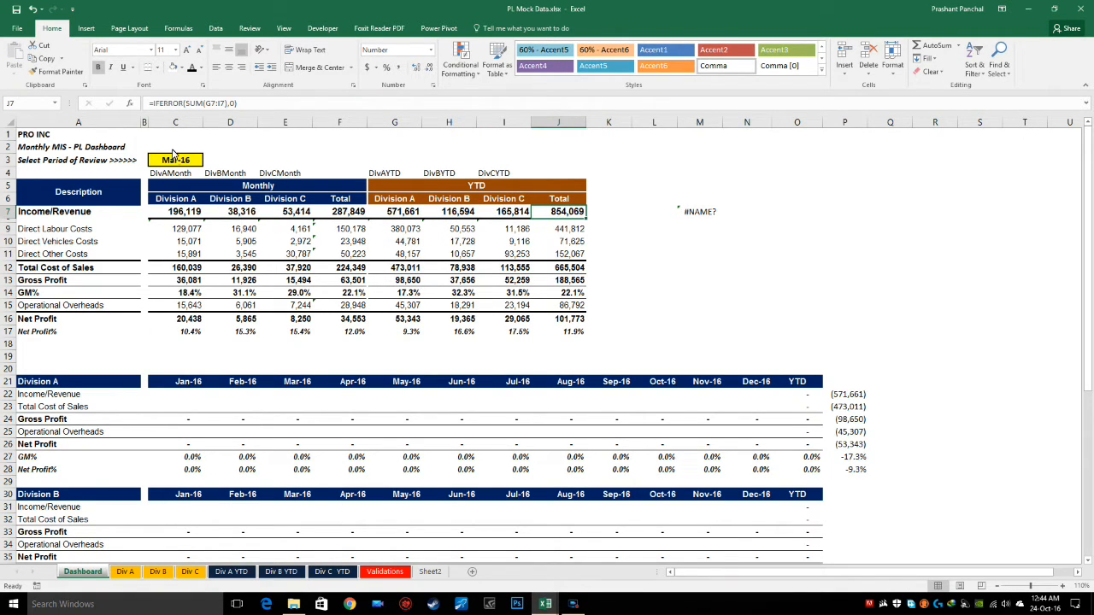
Test the dashboard by switching the review period in C3 to Jan-16, May-16 and Oct-16 in turn
left_click(174, 158)
left_click(208, 161)
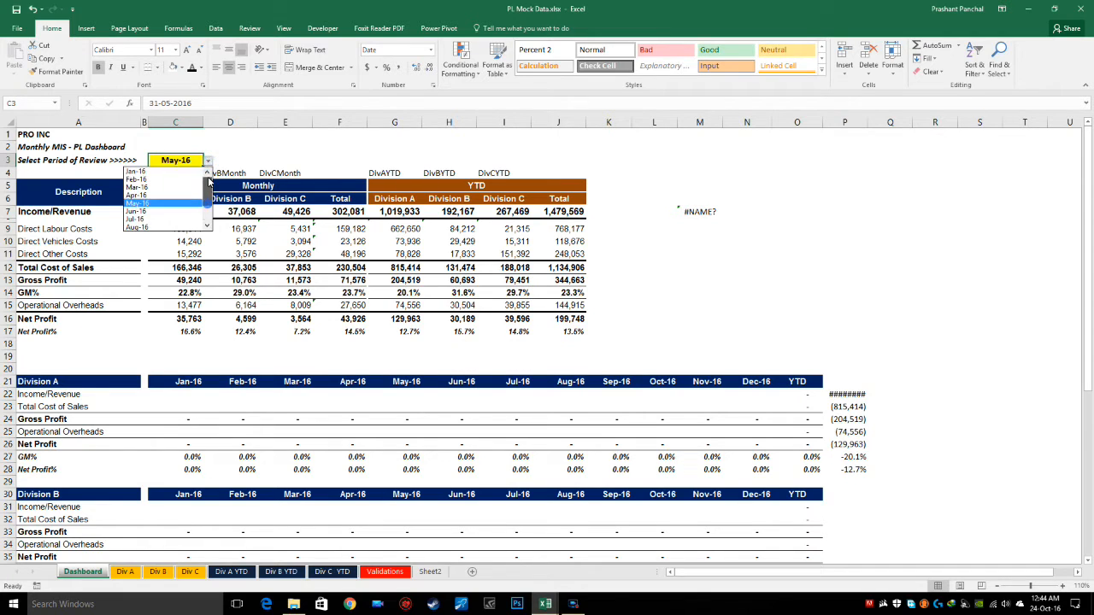
left_click(141, 171)
left_click(207, 161)
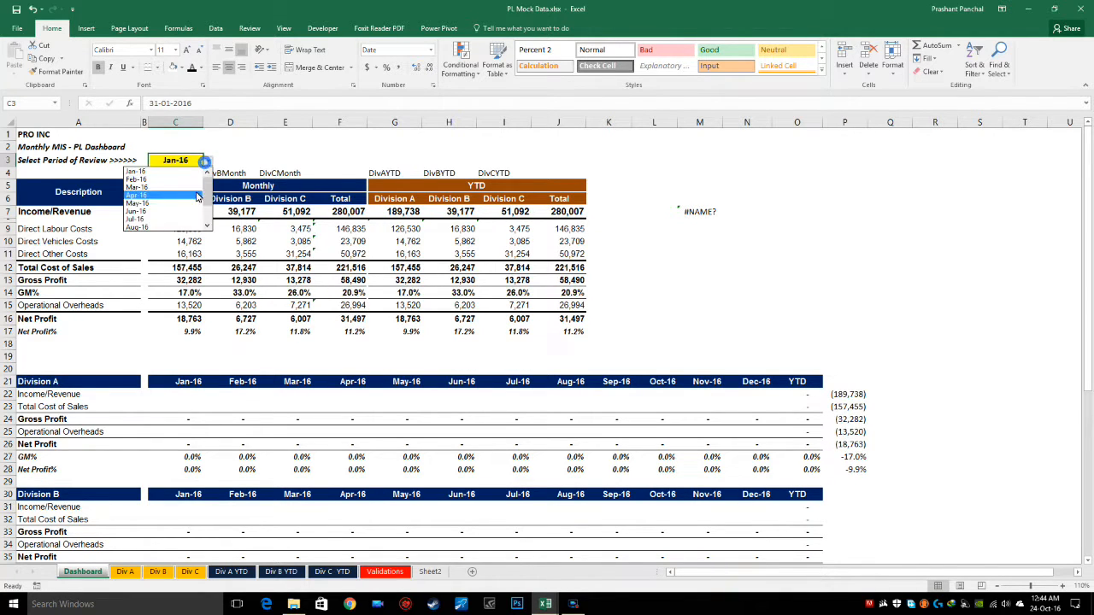
left_click(175, 202)
left_click(208, 161)
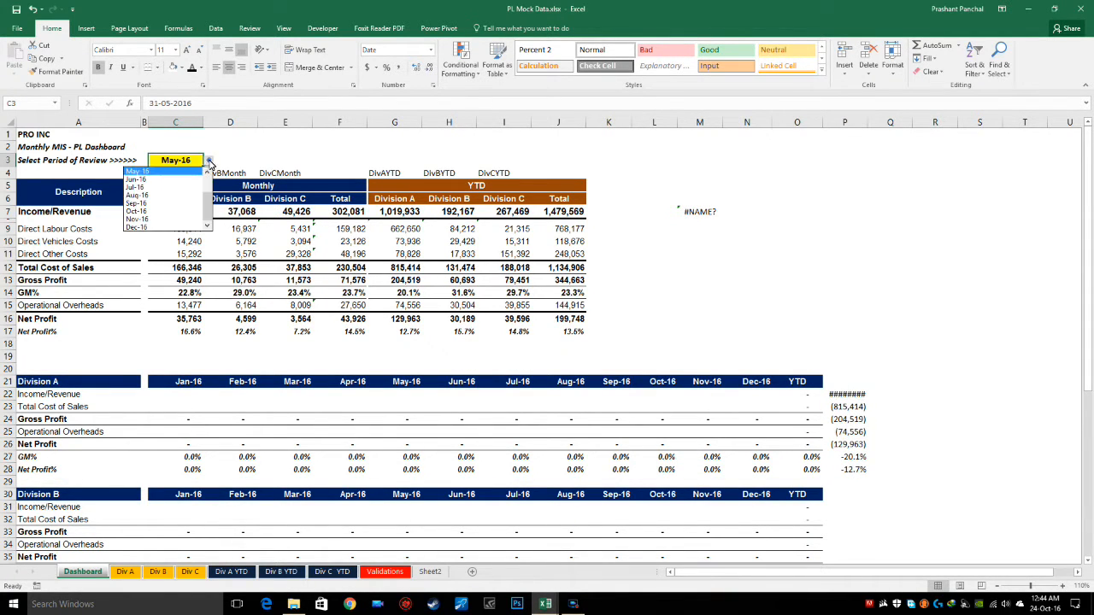
left_click(138, 211)
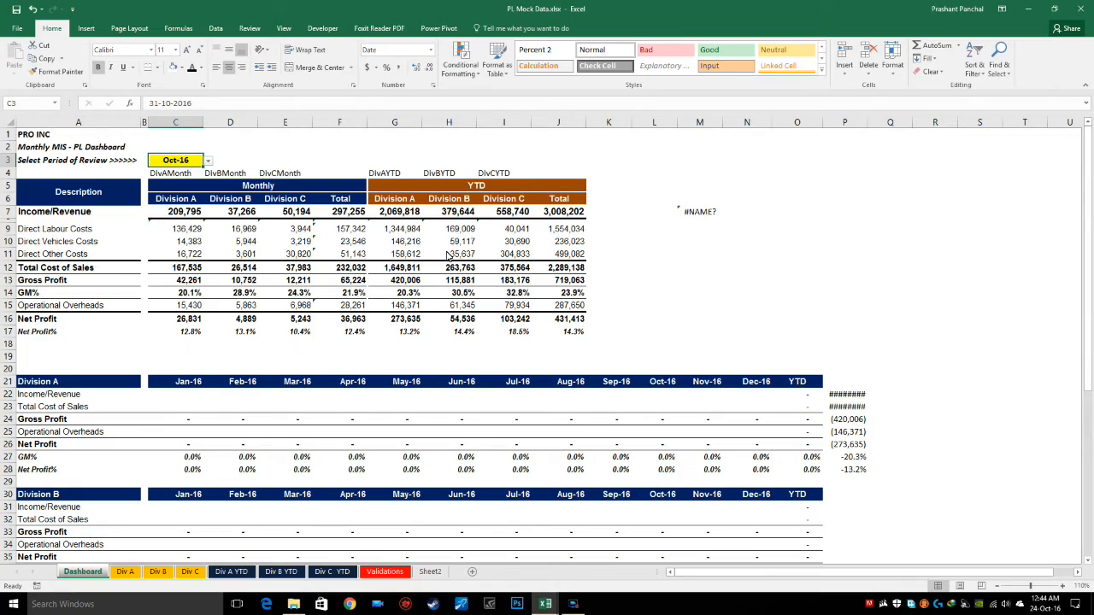
left_click(373, 217)
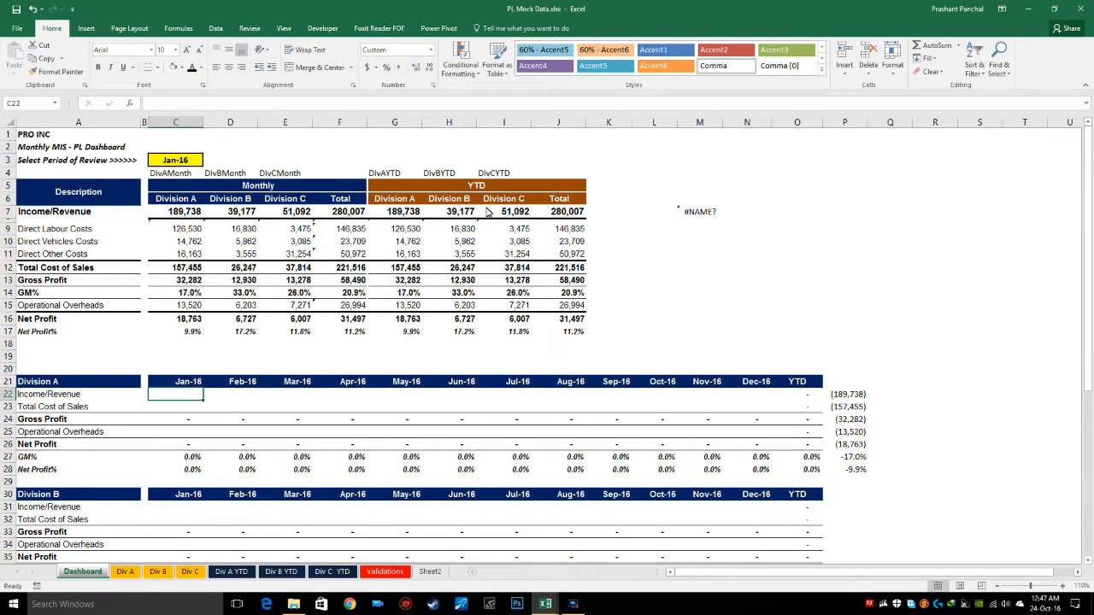
Switch the review period in C3 to May-16 and back to Jan-16
left_click(174, 161)
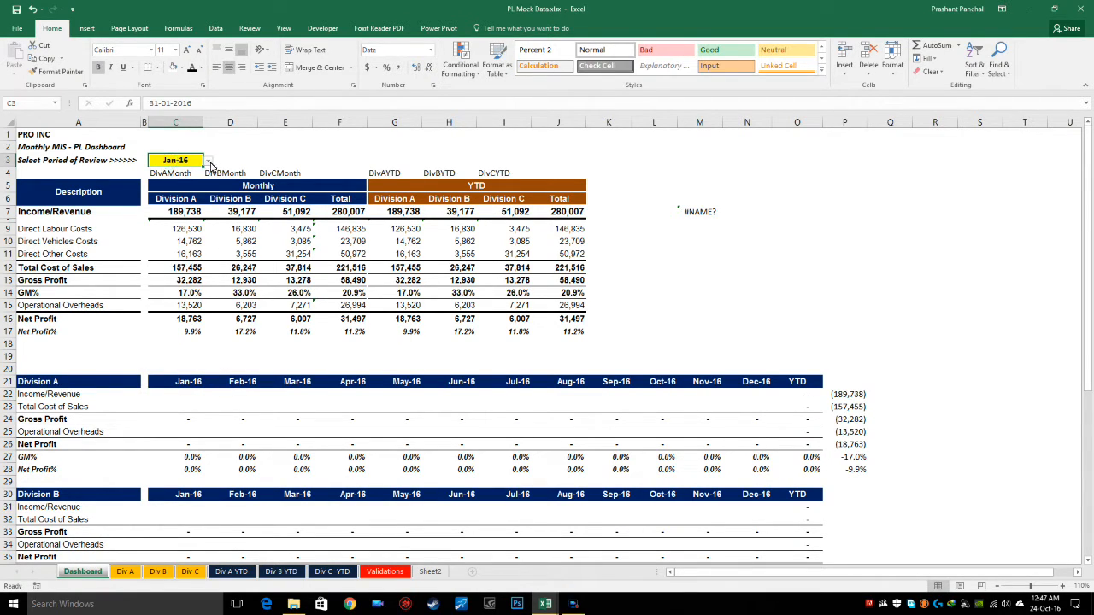
left_click(208, 161)
left_click(172, 206)
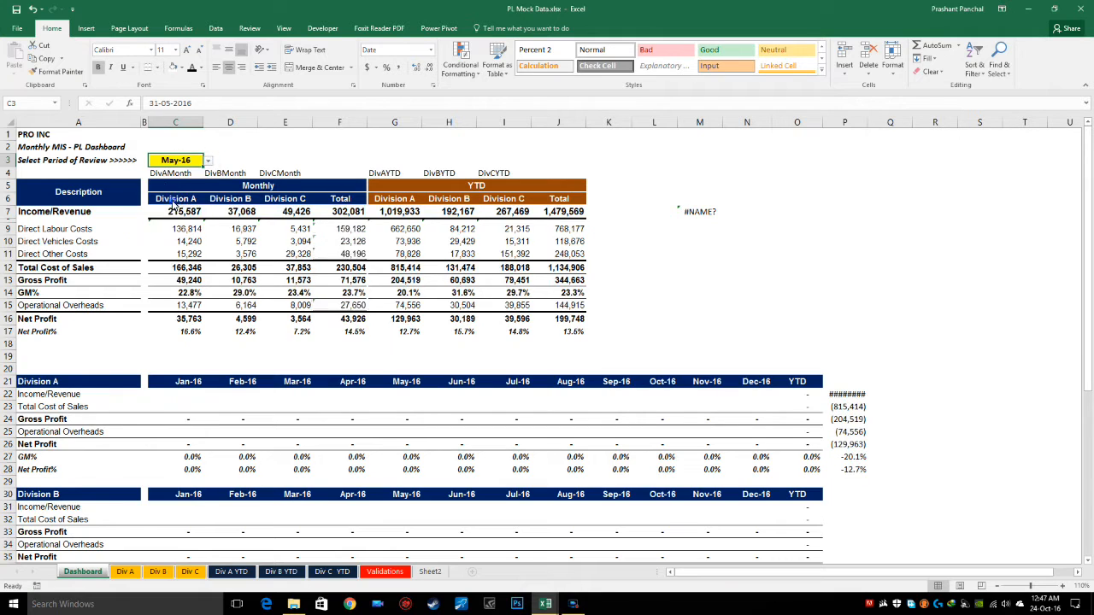
left_click(208, 160)
scroll(210, 208, "down", 2)
scroll(209, 208, "up", 2)
left_click(149, 171)
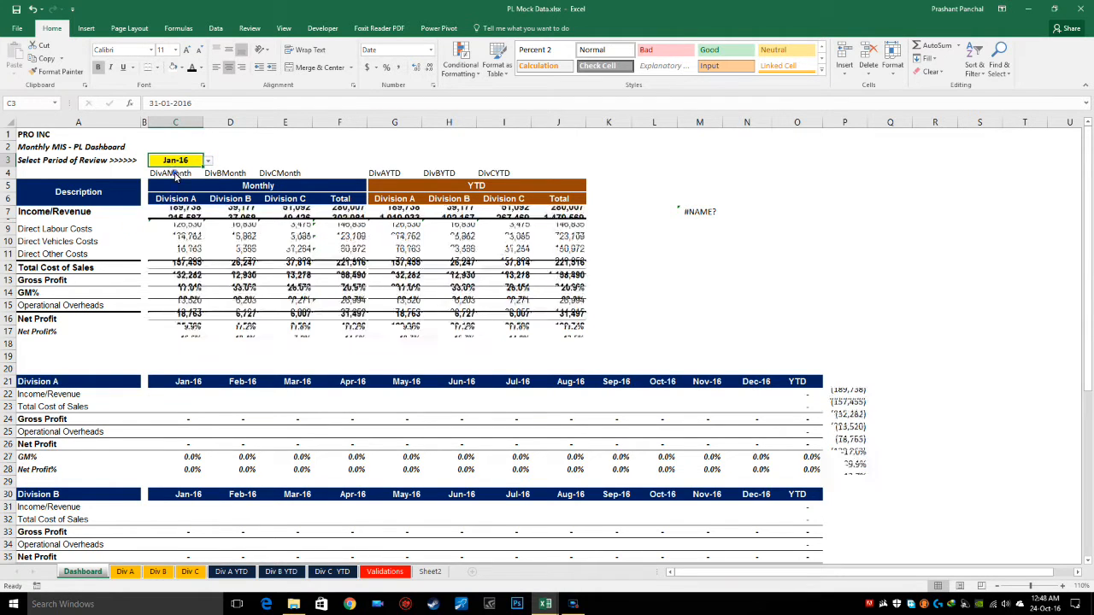
Look over the empty month-by-month tables for Divisions A, B, C and Total Company below the dashboard
left_click(177, 396)
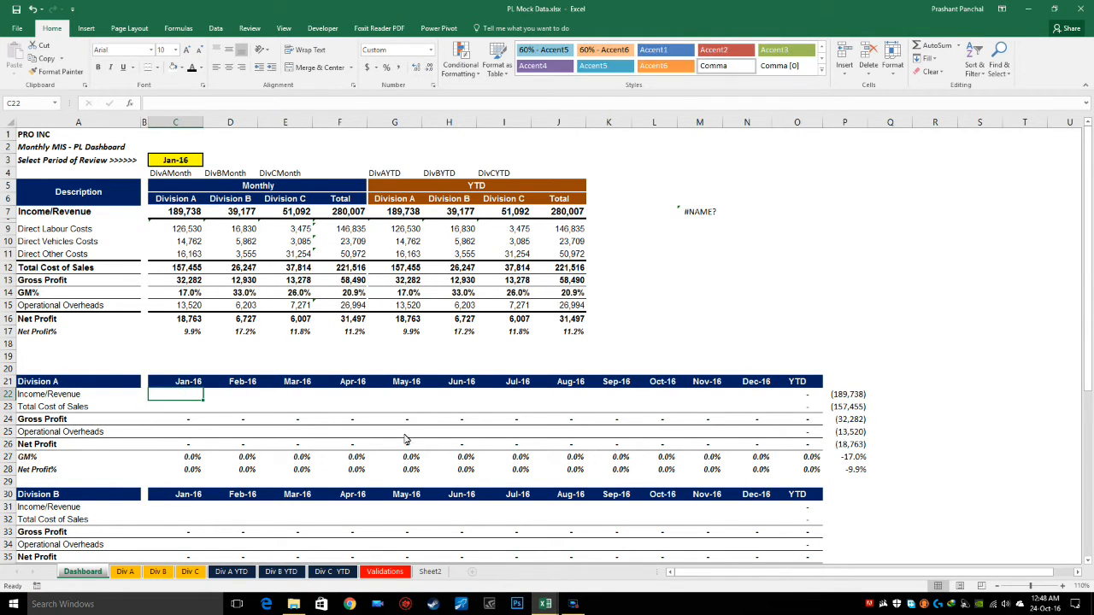
scroll(753, 429, "down", 9)
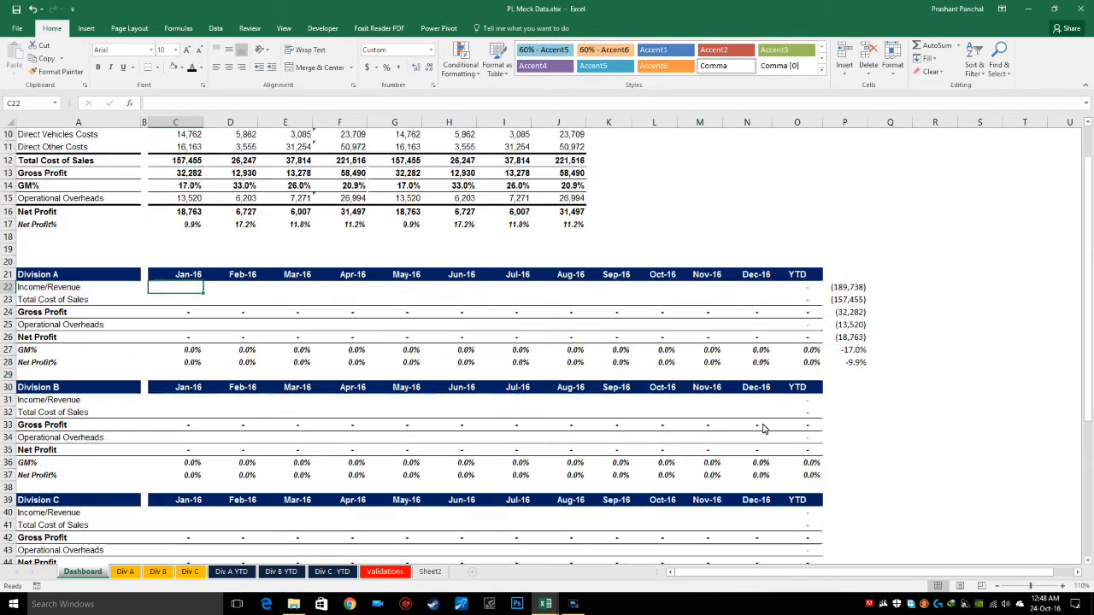
scroll(750, 444, "up", 4)
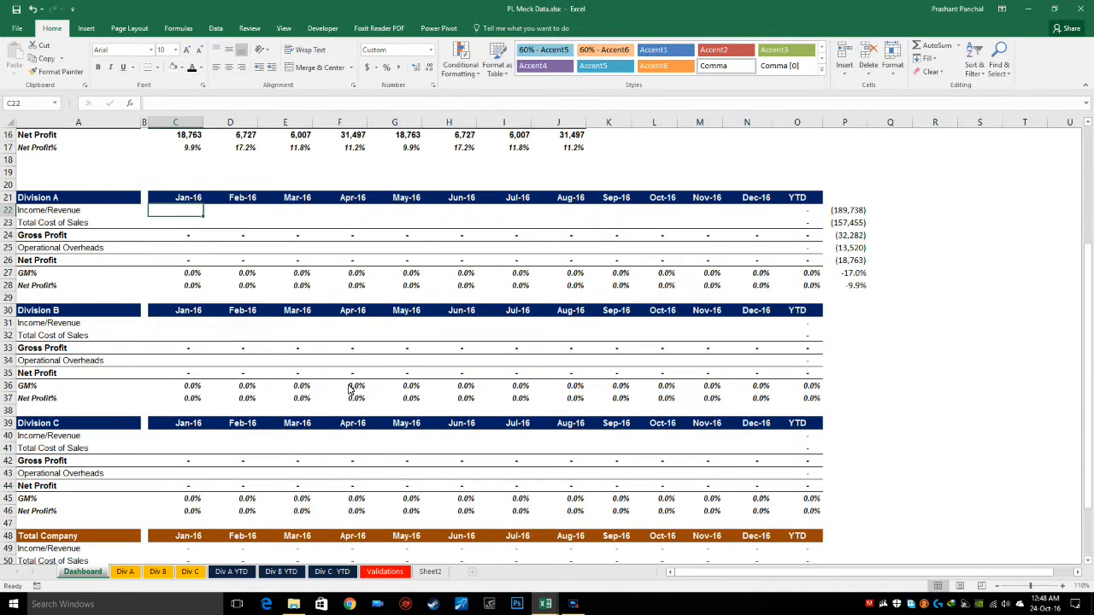
scroll(351, 389, "up", 3)
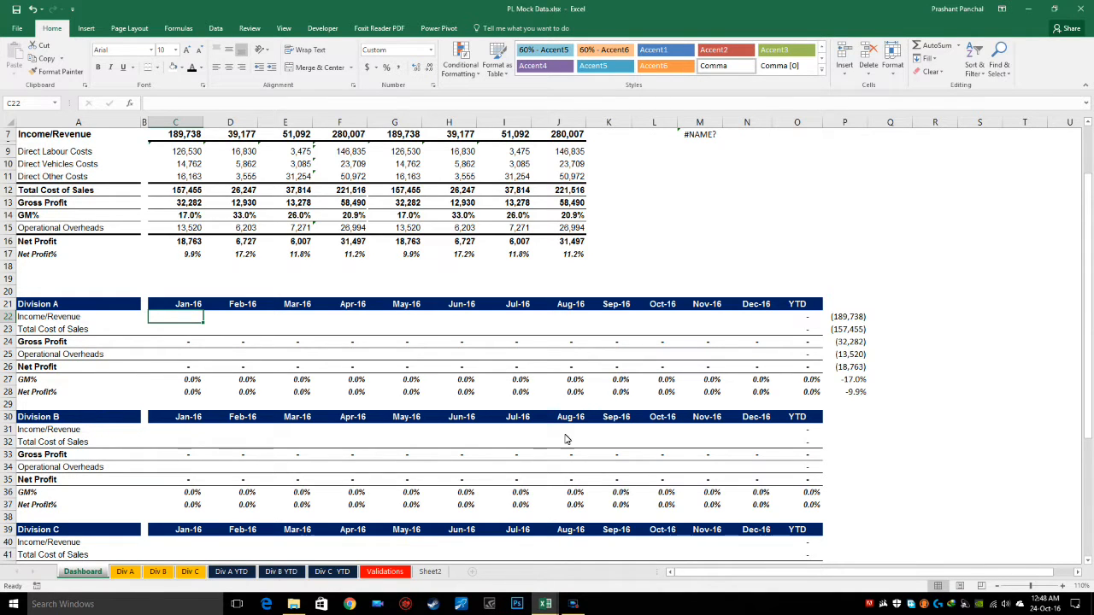
scroll(564, 440, "down", 5)
scroll(398, 461, "up", 6)
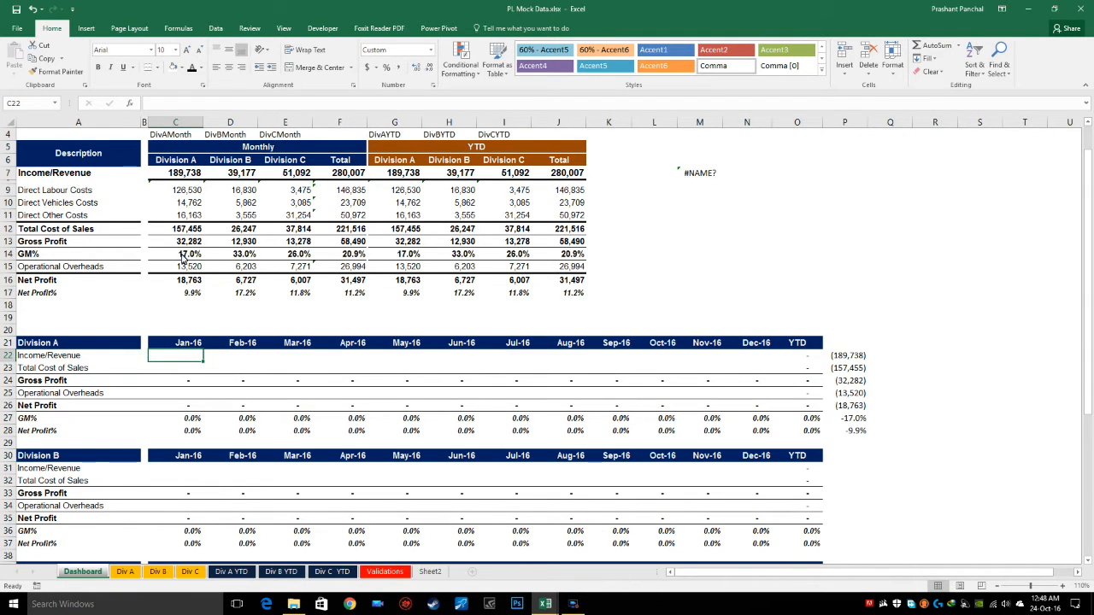
scroll(183, 256, "up", 1)
Set the review period in C3 to Mar-16
left_click(175, 160)
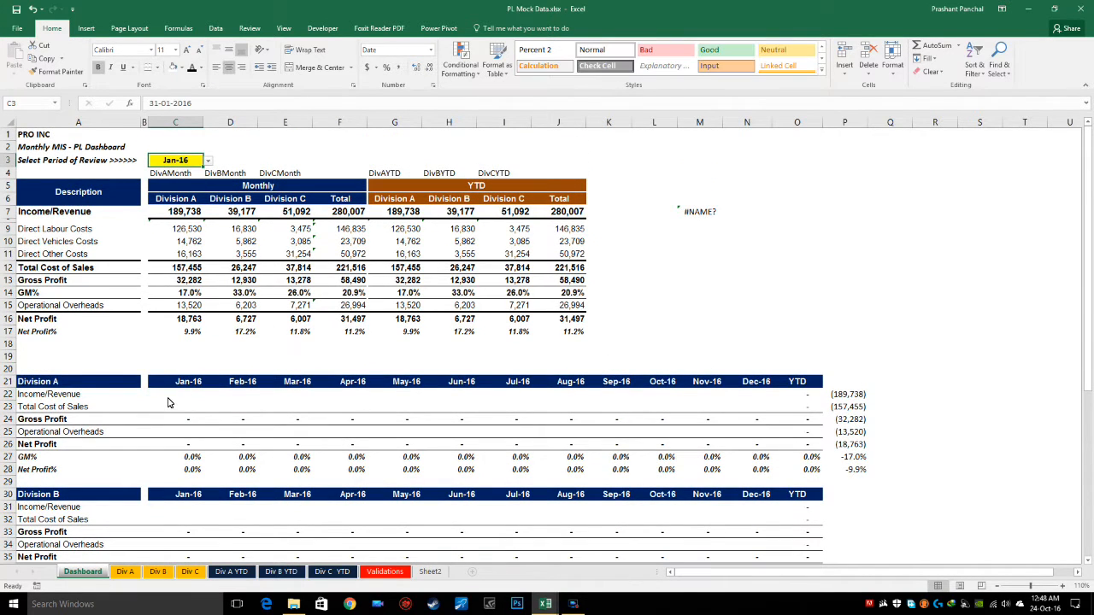
left_click(208, 161)
left_click(171, 188)
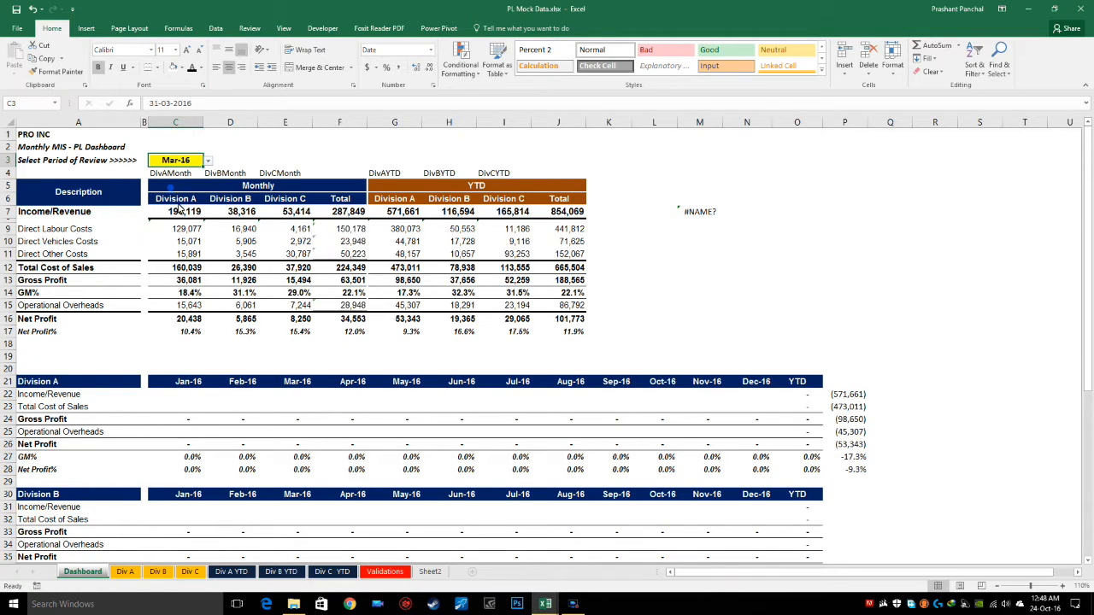
Examine the Jan-16 to Mar-16 Income/Revenue cells of Division A and the division tables beneath it
left_click(182, 396)
left_click(227, 396)
left_click(289, 397)
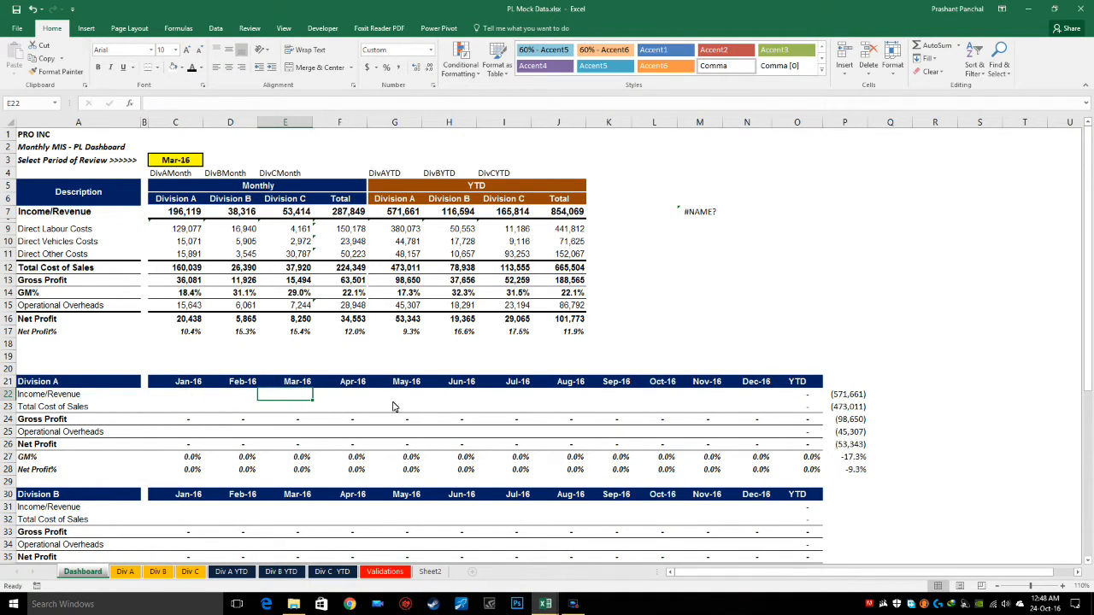
scroll(427, 470, "down", 4)
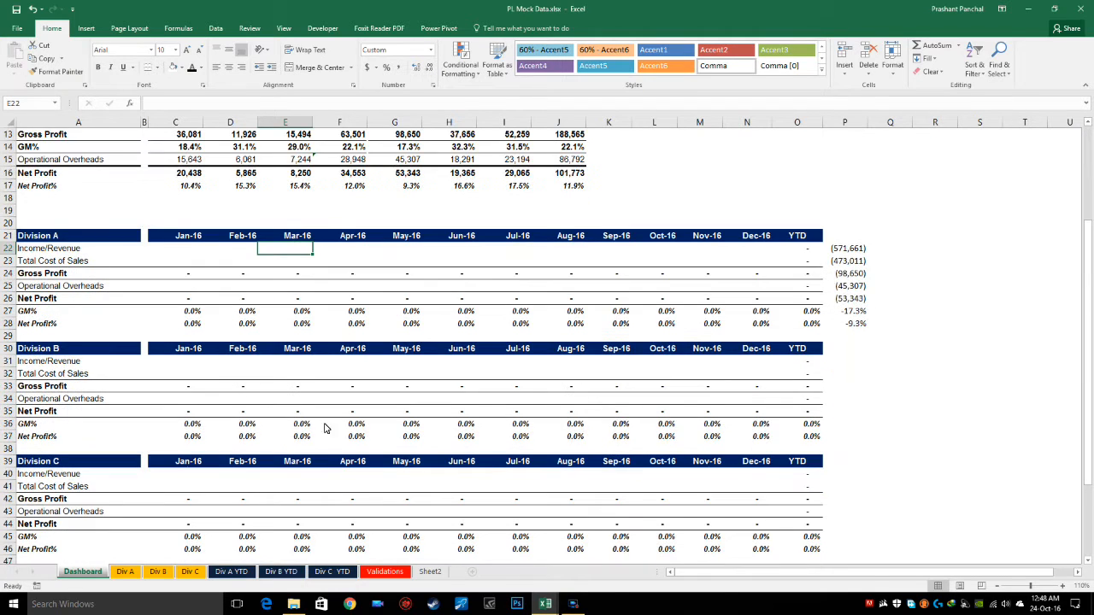
scroll(115, 444, "down", 4)
scroll(188, 449, "up", 6)
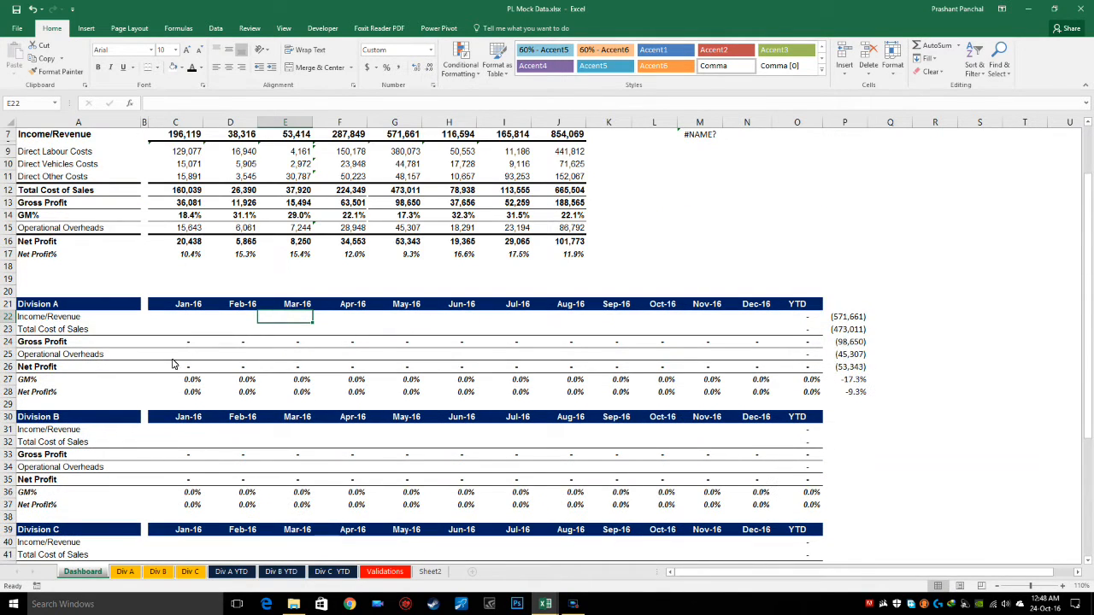
scroll(171, 367, "up", 2)
Start a VLOOKUP formula in C22 for Division A's Jan-16 Income/Revenue, with $A22 as the lookup value
left_click(171, 395)
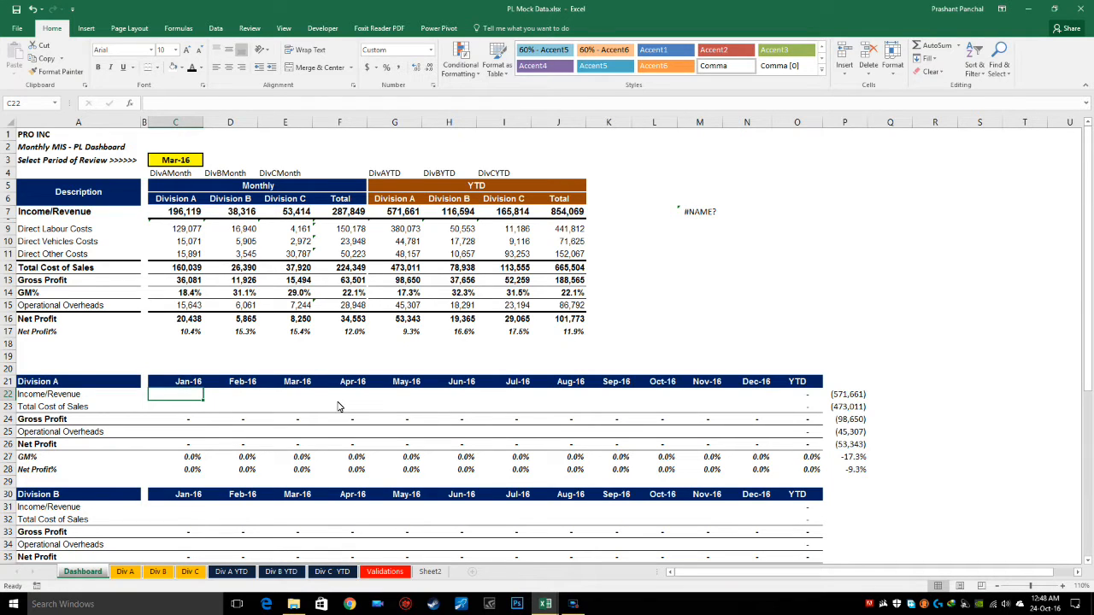
type("=")
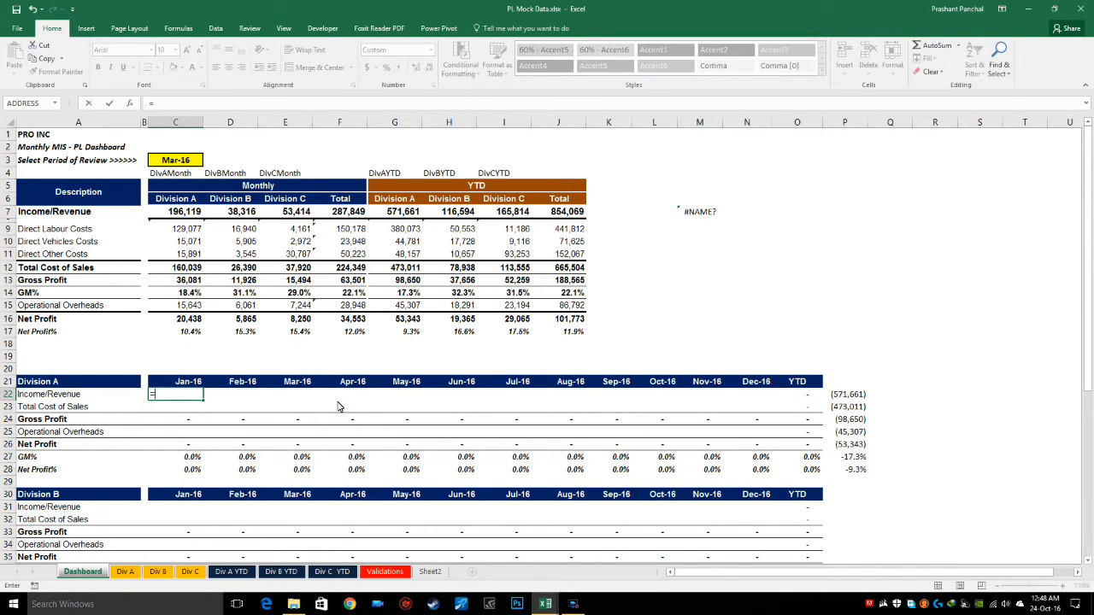
type("VLOOKUP(")
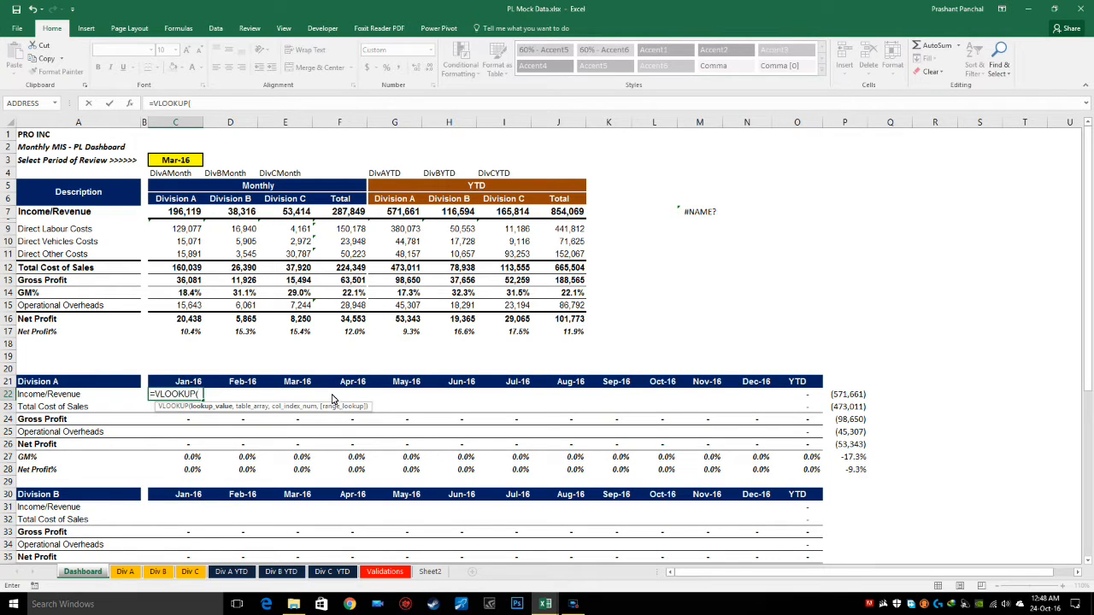
left_click(85, 398)
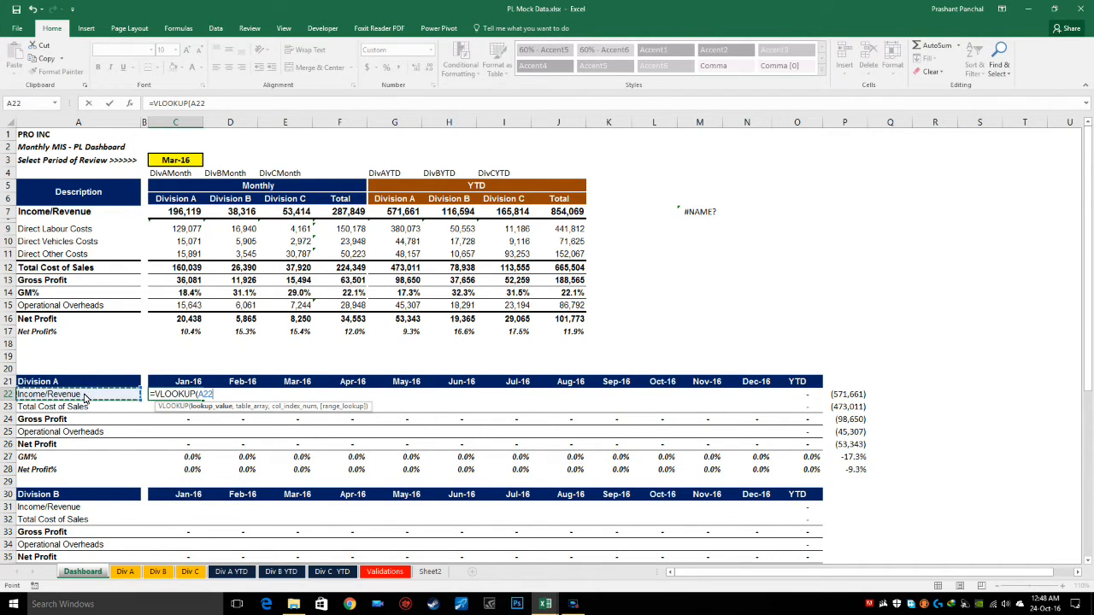
key("F4")
key("F4")
key("F4")
type(",")
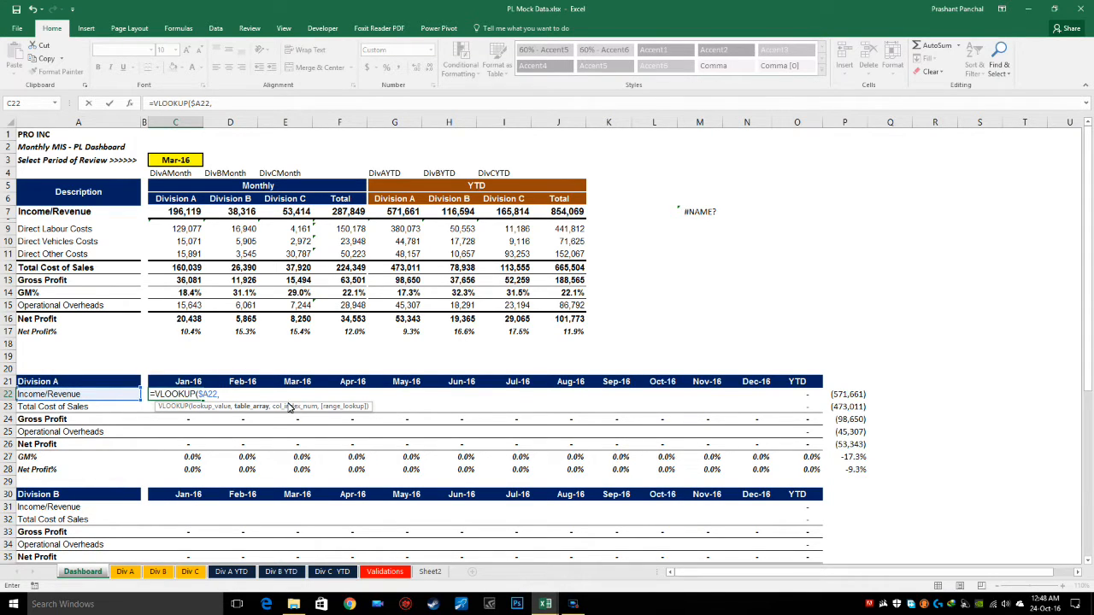
Use INDIRECT($C$4) as the table array of the VLOOKUP in C22, with the DivAMonth reference fully absolute
type("Ind")
key("Down")
key("Tab")
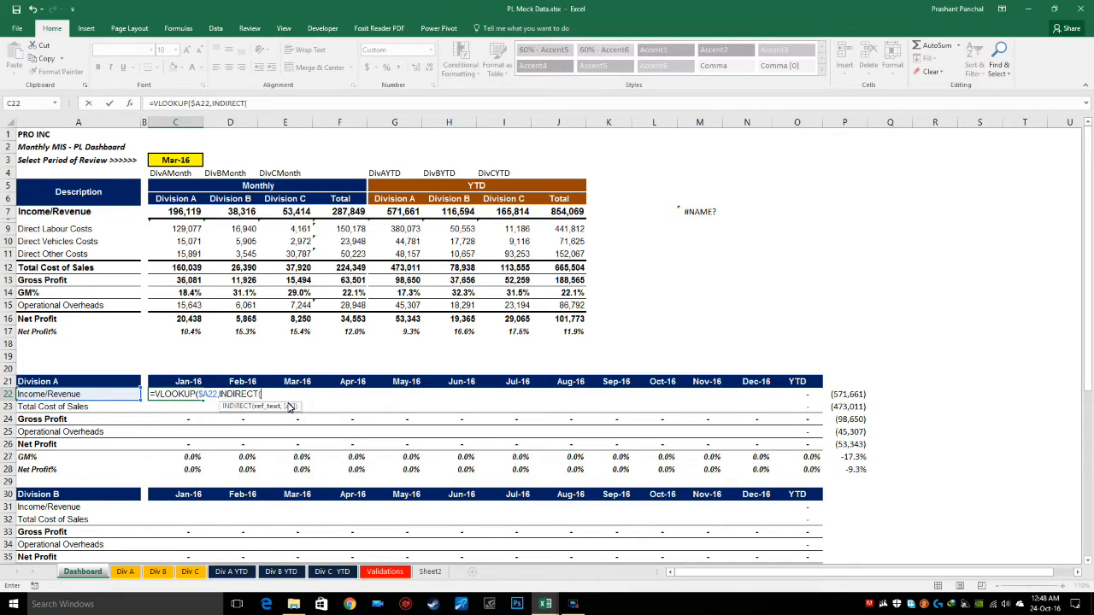
left_click(176, 173)
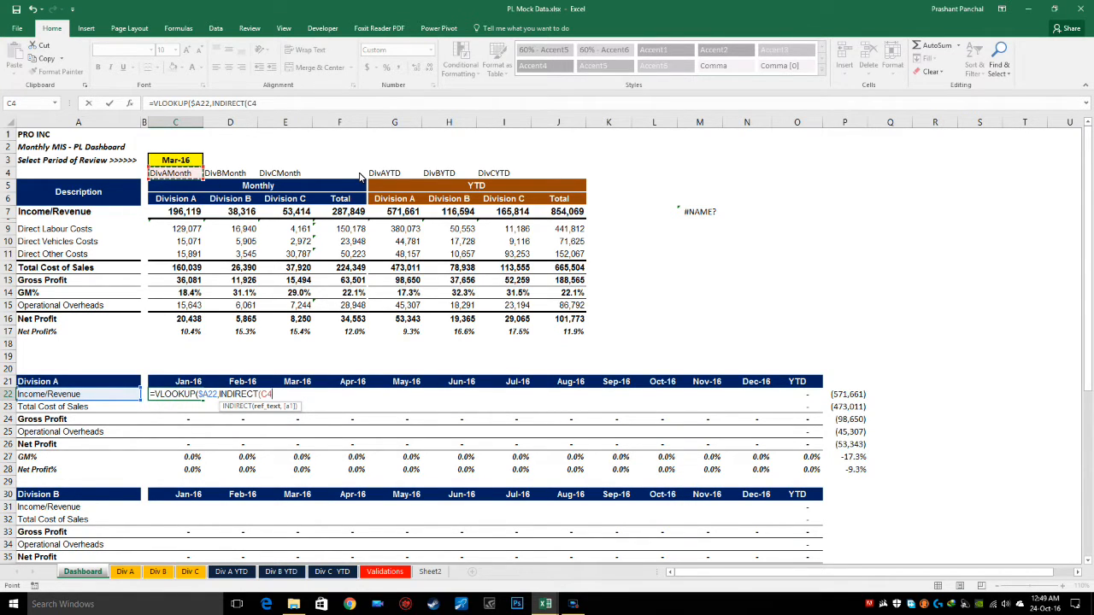
type("),")
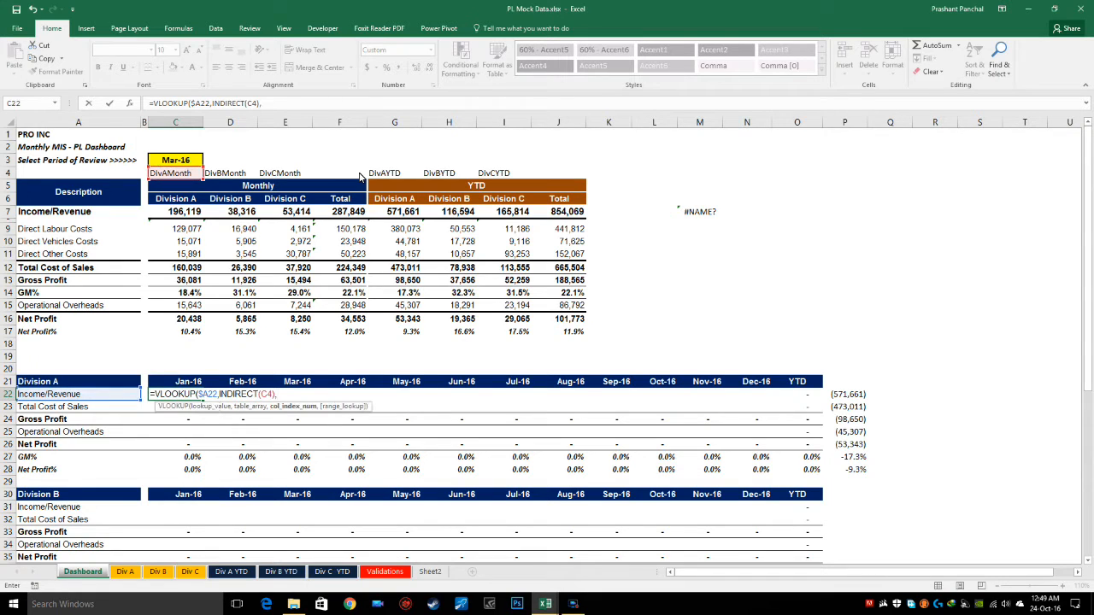
key("Left")
key("Left")
key("Right")
key("Right")
key("BackSpace")
key("BackSpace")
key("BackSpace")
key("BackSpace")
key("Return")
key("Return")
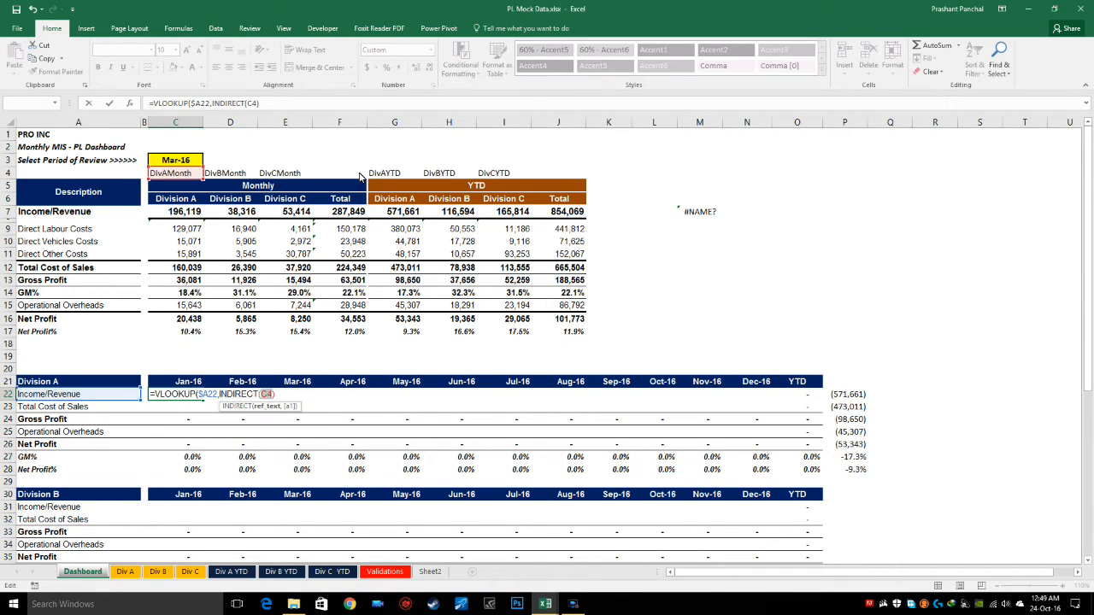
key("F4")
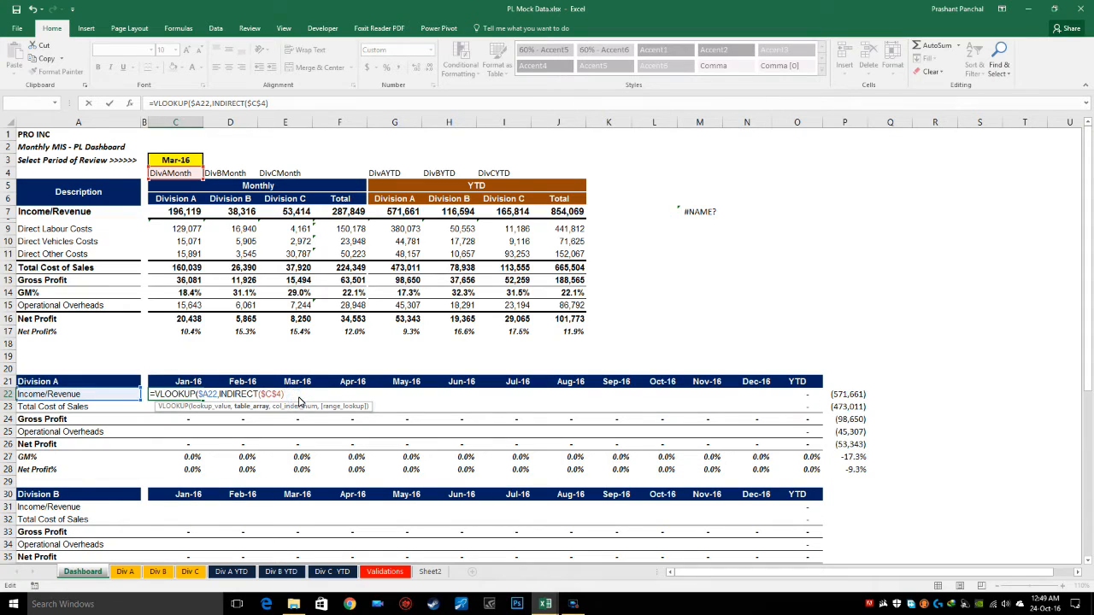
Add a MATCH function as the VLOOKUP's column index in C22, with C$21 (Jan-16) as its lookup value
type(",match")
key("Tab")
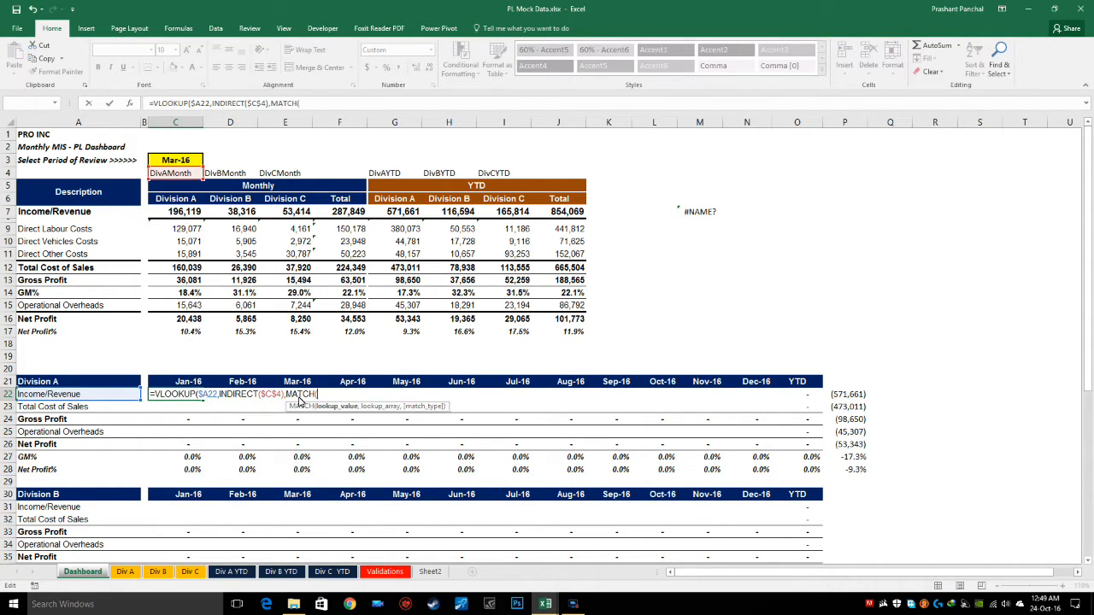
left_click(176, 383)
key("F4")
key("F4")
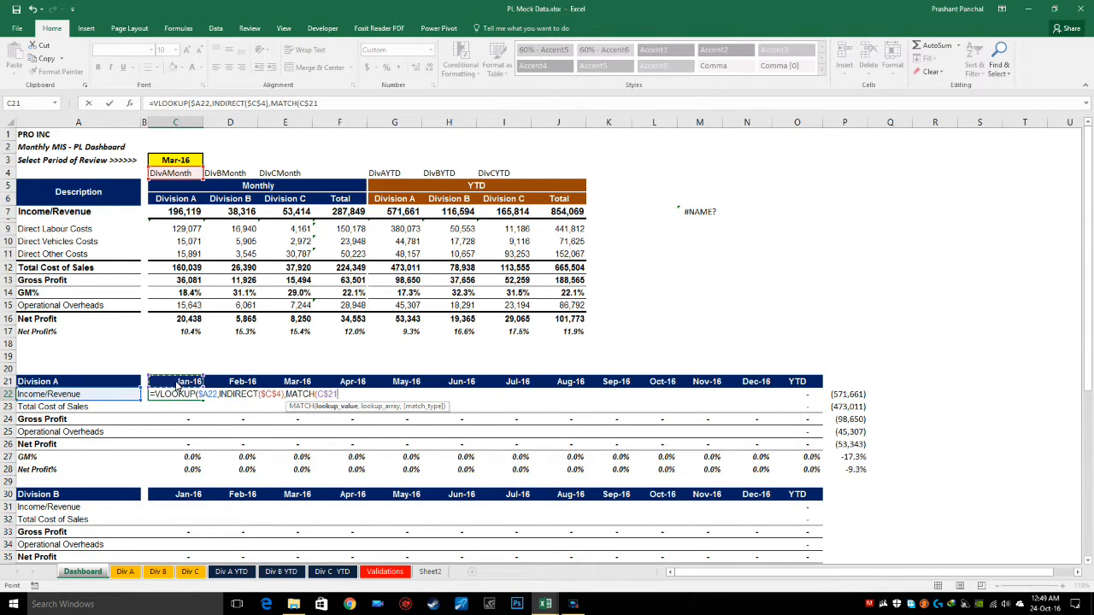
Complete the C22 formula with 'Div A'!$B$4:$N$4 as MATCH's lookup array, match type 0 and FALSE as the VLOOKUP's range lookup
type(",")
left_click(125, 571)
left_click_drag(94, 199, 964, 203)
key("F4")
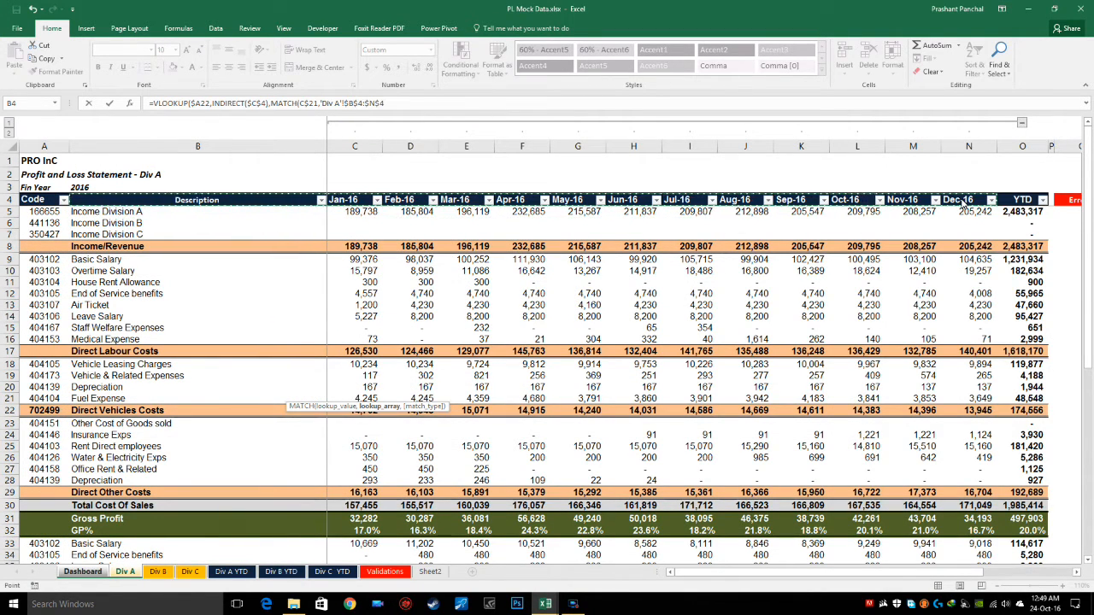
type(",")
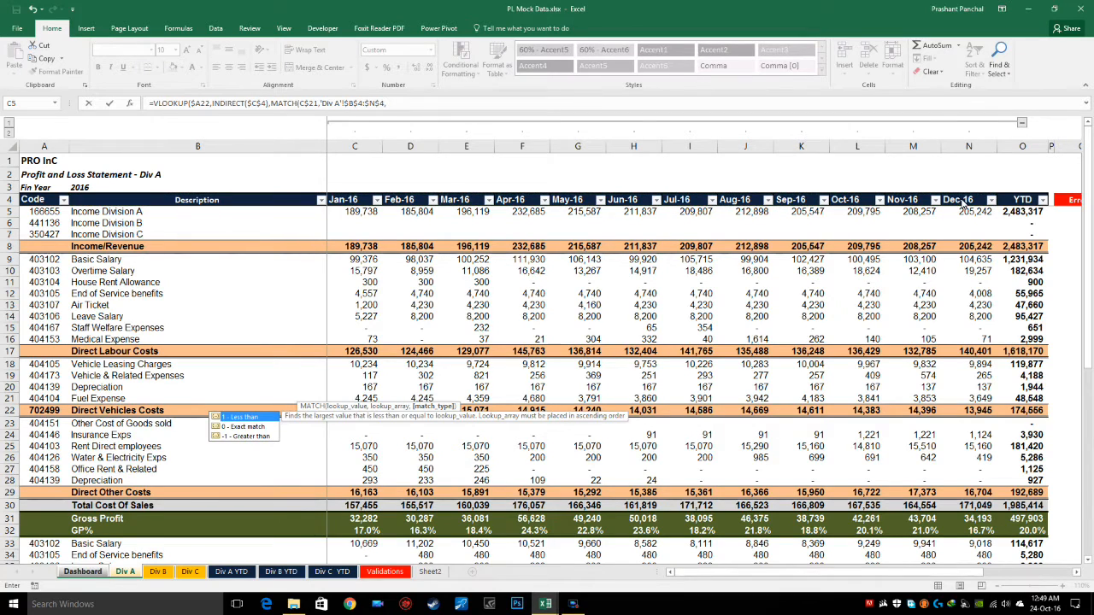
type("0")
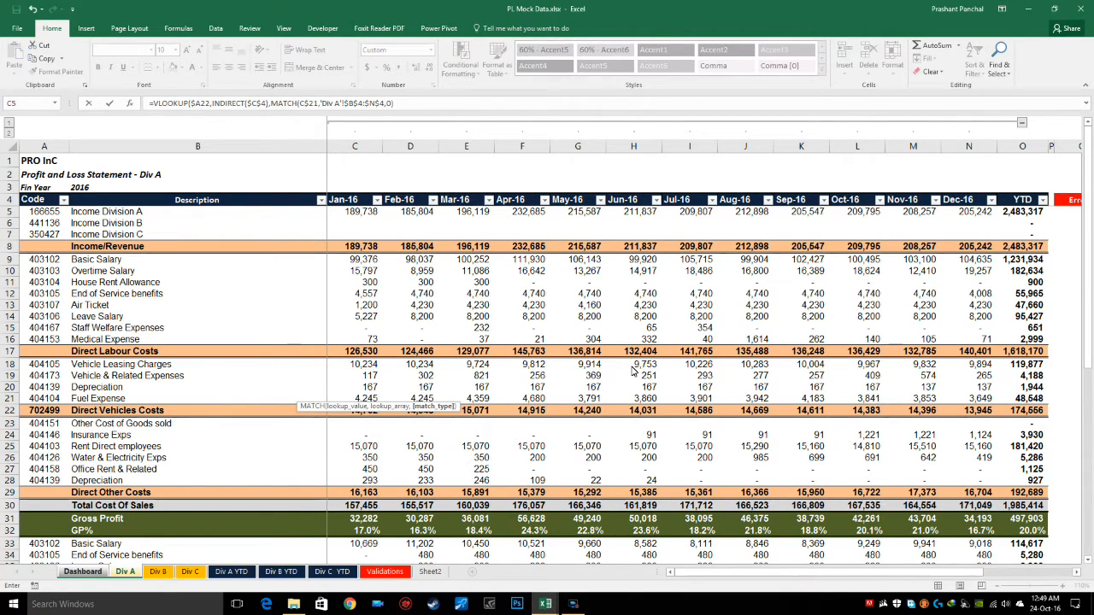
type("),FALSE")
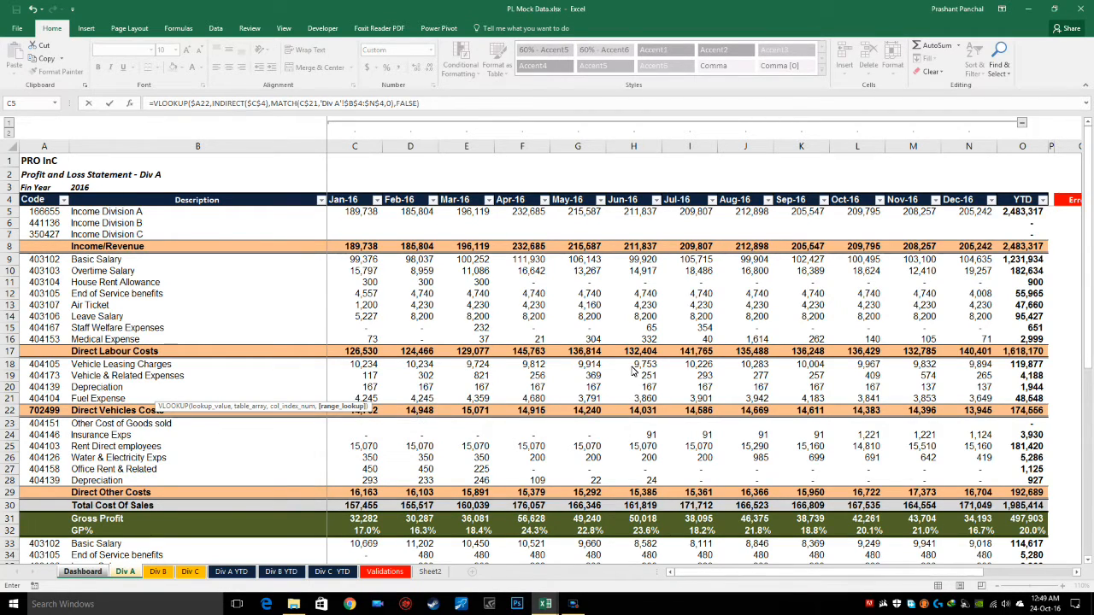
key("Return")
Review the formula in C22 and copy it to D22 for Division A's Feb-16 Income/Revenue
key("F2")
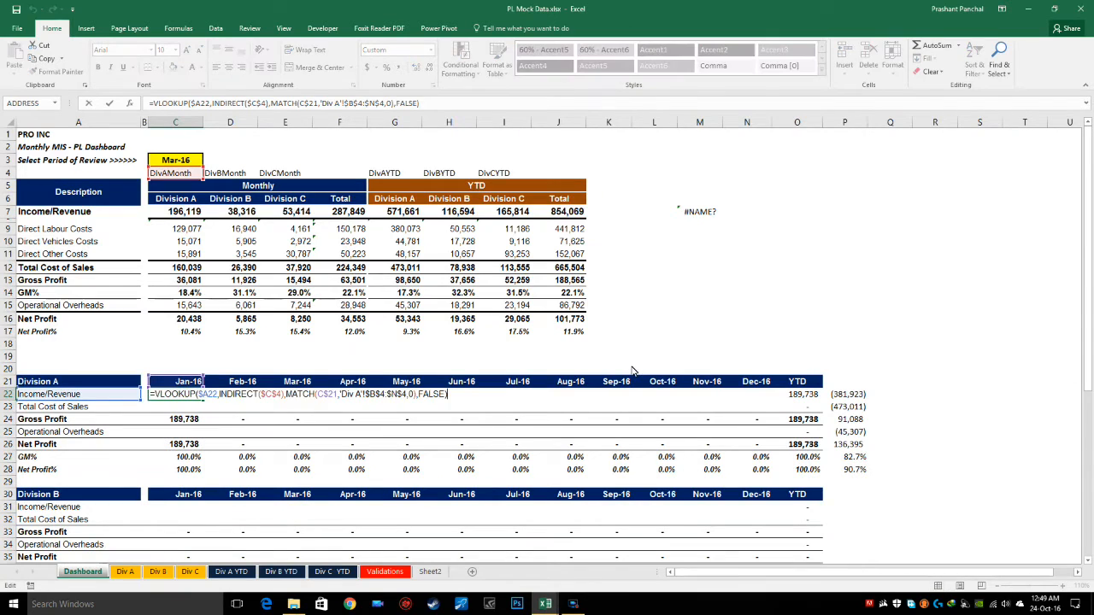
key("Escape")
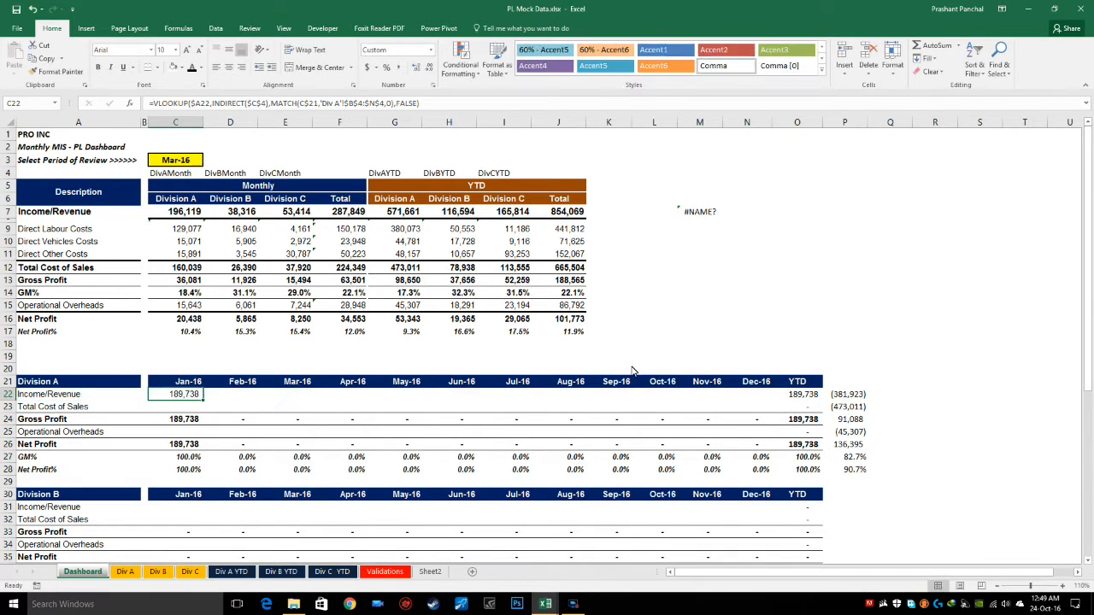
key("F2")
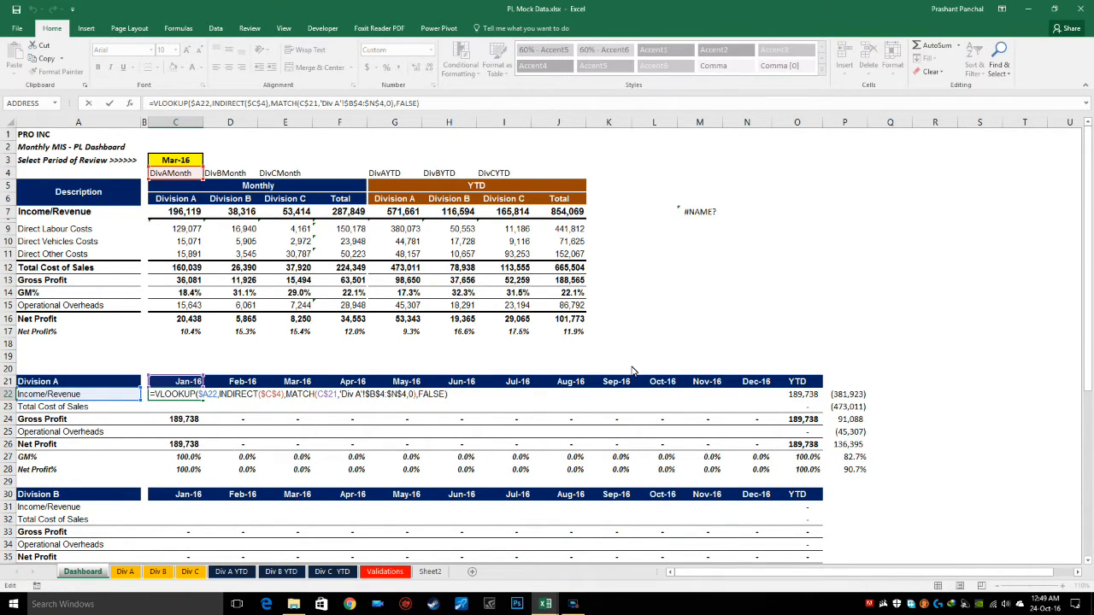
key("Escape")
key("F2")
key("Escape")
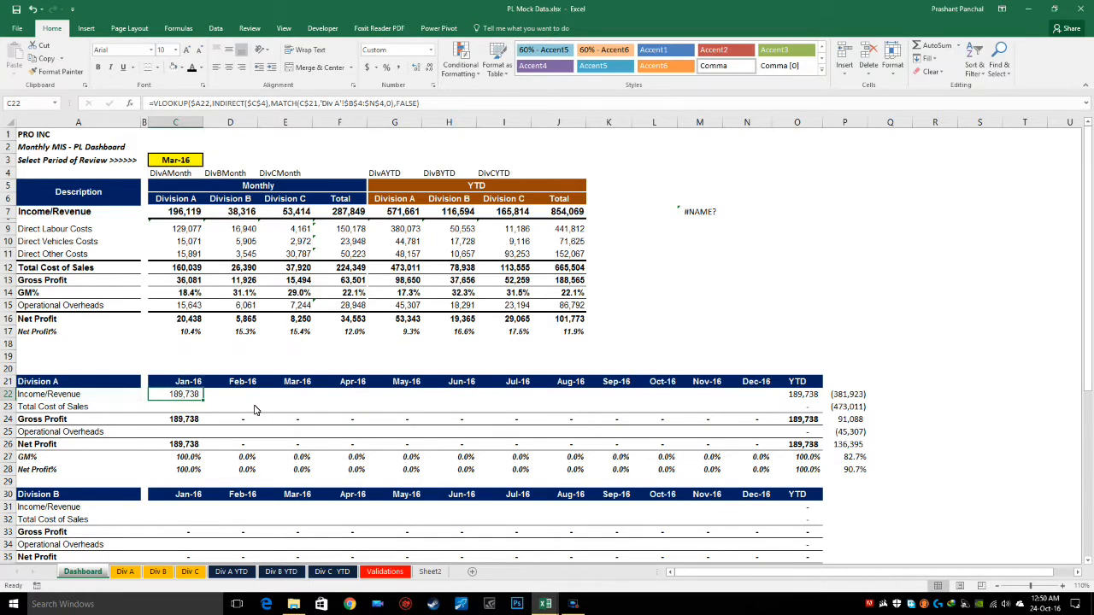
key("ctrl+c")
key("Right")
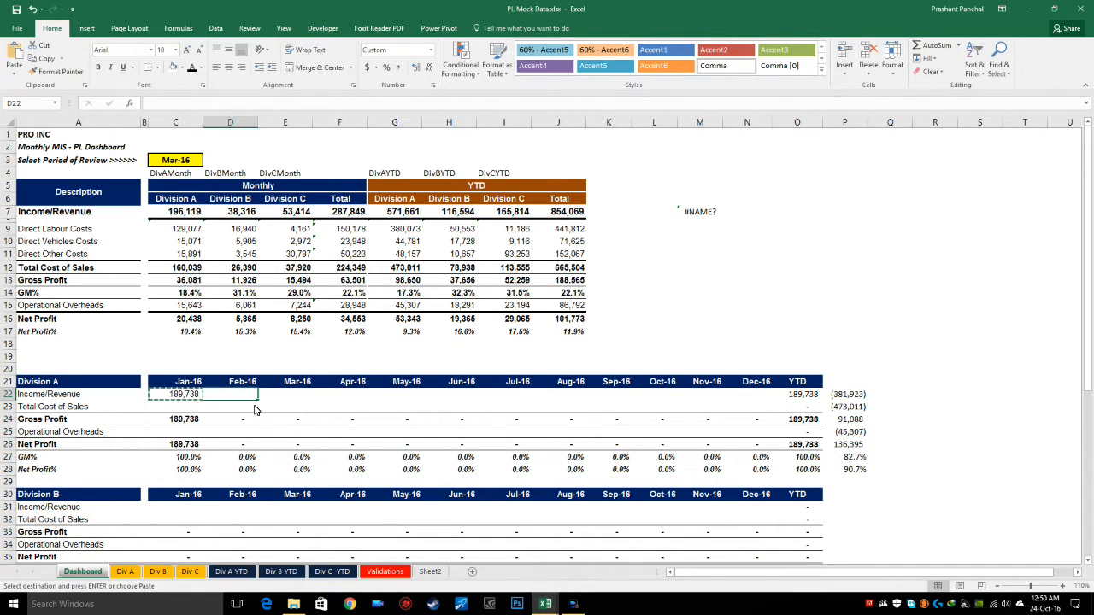
key("ctrl+v")
key("F2")
key("Escape")
key("Left")
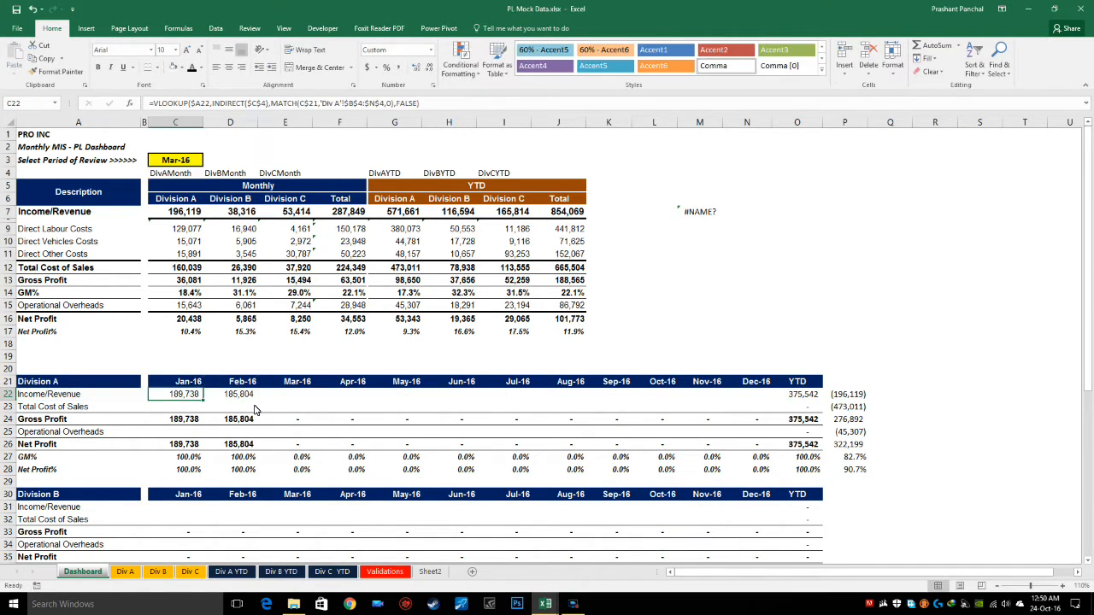
Examine the VLOOKUP formulas in C22 and D22, comparing their arguments and month references
key("F2")
key("Escape")
key("F2")
key("Left")
key("Left")
key("Left")
key("Left")
key("Left")
key("Left")
key("Left")
key("Left")
key("Left")
key("Left")
key("Left")
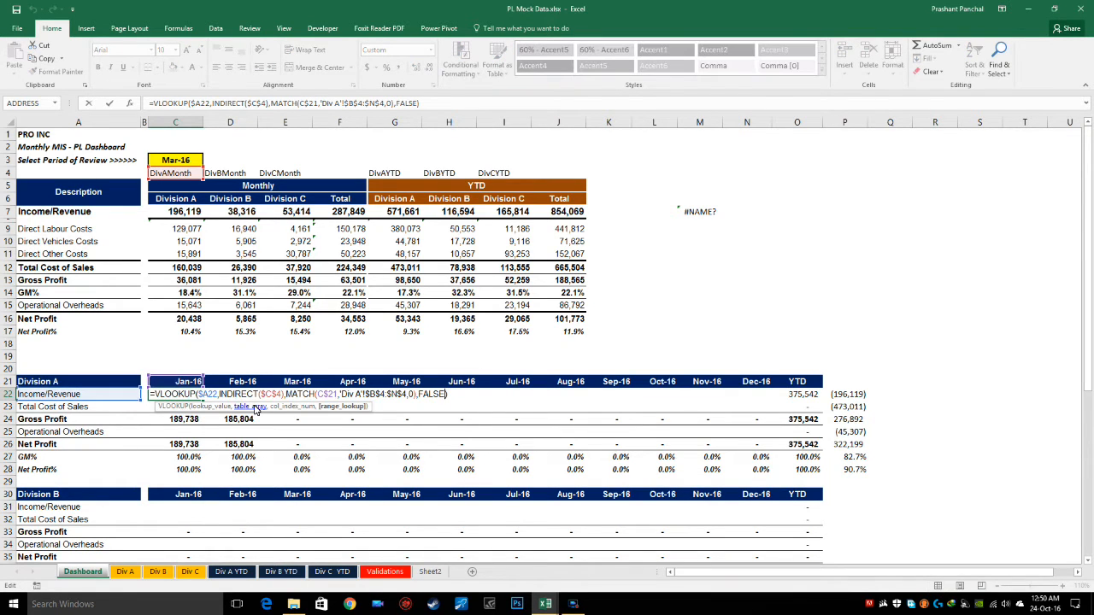
key("Escape")
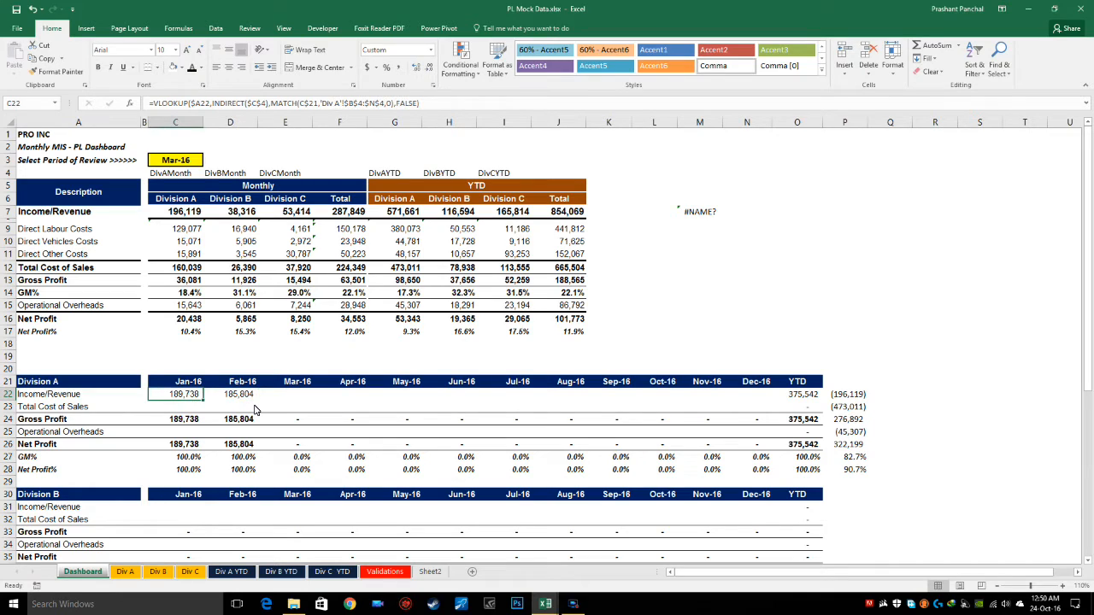
key("Right")
key("Left")
key("Right")
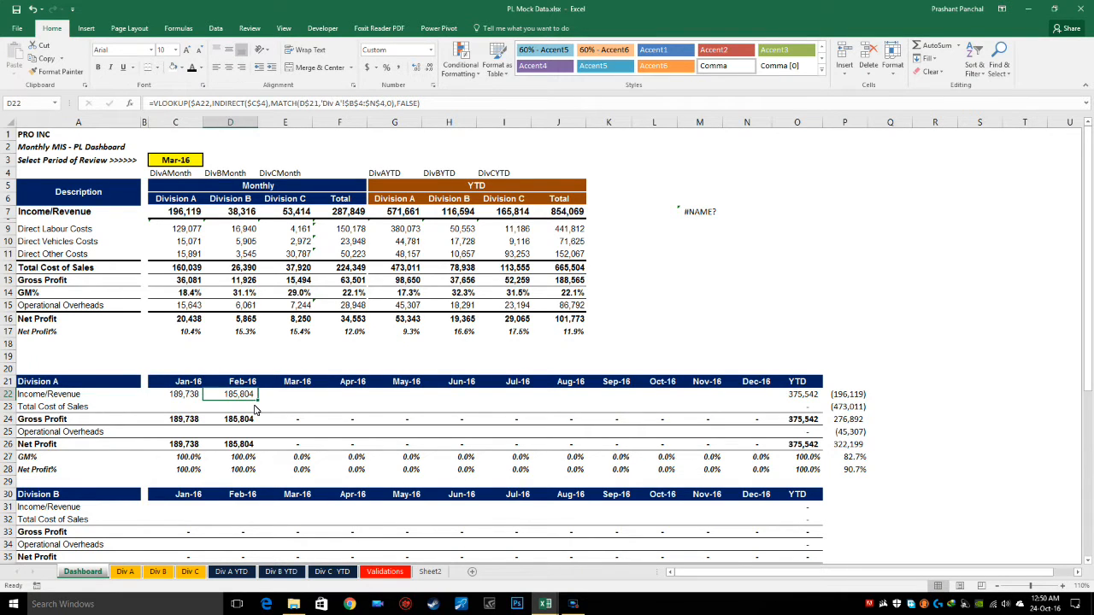
Examine the review period selector in C3 against the Jan-16 to Mar-16 Income/Revenue cells of Division A
left_click(178, 160)
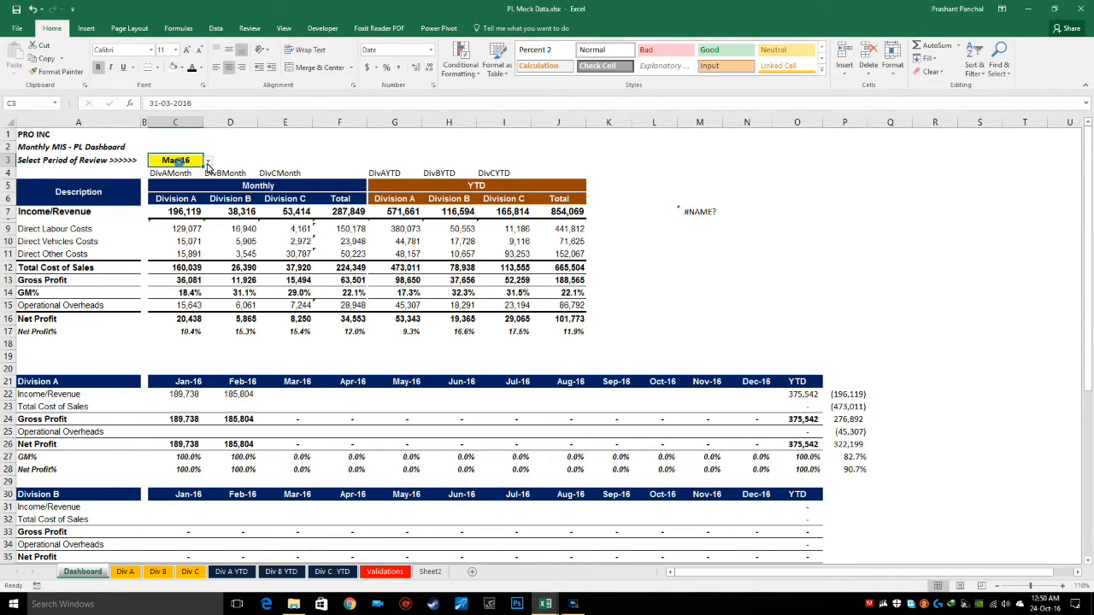
left_click(209, 162)
left_click(208, 162)
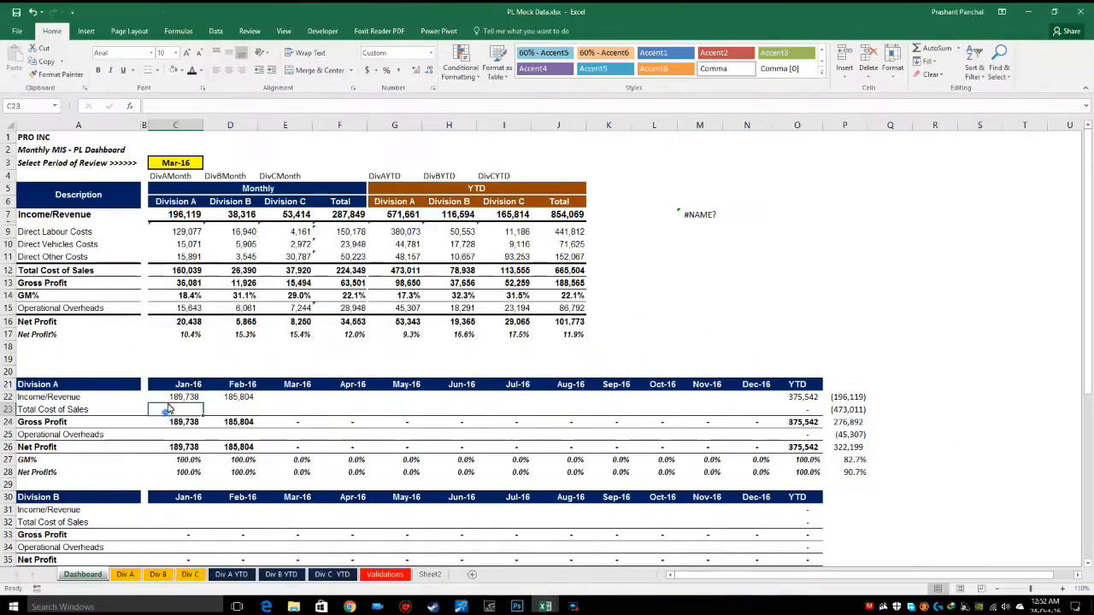
left_click(181, 394)
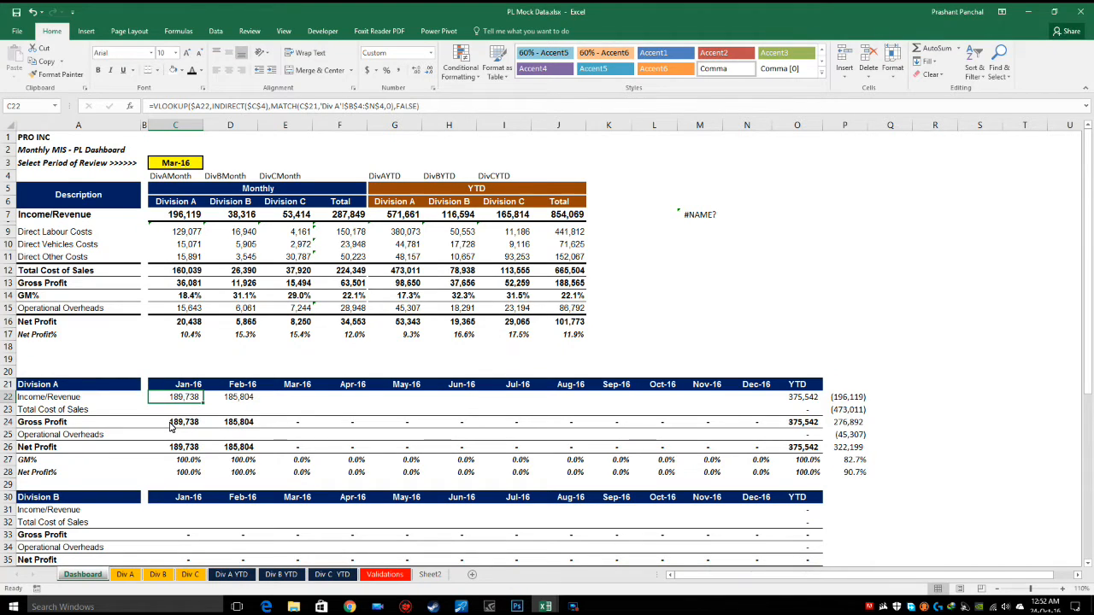
key("F2")
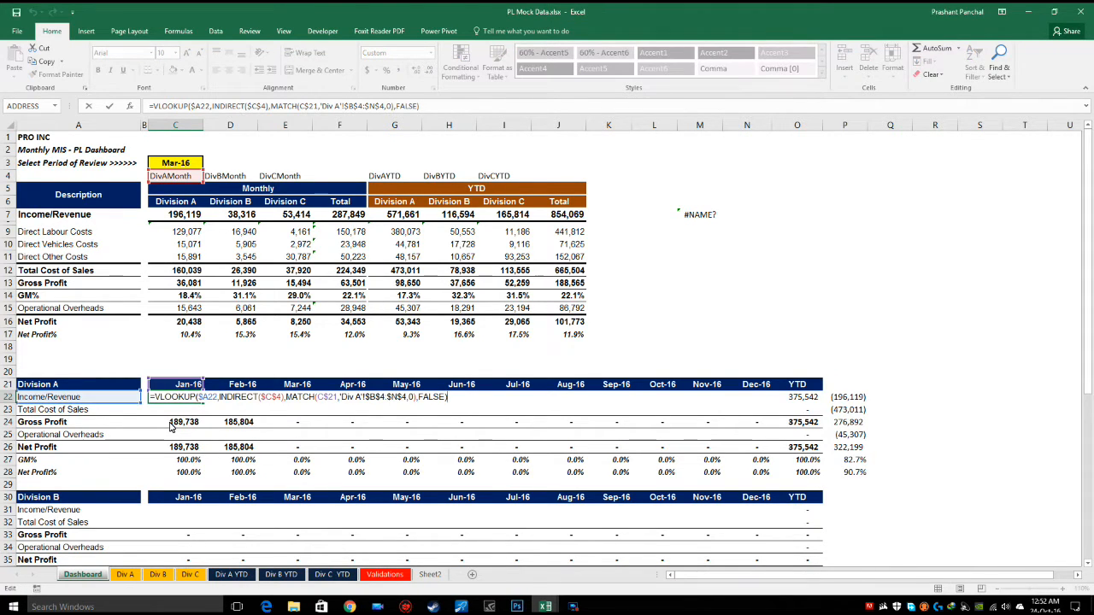
key("Escape")
key("Right")
key("Right")
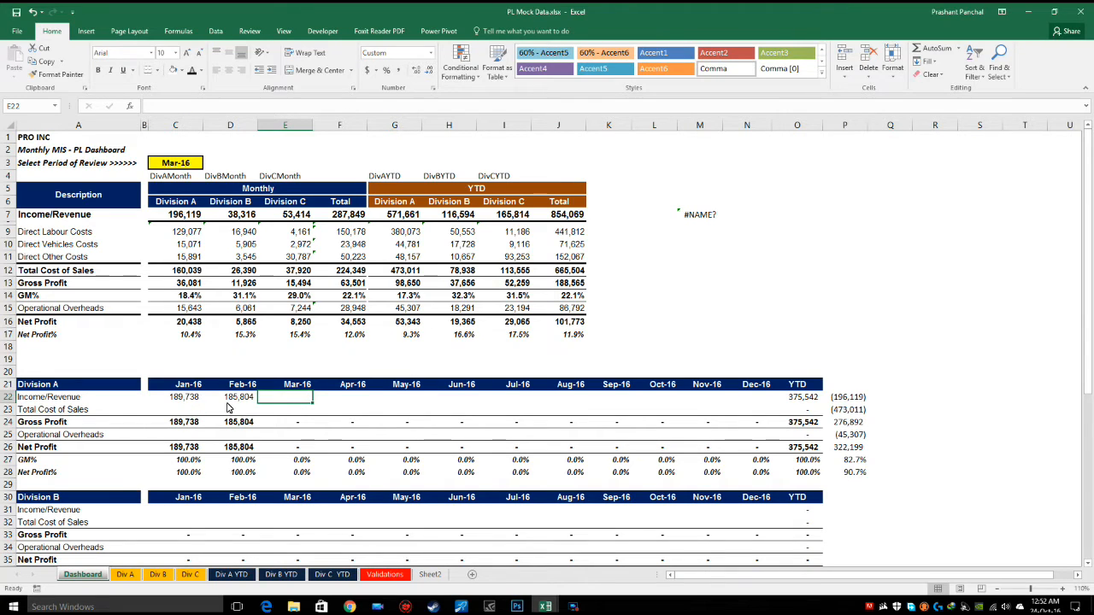
left_click(180, 164)
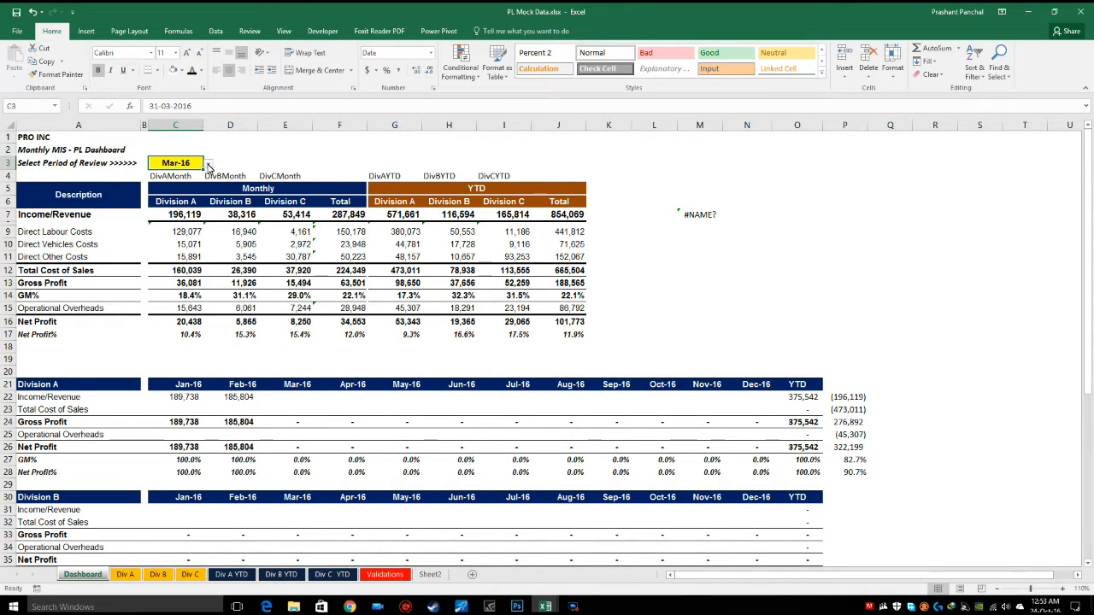
Wrap the VLOOKUP in C22 in an IF function with the logical test C$21<=$C$3
double_click(172, 397)
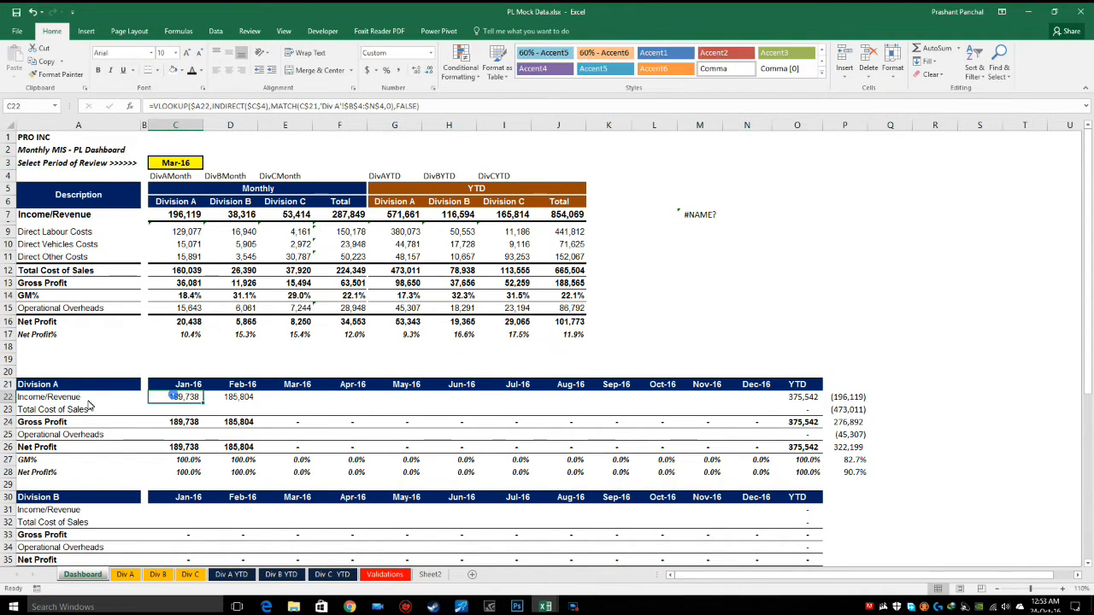
left_click(170, 388)
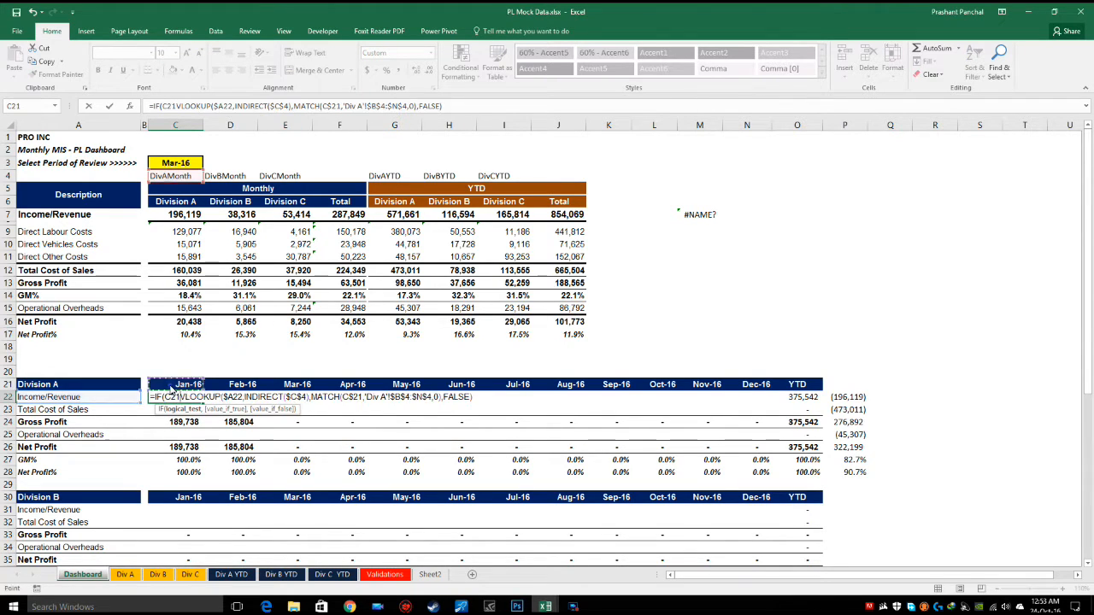
key("F4")
key("F4")
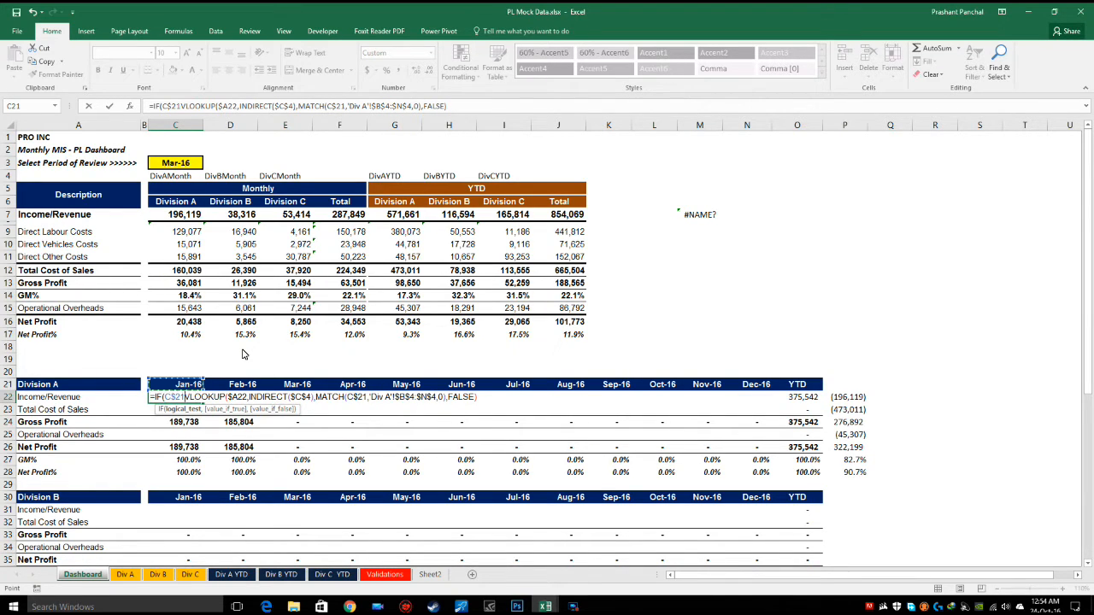
type("<=")
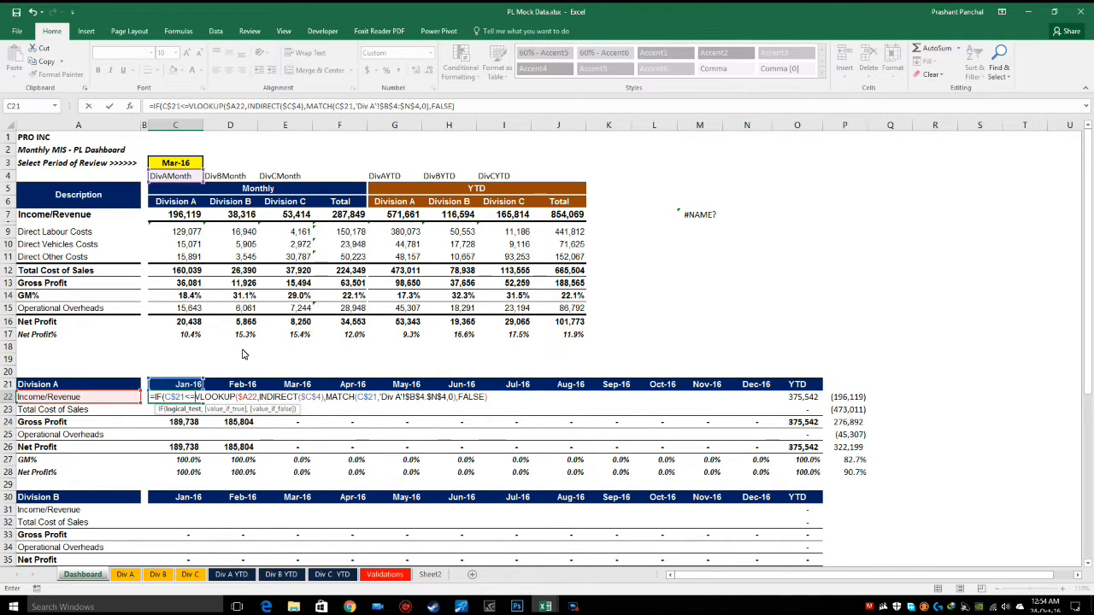
left_click(175, 162)
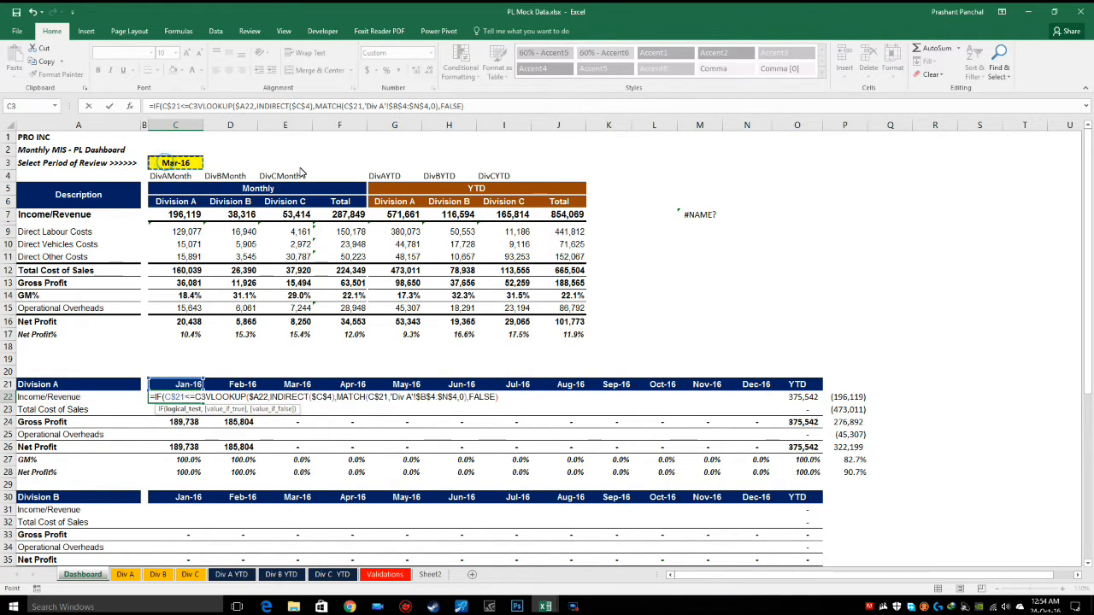
key("F4")
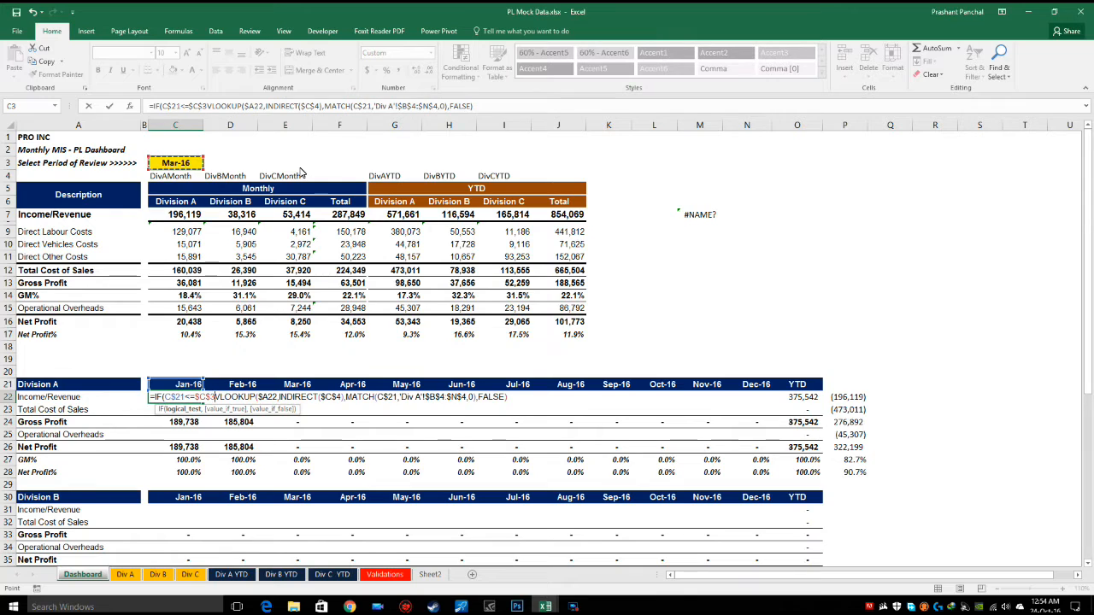
type(",")
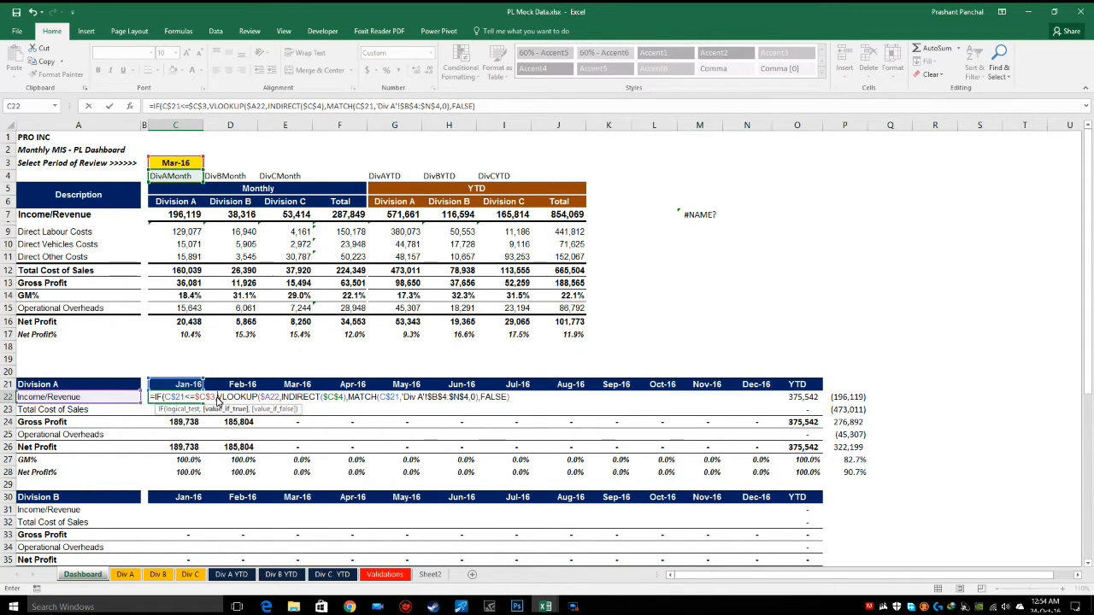
Keep the VLOOKUP as the IF's value if true in C22, with 0 as the value if false, and close the formula
left_click_drag(221, 402, 514, 404)
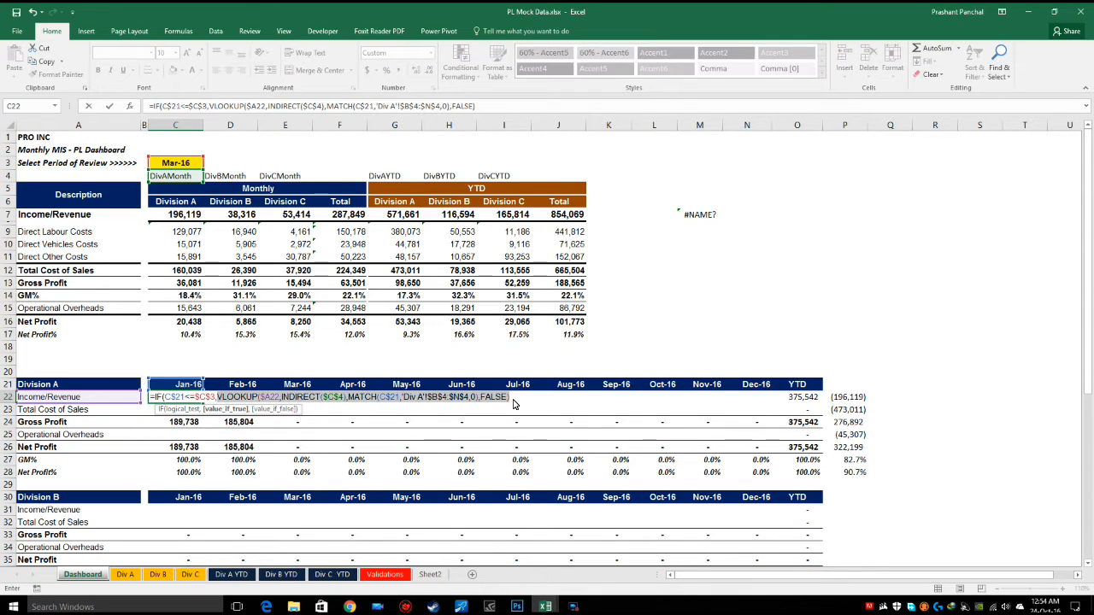
left_click(529, 407)
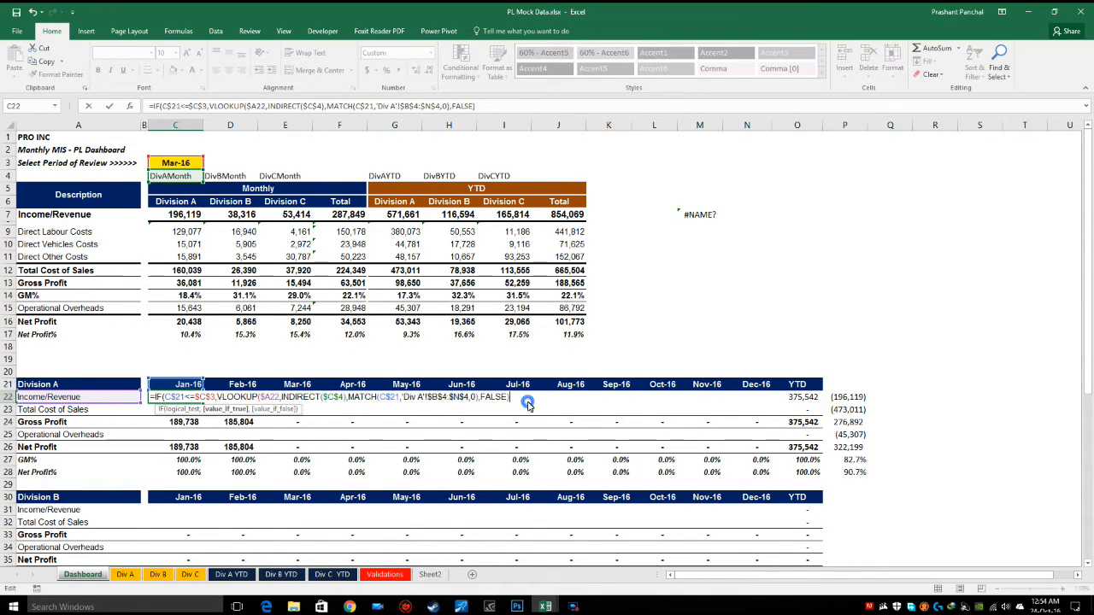
type(",0")
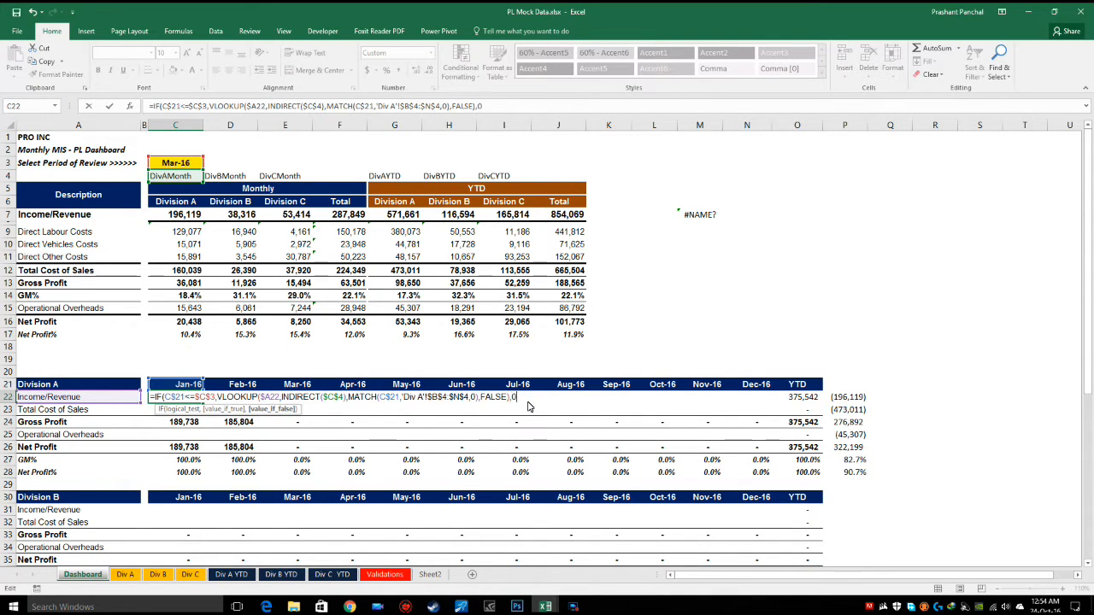
type(")")
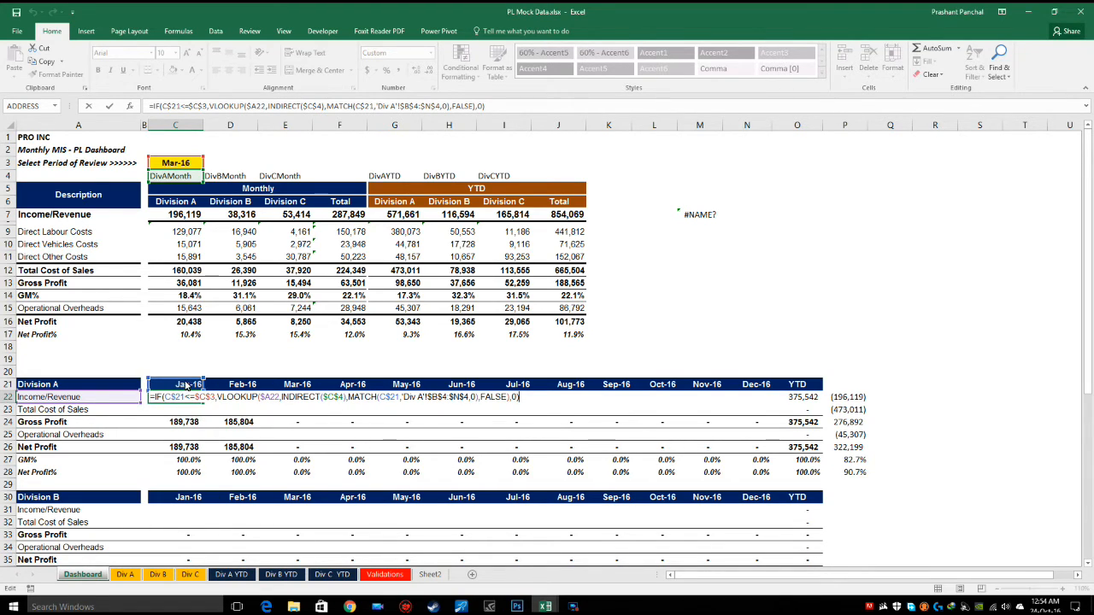
Inspect the formulas of the Jan-16 headers in C21 and C30 and the IF formula in C22
left_click(184, 386)
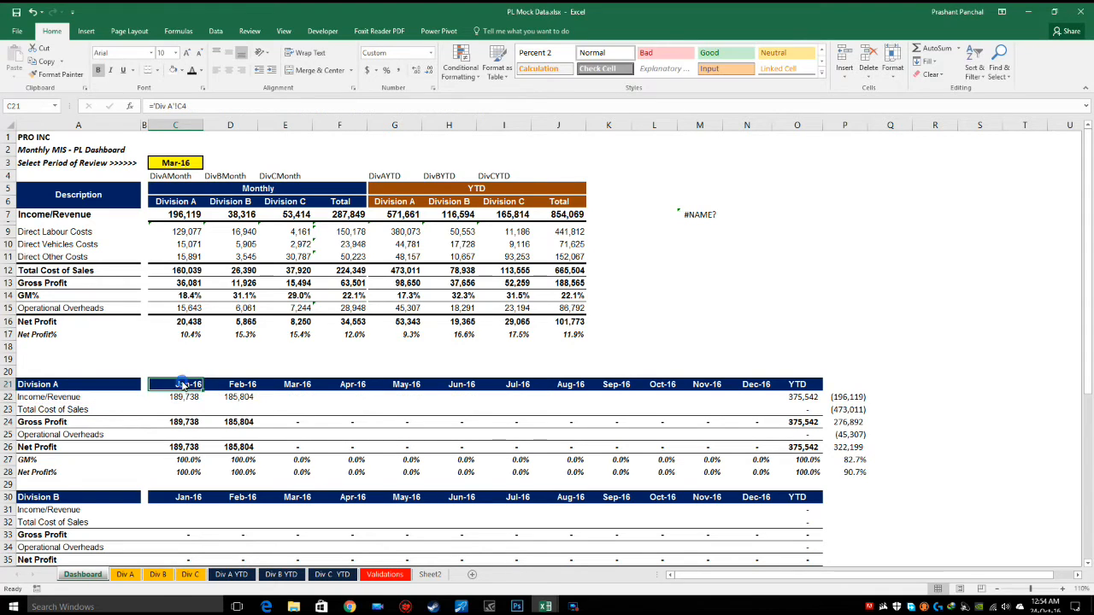
double_click(184, 387)
key("Escape")
left_click(178, 502)
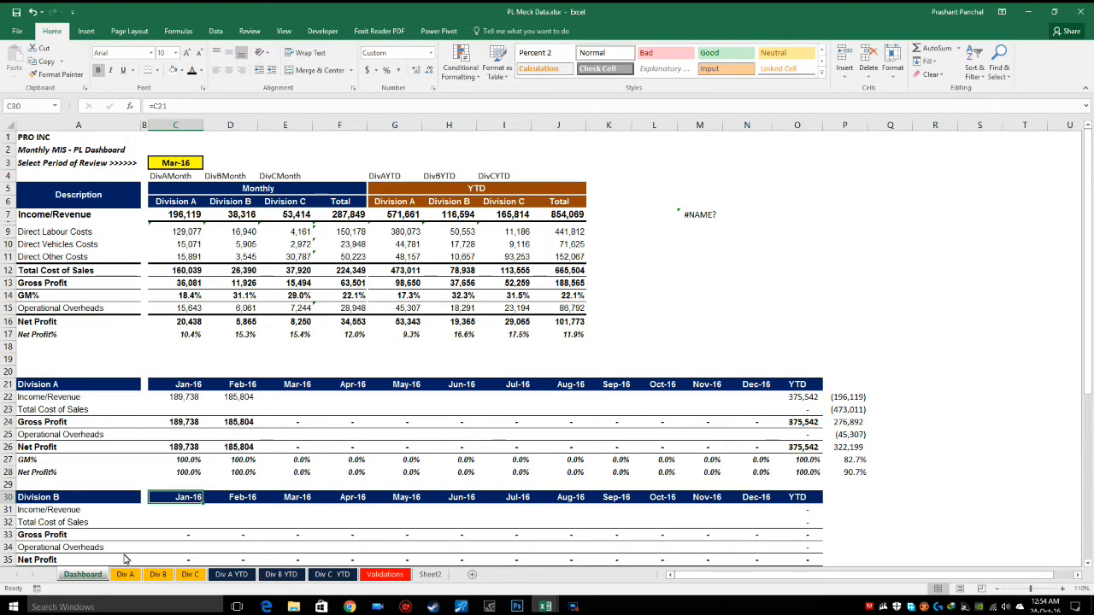
double_click(163, 400)
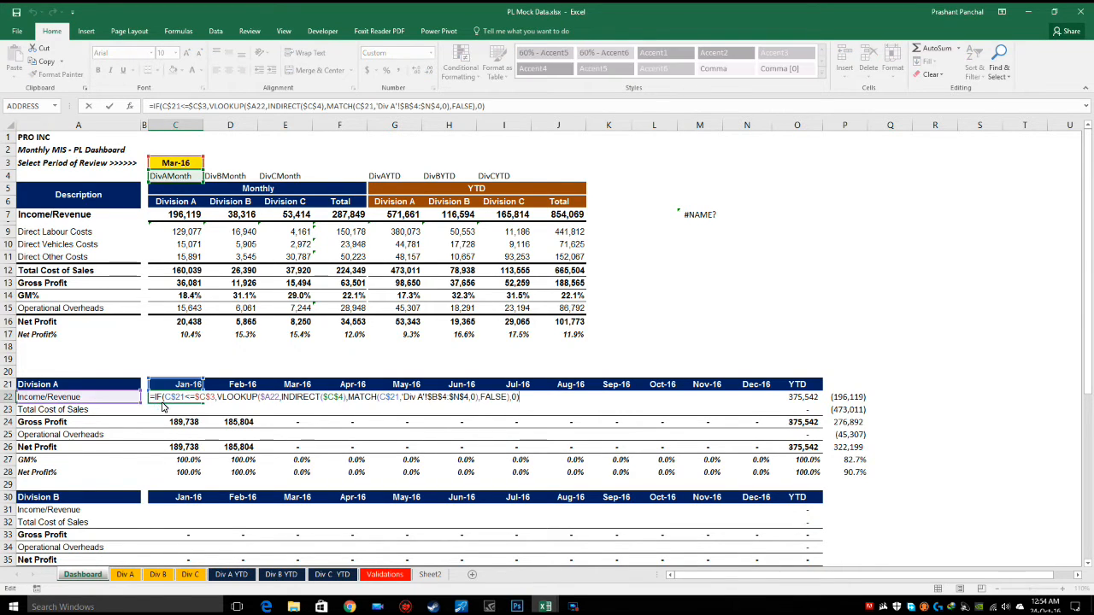
Copy the IF formula from C22 across Division A's Income/Revenue row from Feb-16 to Dec-16 (D22:N22)
key("Escape")
key("Right")
key("shift+Left")
key("ctrl+c")
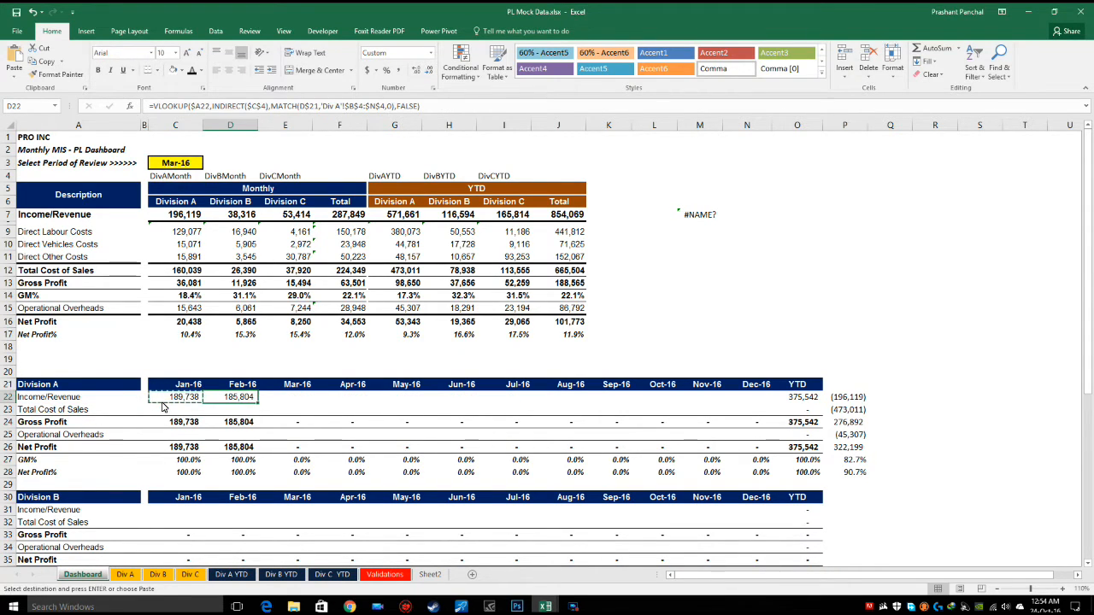
key("Right")
key("ctrl+v")
key("Right")
key("ctrl+v")
key("Right")
key("ctrl+v")
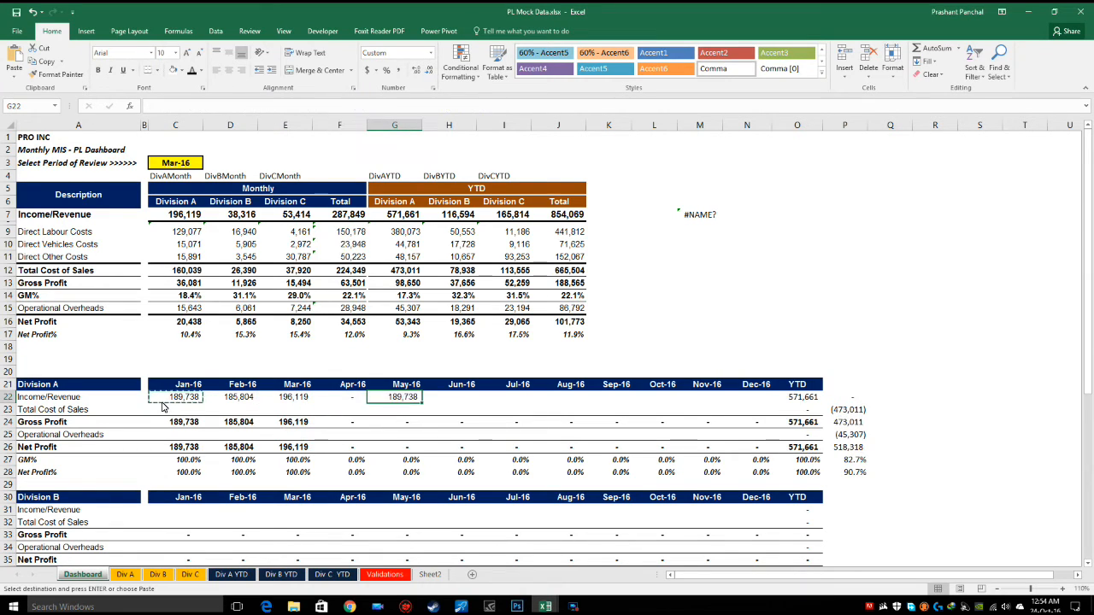
key("Right")
key("ctrl+v")
key("Right")
key("ctrl+v")
key("Right")
key("ctrl+v")
key("Right")
key("ctrl+v")
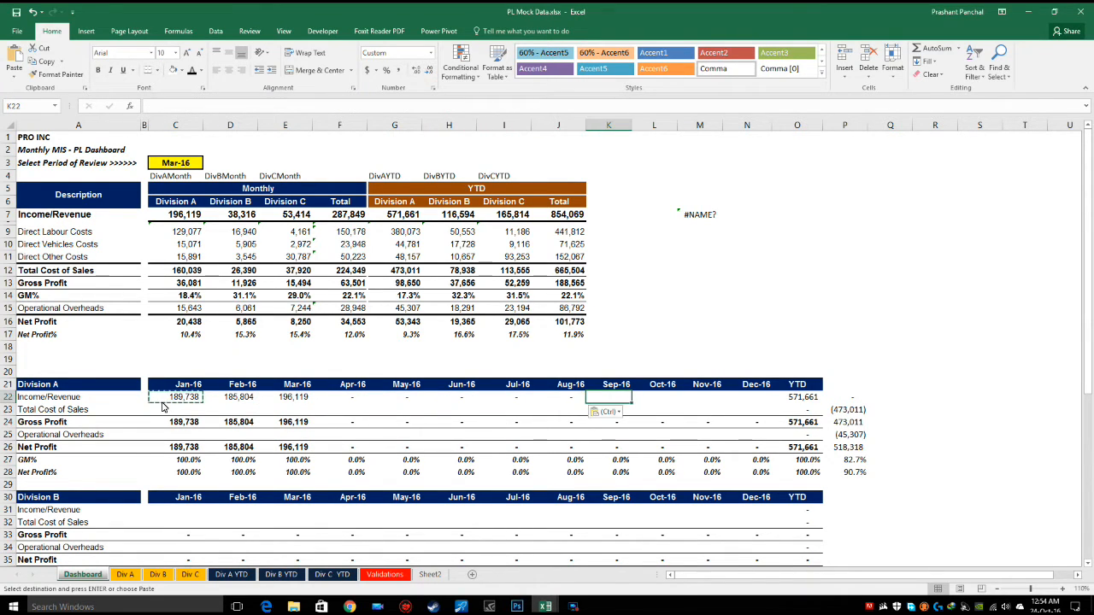
key("Right")
key("ctrl+v")
key("Right")
key("ctrl+v")
key("Right")
key("ctrl+v")
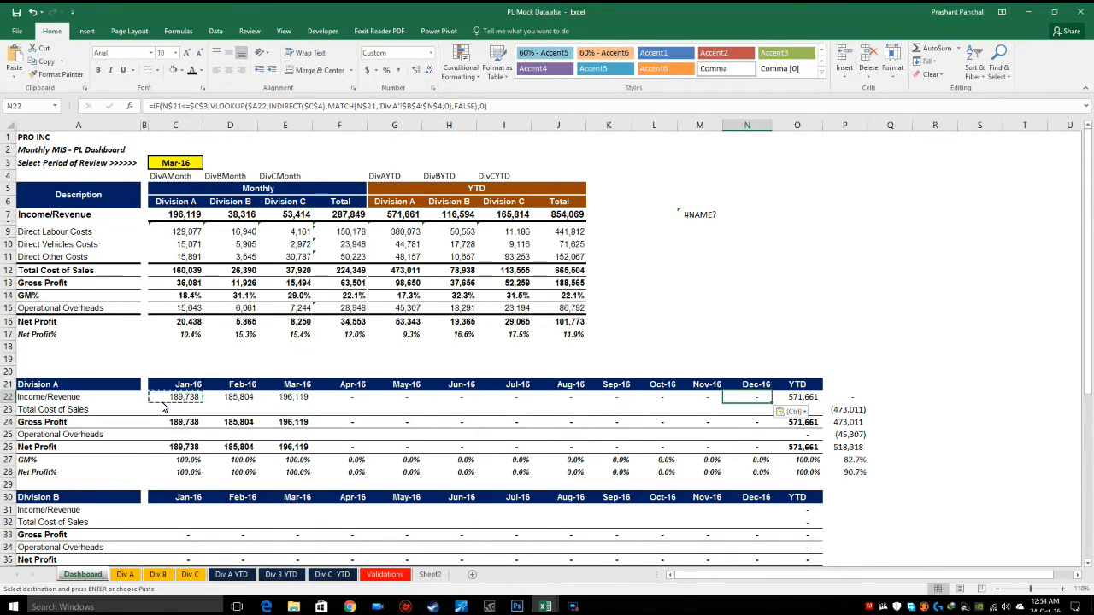
Copy Division A's Income/Revenue row C22:N22 and paste only its formulas into the Total Cost of Sales row from C23
key("Left")
key("Left")
key("Left")
key("Left")
key("Left")
key("Left")
key("Left")
key("Left")
key("Left")
key("Left")
key("Left")
key("shift+Right")
key("Return")
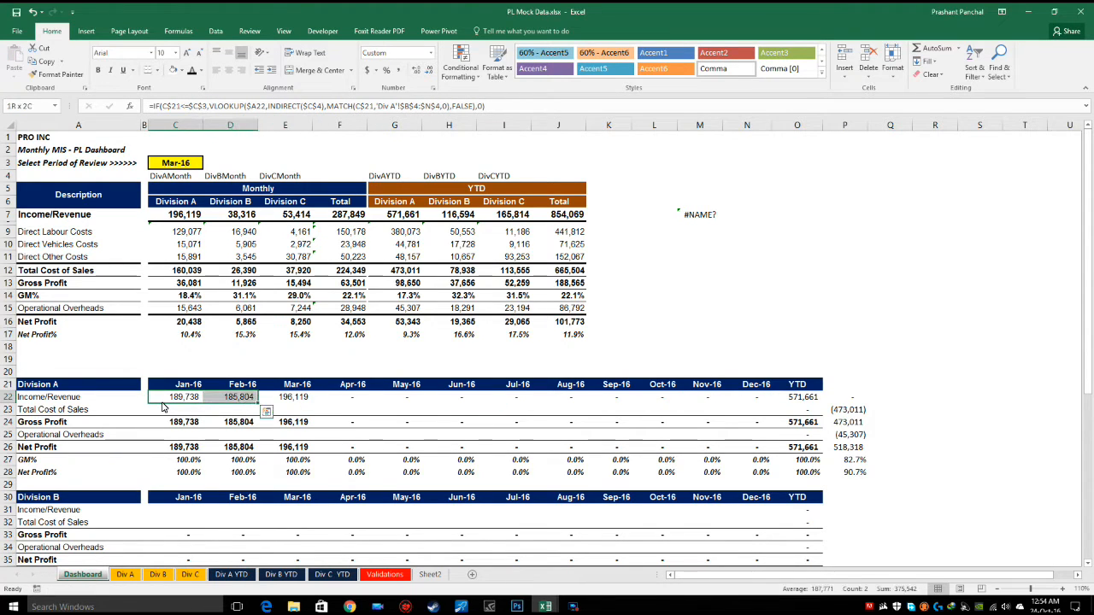
key("shift+Right")
key("shift+Right")
key("shift+Right")
key("shift+Right")
key("shift+Right")
key("shift+Right")
key("shift+Right")
key("shift+Right")
key("shift+Right")
key("shift+Right")
key("ctrl+v")
key("ctrl+c")
key("Down")
key("alt+e")
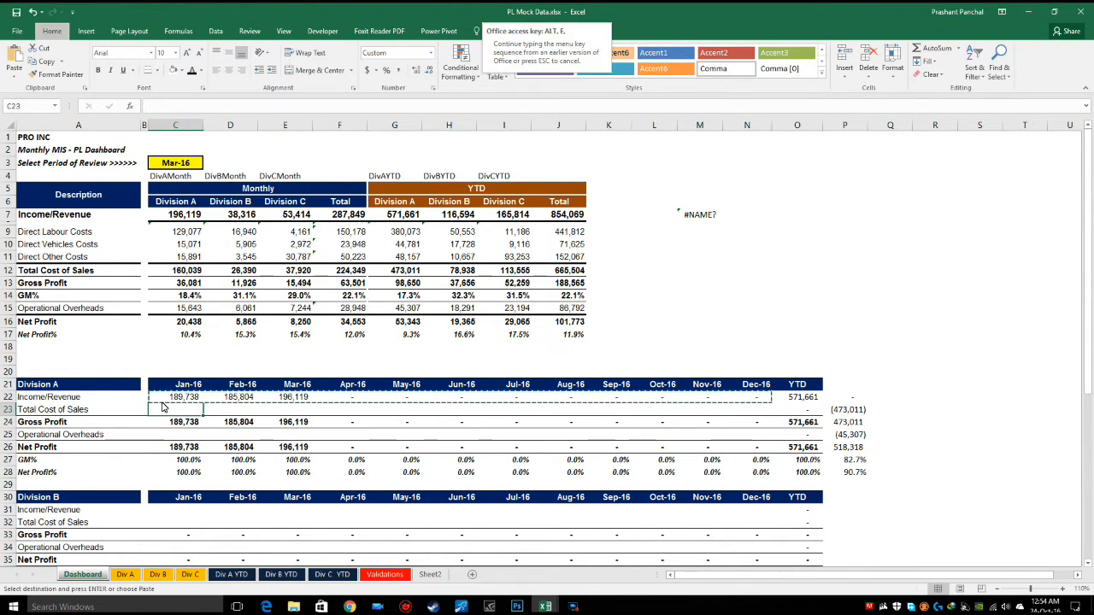
key("s")
key("f")
key("Return")
key("Escape")
Inspect the formulas in Division A's Income/Revenue and Total Cost of Sales cells from Jan-16 onwards
key("Up")
key("Right")
key("Right")
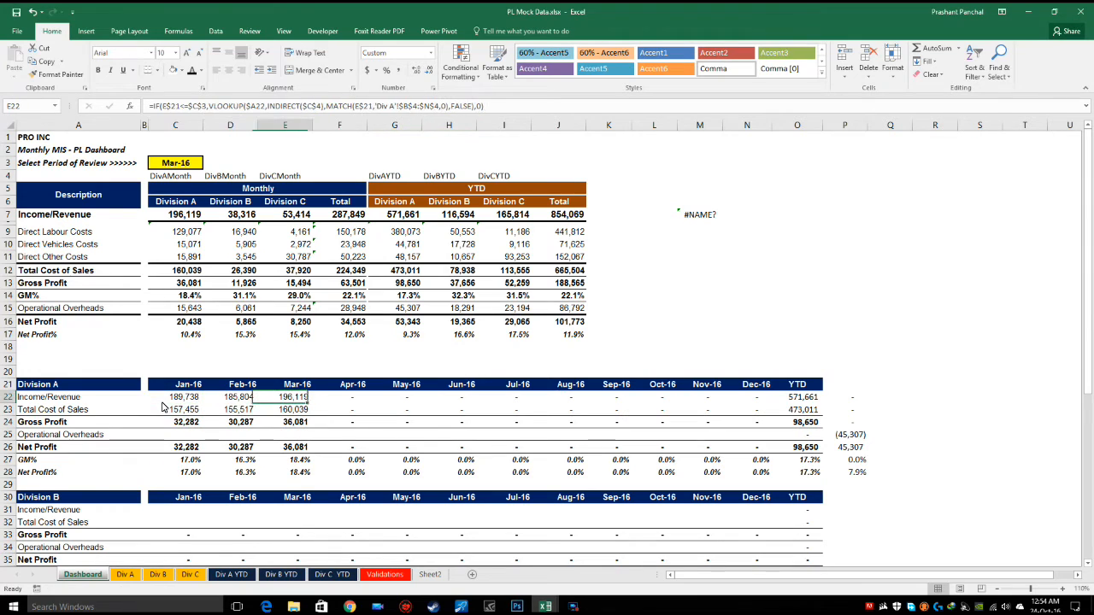
key("Left")
key("Left")
key("Right")
key("Right")
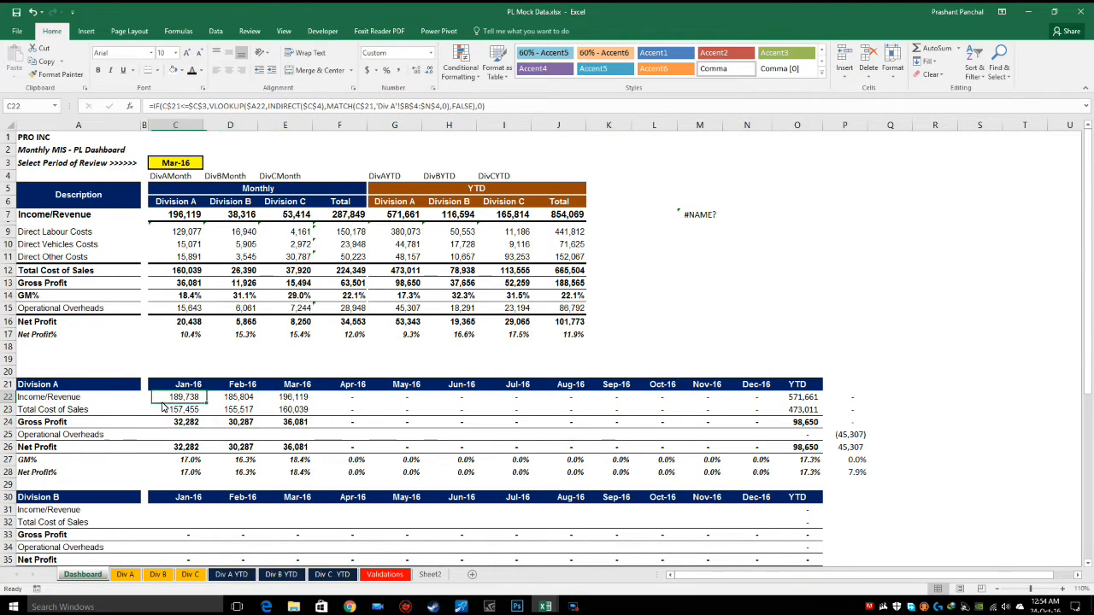
key("Down")
key("F2")
key("Escape")
key("Up")
key("F2")
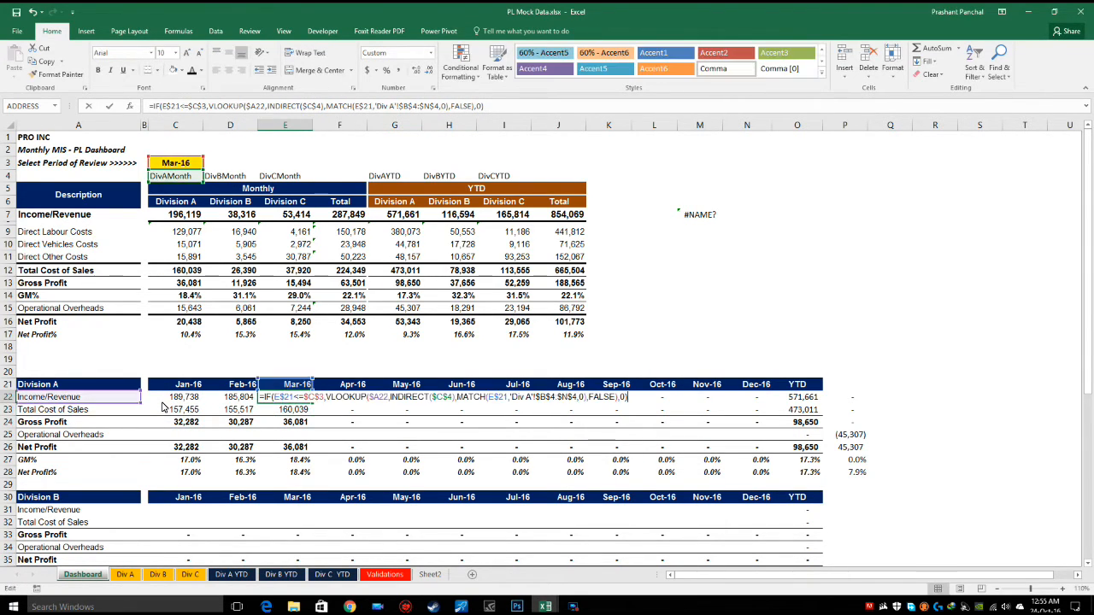
key("Escape")
key("Right")
key("F2")
key("Escape")
key("Right")
key("F2")
key("Escape")
key("Left")
key("Left")
Copy C22:E22 and paste only the formulas into Division A's Operational Overheads row from C25
key("shift+Left")
key("shift+Left")
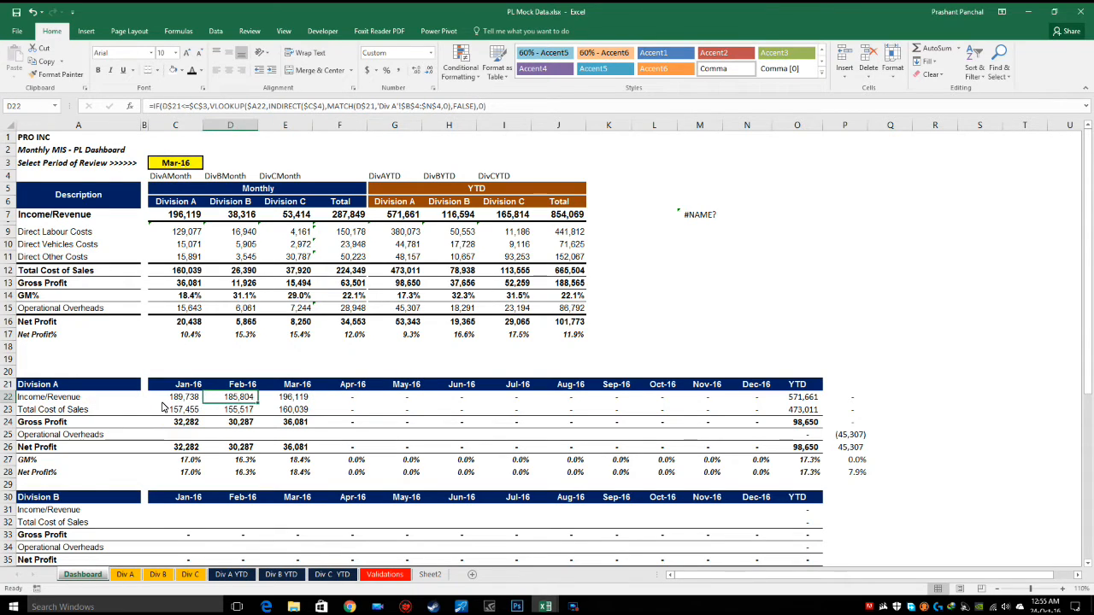
key("ctrl+c")
key("Down")
key("Down")
key("Down")
key("alt+e")
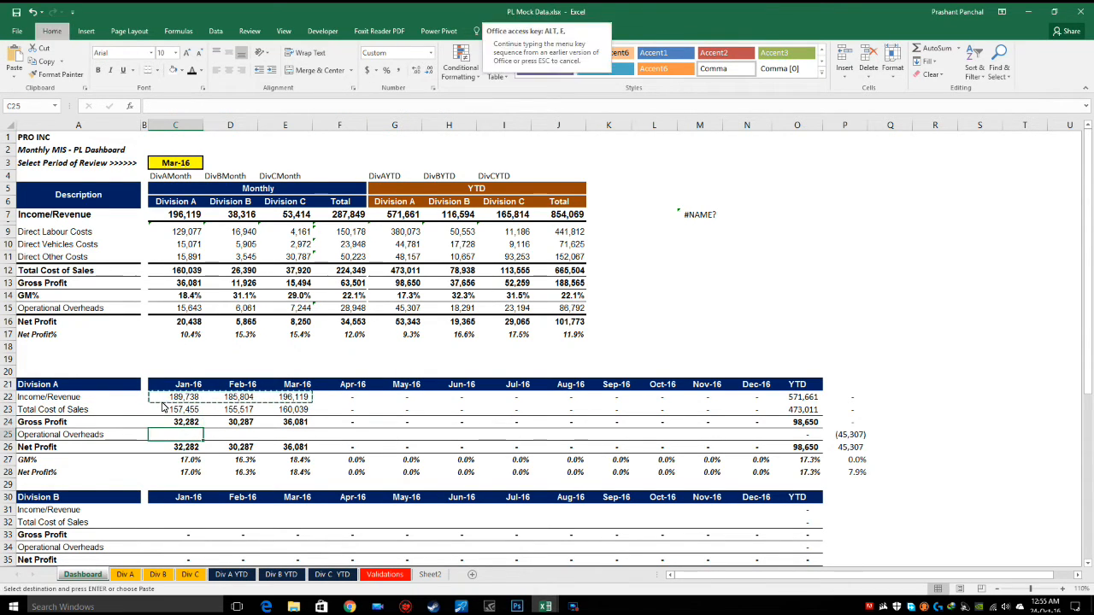
key("s")
key("f")
key("Return")
key("Escape")
Examine Division A's GM% and Operational Overheads cells across the months to the YTD total in O25
key("Down")
key("Up")
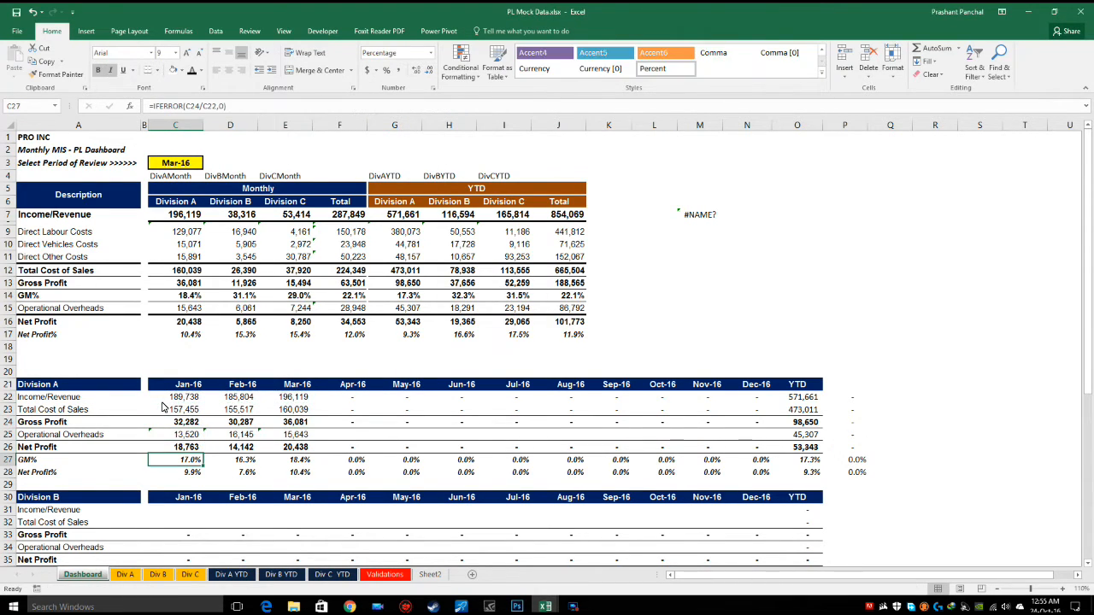
key("F2")
key("Escape")
key("Right")
key("F2")
key("Escape")
key("Right")
key("F2")
key("Escape")
key("Right")
key("Right")
key("Right")
key("Right")
key("Right")
key("Right")
key("Right")
key("Right")
key("Right")
key("Right")
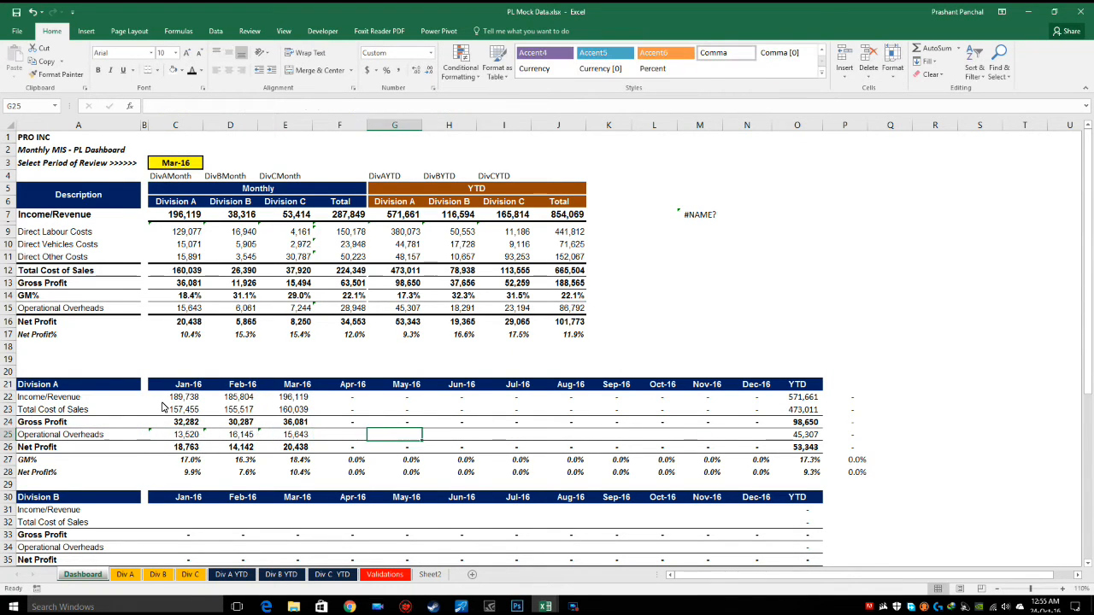
key("F2")
key("Escape")
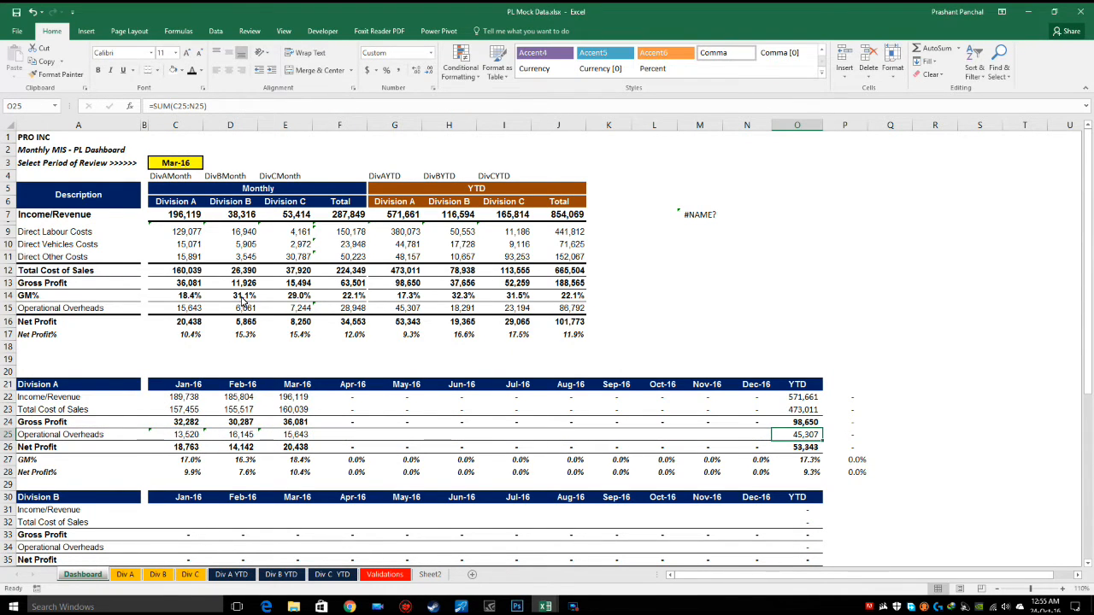
scroll(244, 301, "down", 1)
left_click_drag(175, 358, 269, 368)
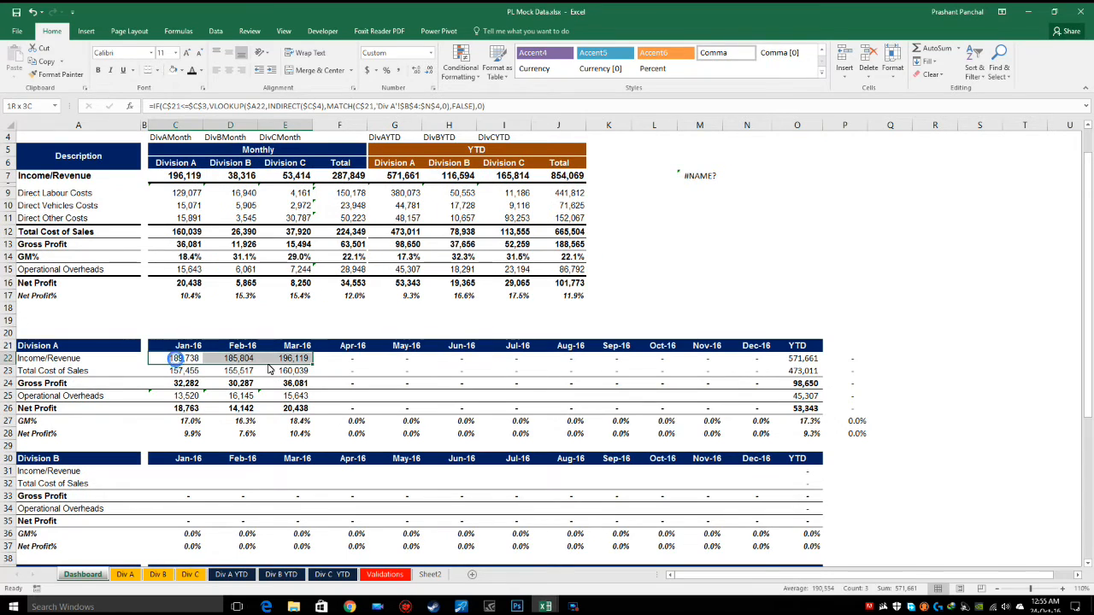
key("ctrl+c")
key("Escape")
left_click(174, 361)
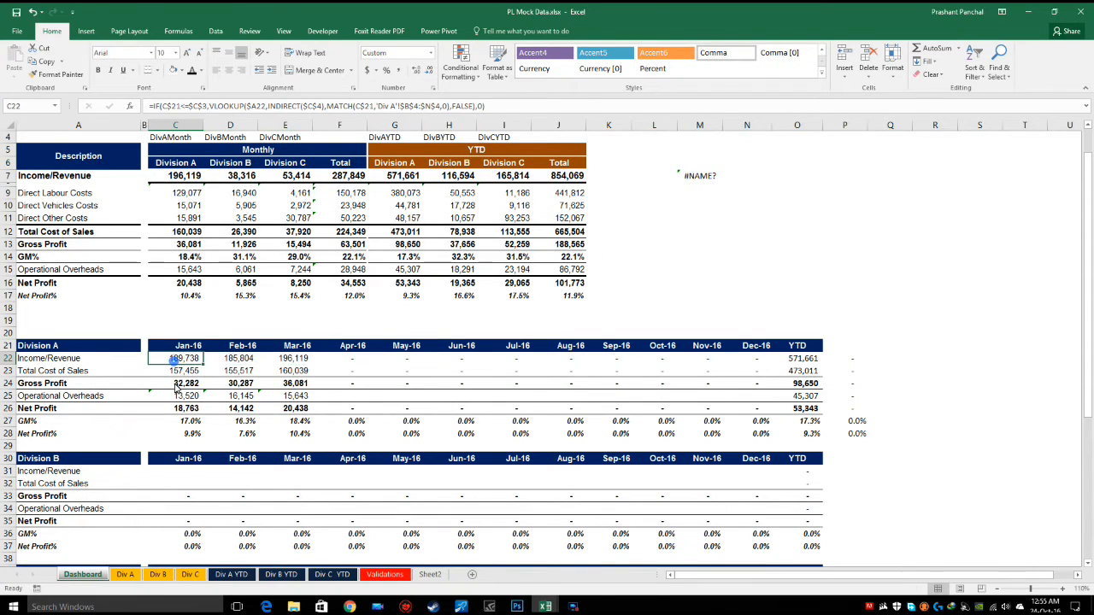
key("F2")
key("Escape")
left_click(173, 384)
left_click(172, 359)
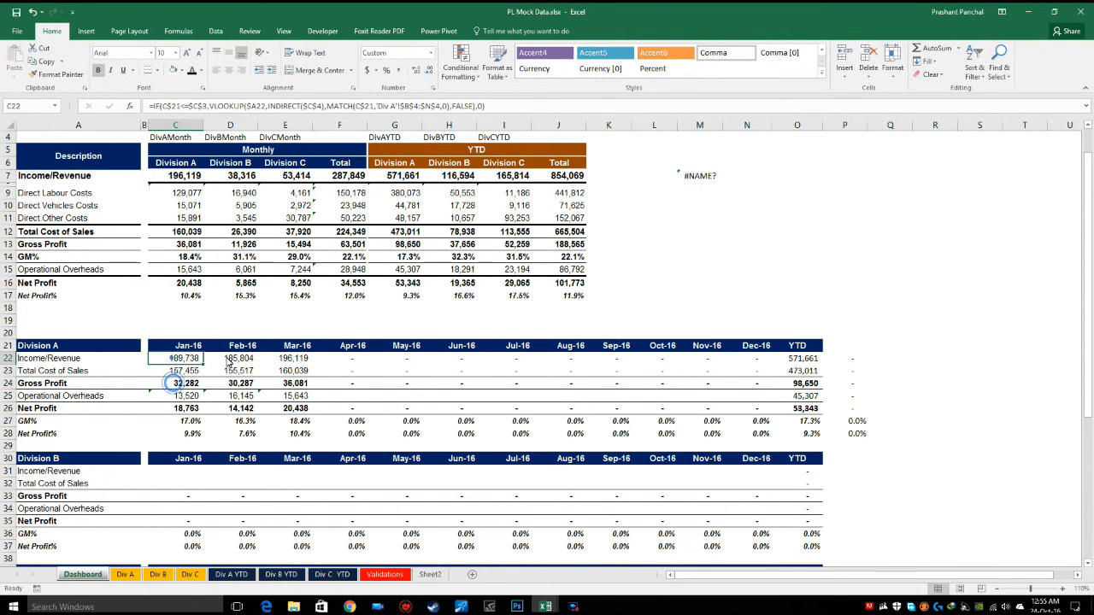
Copy Division A's Income/Revenue cells C22:E22 and paste only their formulas into Division B's Income/Revenue row from C31
left_click_drag(229, 364, 286, 361)
key("ctrl+c")
left_click(174, 475)
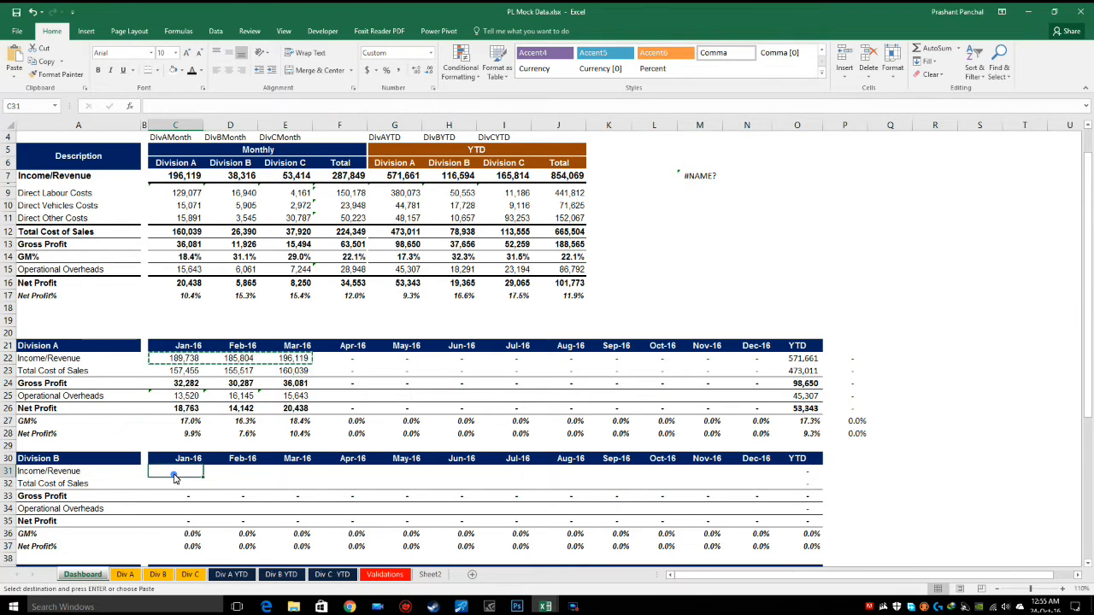
key("ctrl+alt+v")
key("f")
key("Return")
In C31, repoint both month references to C$30 and the INDIRECT reference to $D$4 (DivBMonth), and enter the formula
key("F2")
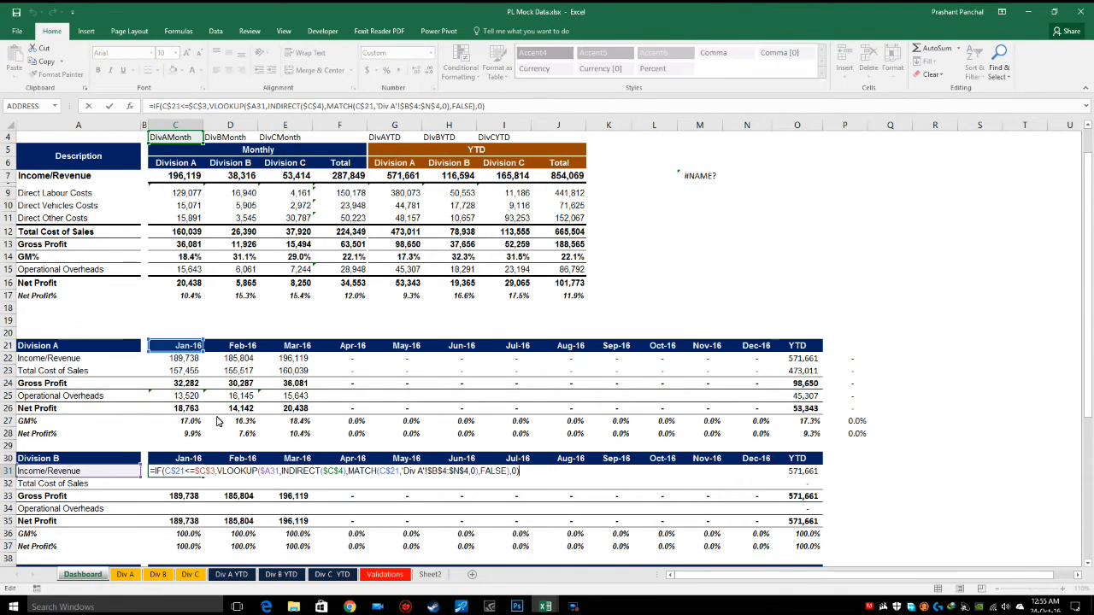
left_click_drag(168, 352, 173, 459)
left_click(323, 472)
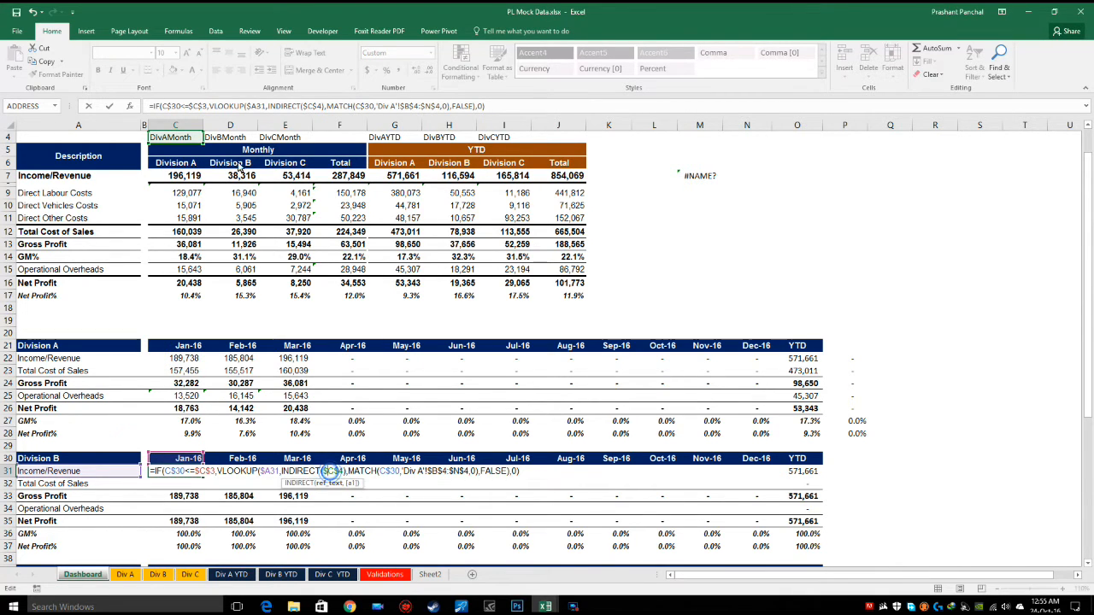
scroll(253, 240, "up", 1)
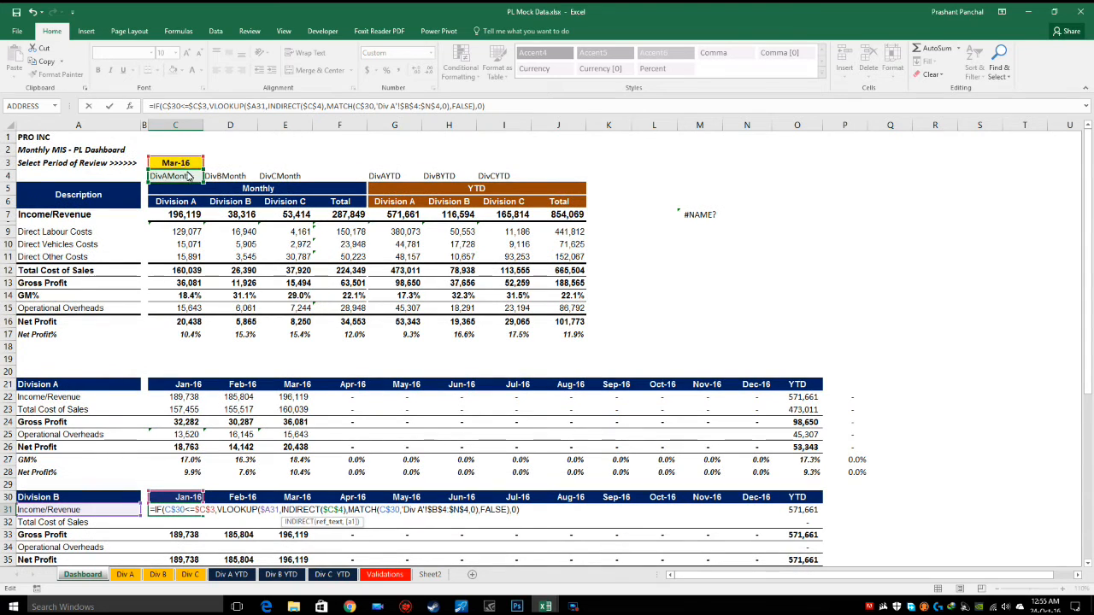
left_click_drag(195, 184, 249, 182)
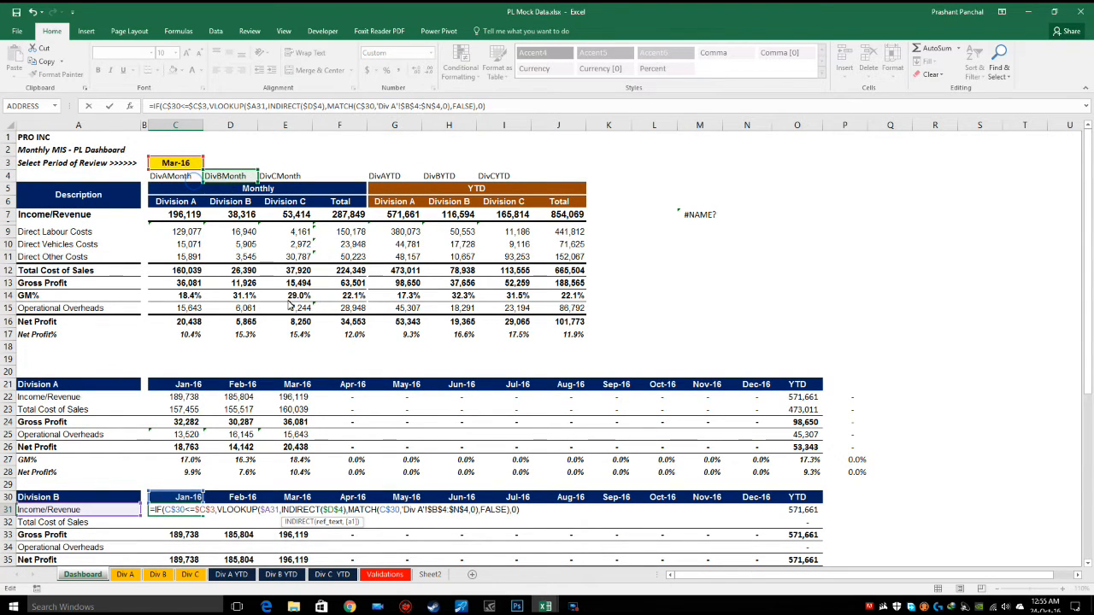
scroll(195, 459, "down", 1)
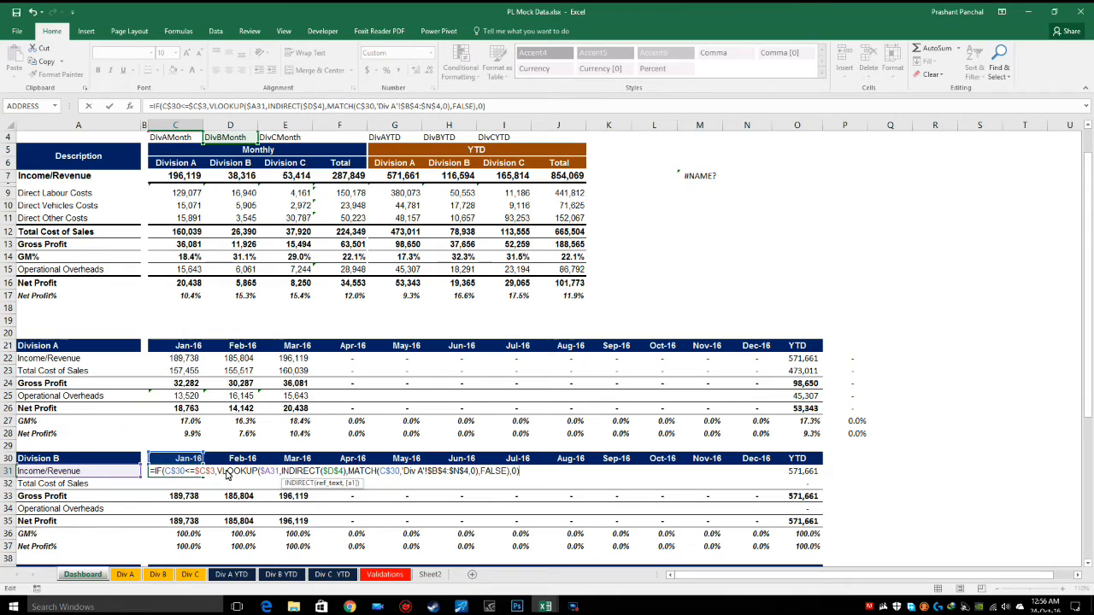
left_click(389, 472)
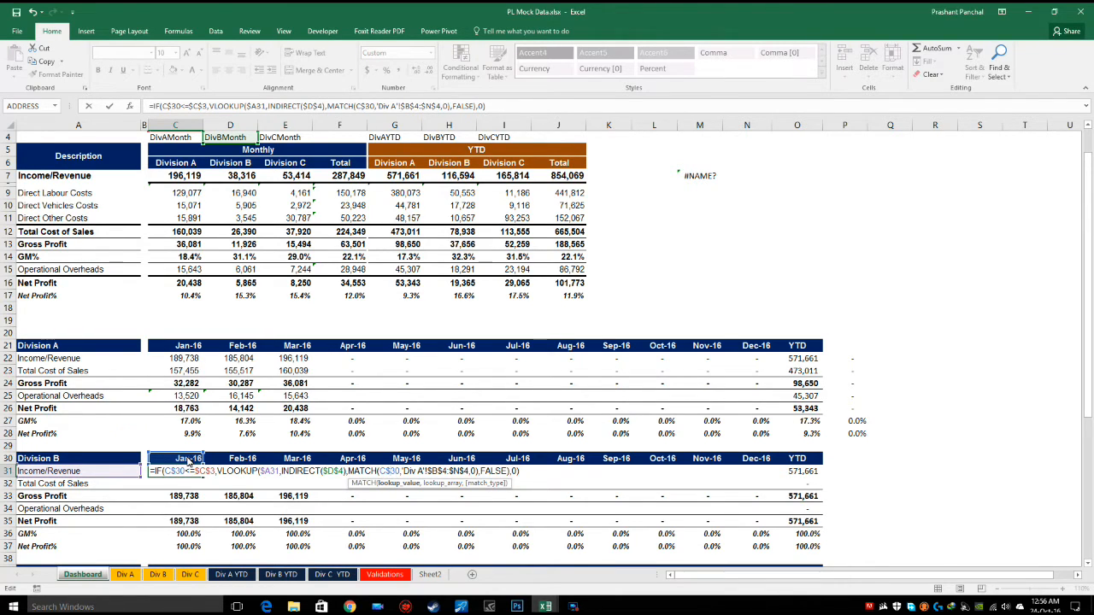
key("ctrl+Return")
Copy the C31 formula cell and select Division B's Feb-16 to Dec-16 Income/Revenue cells D31:N31 as the destination
key("ctrl+c")
key("Right")
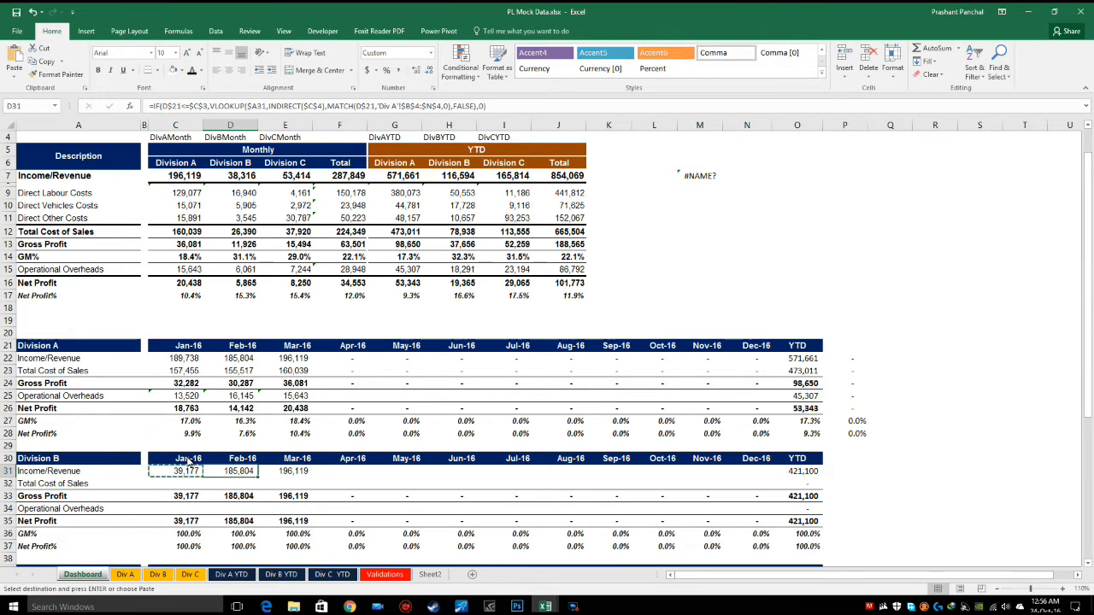
key("shift+Right")
key("ctrl+v")
key("shift+Right")
key("shift+Right")
key("shift+Right")
key("shift+Right")
key("shift+Right")
key("shift+Right")
key("shift+Right")
key("shift+Right")
key("shift+Right")
Try to paste the copied C31 cell into D31:N31 with the Add operation, and undo the paste
key("alt+e")
key("s")
key("d")
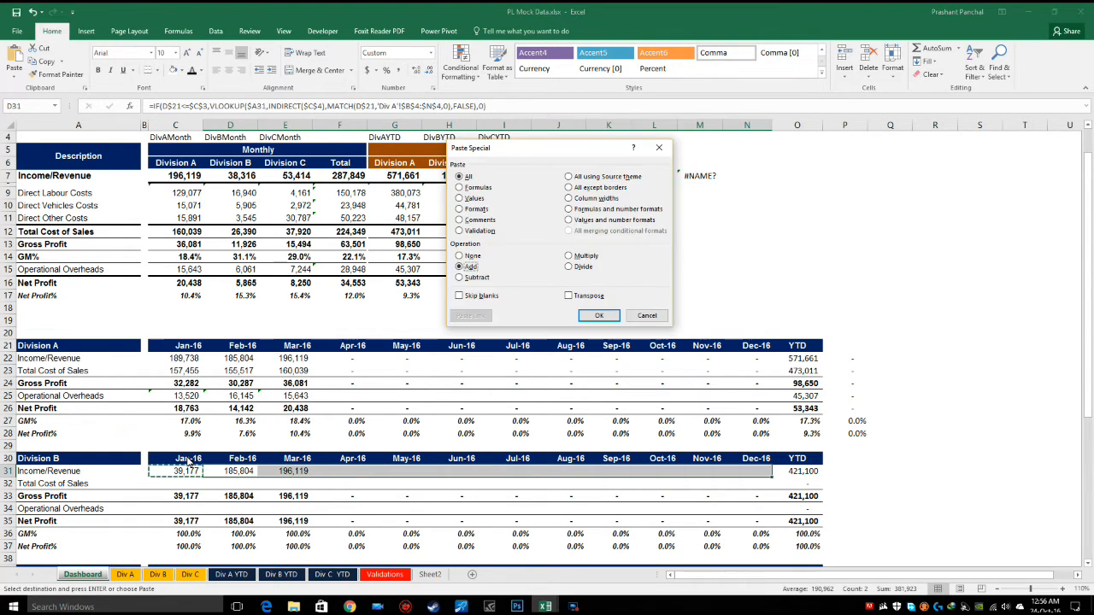
key("Return")
key("ctrl+z")
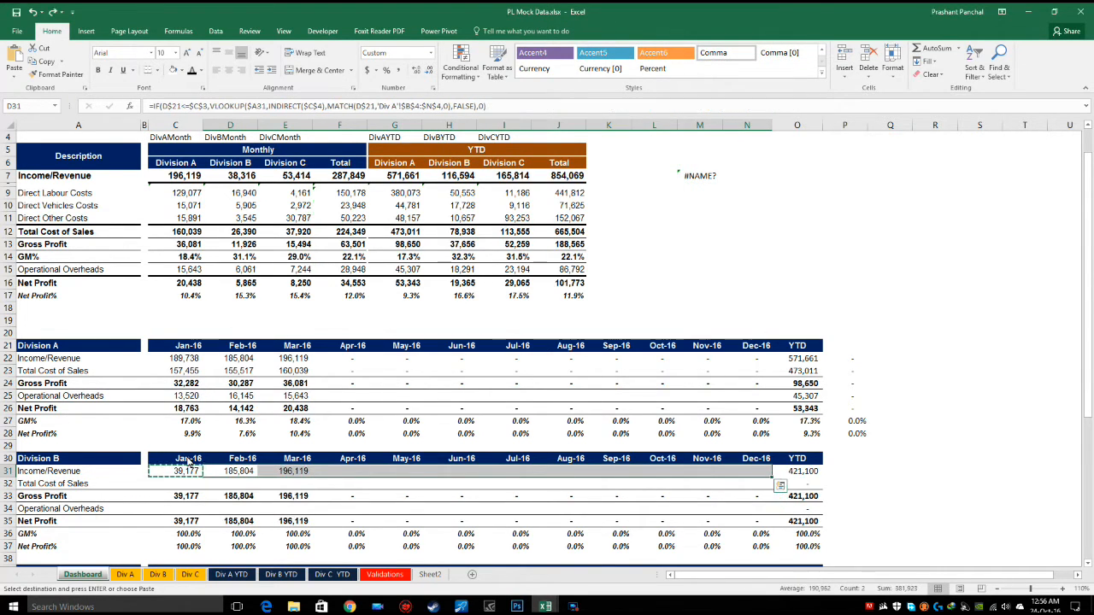
Paste the copied C31 formula across Division B's Income/Revenue row for Feb-16 to Dec-16, D31:N31
key("shift+Left")
key("shift+Left")
key("shift+Left")
key("shift+Left")
key("shift+Left")
key("shift+Left")
key("shift+Left")
key("shift+Left")
key("shift+Left")
key("shift+Right")
key("shift+Right")
key("shift+Right")
key("shift+Right")
key("shift+Right")
key("shift+Right")
key("shift+Right")
key("shift+Right")
key("shift+Right")
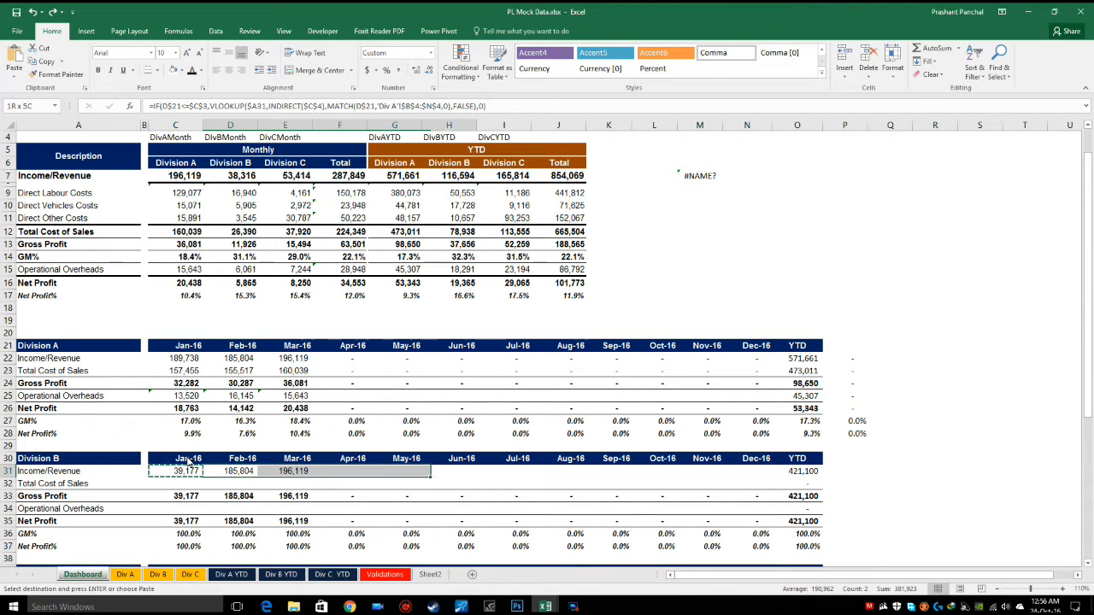
key("Return")
Copy Division B's Income/Revenue row C31:O31 and paste only its formulas into the Total Cost of Sales row from C32
key("Left")
key("ctrl+shift+Right")
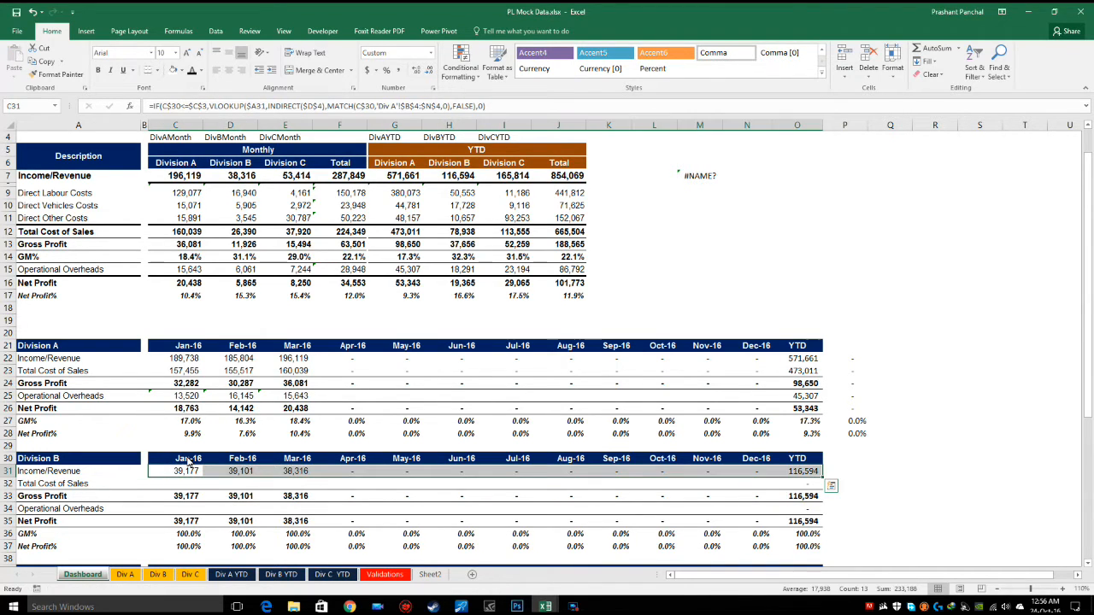
key("ctrl+c")
key("Down")
key("alt+e")
key("s")
key("f")
key("Return")
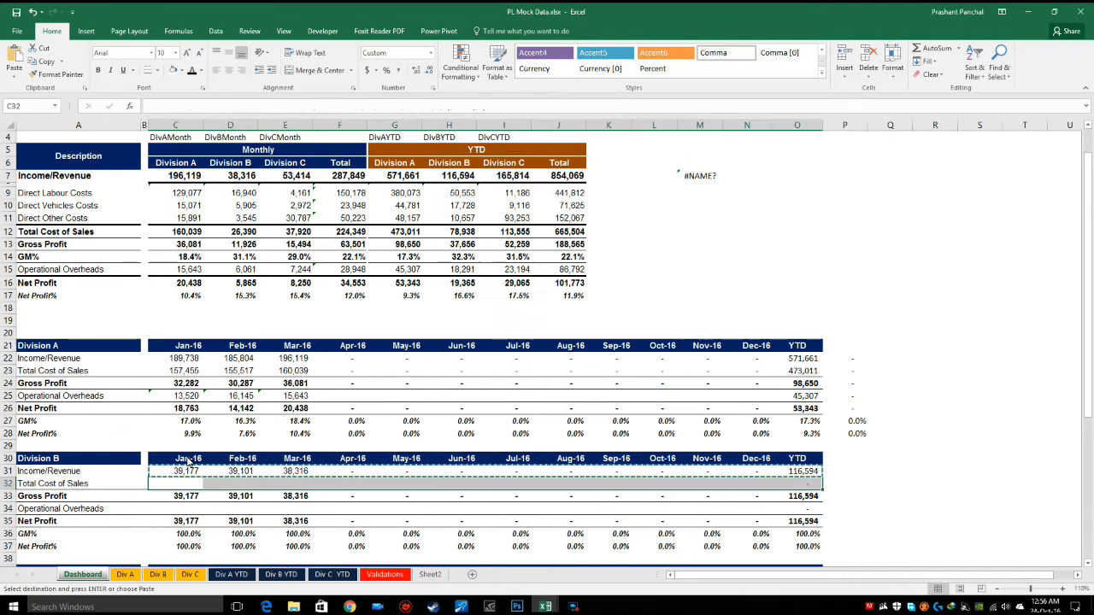
Paste only the copied row's formulas into Division B's Operational Overheads row from C34, and end the copy
key("Down")
key("Down")
key("alt+e")
key("s")
key("f")
key("Return")
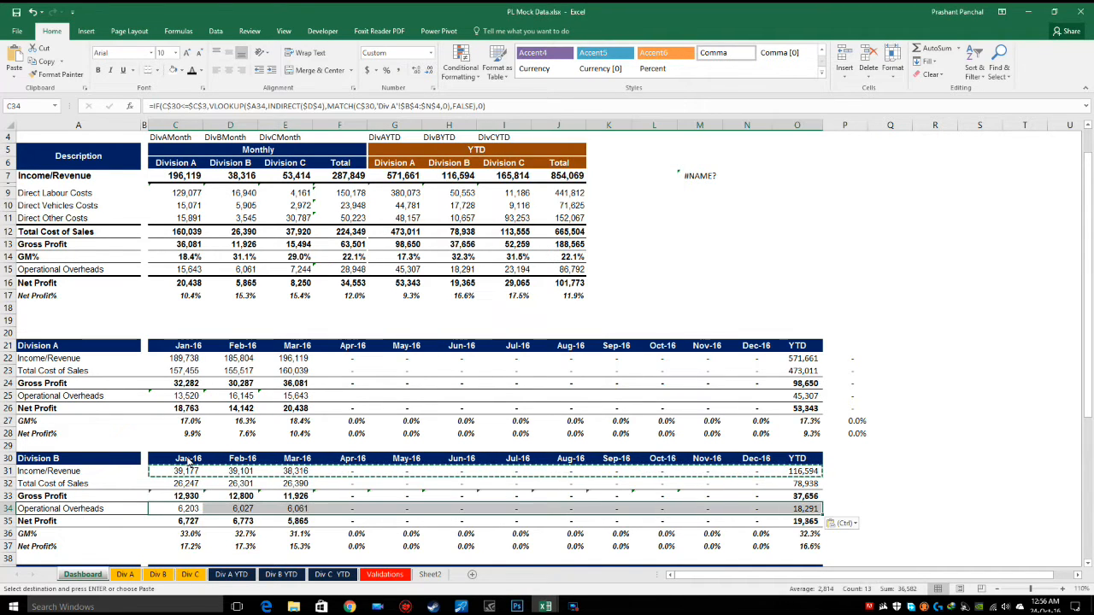
key("Escape")
Copy Division B's Jan-16 Income/Revenue cell C31 and paste only its formula into Division C's Income/Revenue cell C40
scroll(246, 484, "down", 3)
left_click_drag(175, 365, 291, 364)
left_click(181, 366)
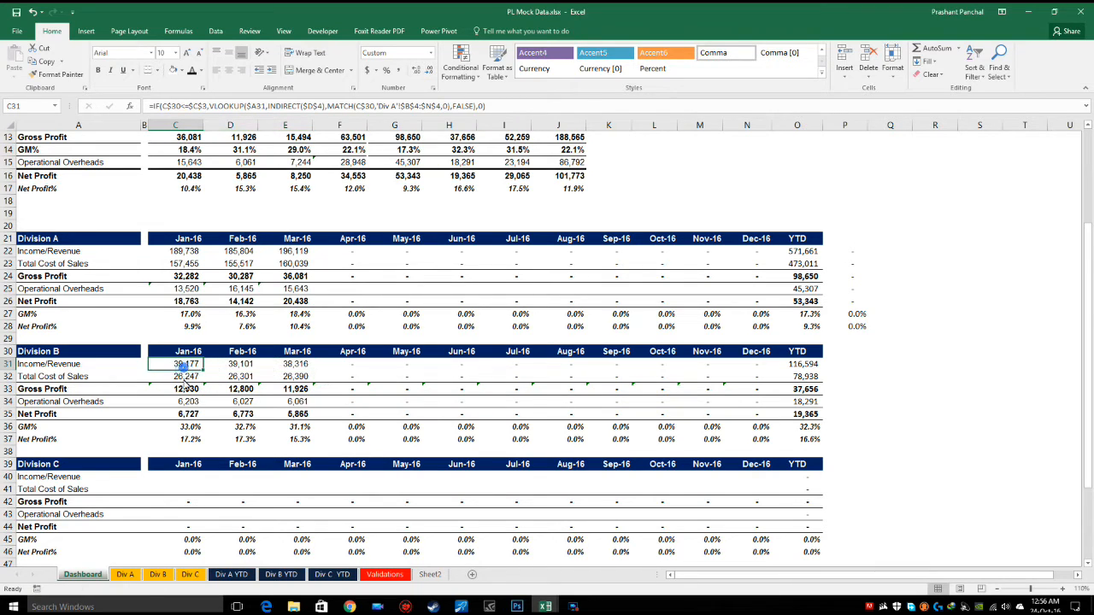
key("ctrl+c")
left_click(173, 480)
key("alt+e")
key("s")
key("f")
key("Return")
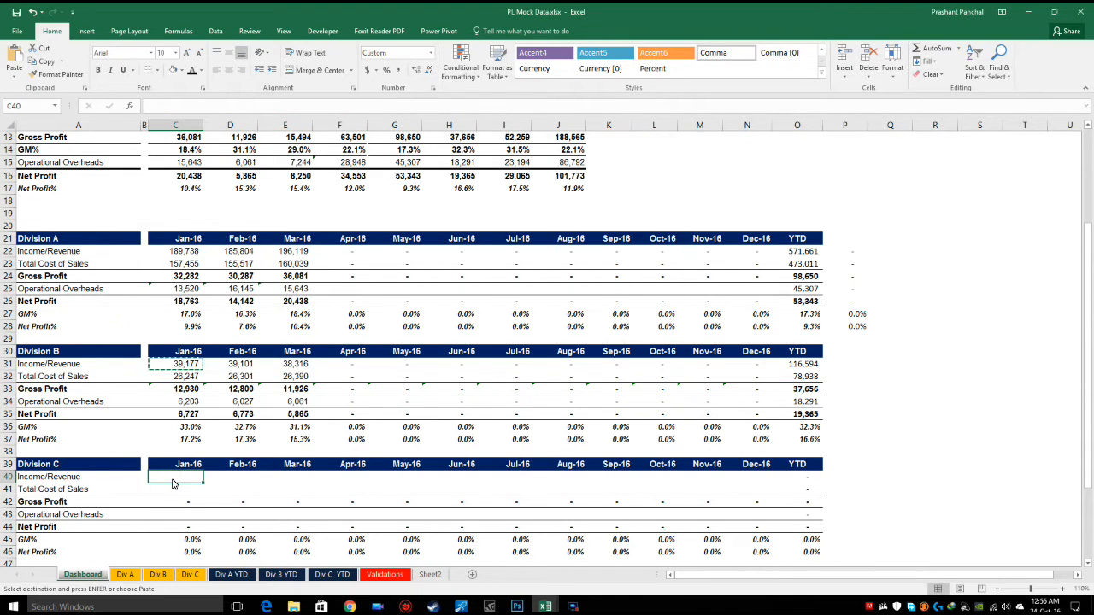
In C40, repoint both month references to C$39 and the INDIRECT reference to $E$4 (DivCMonth), and enter the formula
key("F2")
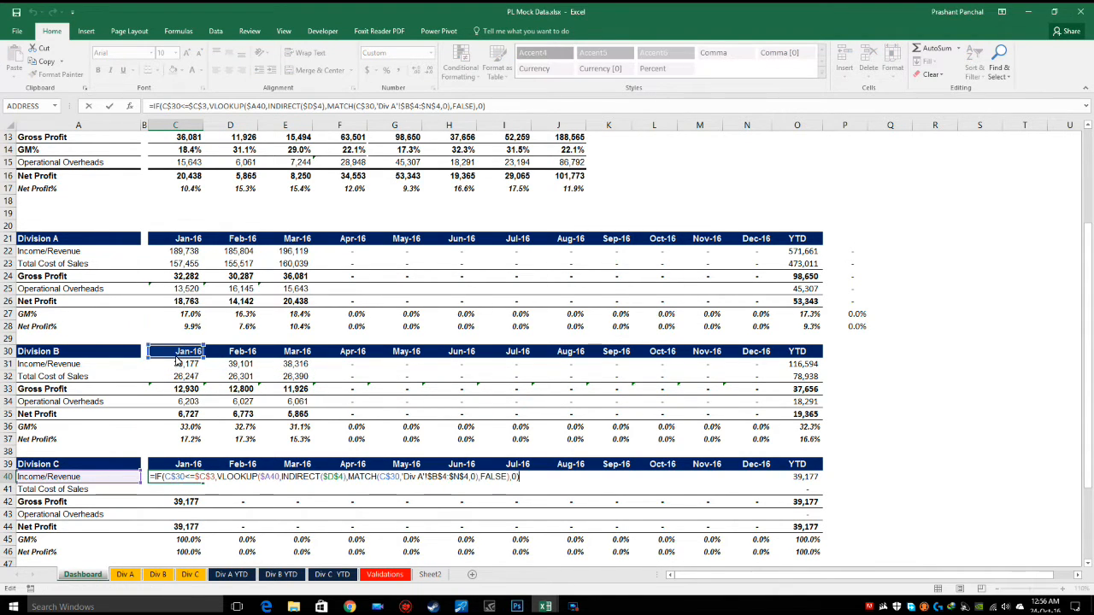
left_click_drag(177, 362, 174, 464)
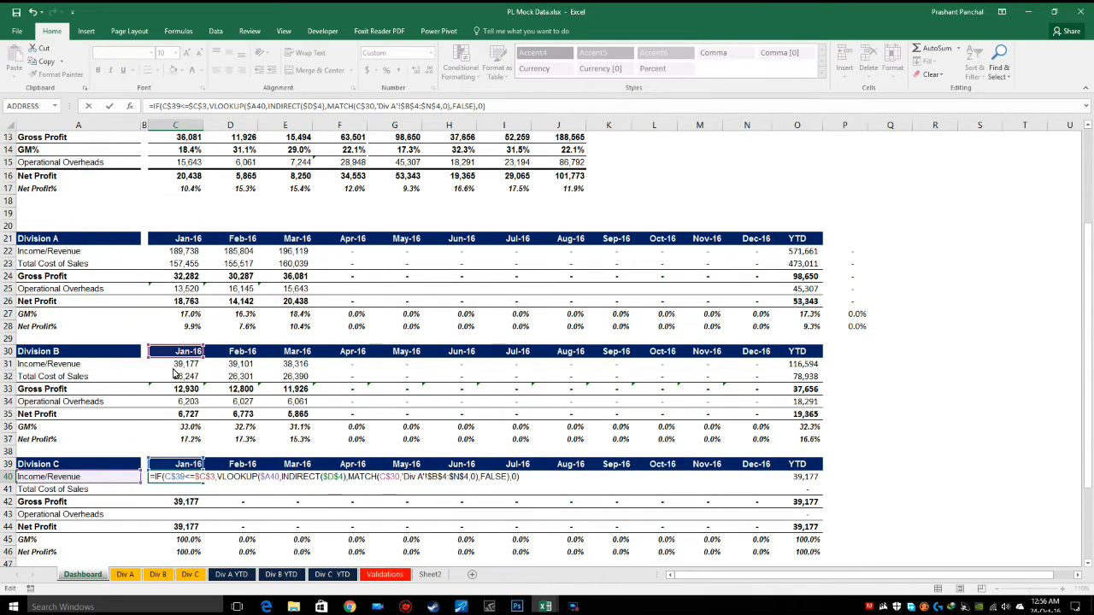
left_click_drag(173, 362, 175, 469)
left_click(330, 479)
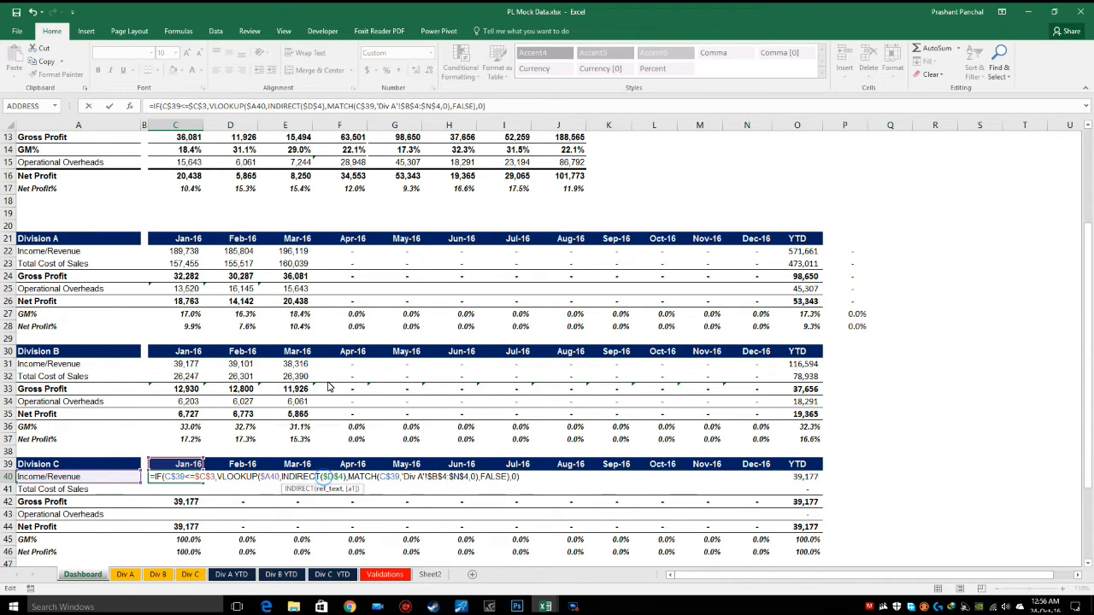
scroll(320, 285, "up", 4)
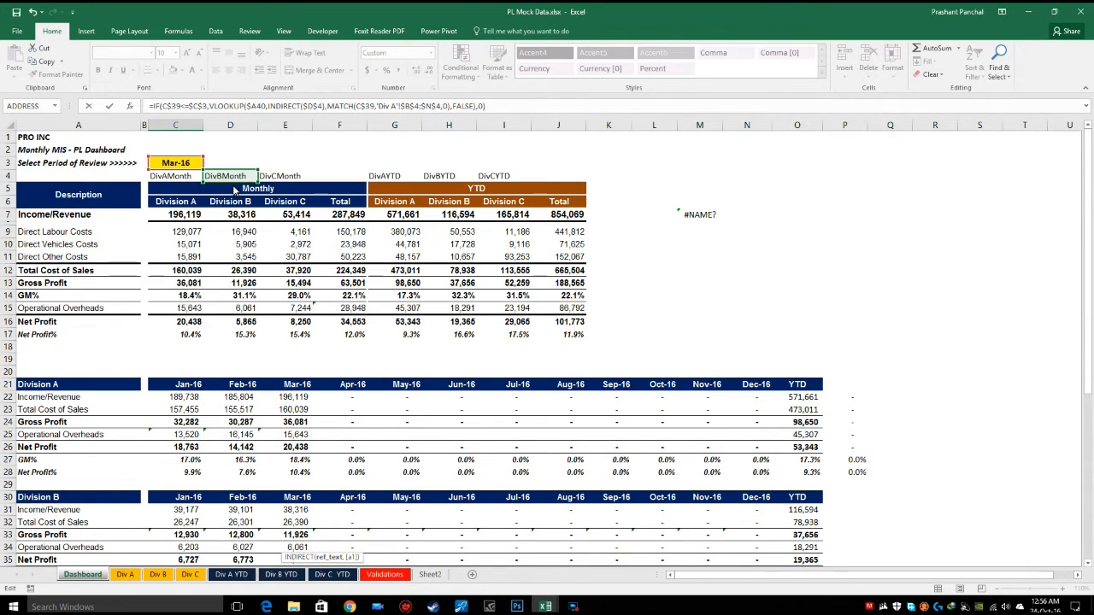
left_click_drag(234, 182, 287, 183)
scroll(304, 328, "down", 1)
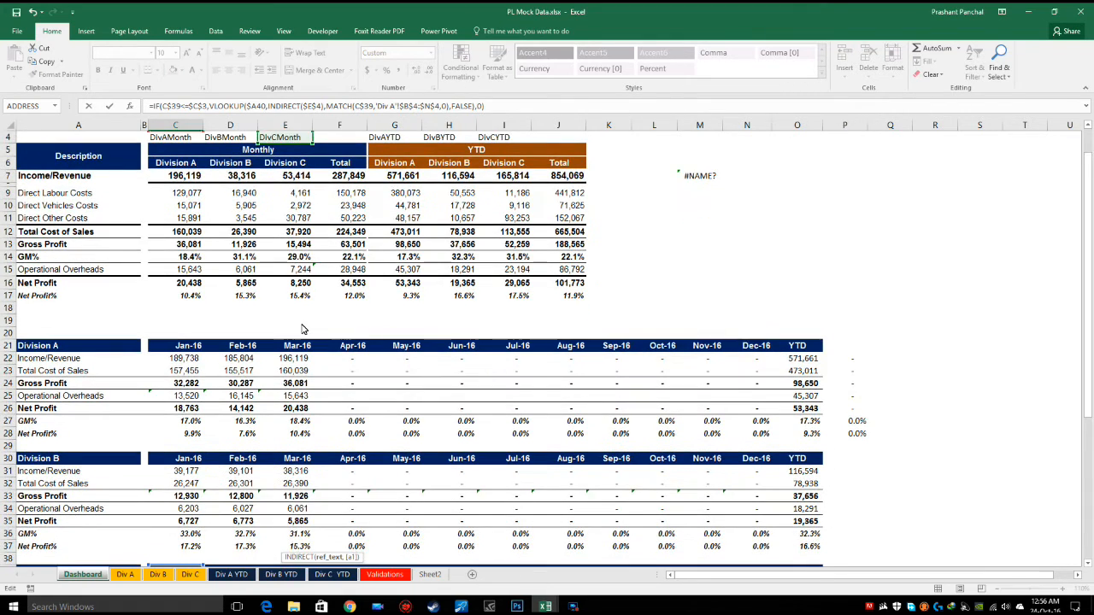
key("Return")
key("Up")
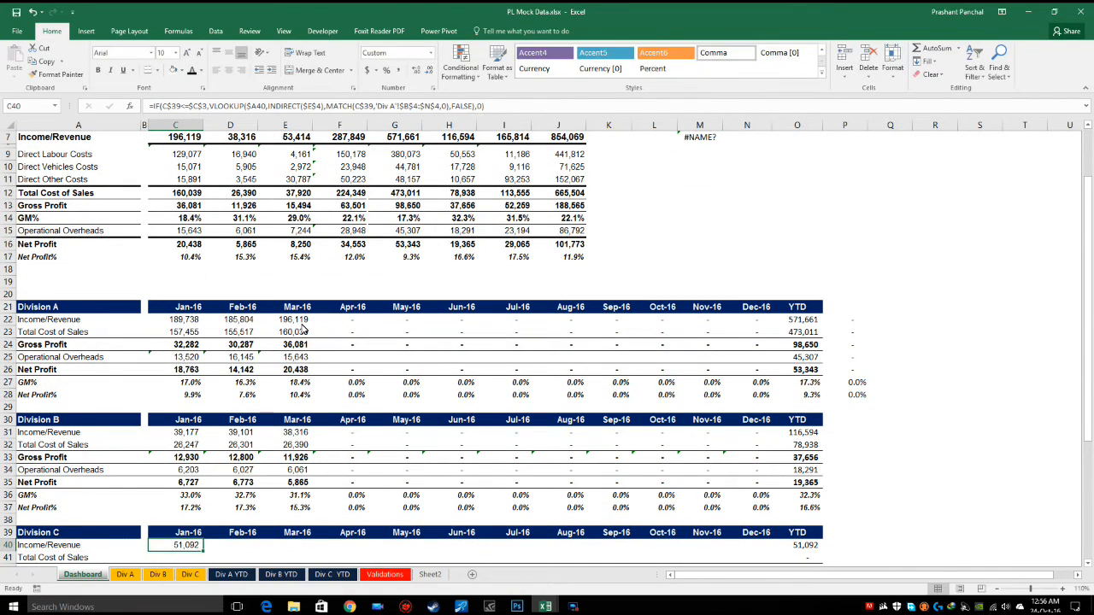
Copy C40 and paste only its formula across Division C's Feb-16 to Dec-16 Income/Revenue cells D40:N40
key("F2")
key("Escape")
key("ctrl+c")
key("shift+Right")
key("shift+Right")
key("shift+Right")
key("shift+Right")
key("shift+Right")
key("shift+Right")
key("shift+Right")
key("shift+Right")
key("shift+Right")
key("shift+Right")
key("shift+Right")
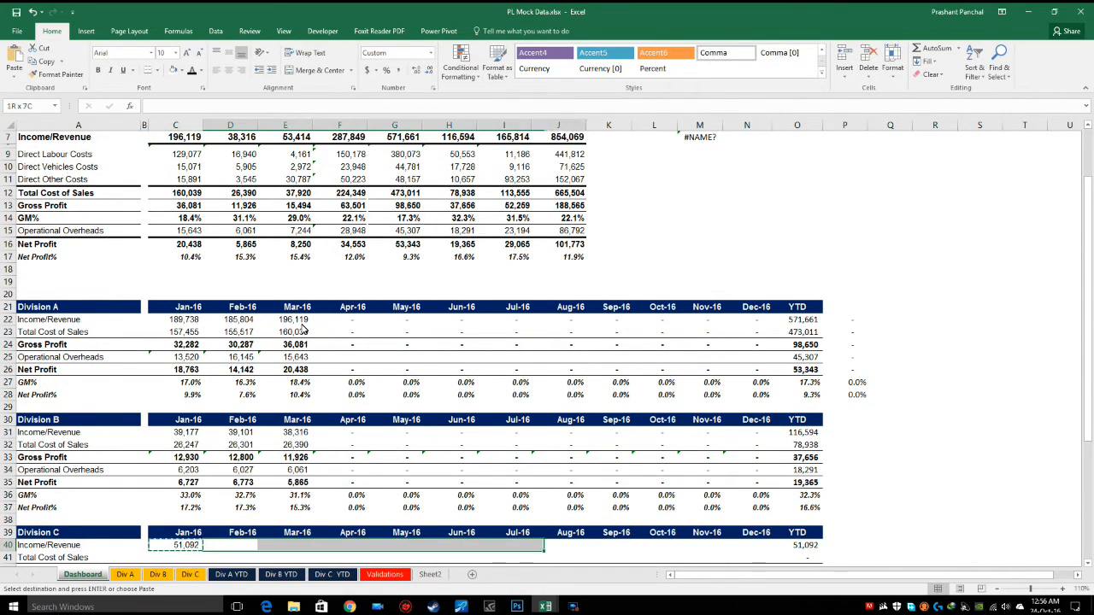
key("alt+e")
key("s")
key("f")
key("Return")
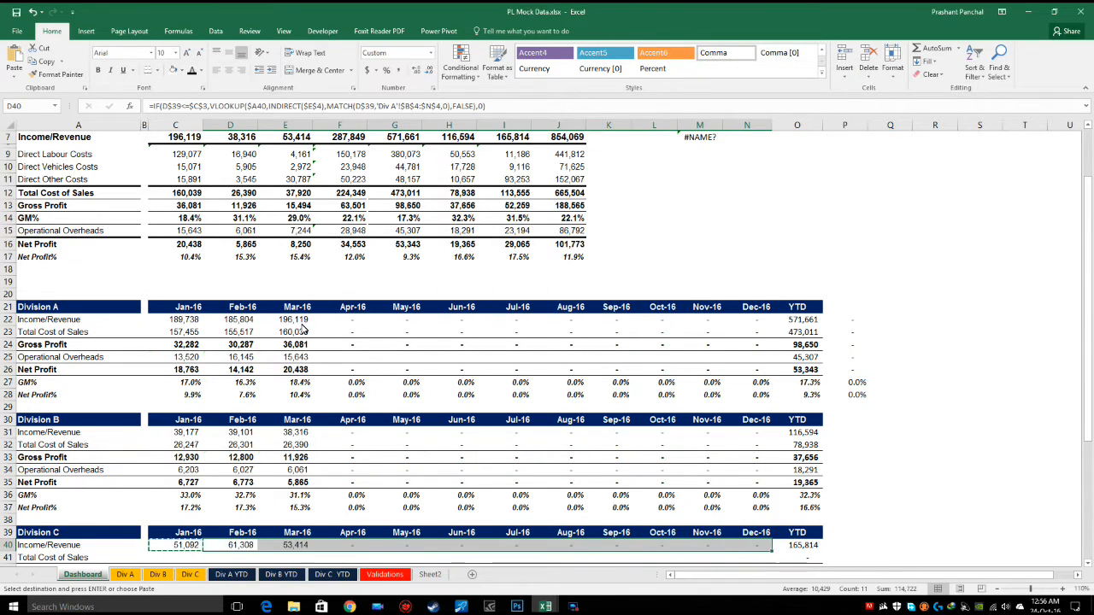
Copy Division C's Income/Revenue cells C40:N40 and paste only their formulas into the Total Cost of Sales row from C41
key("Escape")
key("Left")
key("ctrl+shift+Right")
key("shift+Left")
key("ctrl+c")
key("Down")
key("alt+e")
key("s")
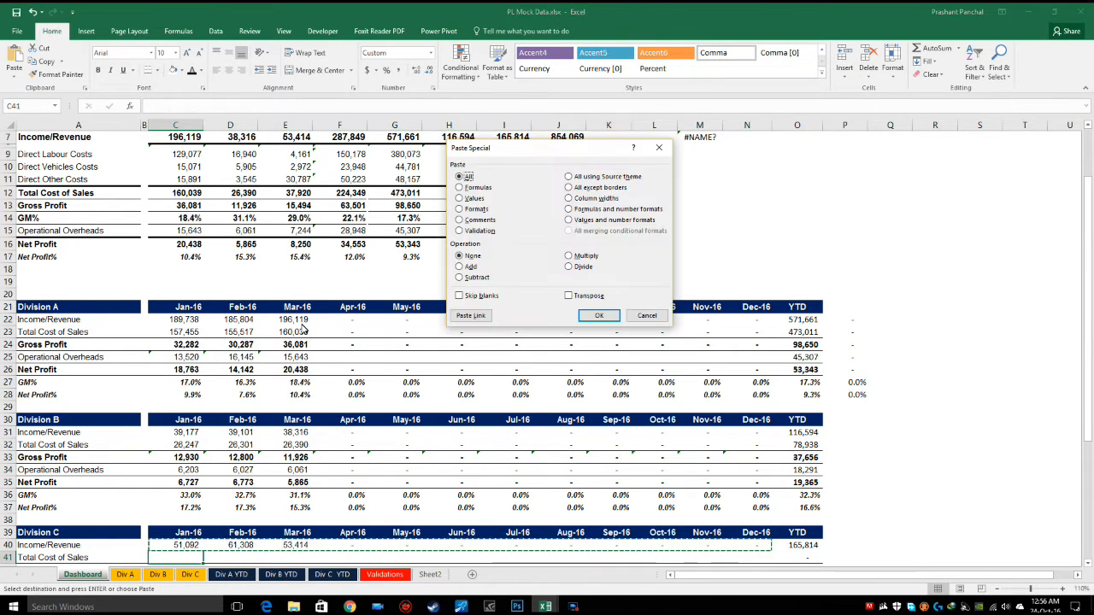
key("f")
key("Return")
key("Escape")
scroll(301, 329, "down", 1)
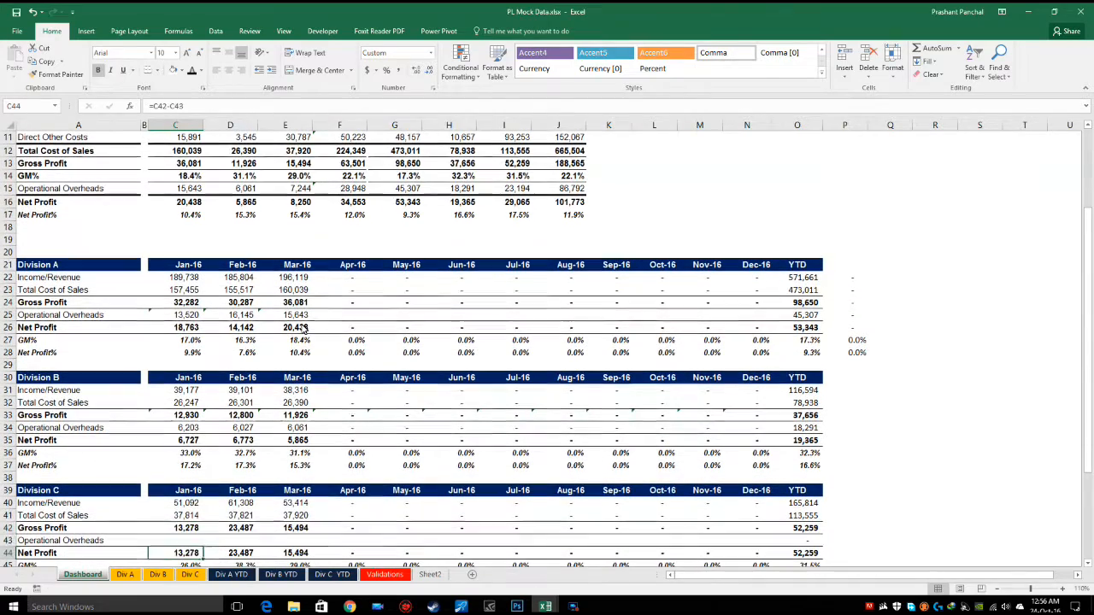
Copy Division C's Total Cost of Sales cells C41:N41 and paste only their formulas into the Operational Overheads row from C43
key("ctrl+shift+Right")
key("shift+Left")
key("ctrl+c")
key("Down")
key("Down")
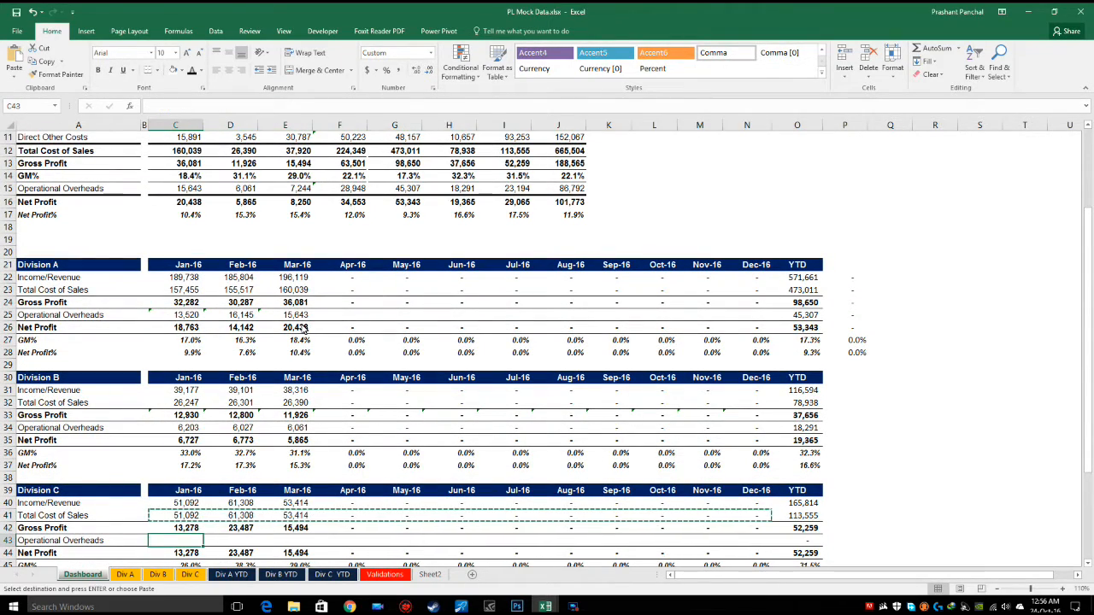
key("alt+e")
key("s")
key("f")
key("Return")
key("Escape")
scroll(304, 428, "down", 6)
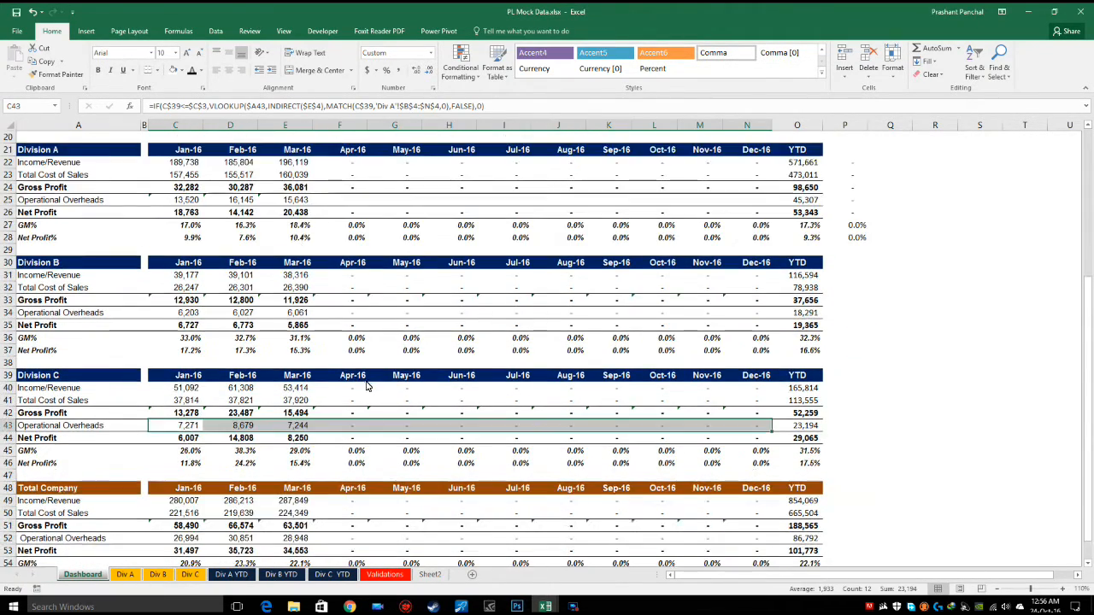
left_click(231, 463)
left_click(709, 476)
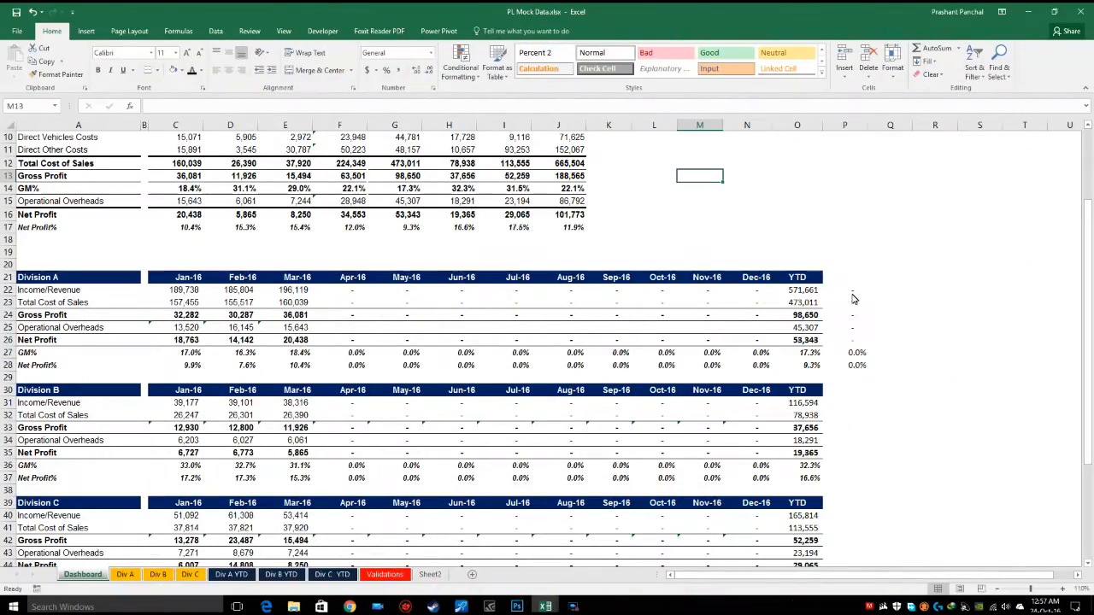
Inspect the difference-check formulas in column P beside Division A's YTD figures, without changing them
left_click_drag(852, 295, 842, 368)
left_click(847, 292)
double_click(847, 291)
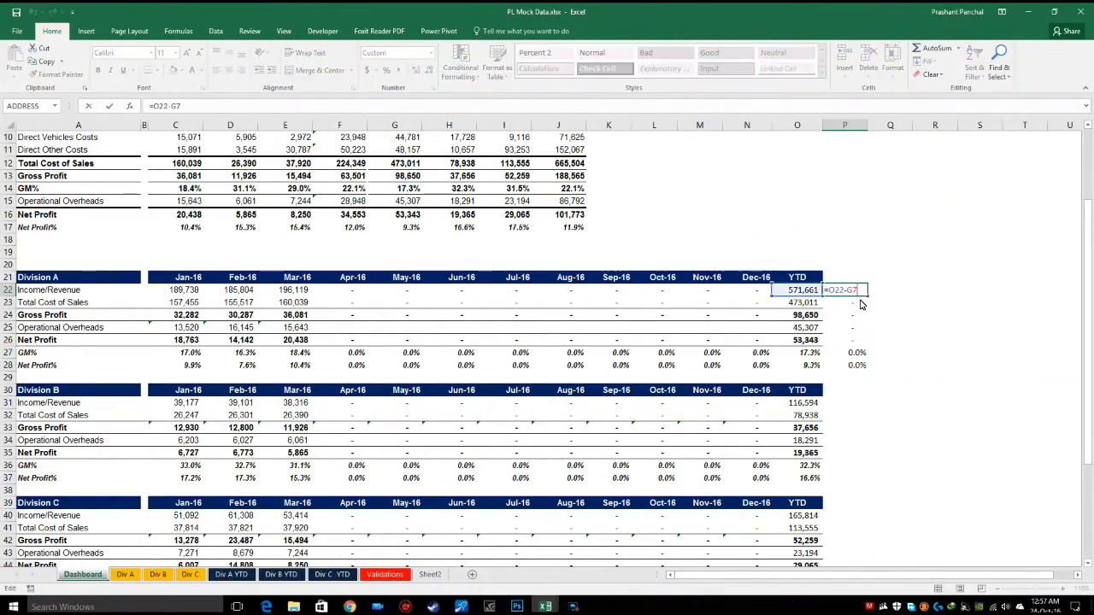
key("Escape")
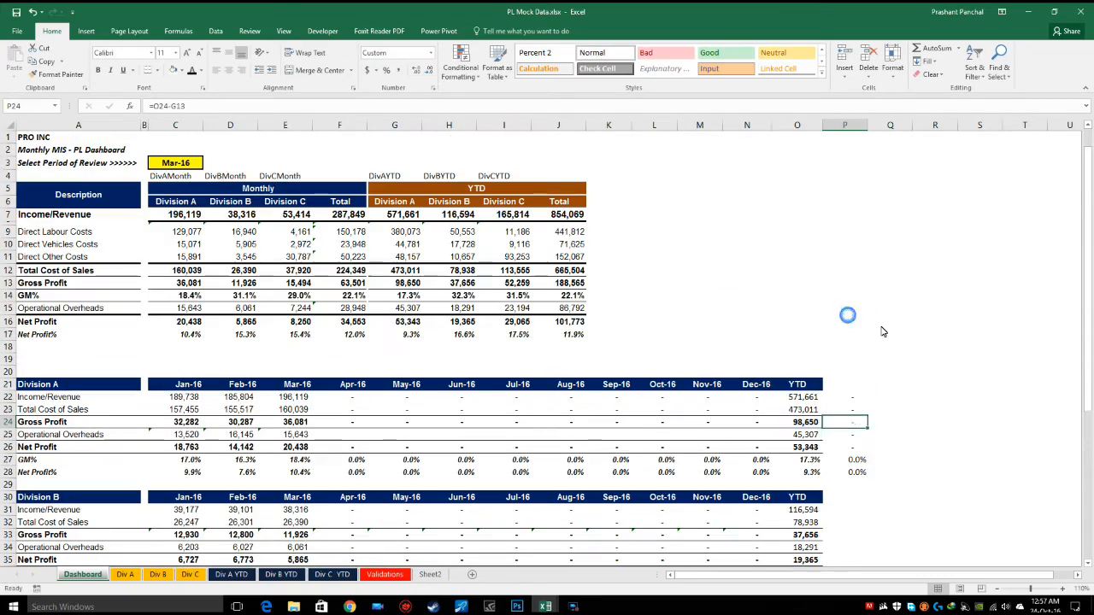
key("F2")
key("Escape")
scroll(880, 339, "down", 2)
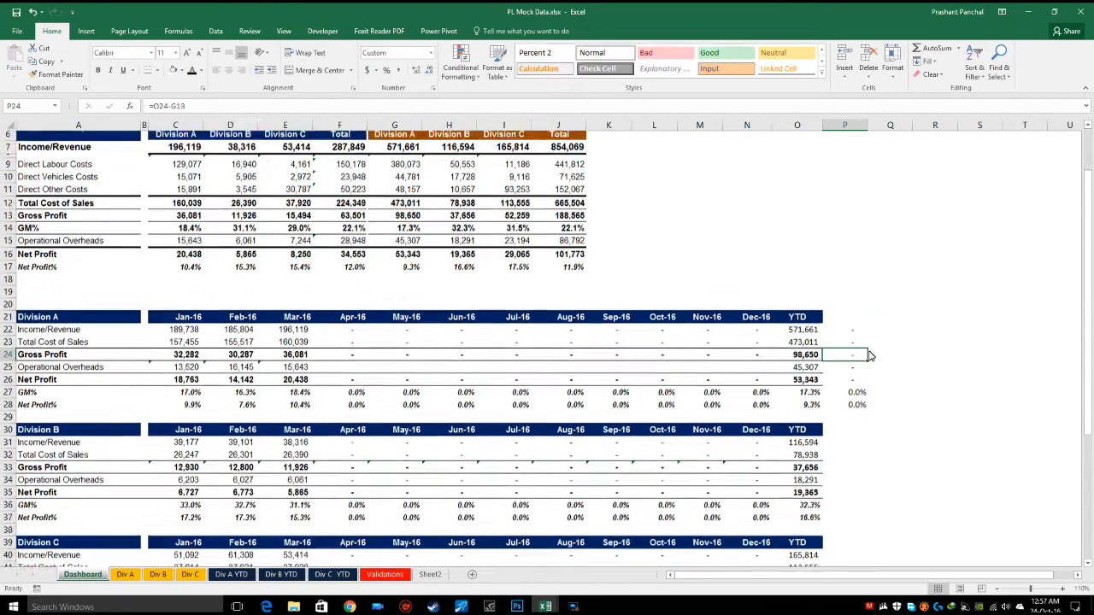
double_click(844, 372)
key("Escape")
scroll(859, 376, "down", 3)
scroll(836, 321, "up", 5)
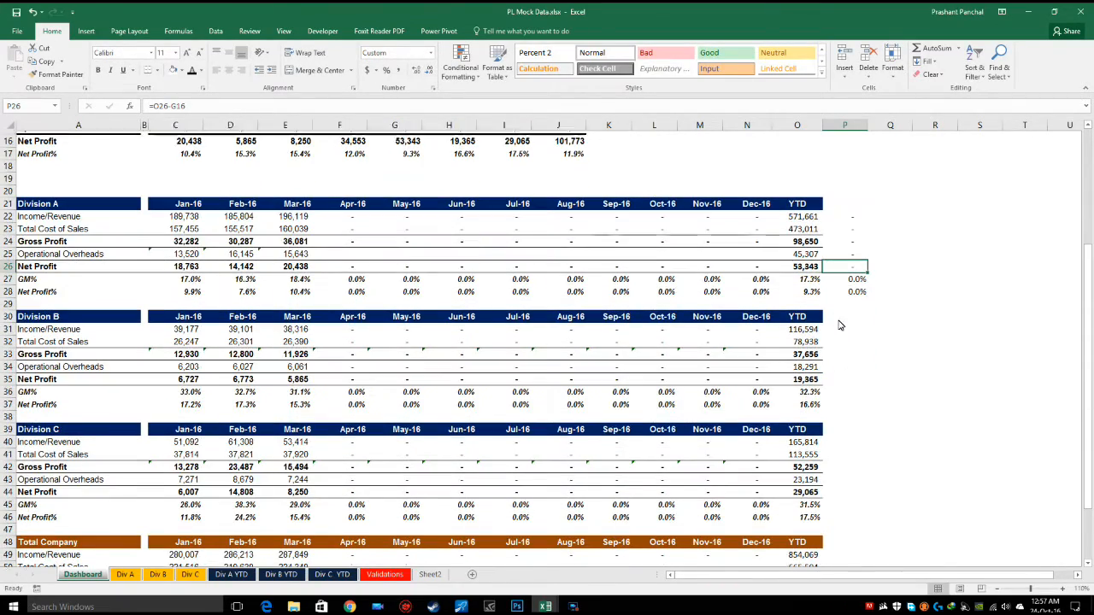
left_click(839, 370)
scroll(840, 422, "down", 6)
scroll(833, 444, "down", 5)
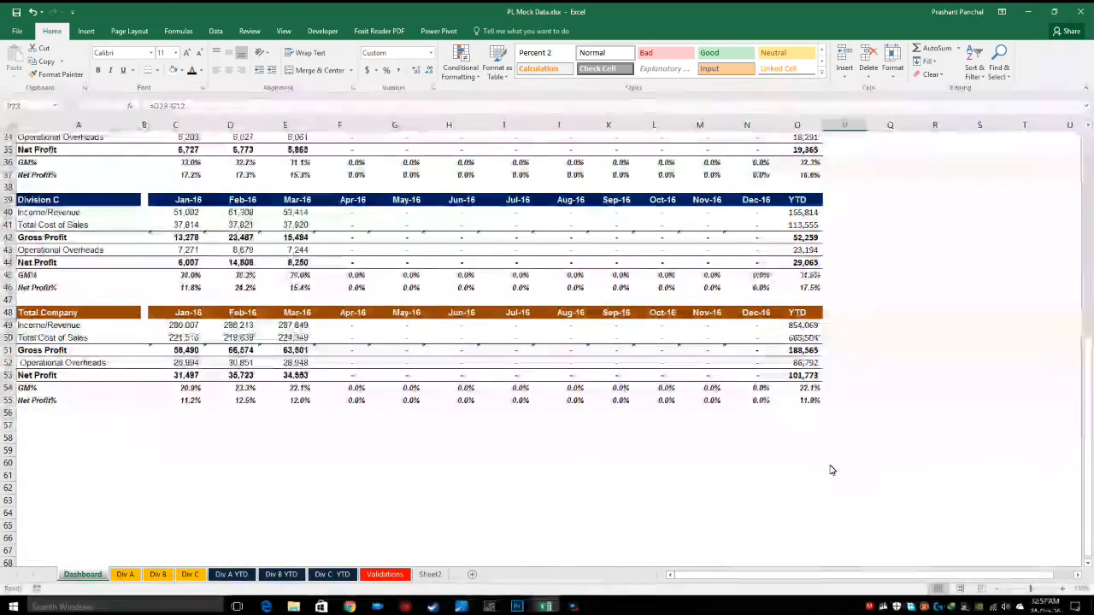
scroll(830, 410, "up", 4)
scroll(827, 325, "up", 4)
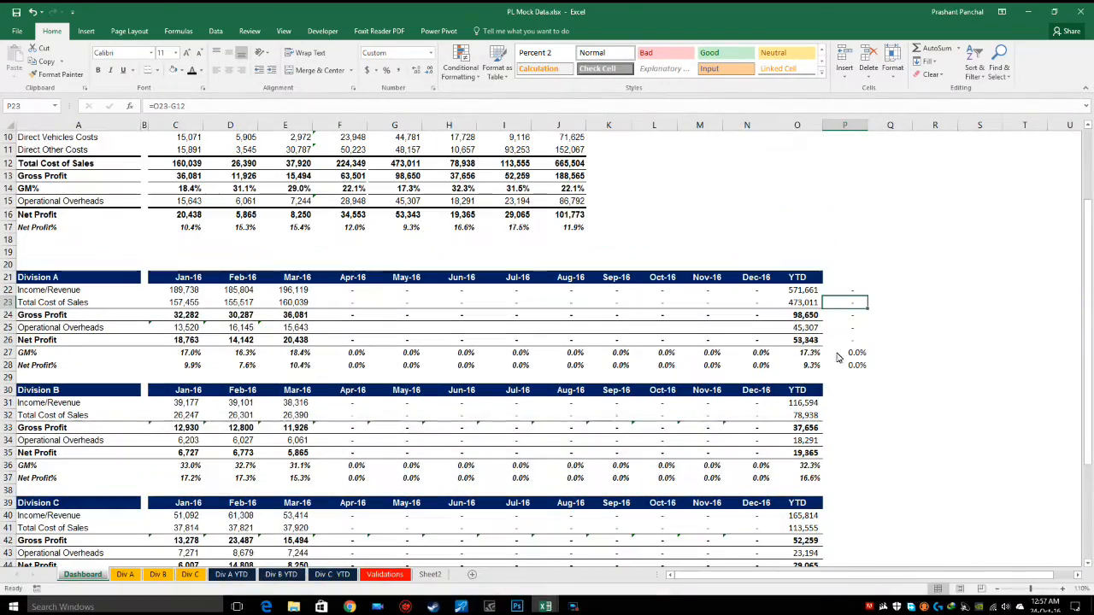
Trace the P22 check formula to Division A's YTD revenue in G7, and review the remaining checks and YTD totals down to Net Profit%
left_click(843, 291)
key("F2")
scroll(898, 332, "up", 3)
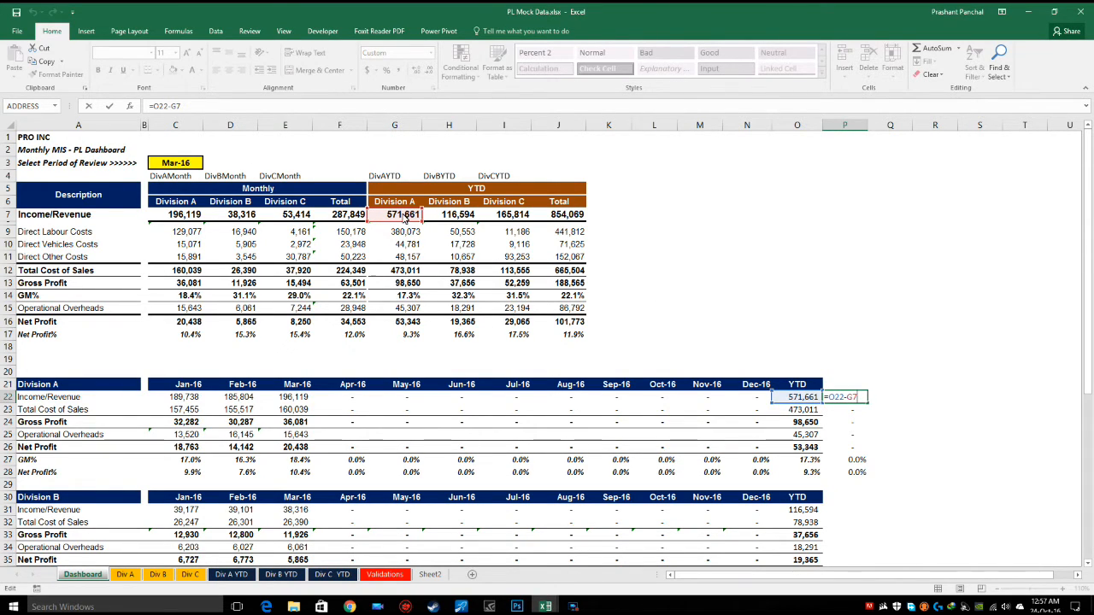
left_click(833, 411)
left_click(835, 435)
left_click(835, 457)
left_click(835, 476)
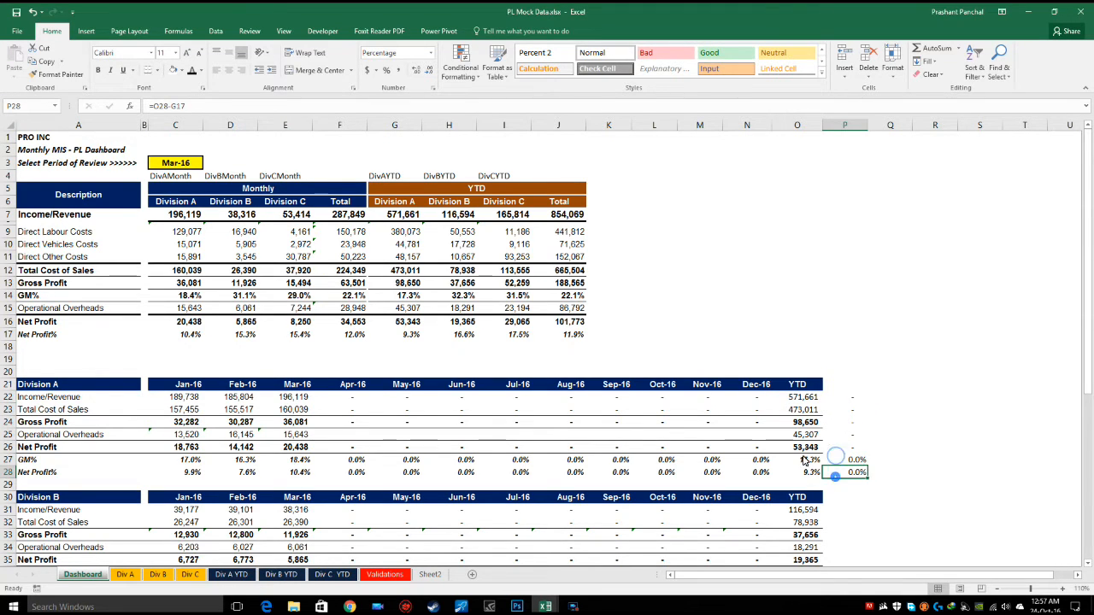
left_click(801, 447)
left_click(802, 422)
left_click(797, 412)
left_click(812, 422)
left_click(805, 447)
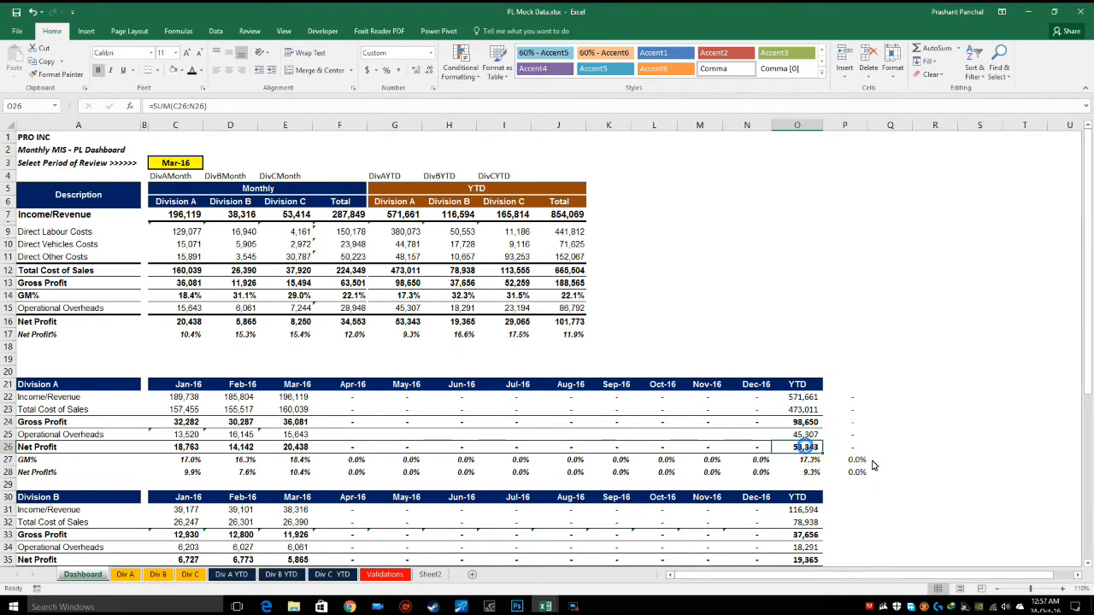
left_click(860, 473)
Review the Division B, Division C and Total Company month-by-month blocks against the dashboard summary
scroll(858, 466, "down", 4)
scroll(833, 376, "down", 4)
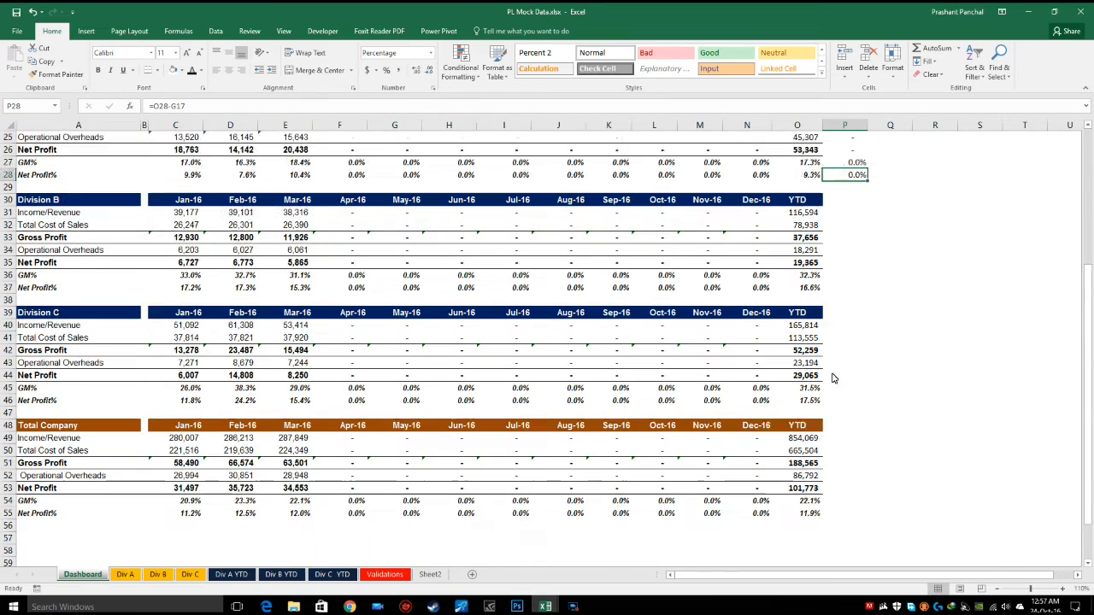
scroll(834, 379, "down", 1)
scroll(825, 470, "up", 1)
scroll(828, 453, "down", 1)
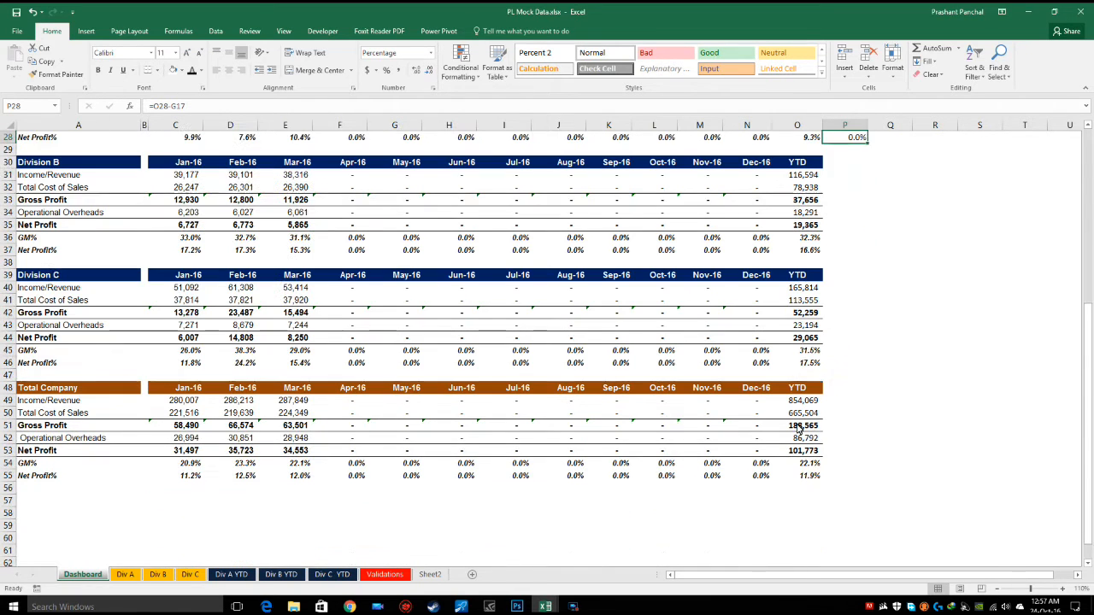
scroll(386, 377, "up", 3)
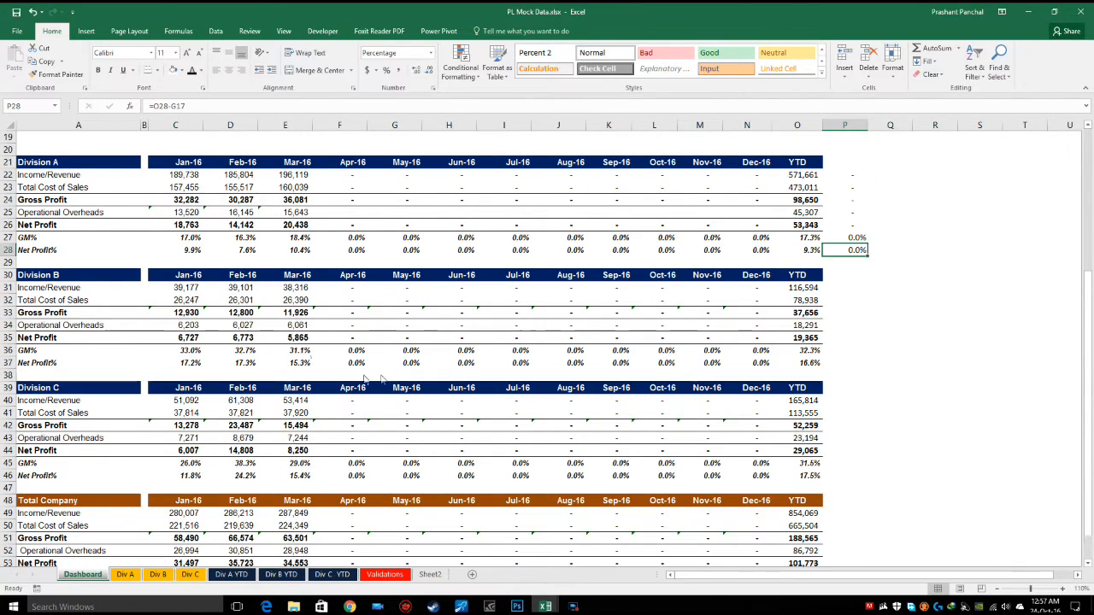
scroll(101, 342, "down", 3)
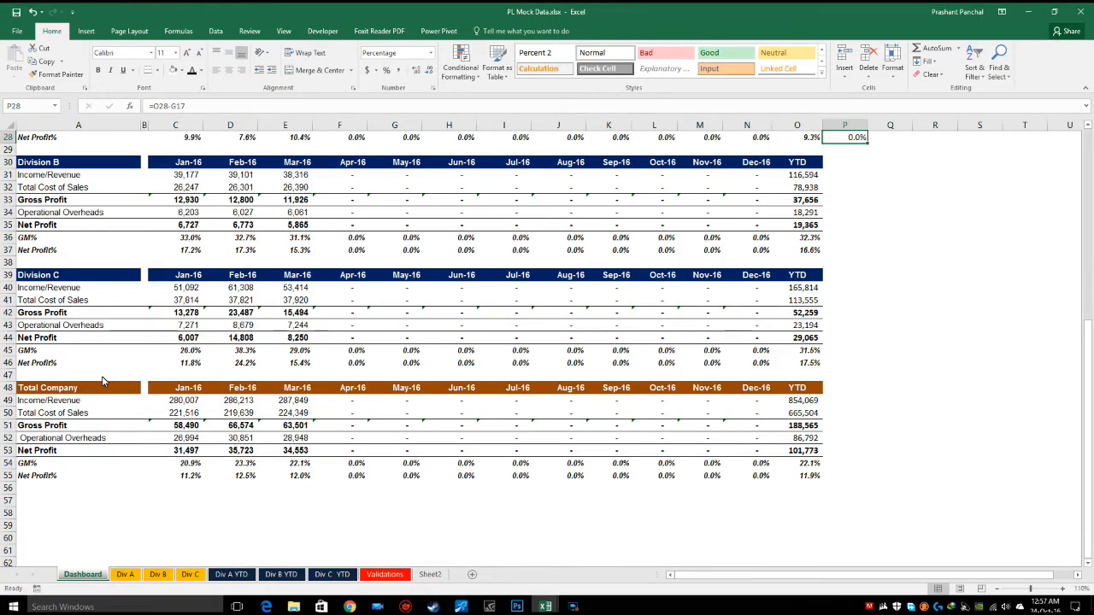
scroll(88, 407, "up", 9)
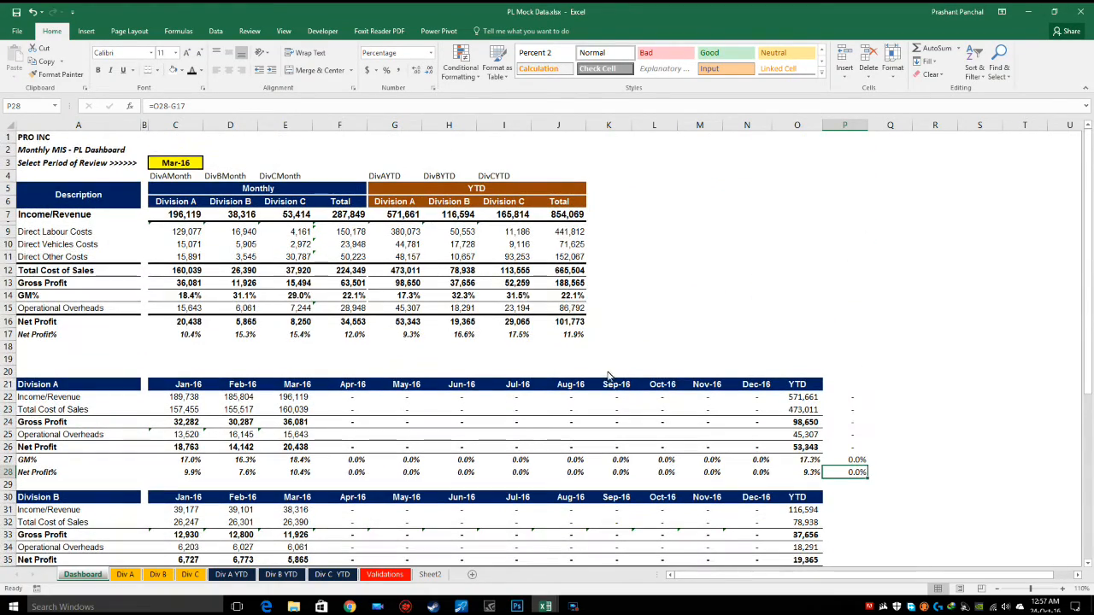
left_click(609, 260)
scroll(727, 384, "down", 8)
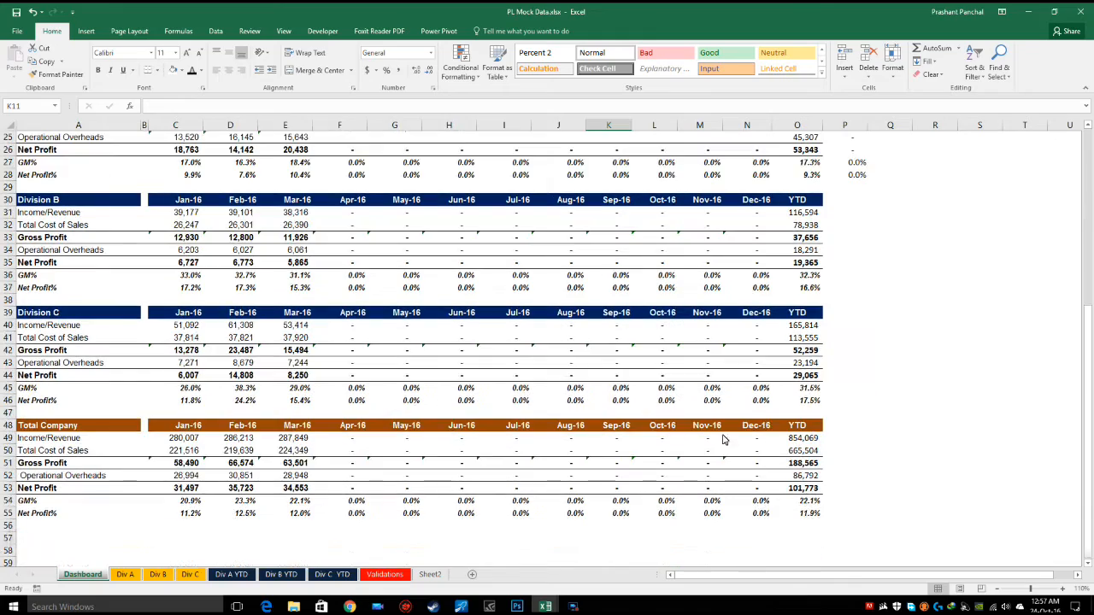
scroll(836, 445, "up", 8)
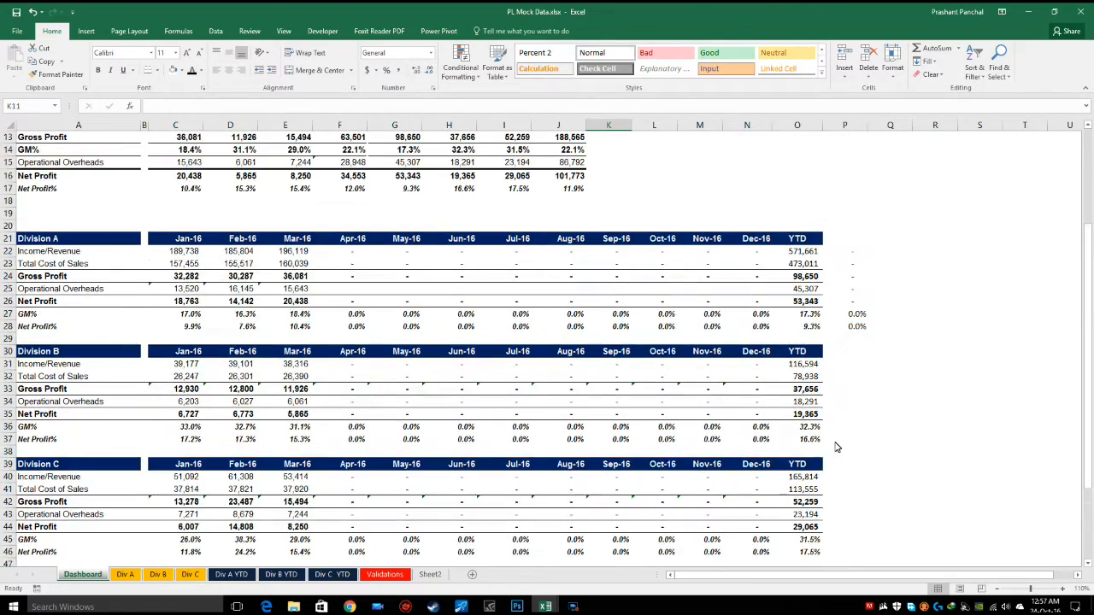
Review the Mar-16 dashboard from the summary through the month-by-month division blocks to Total Company
scroll(835, 448, "down", 9)
scroll(834, 342, "up", 2)
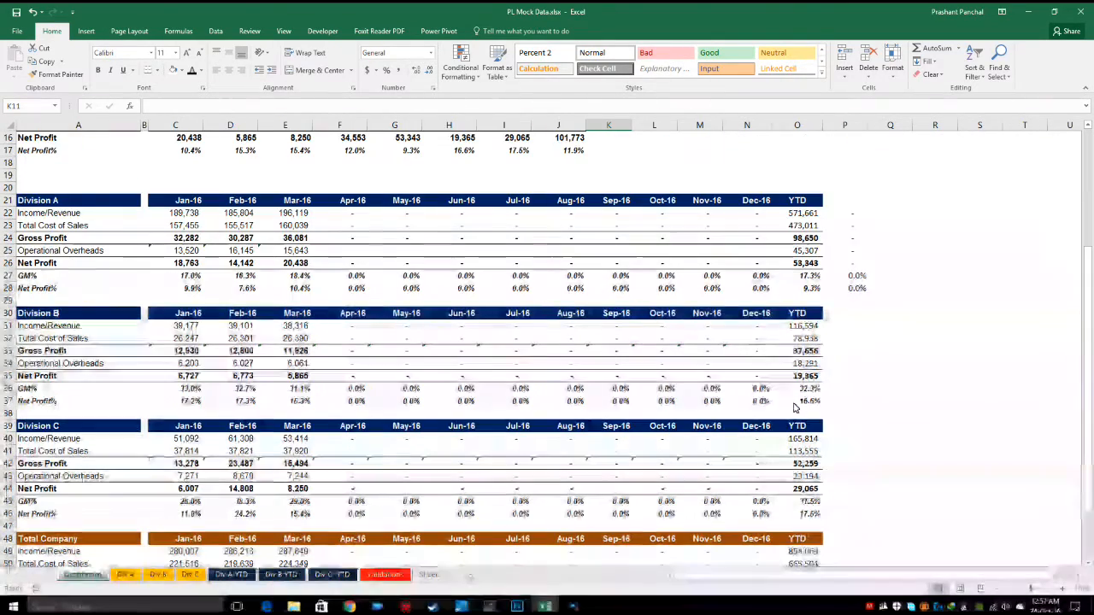
scroll(835, 445, "down", 3)
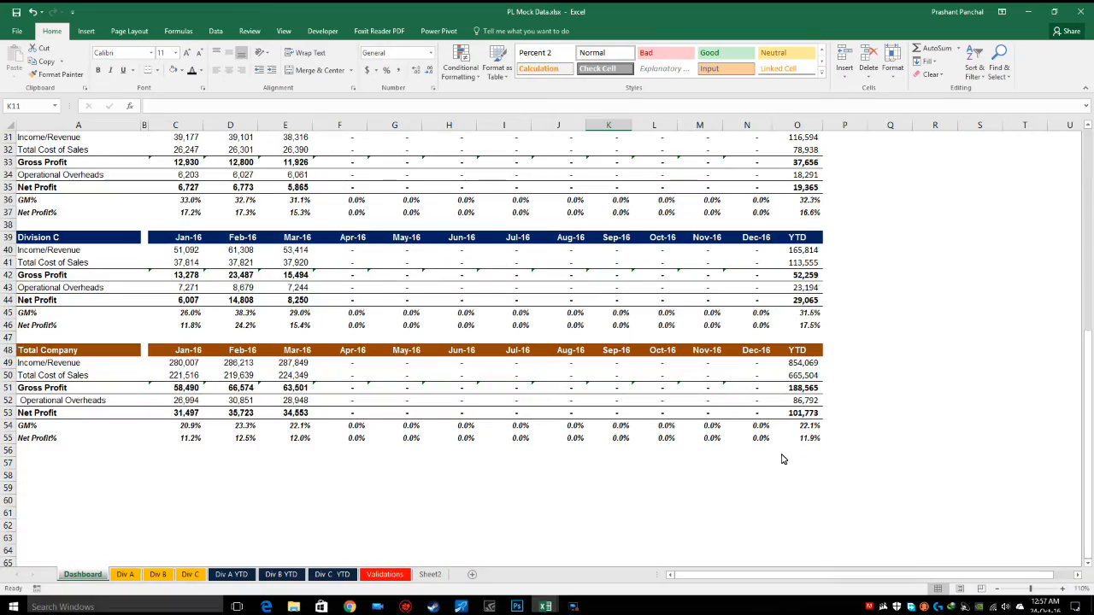
scroll(784, 455, "up", 10)
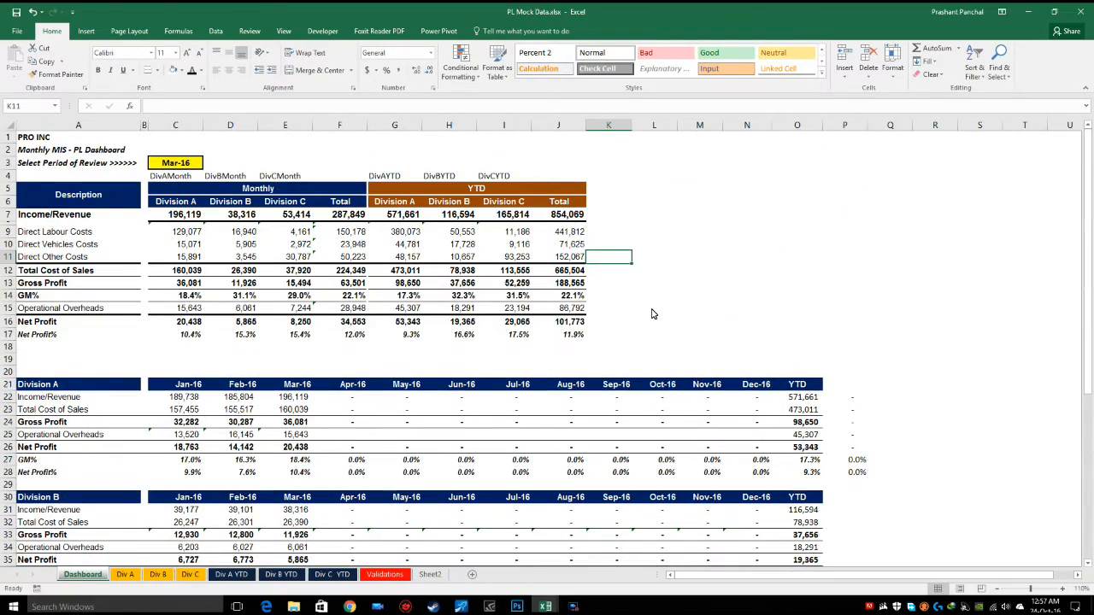
scroll(652, 315, "down", 4)
scroll(669, 342, "up", 4)
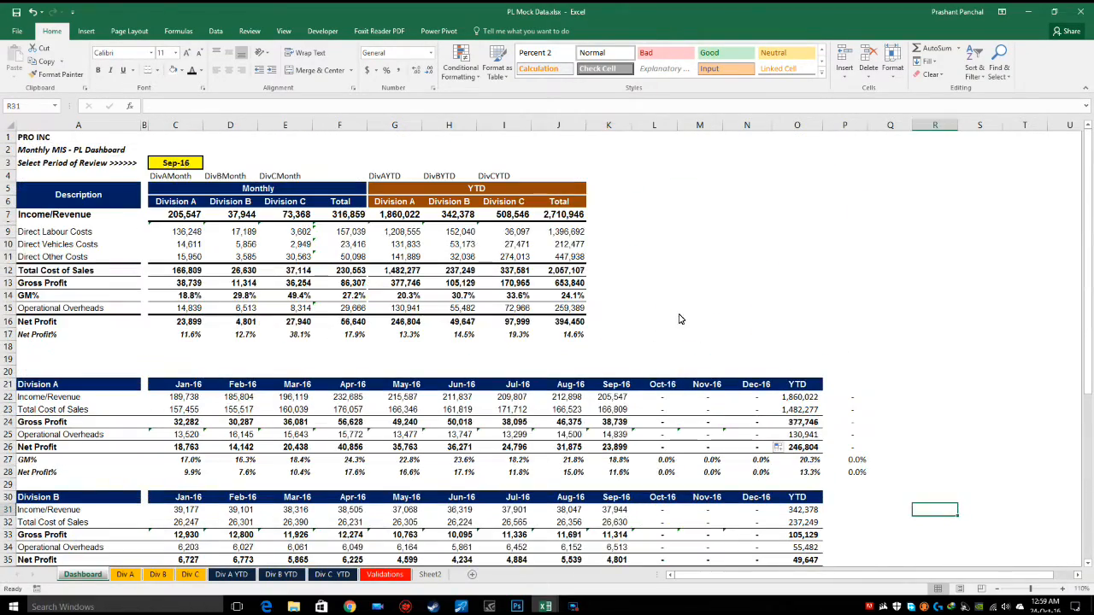
Compare the Sep-16 summary with the month-by-month figures of all divisions and Total Company
scroll(642, 355, "down", 5)
scroll(643, 355, "down", 5)
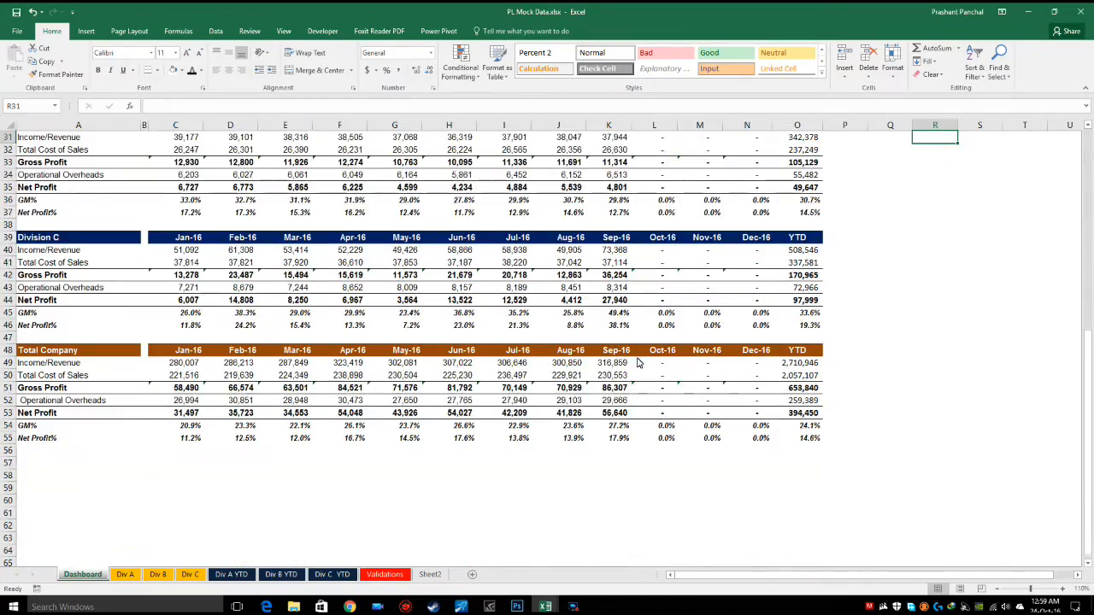
scroll(640, 363, "up", 10)
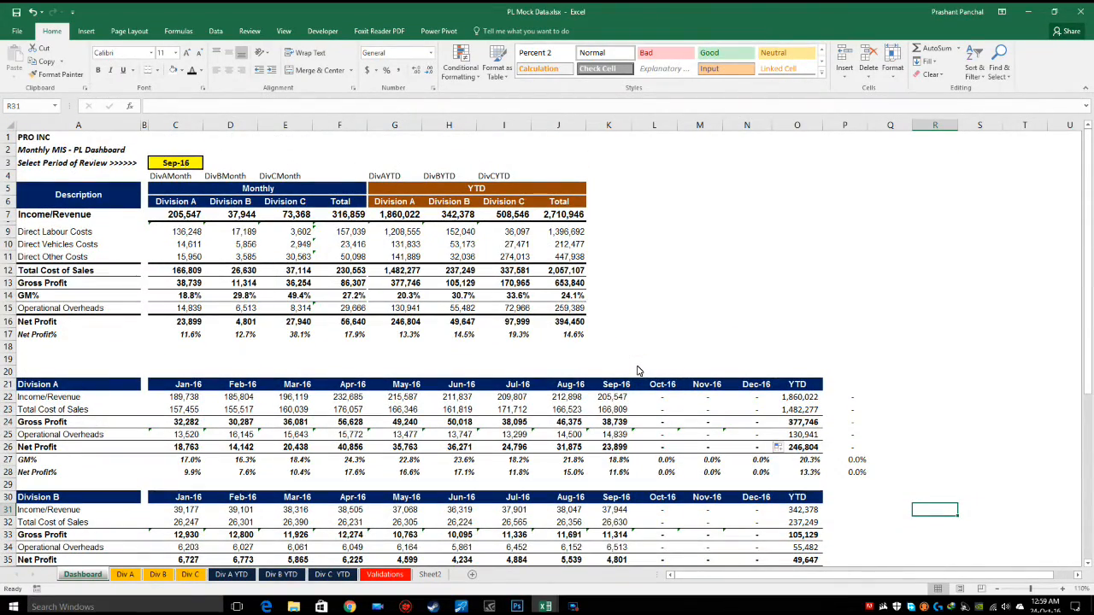
scroll(637, 370, "down", 8)
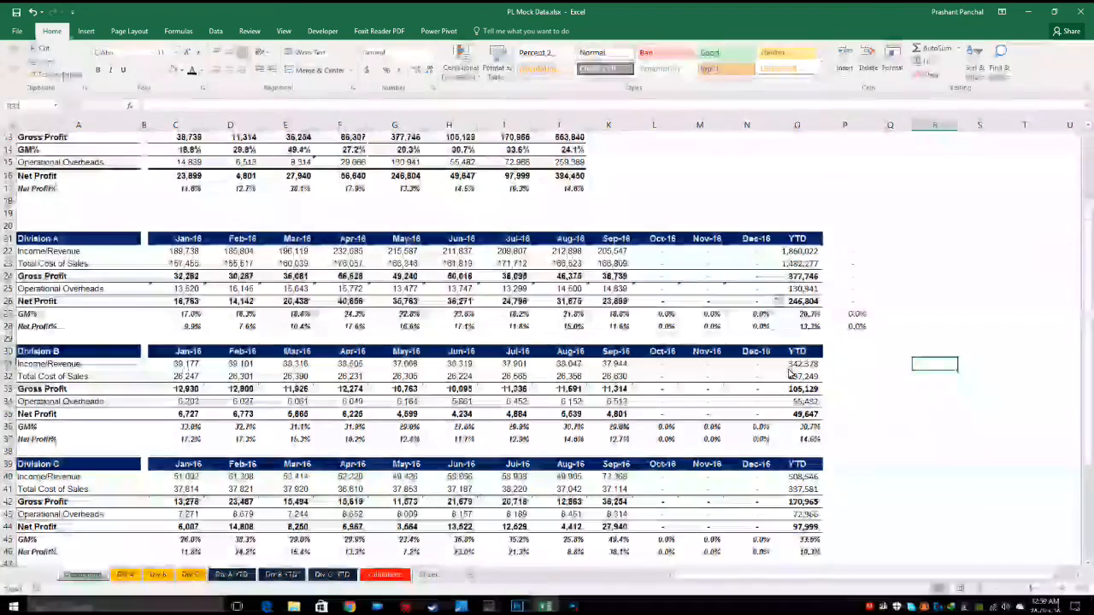
scroll(487, 338, "up", 4)
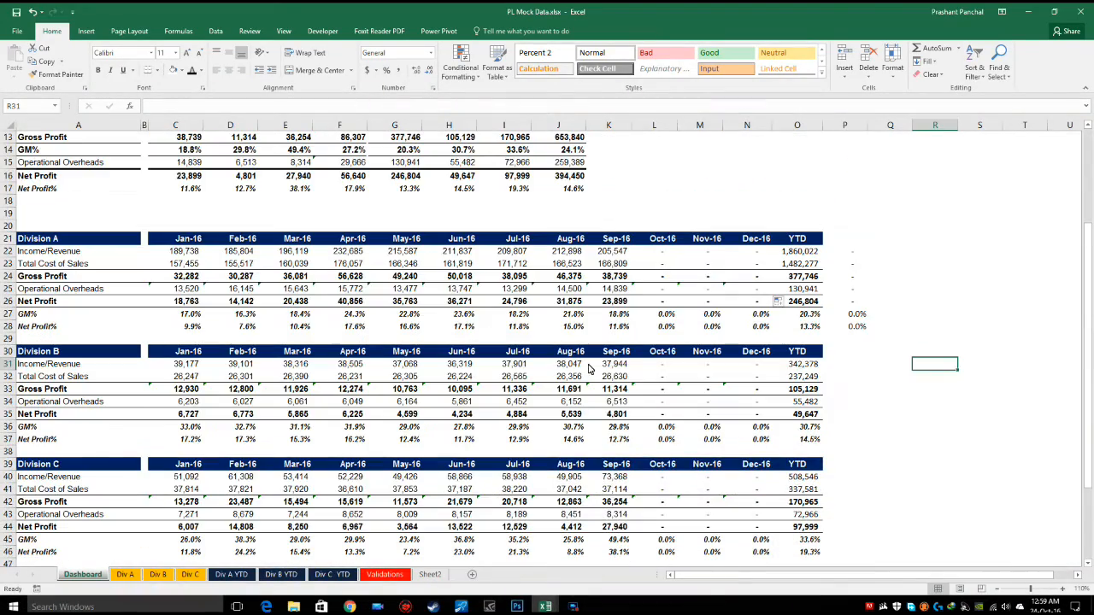
scroll(327, 214, "up", 4)
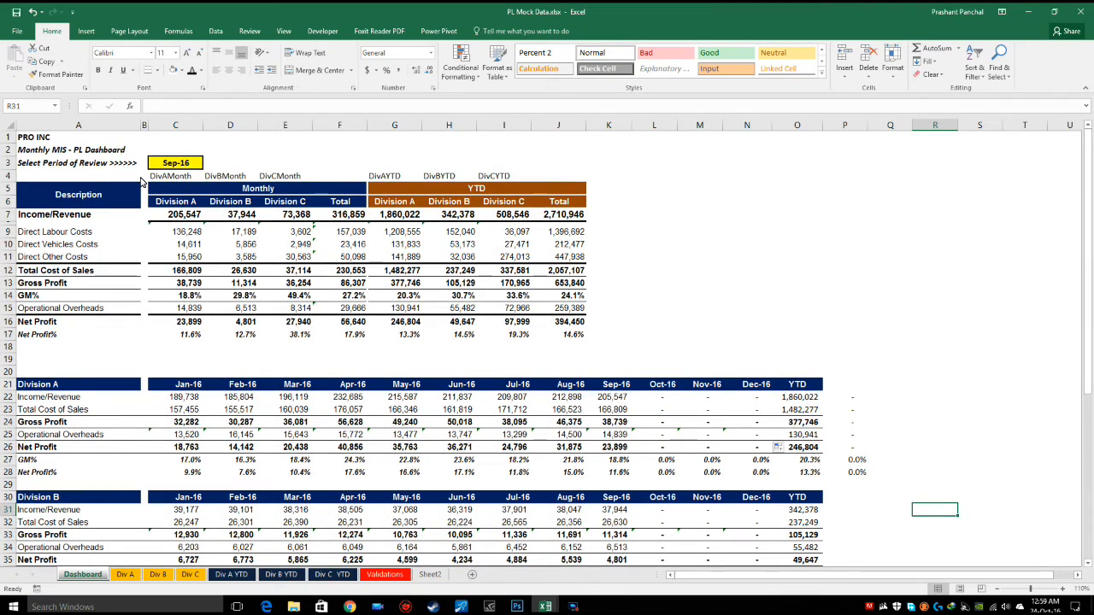
Hide the range-name labels in C4:I4, from DivAMonth to DivCYTD, by setting their font colour to white
mouse_move(150, 176)
left_mouse_down()
mouse_move(556, 178)
mouse_move(506, 182)
left_mouse_up()
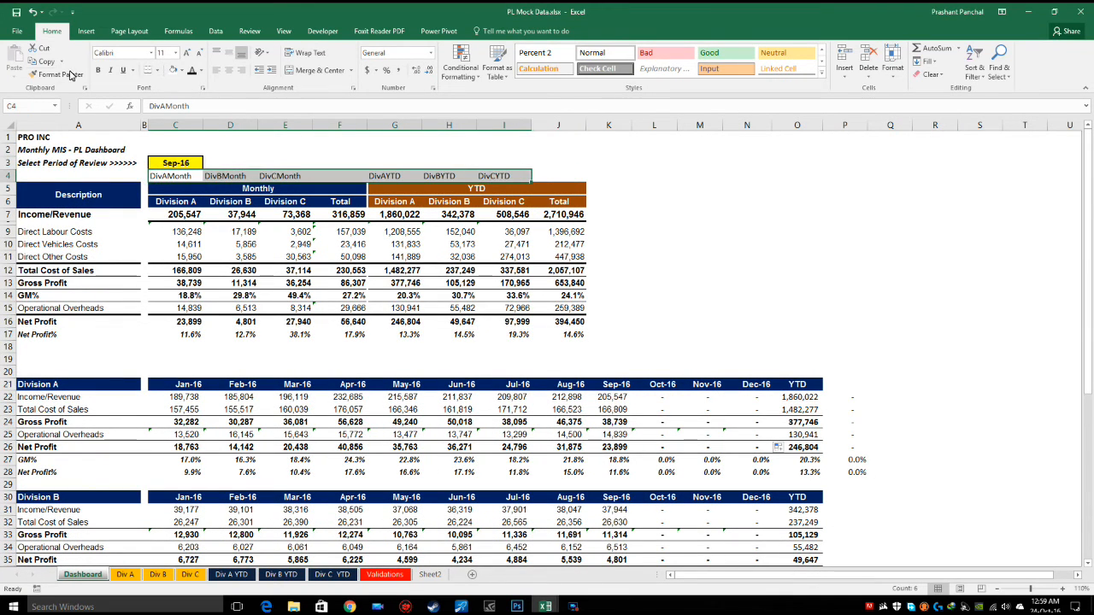
left_click(203, 71)
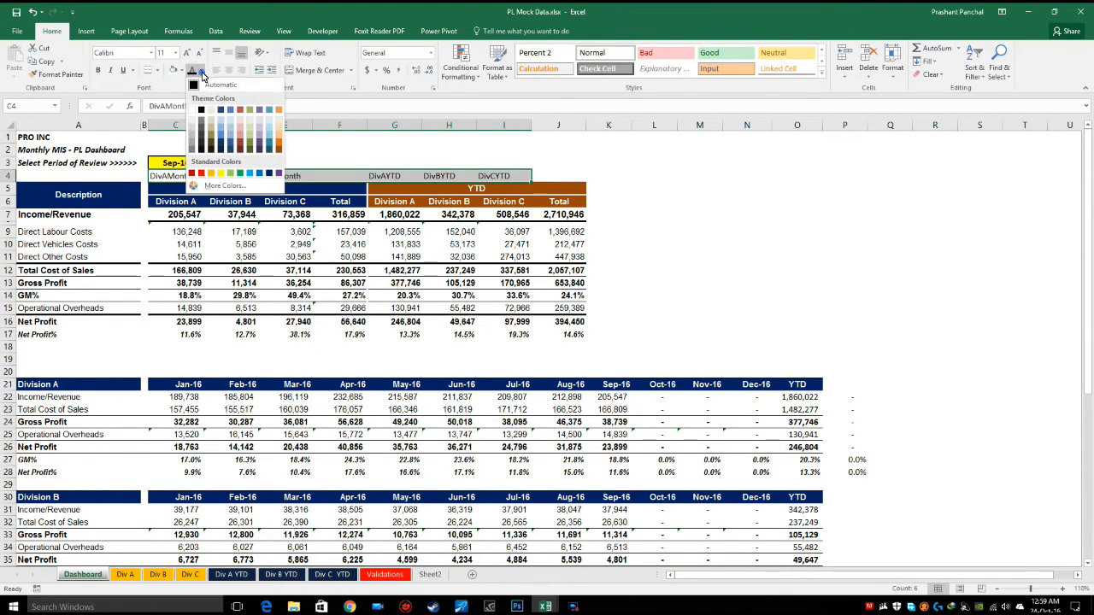
left_click(197, 109)
left_click(357, 154)
left_click(190, 166)
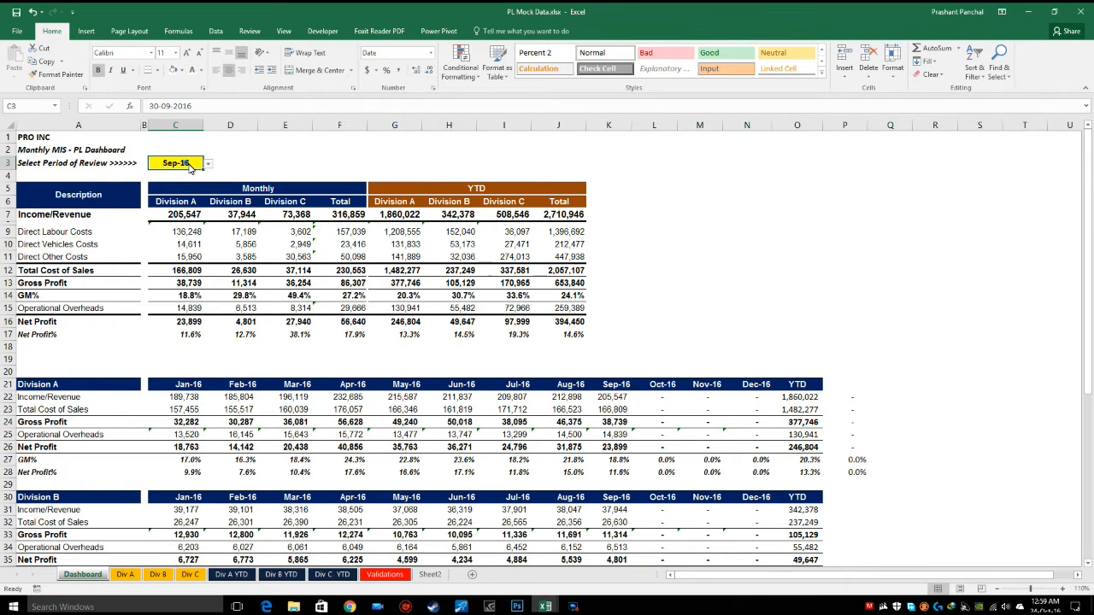
Shrink the height of row 4 so the helper labels take up almost no space above the summary headers
left_click(8, 175)
left_click_drag(9, 182, 9, 175)
left_click(85, 207)
Test the dashboard by switching the period of review in C3 to Aug-16 and to Jan-16
left_click(173, 166)
left_click(208, 164)
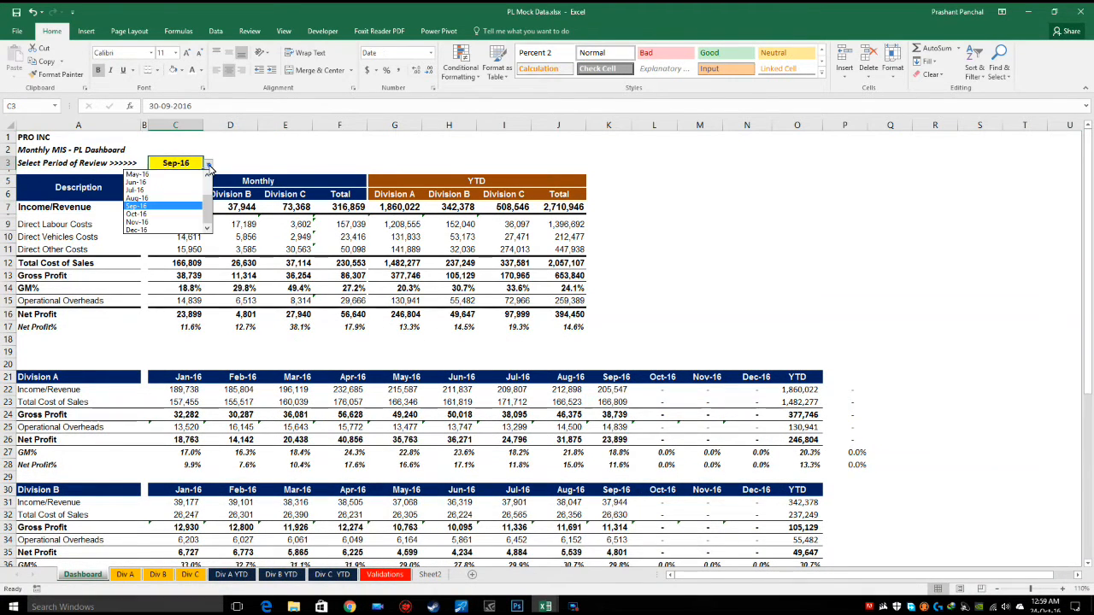
left_click(162, 199)
left_click(208, 163)
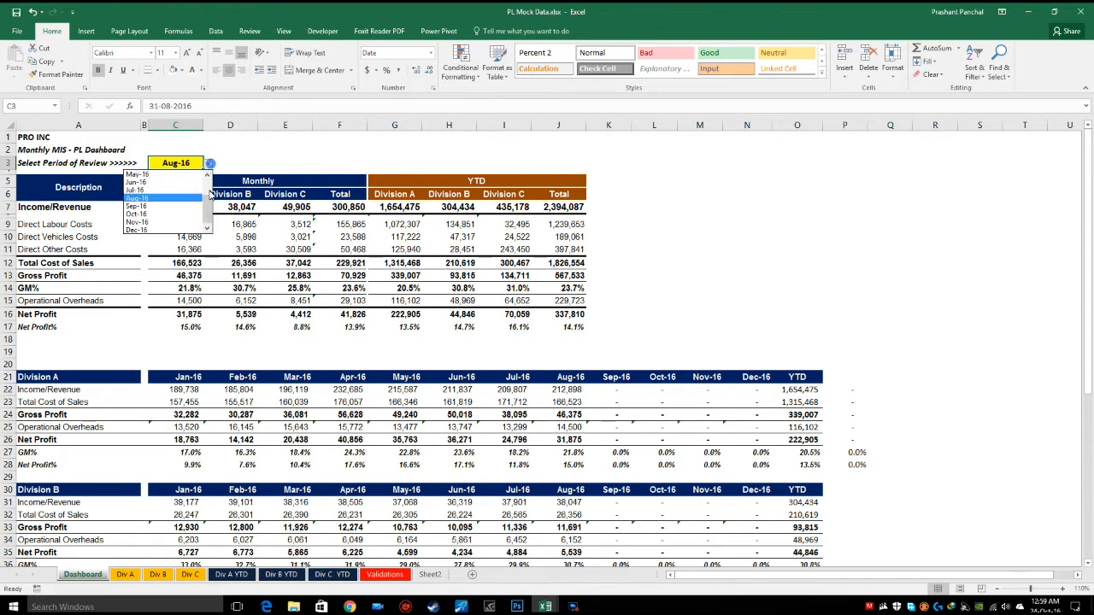
left_click(141, 174)
left_click(208, 163)
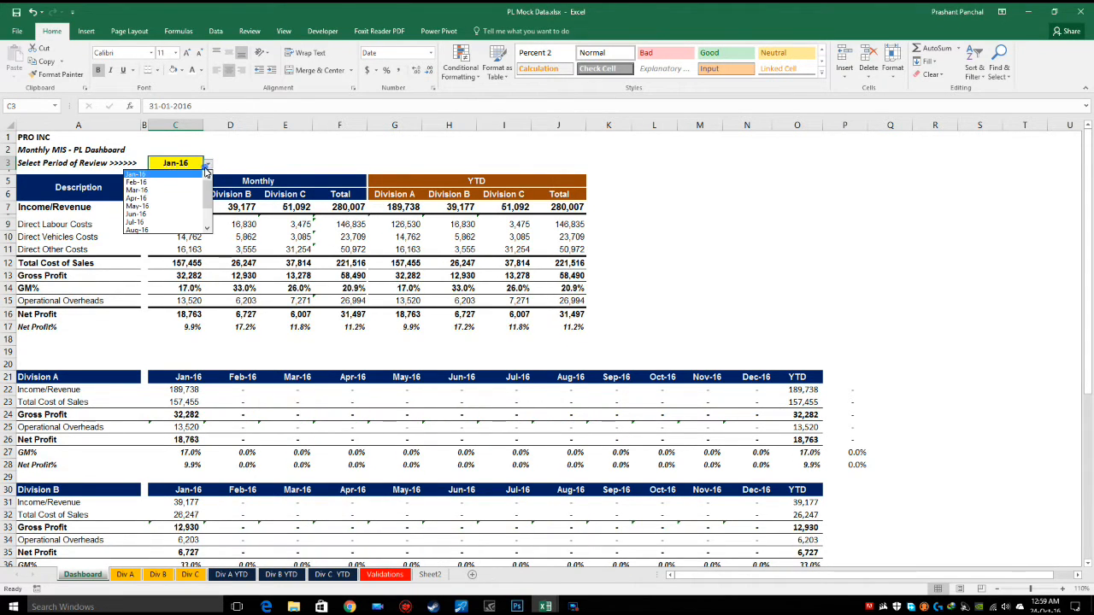
left_click_drag(207, 190, 205, 227)
left_click(158, 238)
left_click(155, 229)
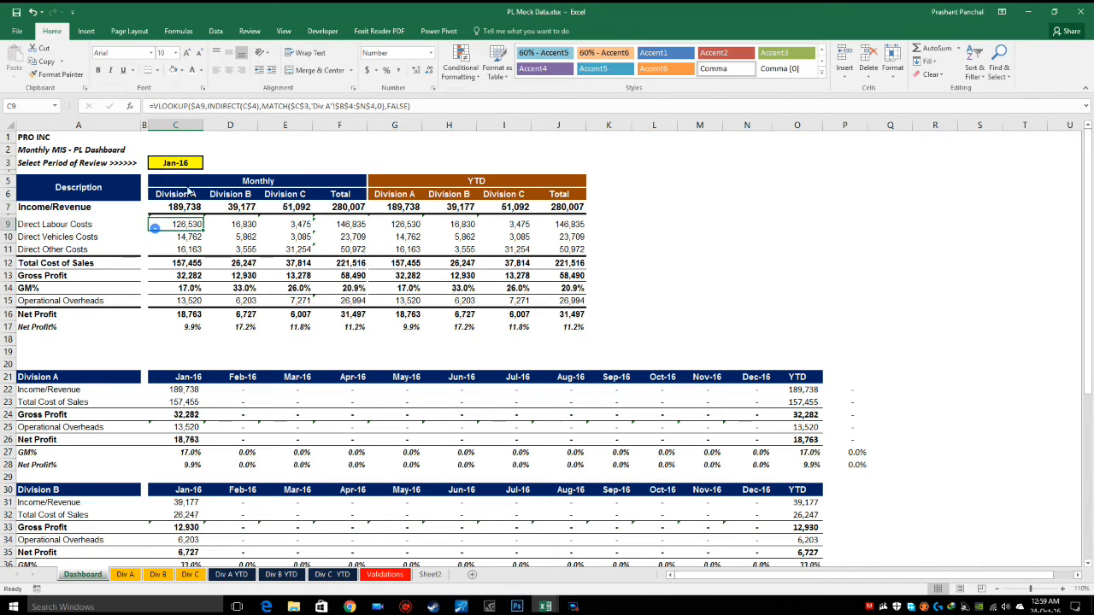
Set the period of review in C3 to Apr-16 and select Division A's monthly revenue in C7
left_click(198, 165)
left_click(208, 164)
left_click(171, 207)
left_click(175, 207)
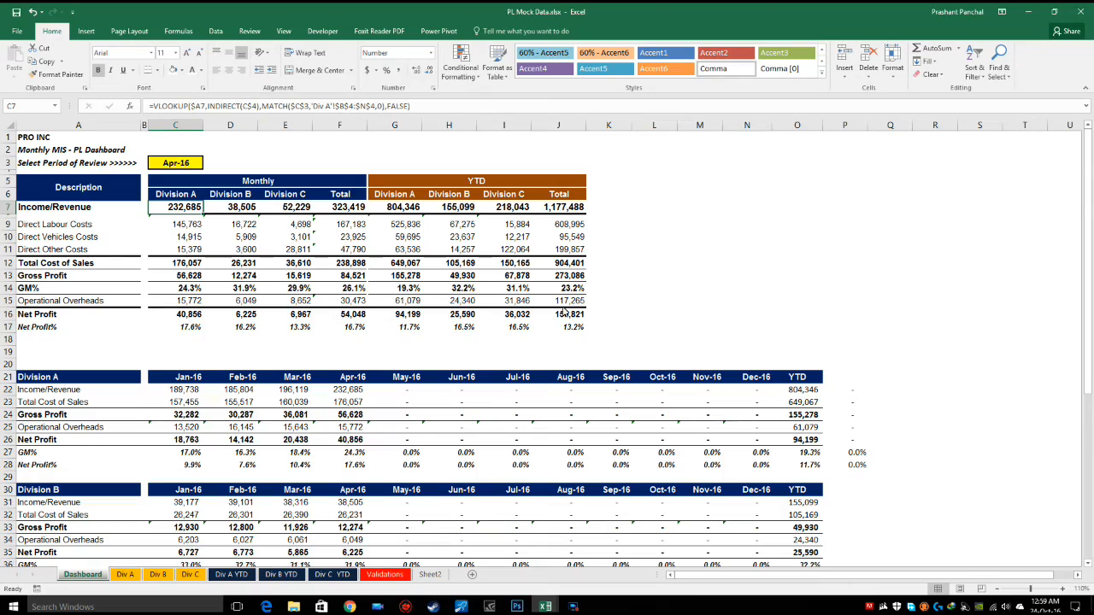
Check the Apr-16 summary against the division and Total Company blocks, including the total monthly Net Profit% in F17
scroll(566, 313, "down", 13)
scroll(542, 330, "up", 13)
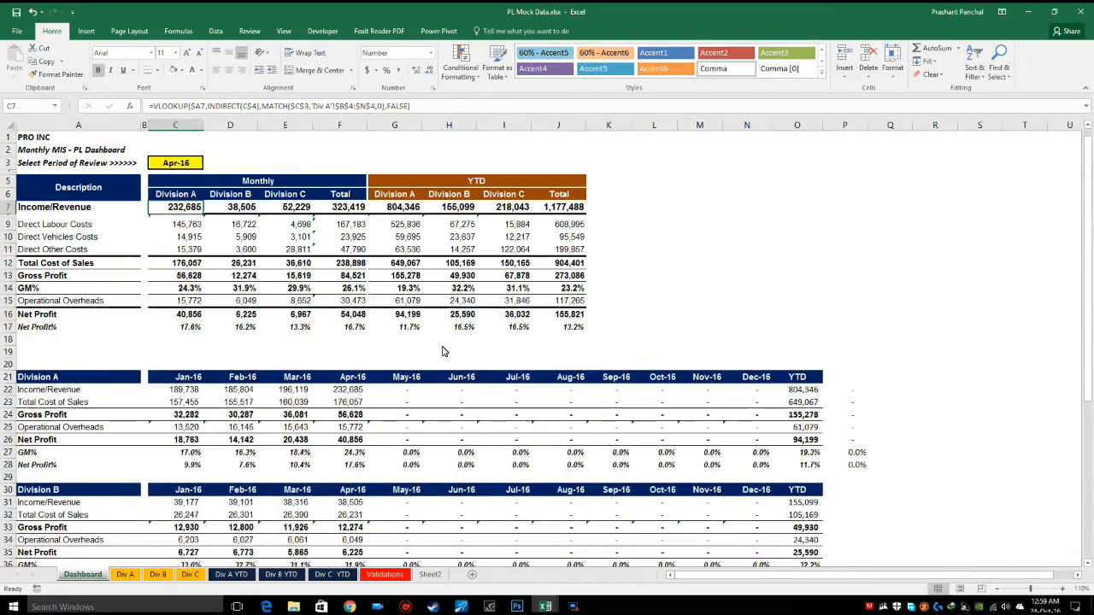
scroll(443, 352, "down", 11)
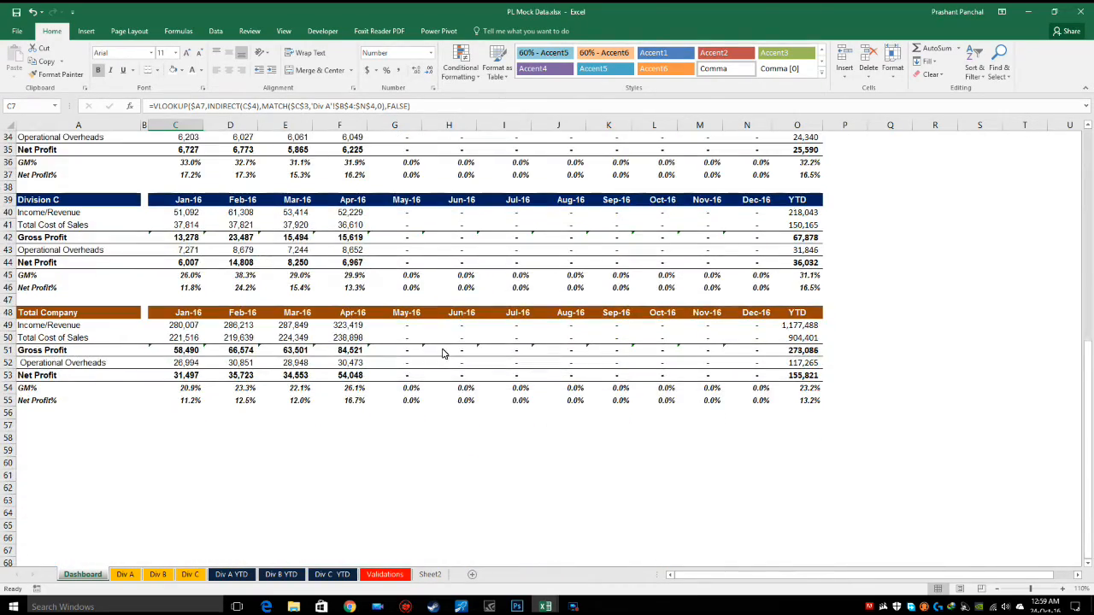
scroll(442, 351, "up", 7)
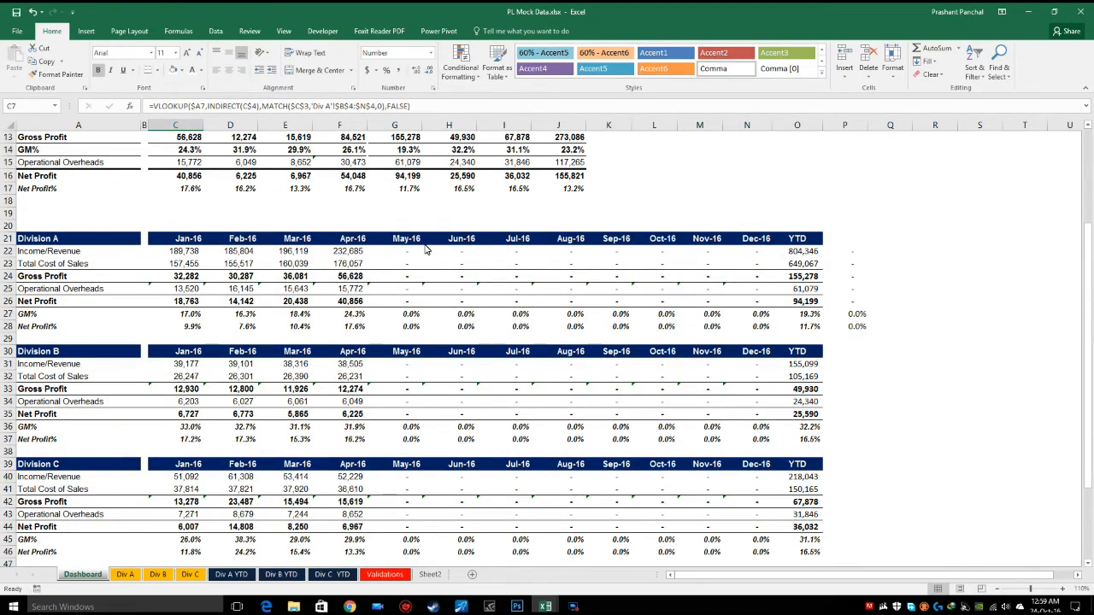
scroll(446, 306, "up", 4)
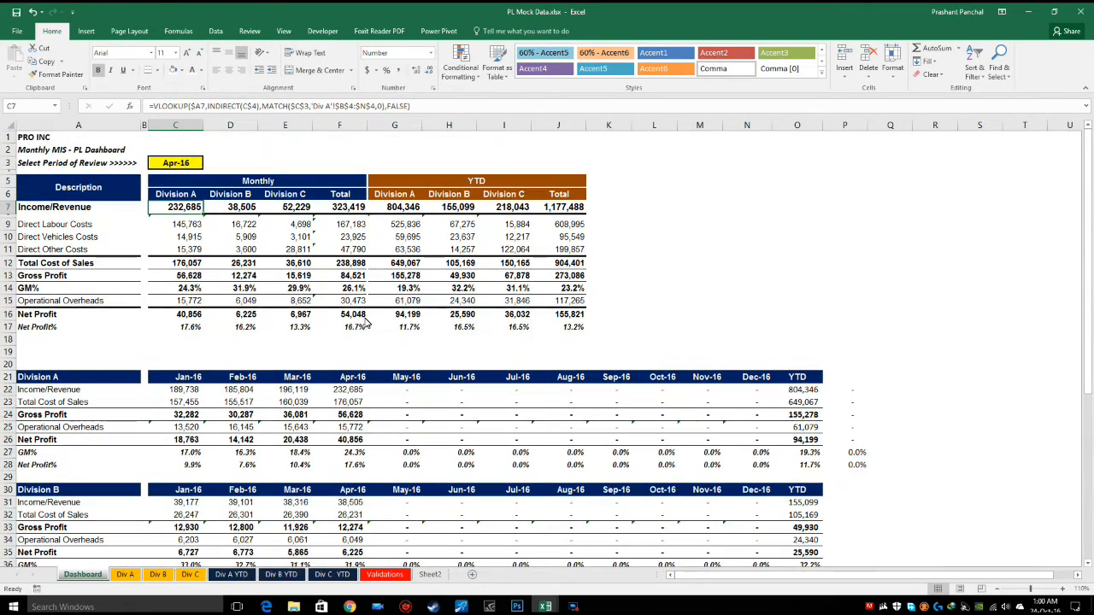
scroll(363, 320, "down", 9)
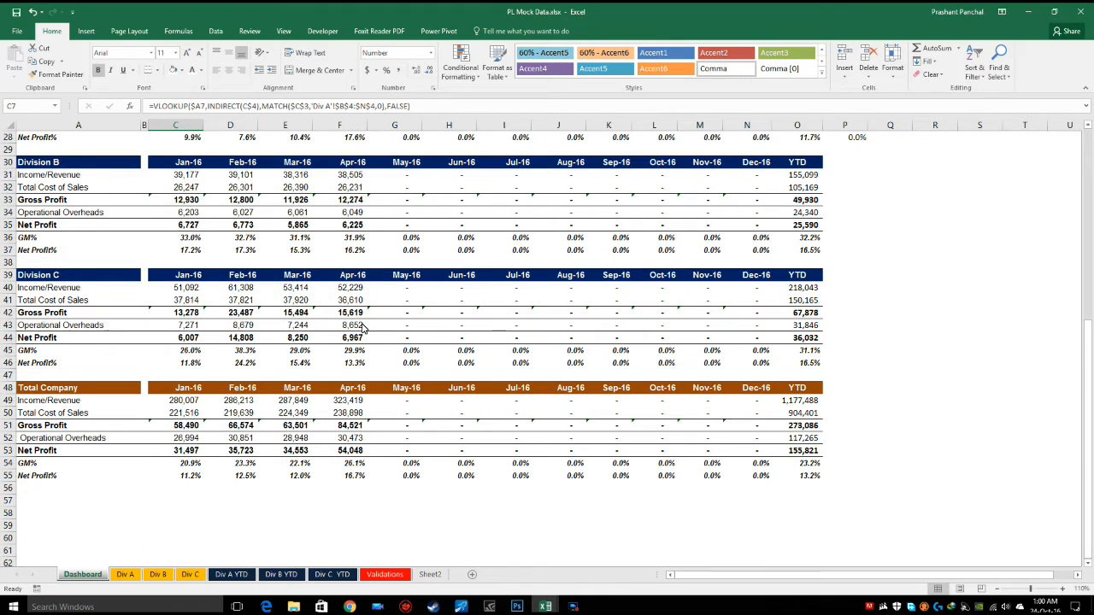
scroll(363, 330, "up", 9)
left_click(345, 330)
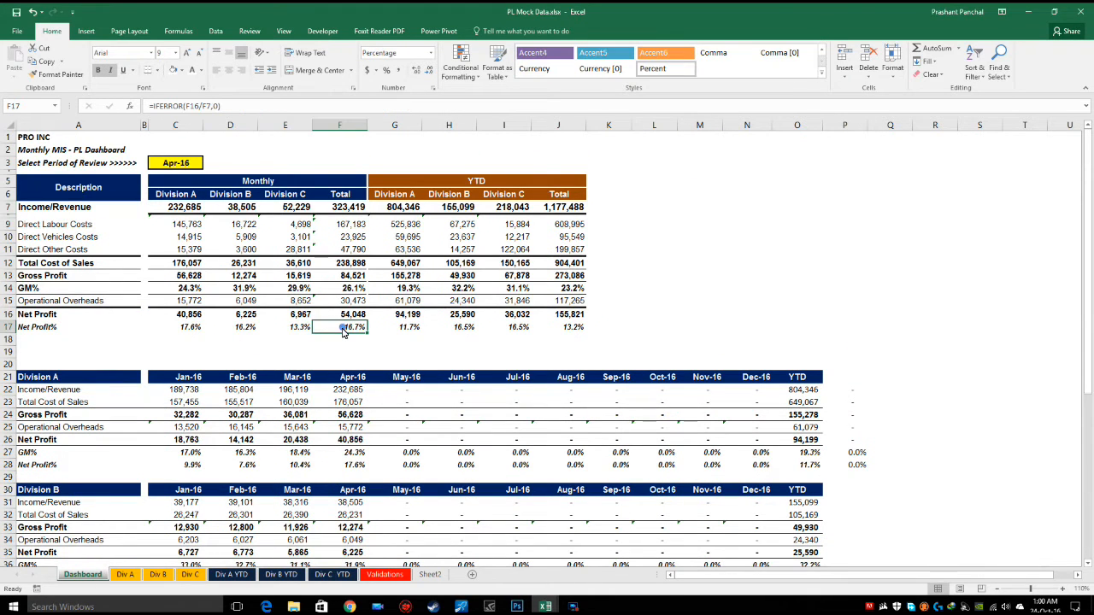
Review the list on Sheet2 of named ranges and the VLOOKUP, Match and Indirect functions
left_click(374, 575)
left_click(429, 575)
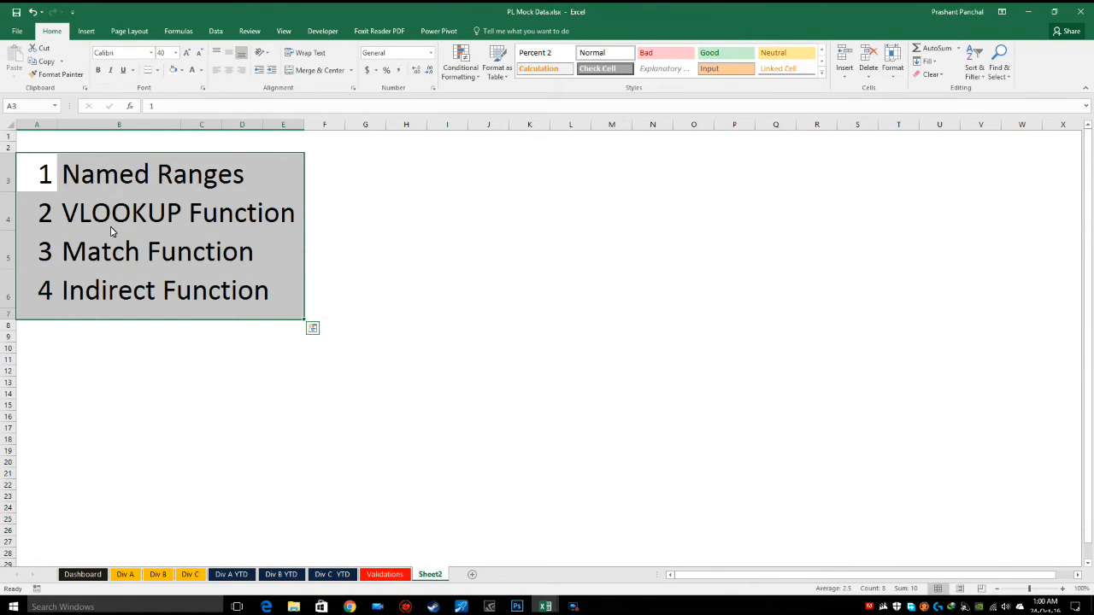
left_click_drag(89, 184, 282, 304)
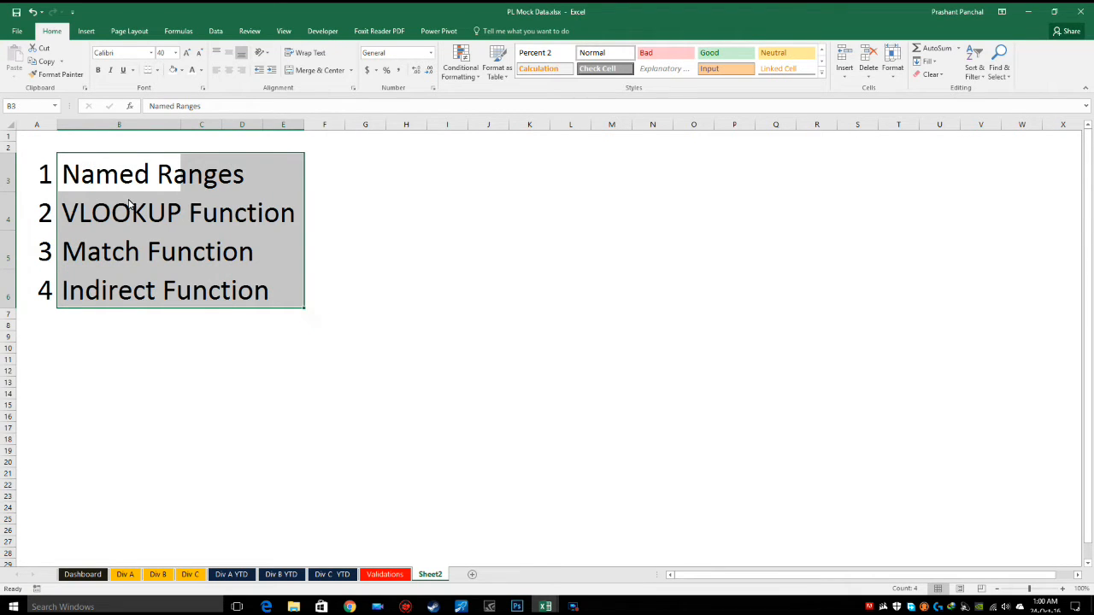
left_click_drag(130, 205, 338, 304)
left_click(99, 305)
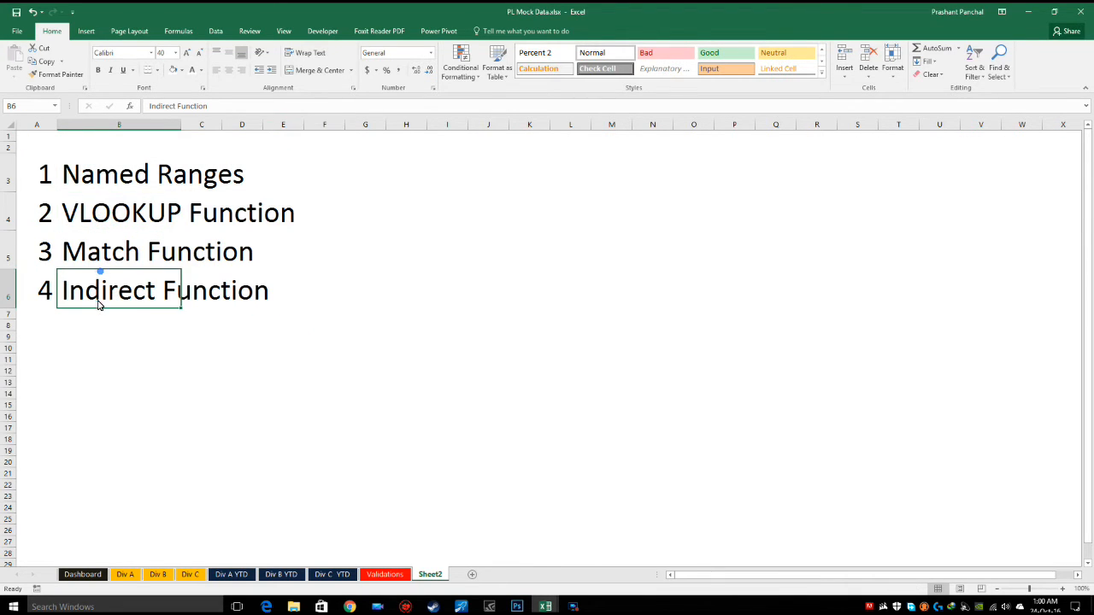
left_click(101, 184)
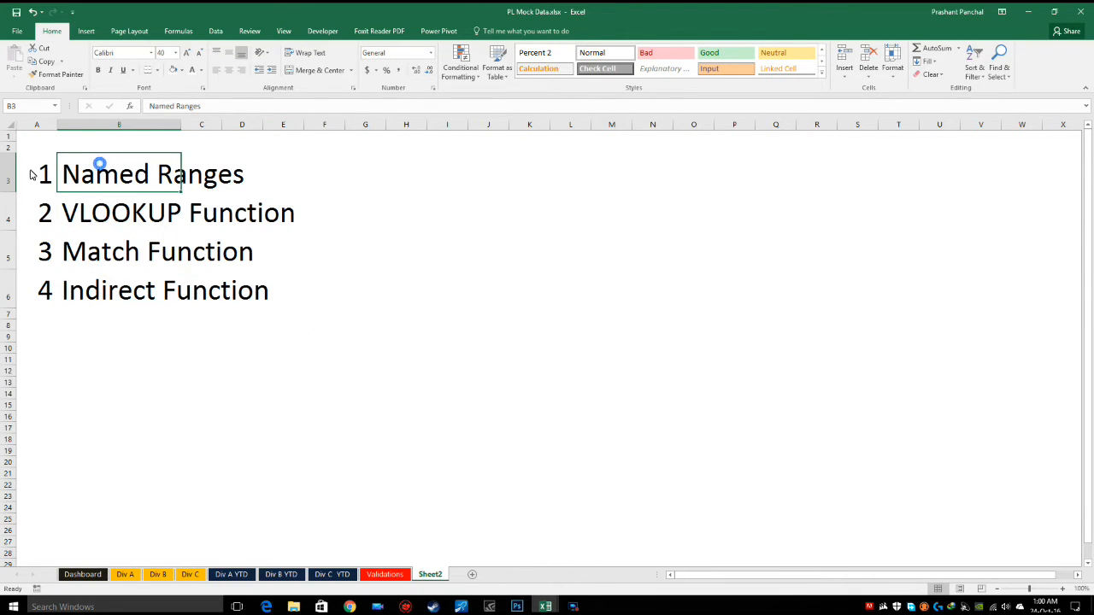
Inspect Division A's Jan-16 revenue formula in C22 on the Dashboard sheet and look over the blocks below it
left_click(79, 576)
left_click(156, 393)
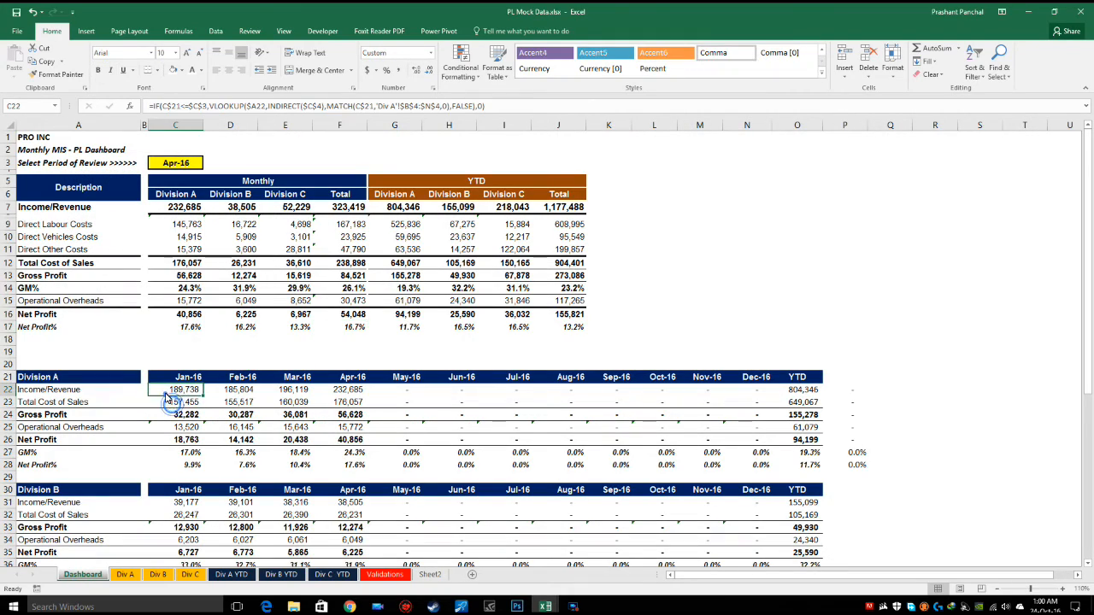
scroll(168, 398, "down", 8)
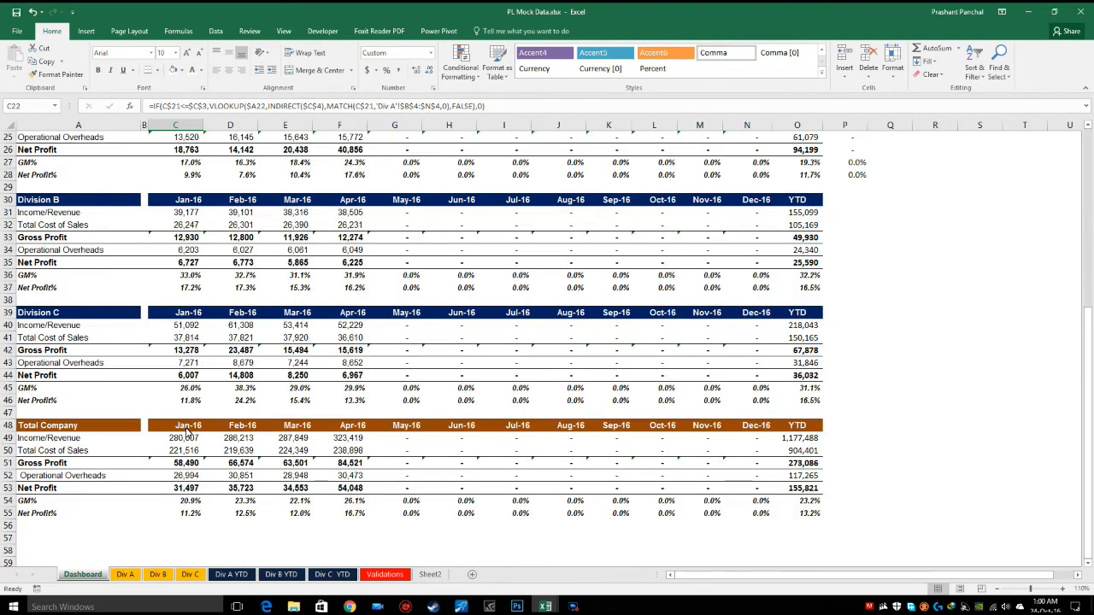
scroll(186, 434, "up", 8)
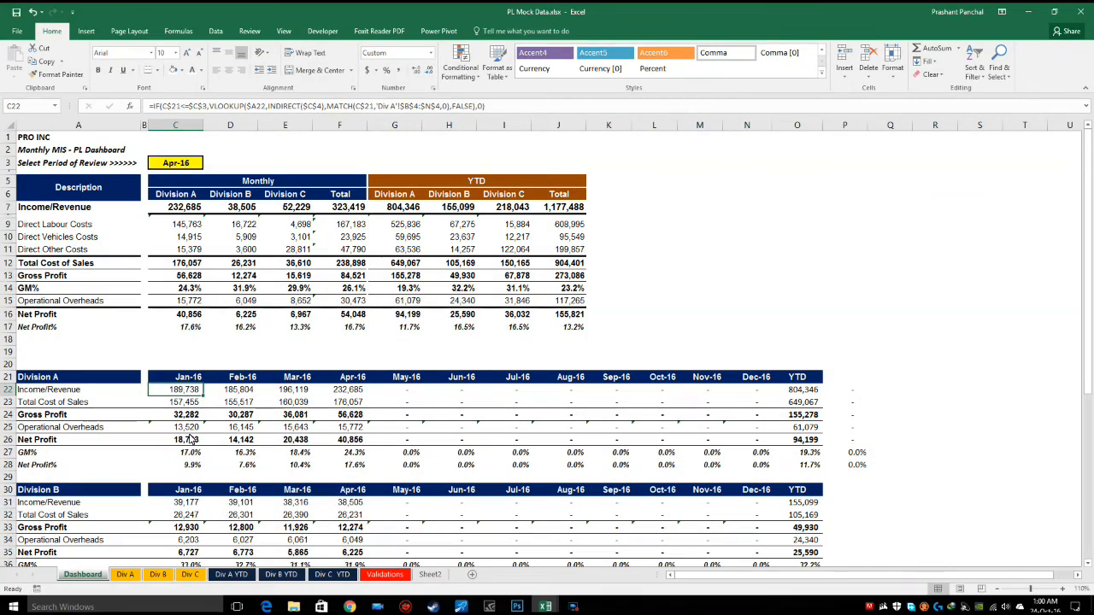
Look through the monthly source sheets Div A, Div B and Div C
left_click(134, 579)
left_click(159, 577)
left_click(188, 579)
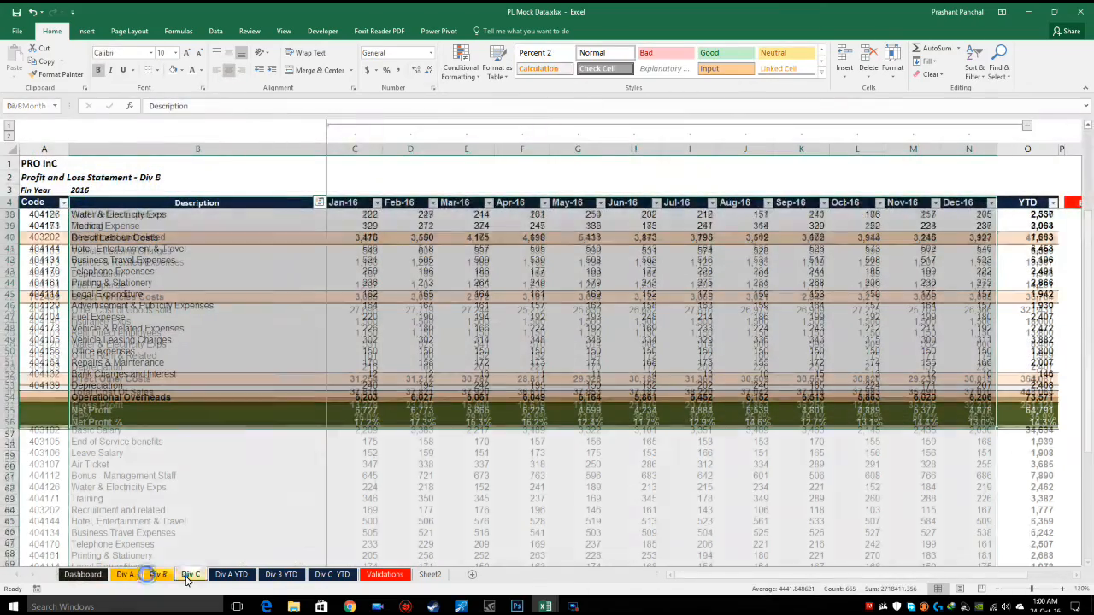
left_click(156, 579)
left_click(130, 577)
left_click(158, 577)
left_click(190, 577)
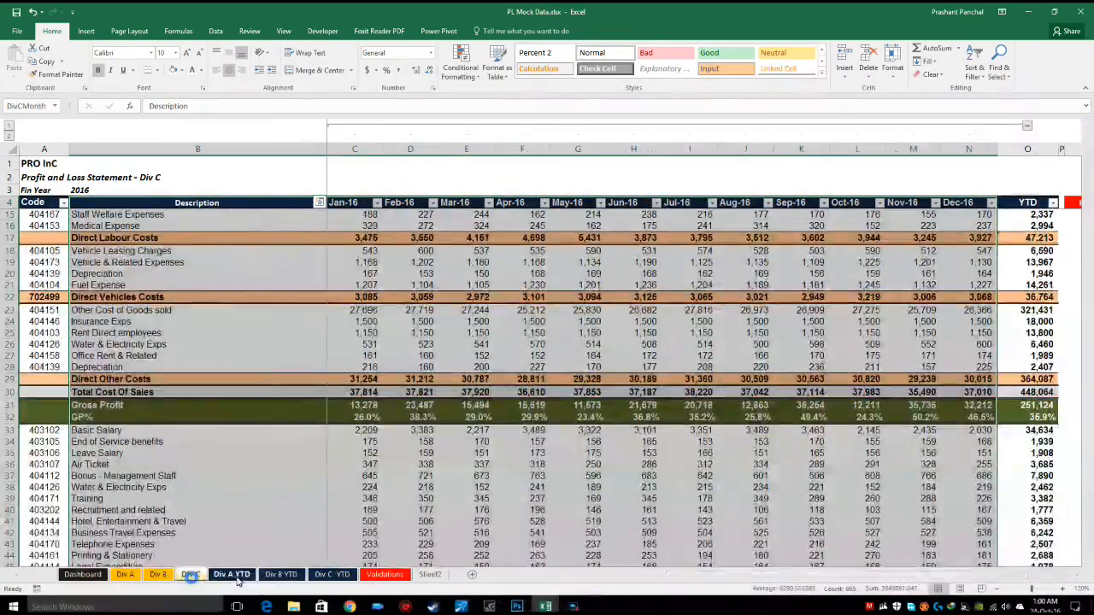
Look through the divisions' YTD source sheets and return through the monthly sheets to Div A
left_click(281, 577)
left_click(313, 578)
left_click(281, 577)
left_click(238, 577)
left_click(194, 577)
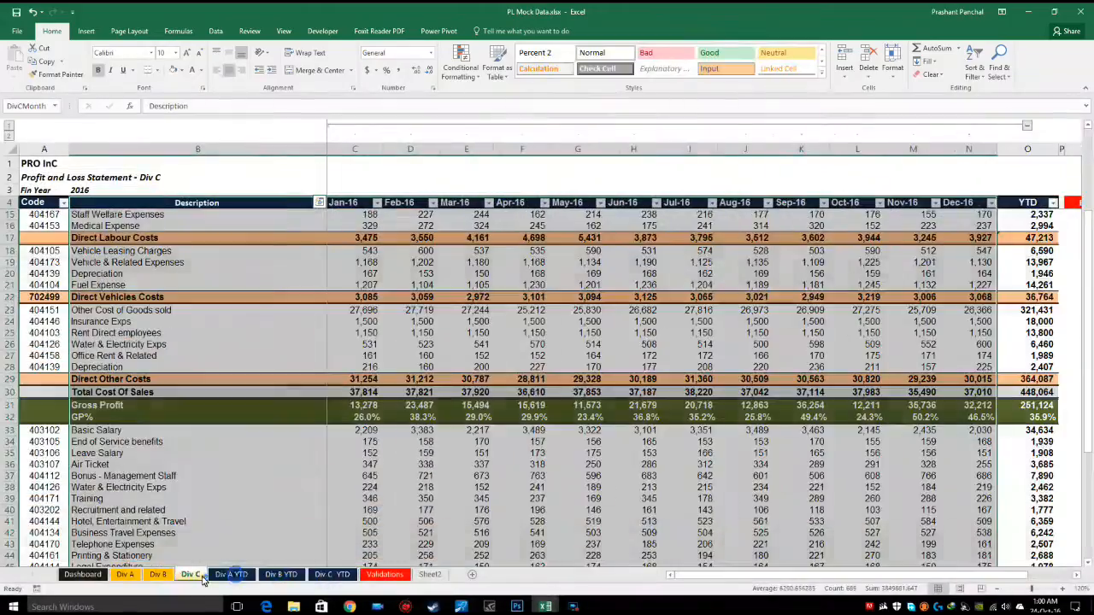
left_click(160, 576)
left_click(127, 577)
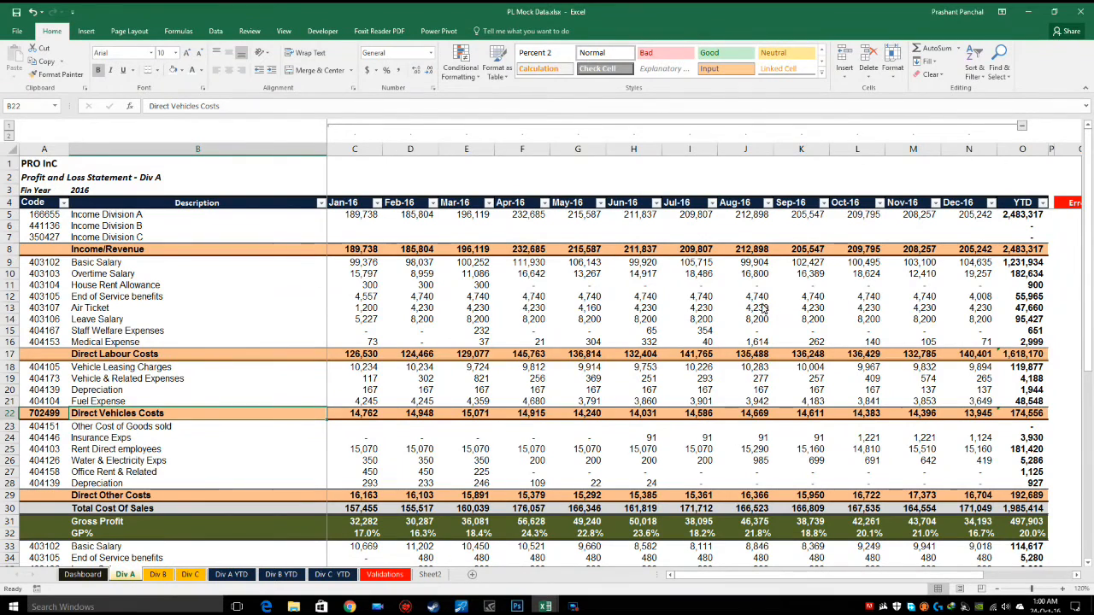
Return to the Dashboard sheet and look over the finished report from the summary to Total Company
left_click(83, 575)
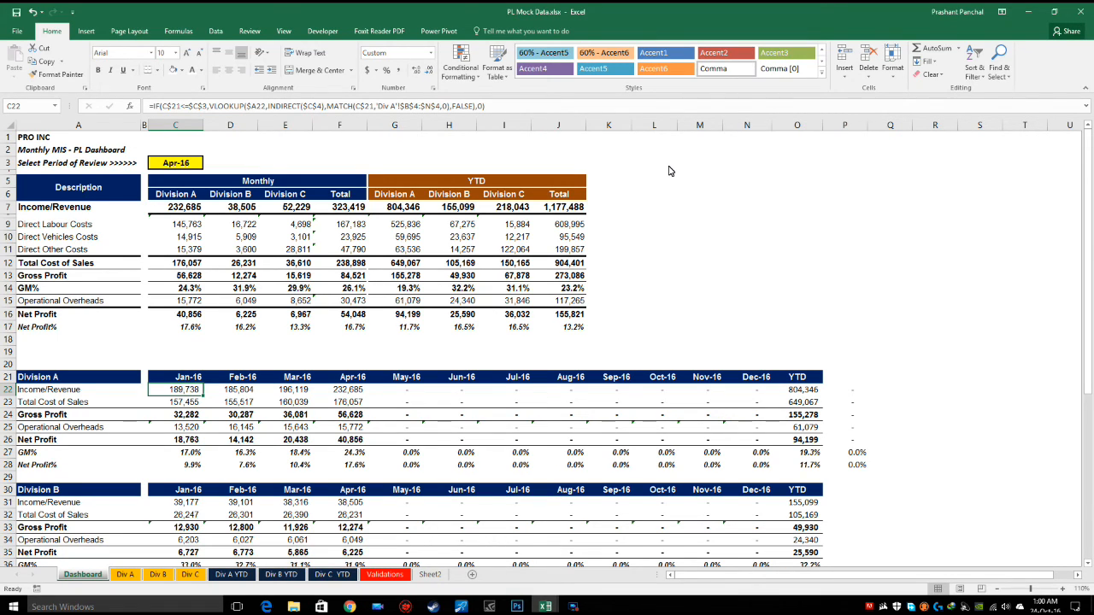
scroll(669, 171, "down", 10)
scroll(671, 184, "up", 10)
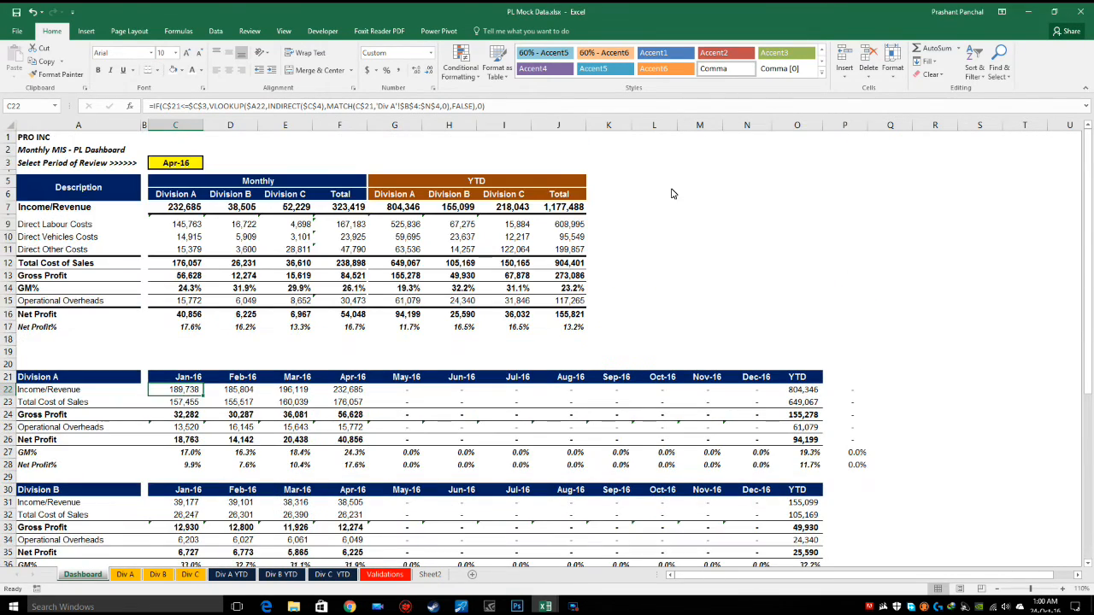